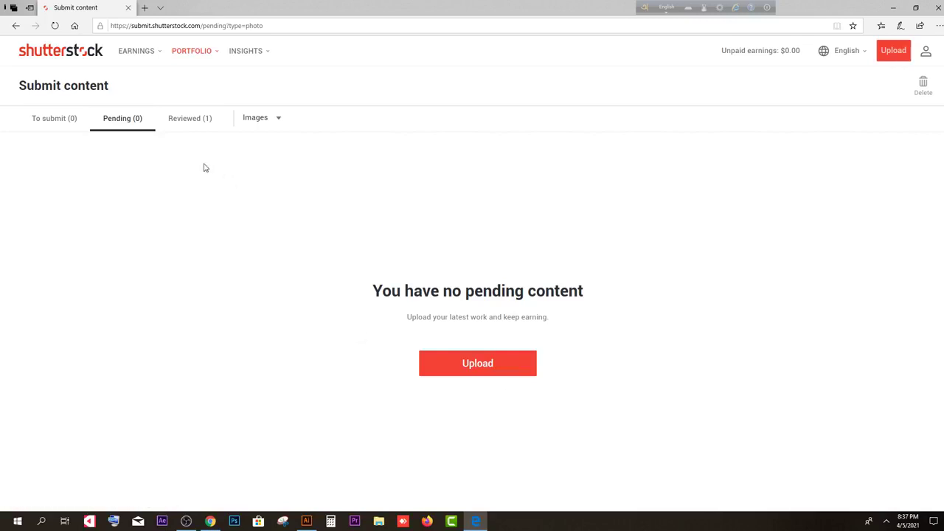
# - Check the to-submit and reviewed images, and examine the rejection reason and submission details of PIC START LOGO.eps
pyautogui.click(62, 122)
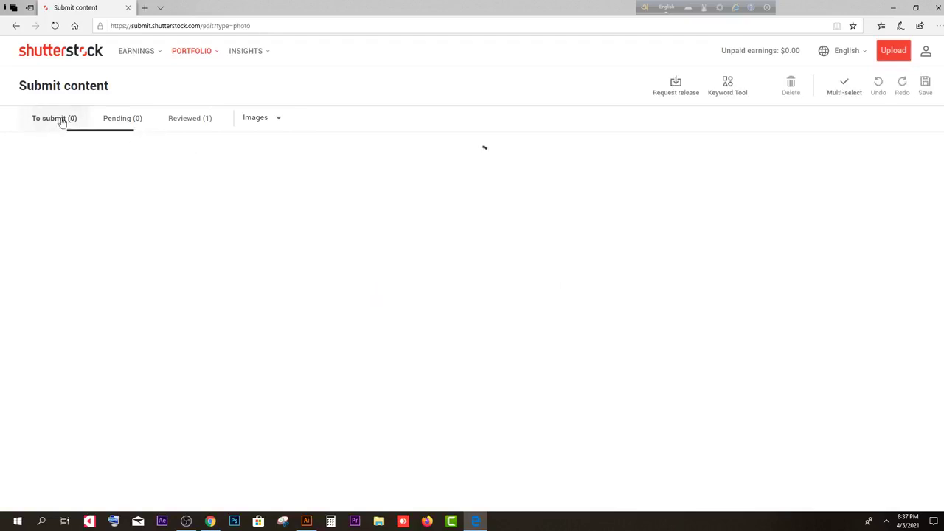
pyautogui.click(177, 127)
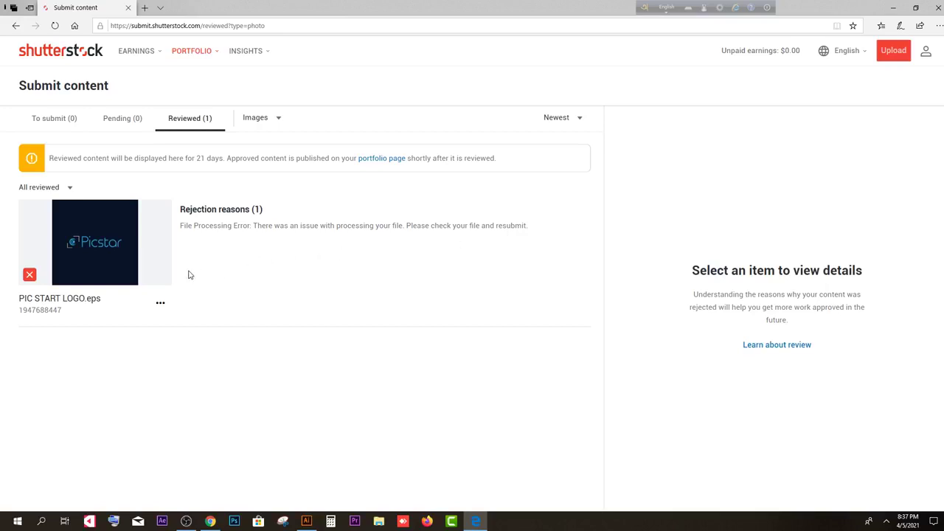
pyautogui.click(159, 304)
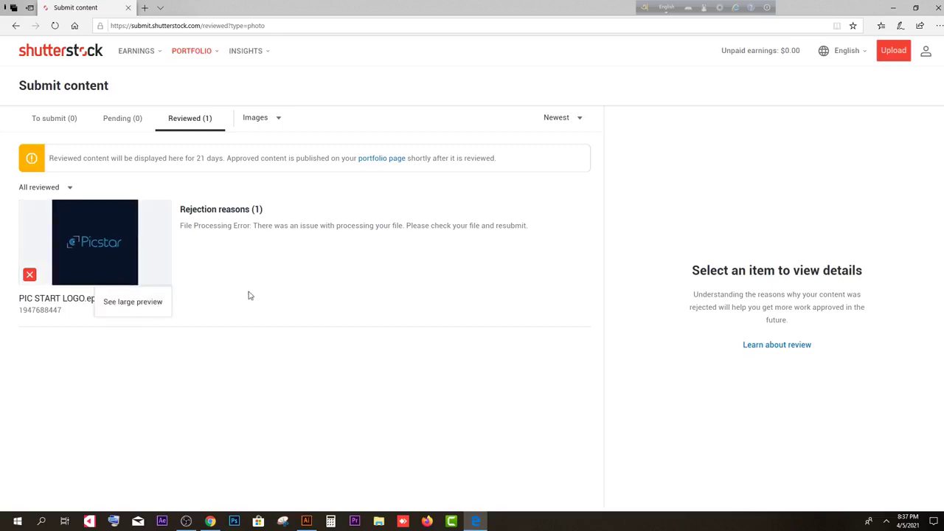
pyautogui.click(279, 295)
pyautogui.click(97, 212)
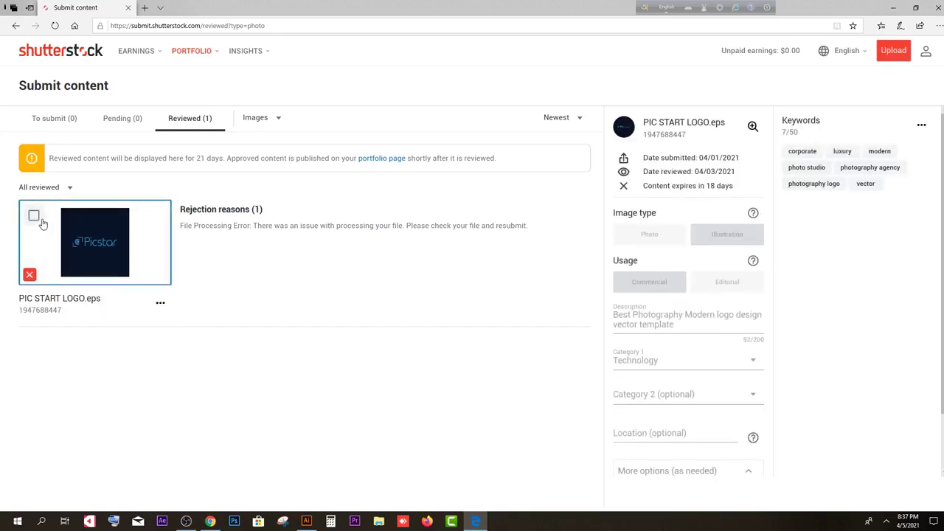
pyautogui.scroll(-1, 321, 306)
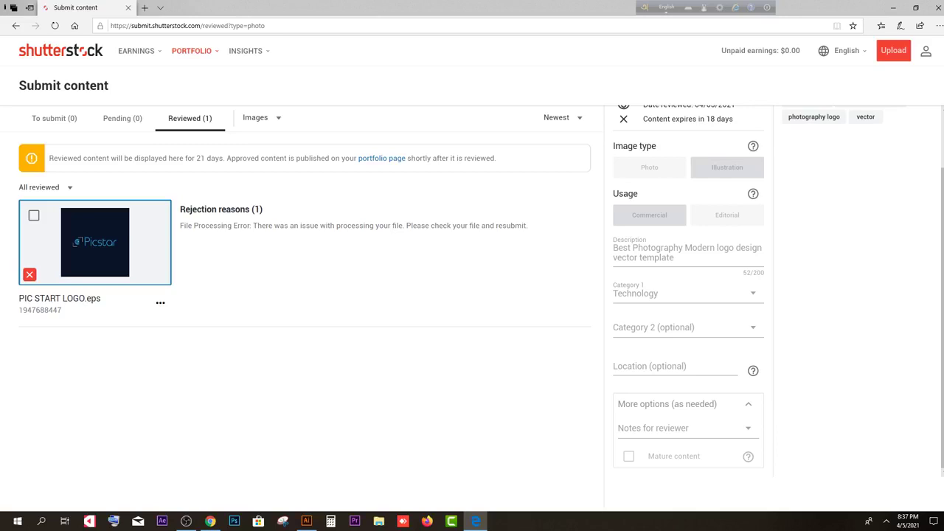
# - Switch to File Explorer and open the Submission File folder inside Logo design course on Professional works (F:)
pyautogui.click(210, 521)
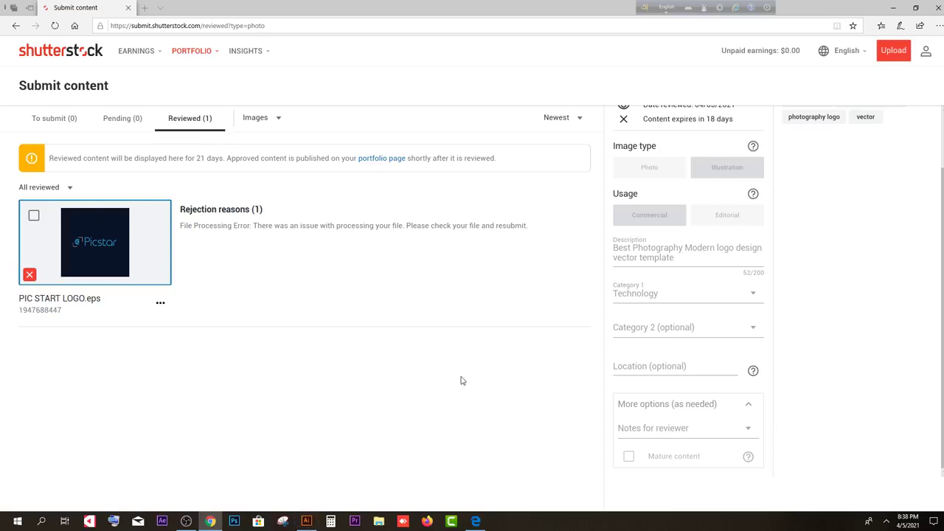
pyautogui.click(486, 443)
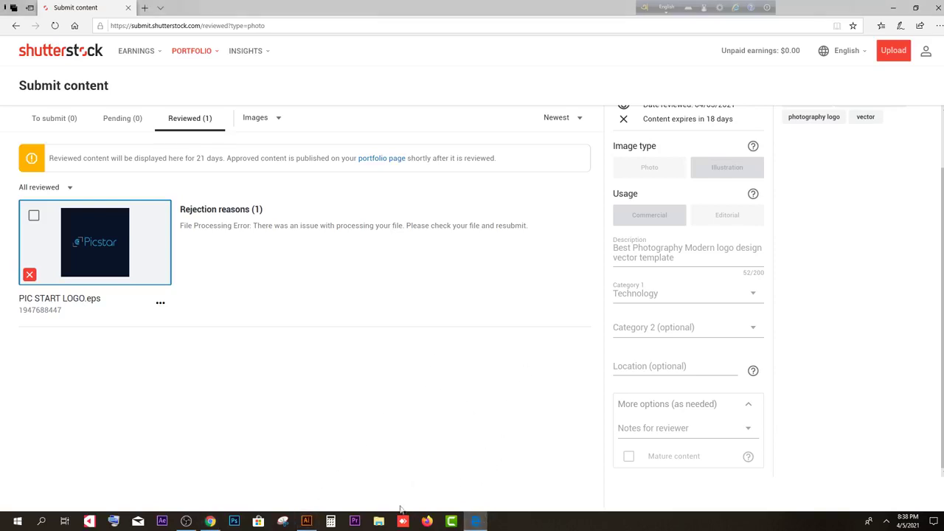
pyautogui.click(379, 521)
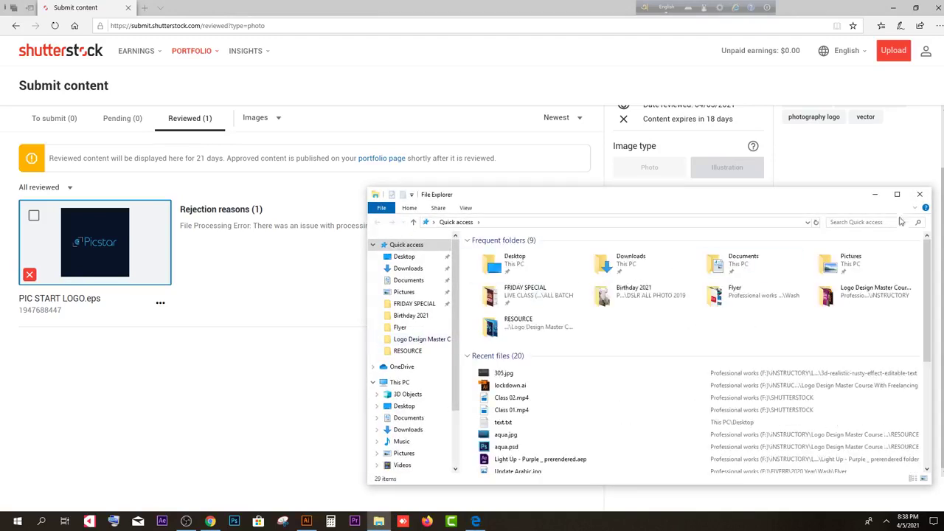
pyautogui.click(897, 194)
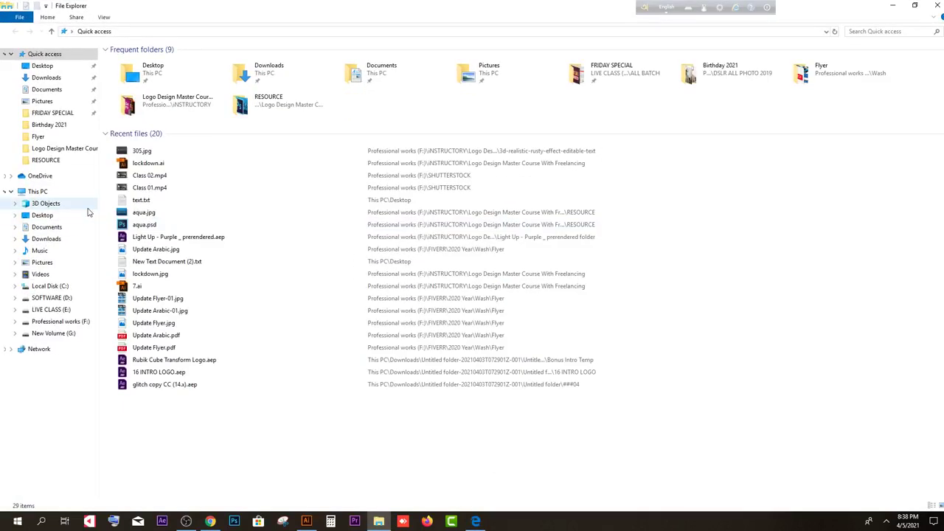
pyautogui.click(59, 321)
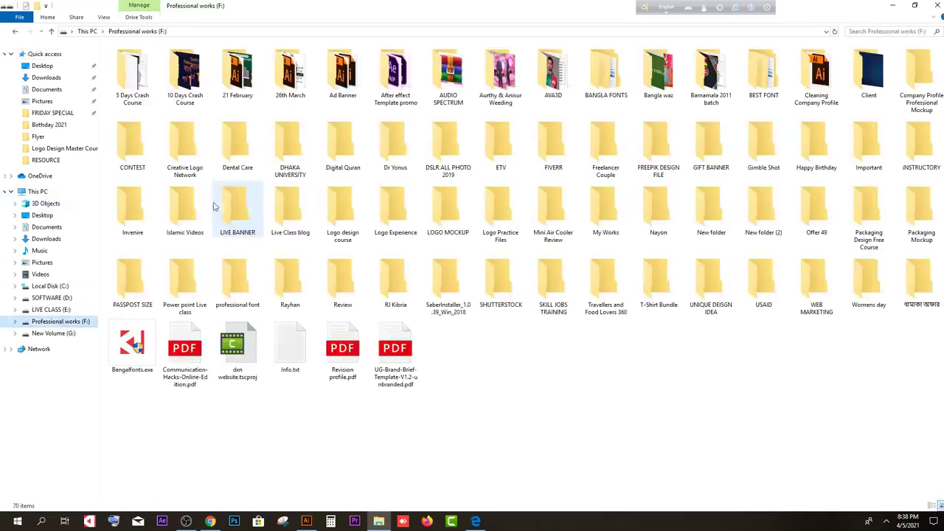
pyautogui.click(346, 221)
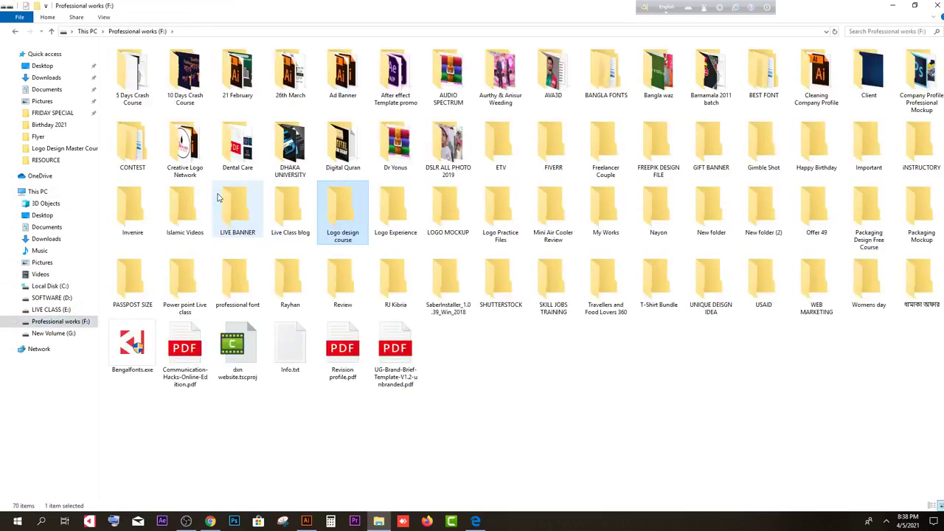
pyautogui.doubleClick(352, 227)
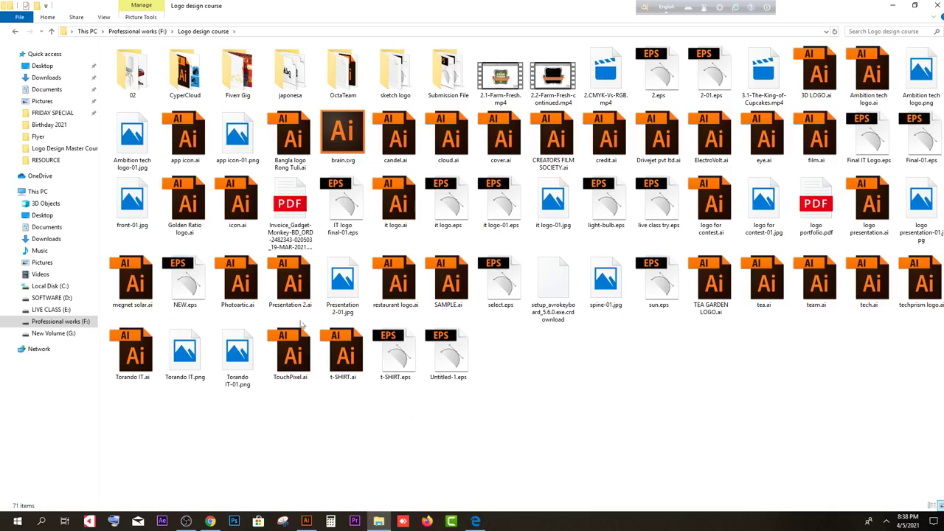
pyautogui.doubleClick(447, 74)
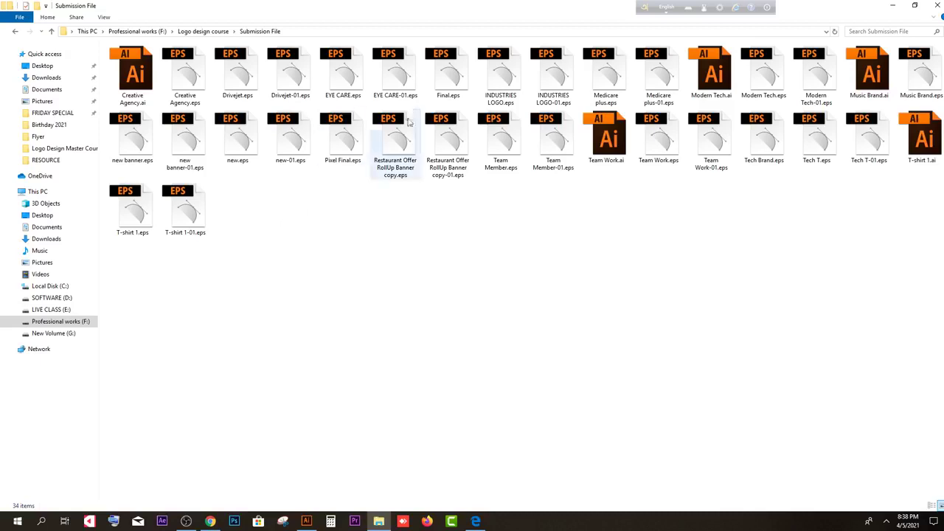
# - Open EYE CARE.eps in Illustrator without retaining the 9-slice scaling option for symbols
pyautogui.click(351, 79)
pyautogui.doubleClick(352, 79)
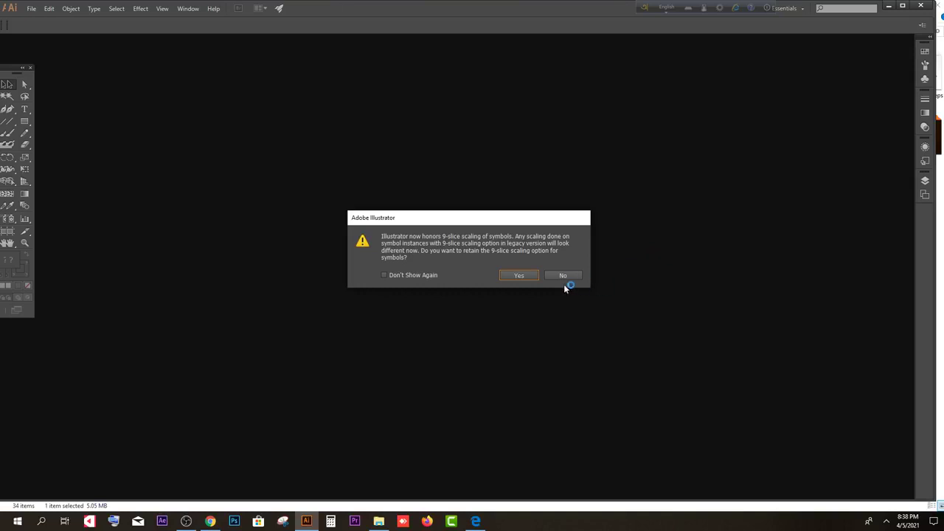
pyautogui.click(569, 276)
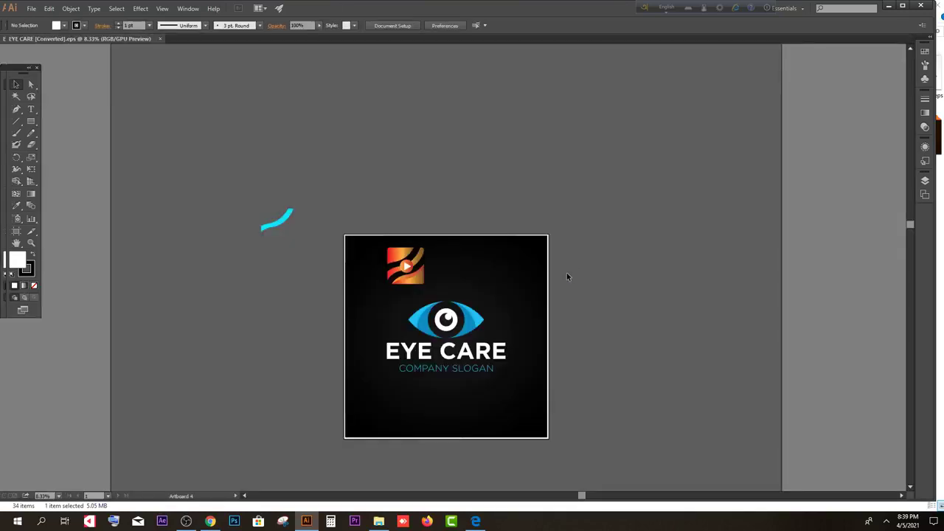
# - Delete the stray cyan shape outside the artboard and select the orange gradient piece above the EYE CARE logo
pyautogui.scroll(-2, 567, 277)
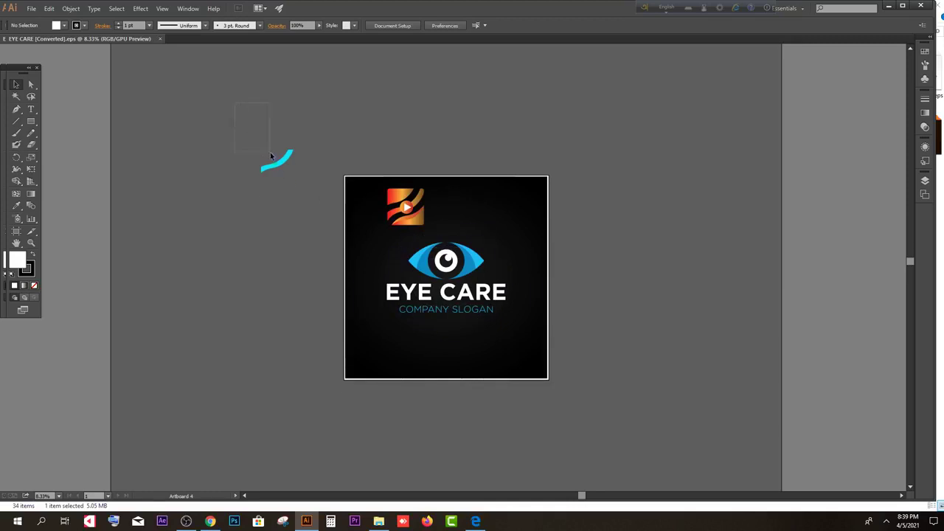
pyautogui.moveTo(270, 152); pyautogui.dragTo(291, 179)
pyautogui.press('Delete')
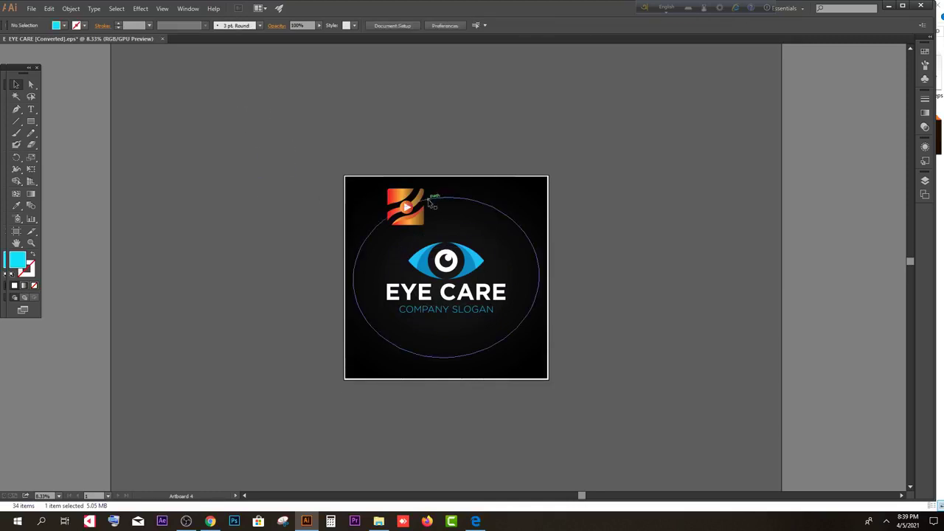
pyautogui.click(410, 196)
pyautogui.hotkey('ctrl', '+')
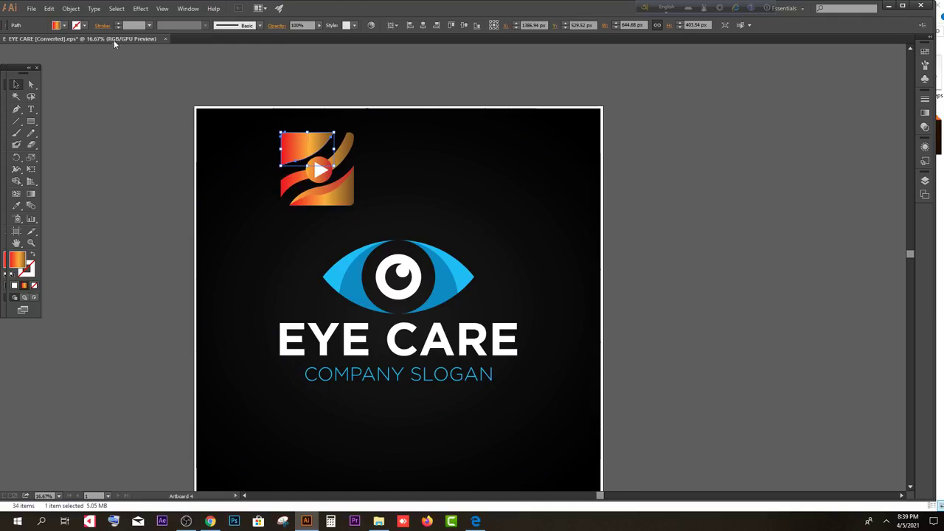
# - Return to the Submission File folder and open Medicare plus.eps in Illustrator without retaining 9-slice scaling
pyautogui.click(889, 5)
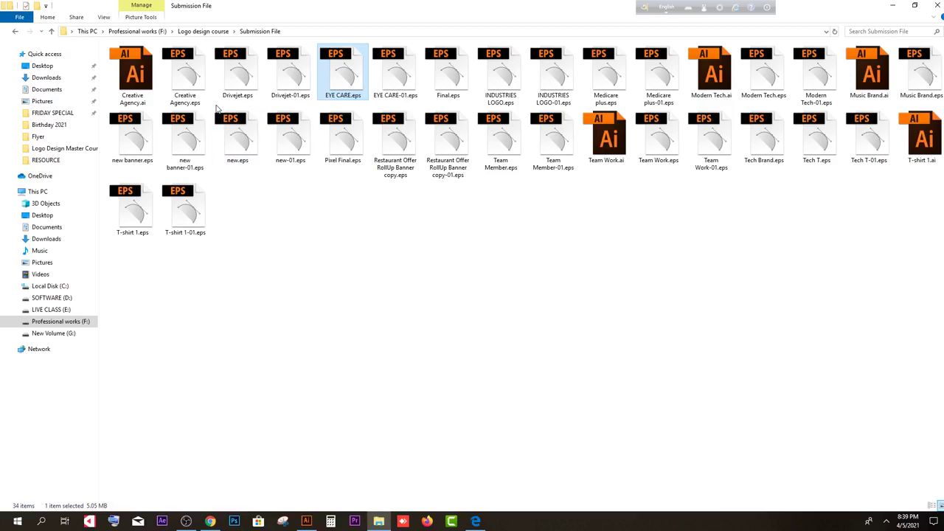
pyautogui.doubleClick(608, 72)
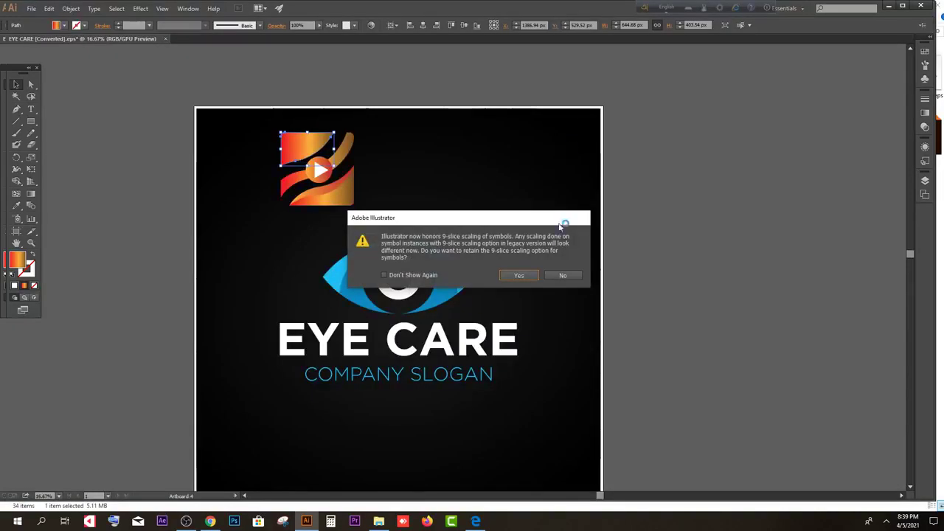
pyautogui.click(563, 275)
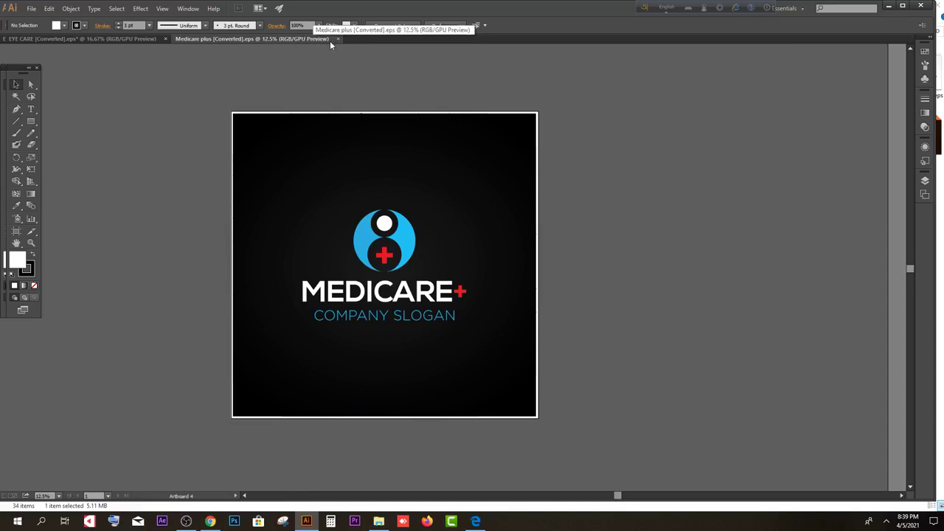
# - Turn Pixel Preview on and off again for the Medicare plus artwork and close the document without saving
pyautogui.click(160, 9)
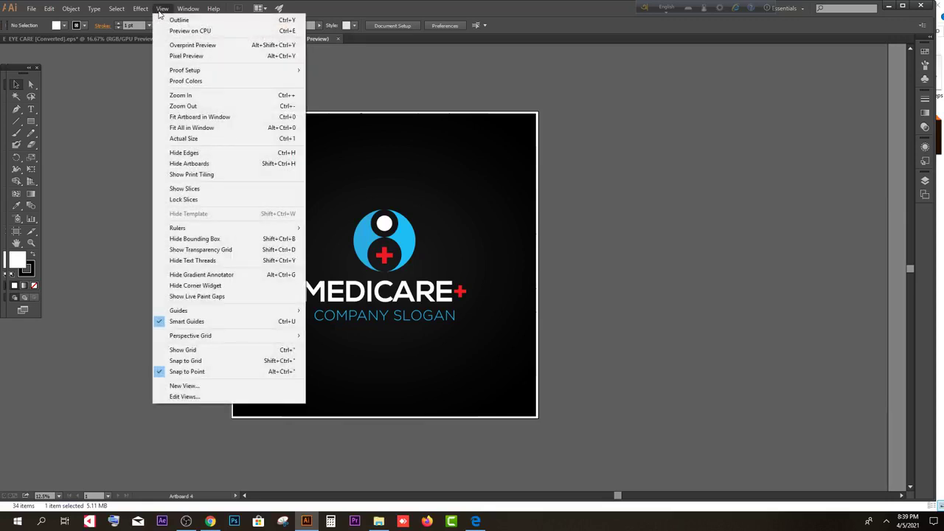
pyautogui.click(201, 56)
pyautogui.click(164, 10)
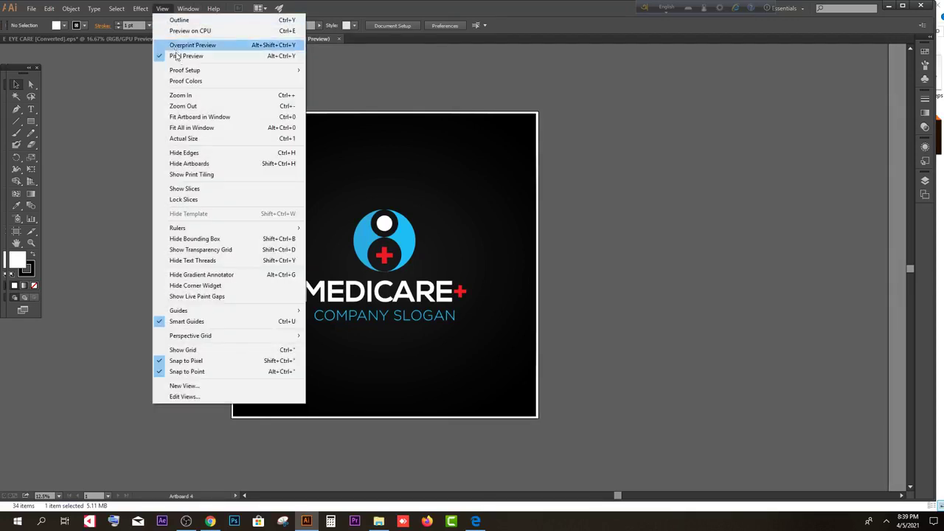
pyautogui.click(191, 57)
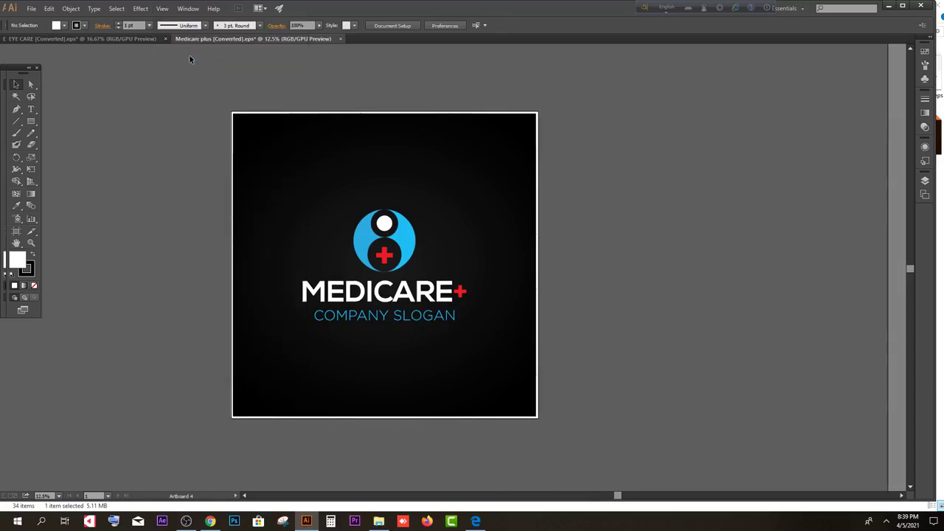
pyautogui.click(340, 38)
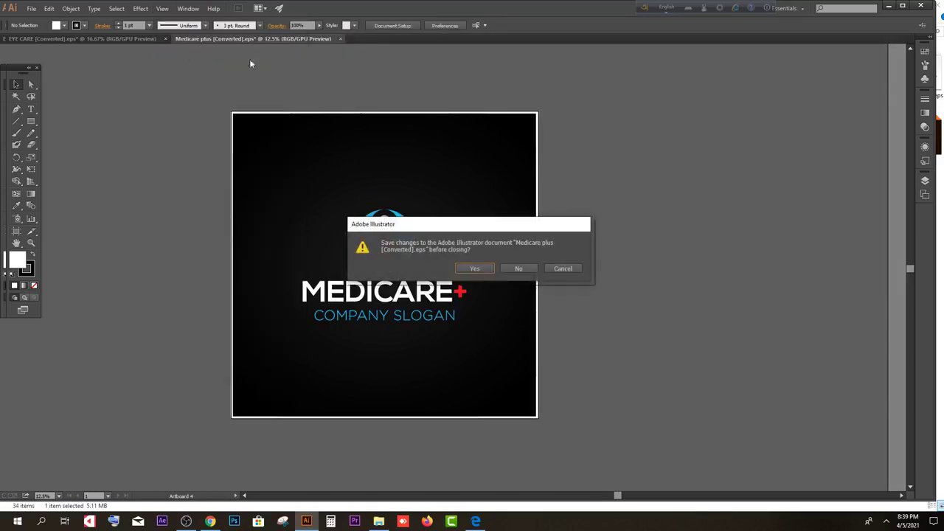
pyautogui.click(518, 269)
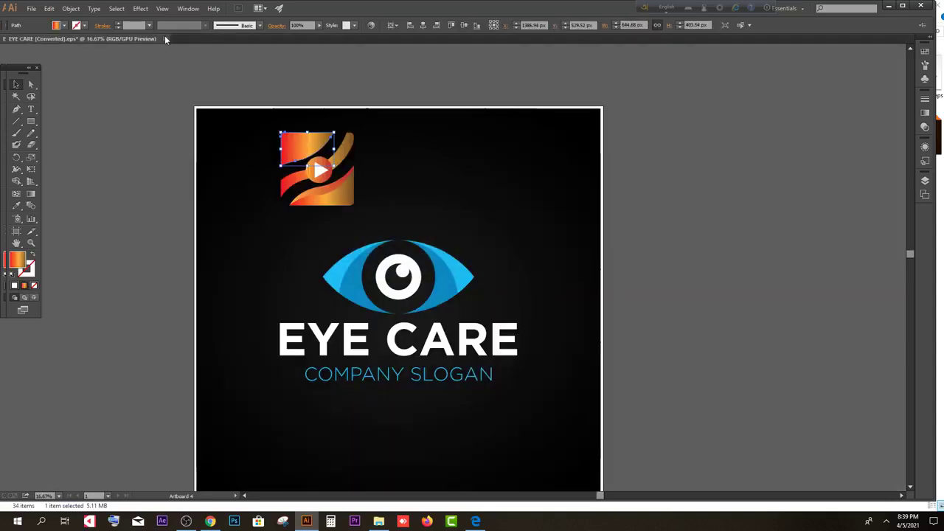
# - Inspect the EYE CARE artboard's dimensions with the Artboard tool and close the document without saving
pyautogui.doubleClick(16, 231)
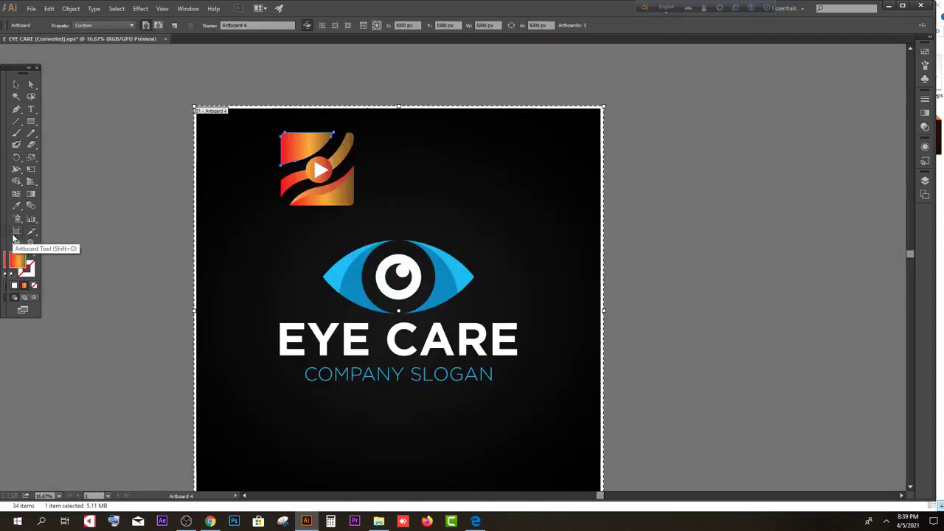
pyautogui.click(554, 400)
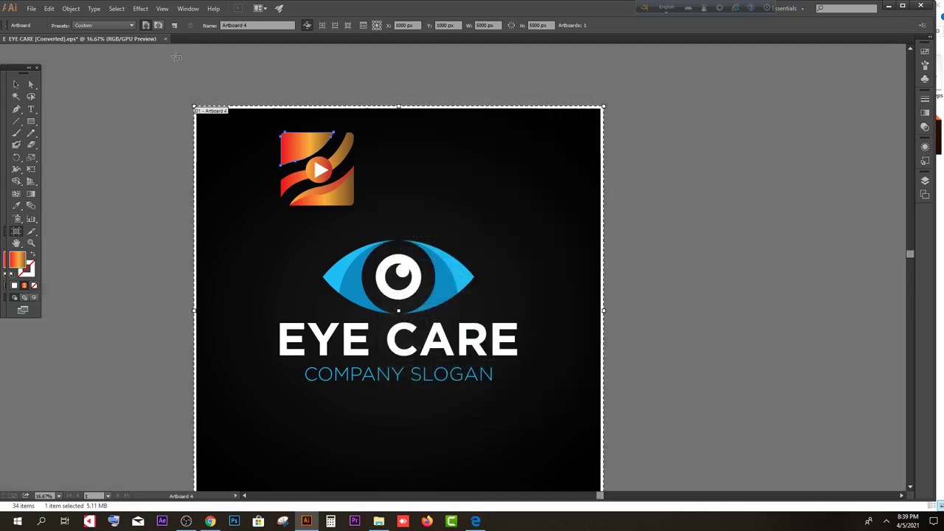
pyautogui.click(165, 39)
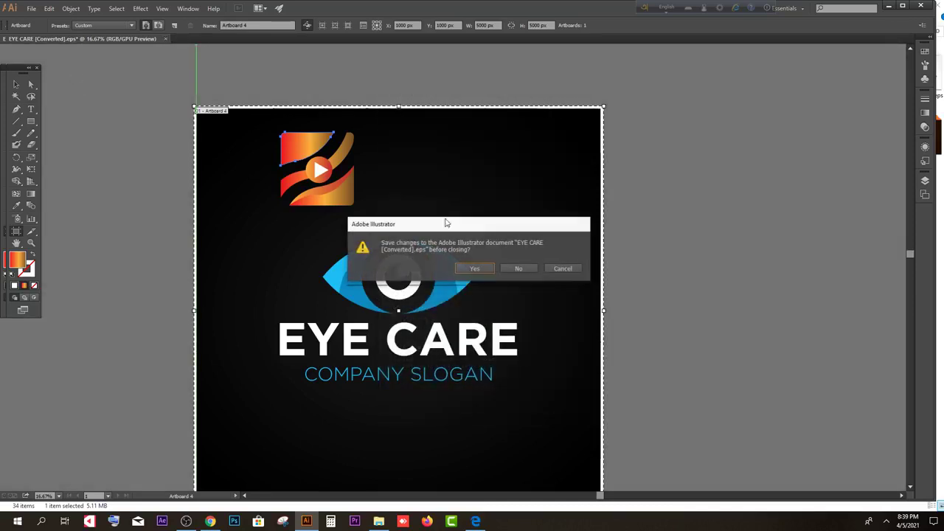
pyautogui.click(521, 268)
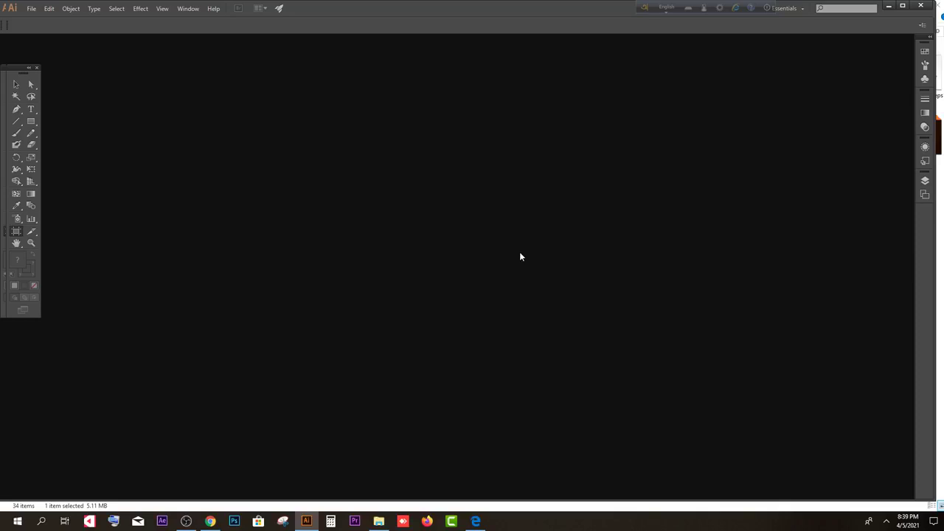
pyautogui.click(31, 8)
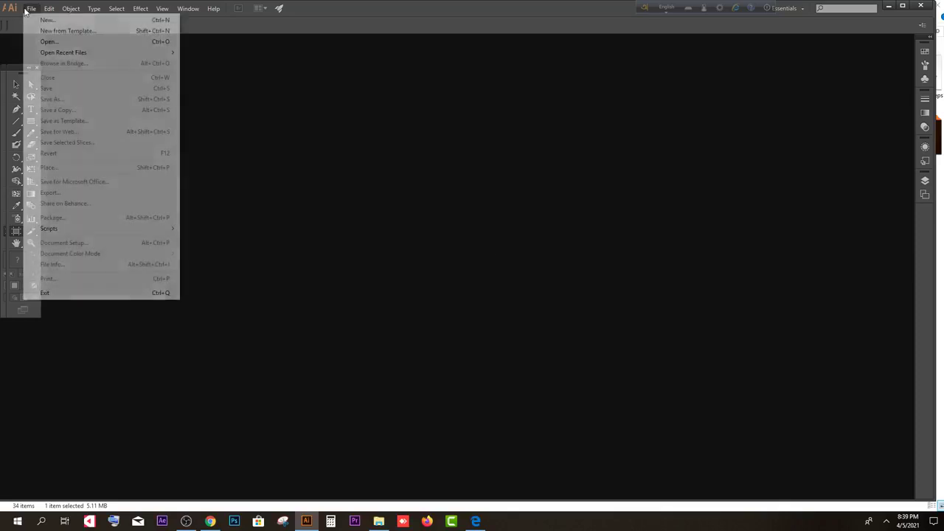
pyautogui.click(38, 17)
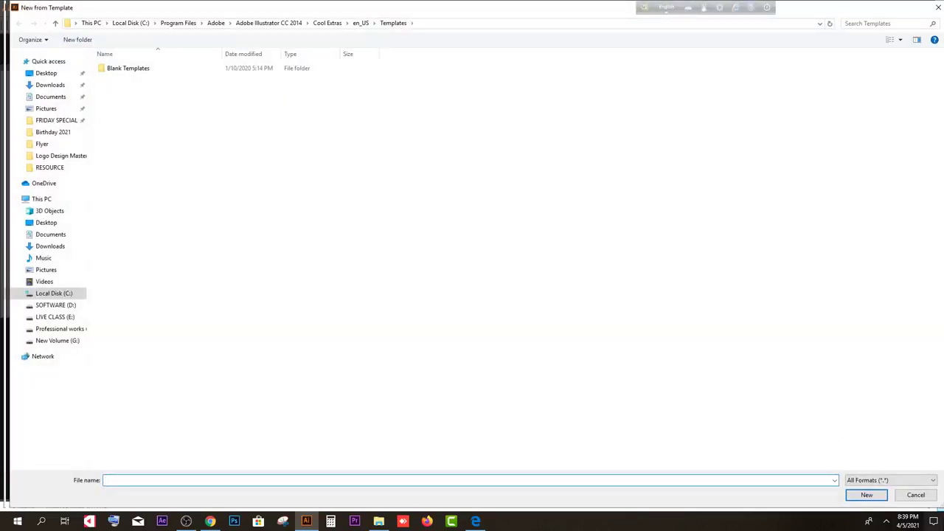
pyautogui.press('Escape')
# - Create a 5000 × 5000 px document from the Web profile without aligning new objects to the pixel grid, and leave artboard editing
pyautogui.click(31, 8)
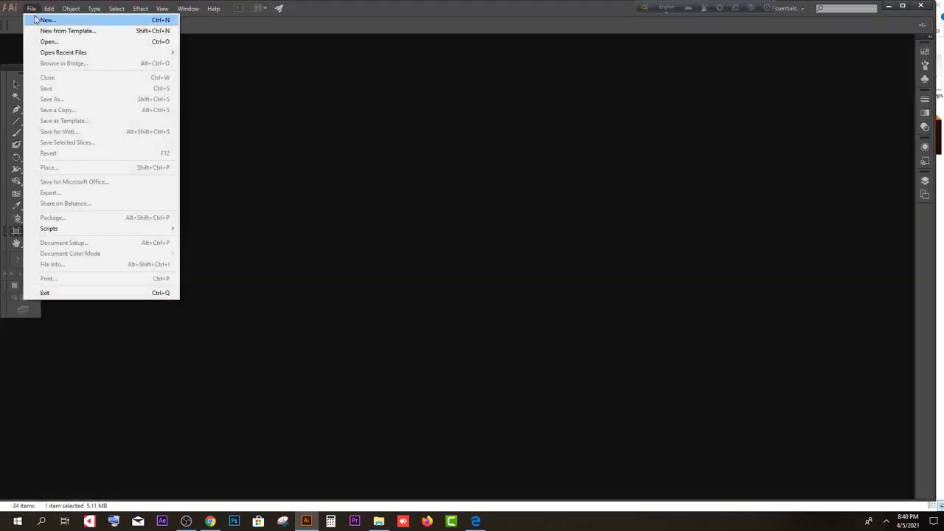
pyautogui.click(37, 17)
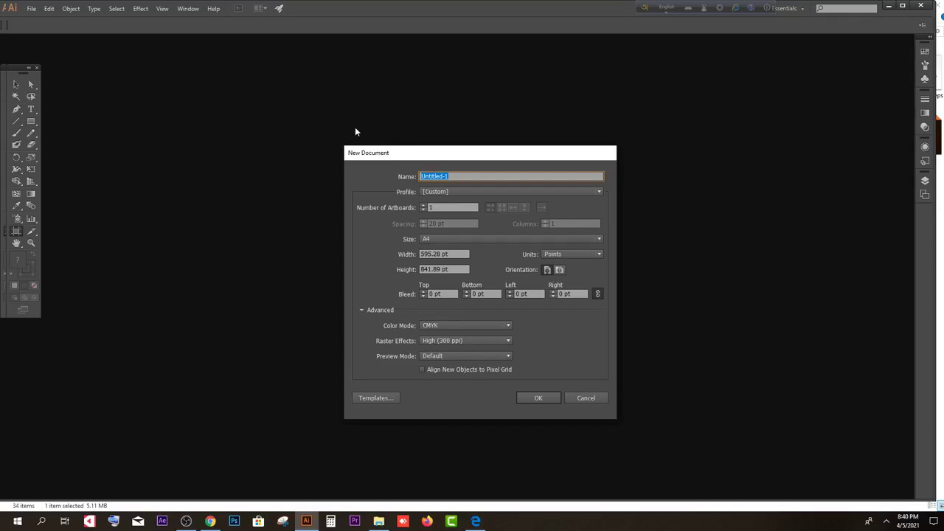
pyautogui.click(436, 192)
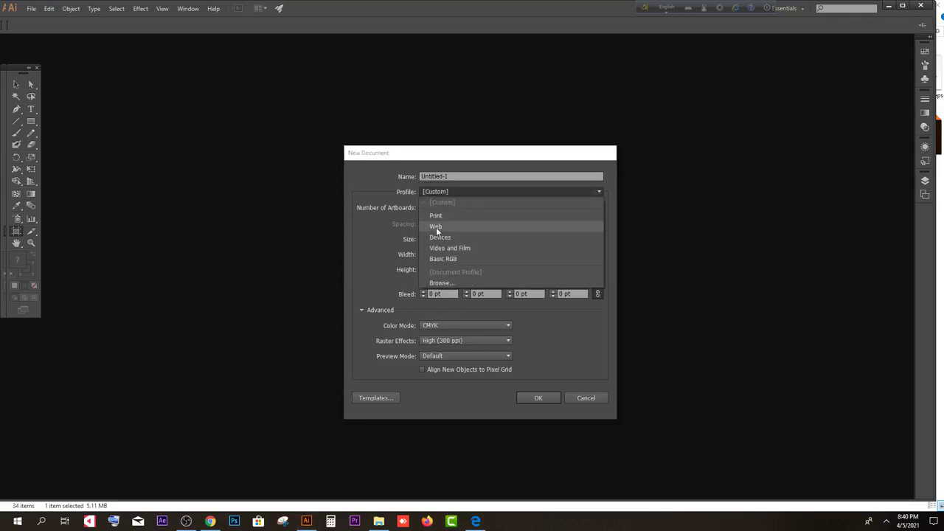
pyautogui.click(435, 226)
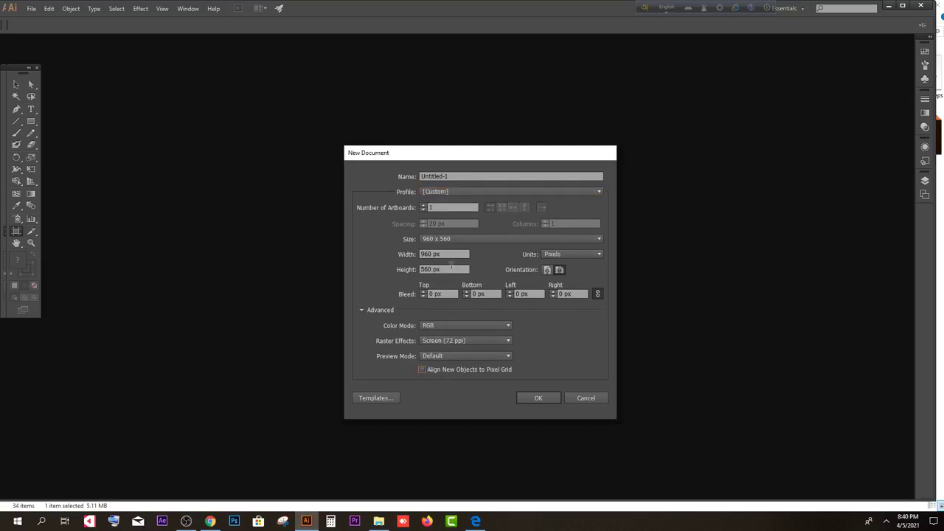
pyautogui.click(442, 254)
pyautogui.write('5000')
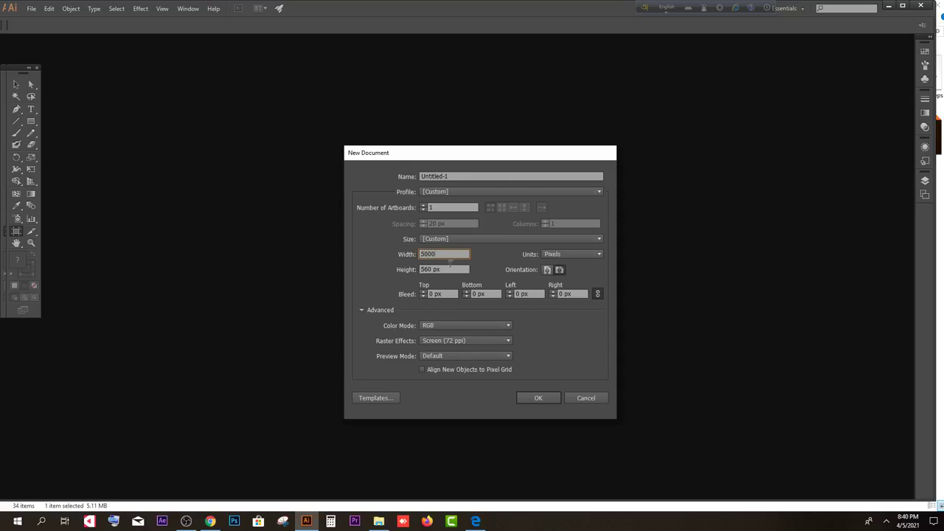
pyautogui.press('Tab')
pyautogui.write('5000')
pyautogui.click(538, 398)
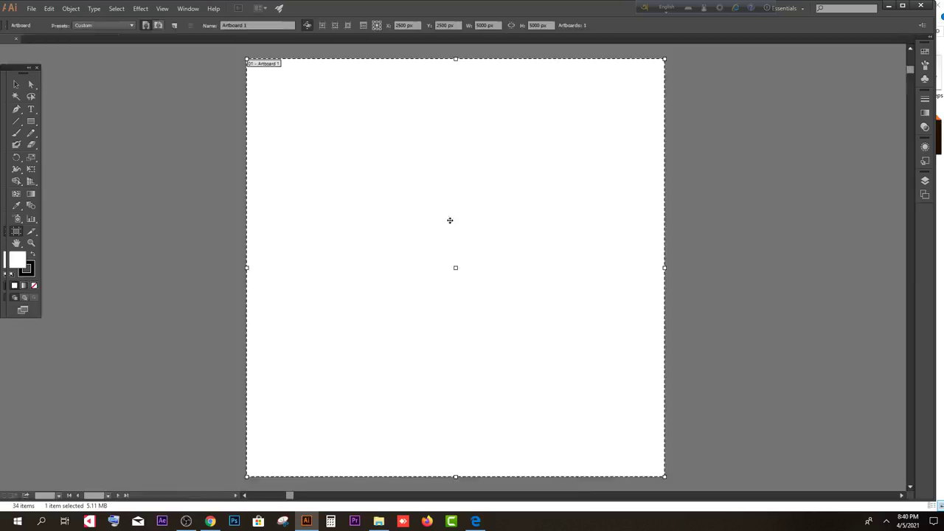
pyautogui.click(16, 85)
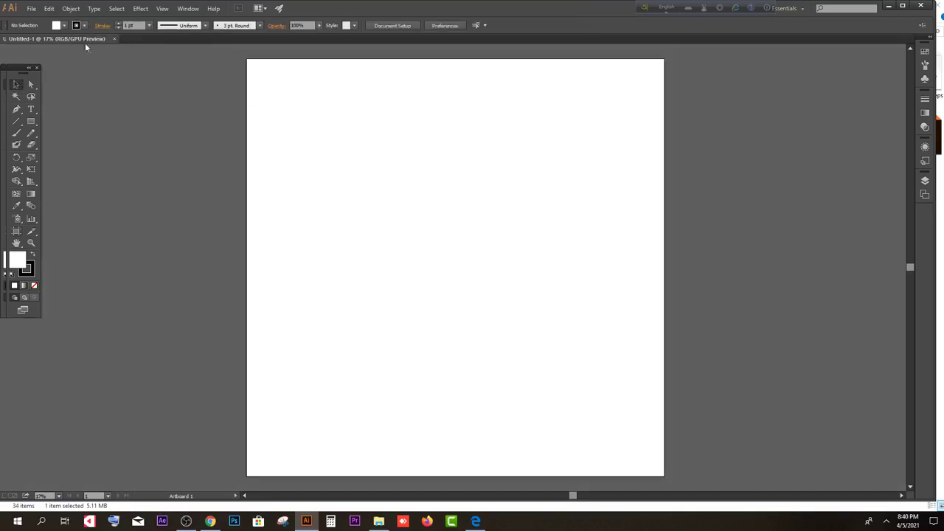
# - Turn Pixel Preview on and off again for the blank document
pyautogui.click(162, 8)
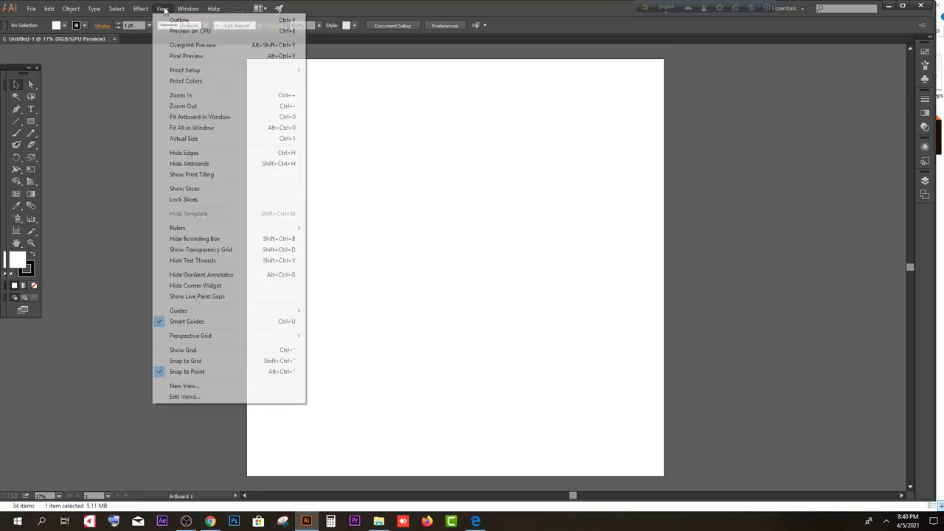
pyautogui.click(177, 56)
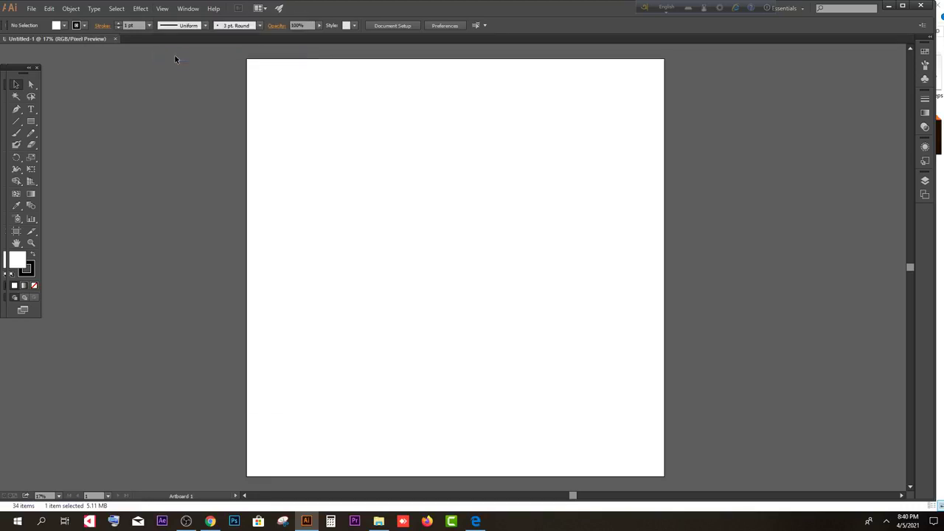
pyautogui.click(162, 8)
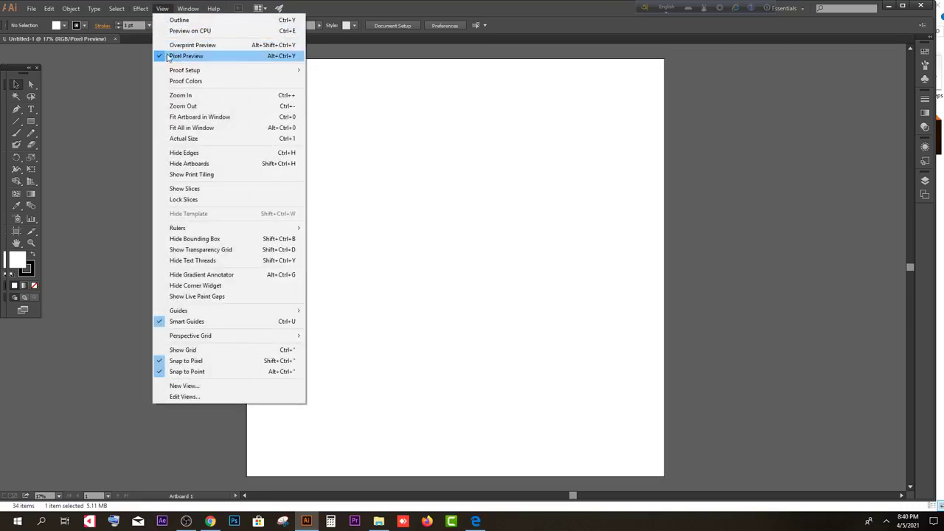
pyautogui.click(165, 56)
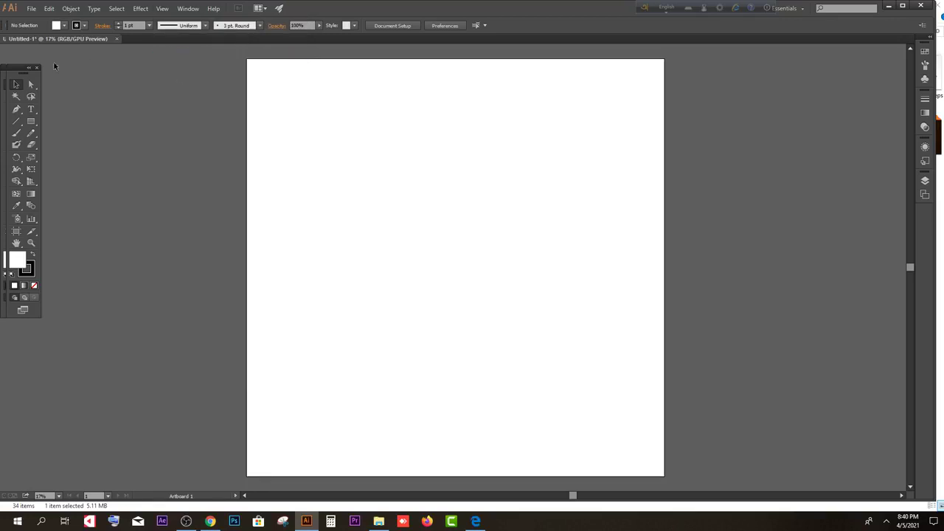
# - Save the document as Creative Logo 03.ai in the SHUTTERSTOCK folder on Professional works (F:) with the default Illustrator options
pyautogui.click(31, 9)
pyautogui.click(53, 99)
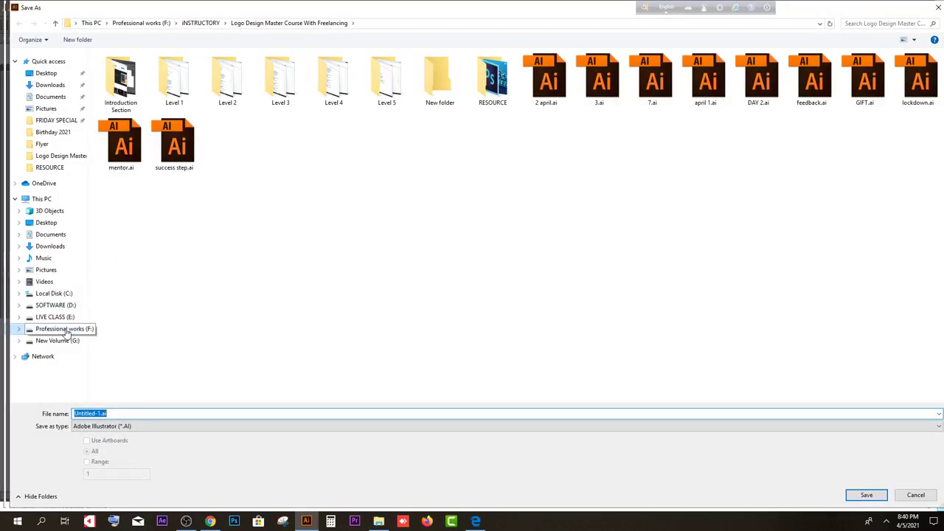
pyautogui.click(61, 328)
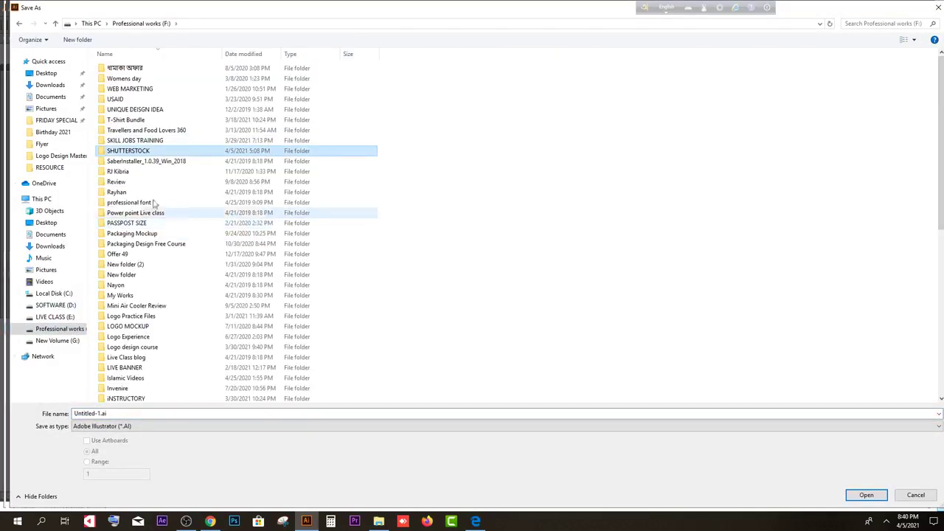
pyautogui.doubleClick(145, 155)
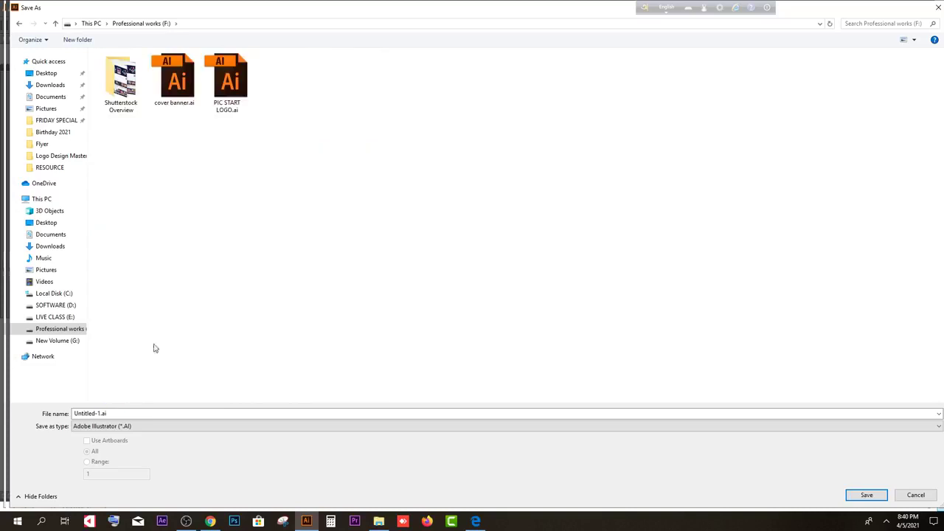
pyautogui.click(148, 413)
pyautogui.write('Creative ')
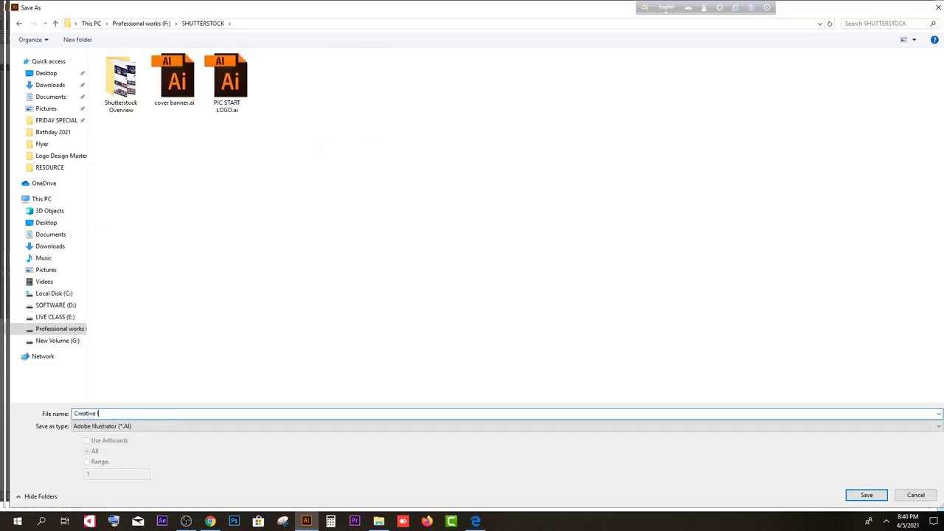
pyautogui.write('Logo 03')
pyautogui.click(864, 496)
pyautogui.click(516, 397)
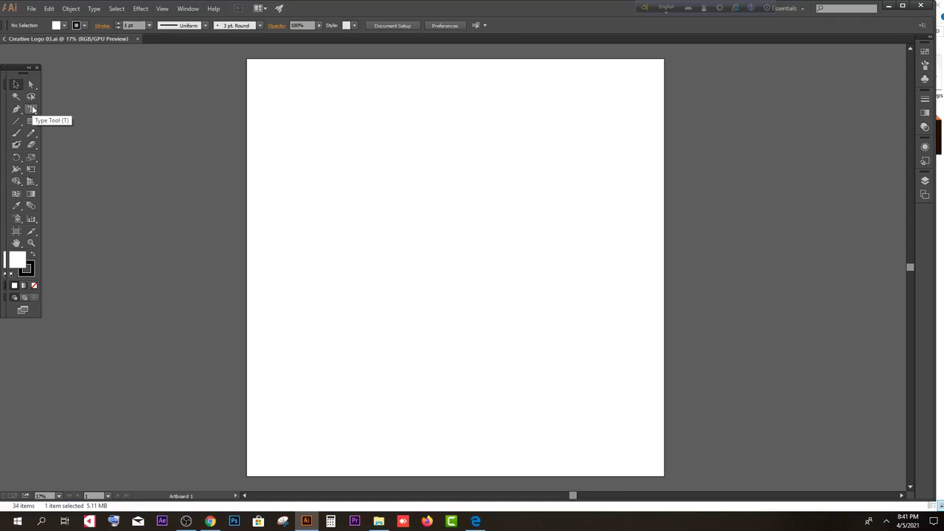
# - Add the point text CYPEN in the upper-left part of the artboard
pyautogui.scroll(-3, 271, 175)
pyautogui.scroll(1, 270, 175)
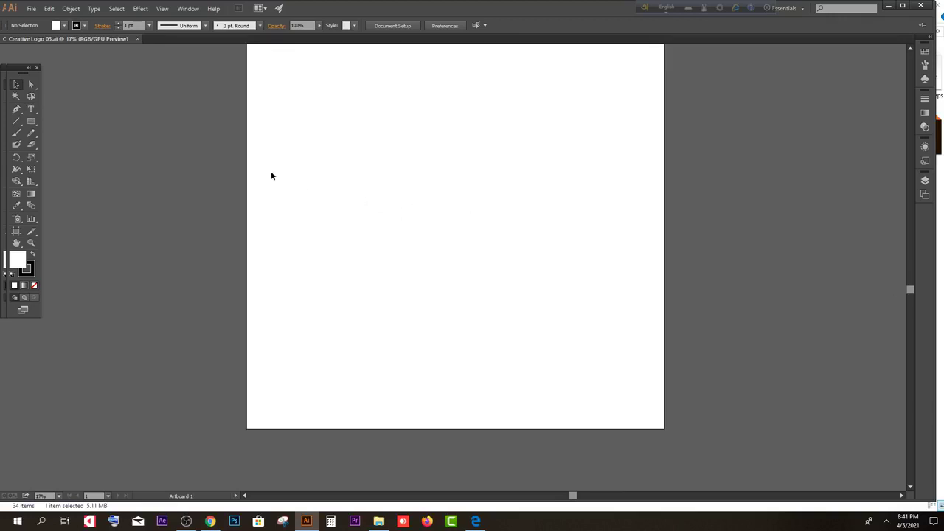
pyautogui.click(30, 109)
pyautogui.scroll(1, 359, 189)
pyautogui.click(339, 188)
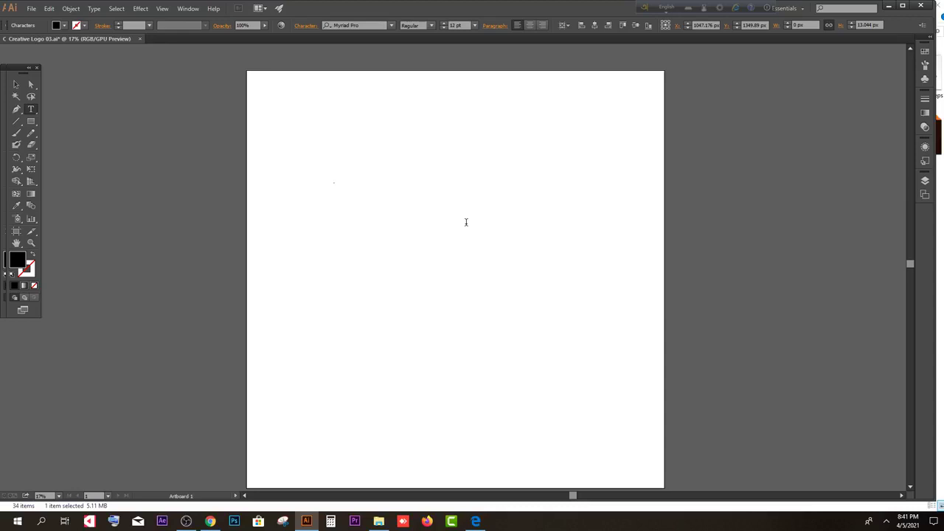
pyautogui.write('C')
pyautogui.click(15, 84)
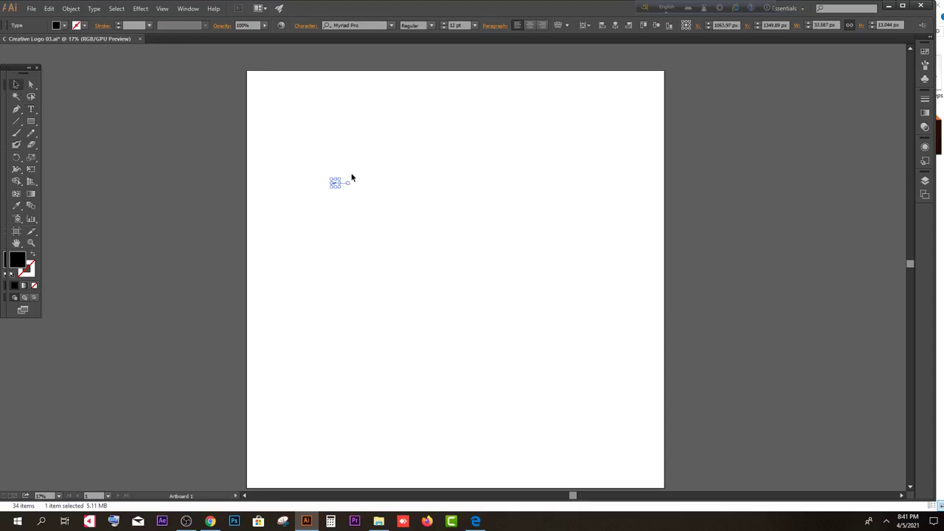
# - Enlarge the CYPEN text to about 728 pt and place it around the middle of the artboard
pyautogui.moveTo(341, 182); pyautogui.dragTo(381, 177)
pyautogui.click(428, 213)
pyautogui.click(404, 225)
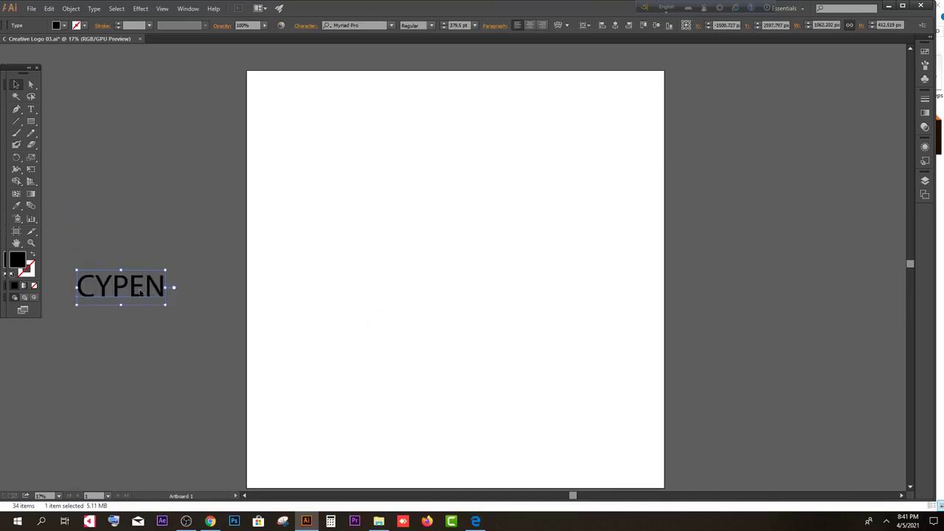
pyautogui.moveTo(141, 292); pyautogui.dragTo(480, 232)
pyautogui.moveTo(427, 293); pyautogui.dragTo(501, 268)
pyautogui.scroll(-2, 501, 268)
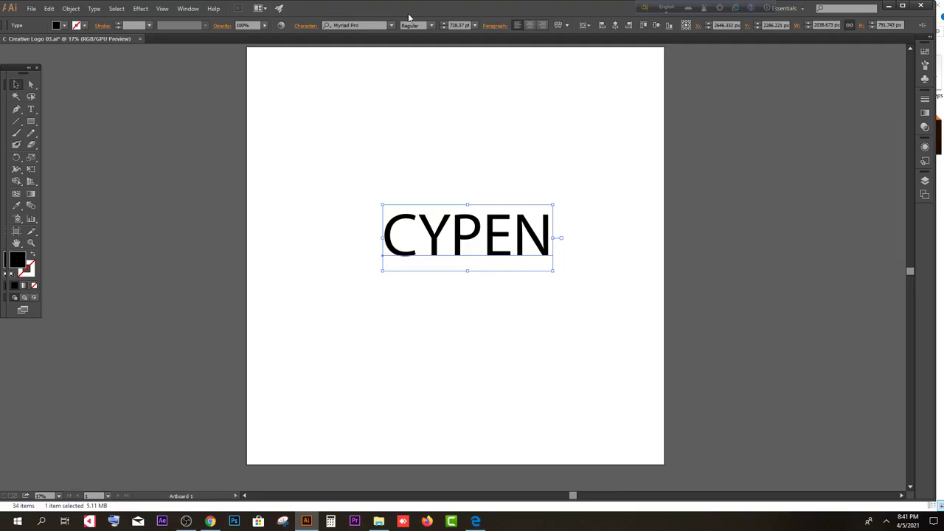
# - Set the CYPEN text in Orbitron Medium and shift it up and left on the artboard
pyautogui.click(374, 25)
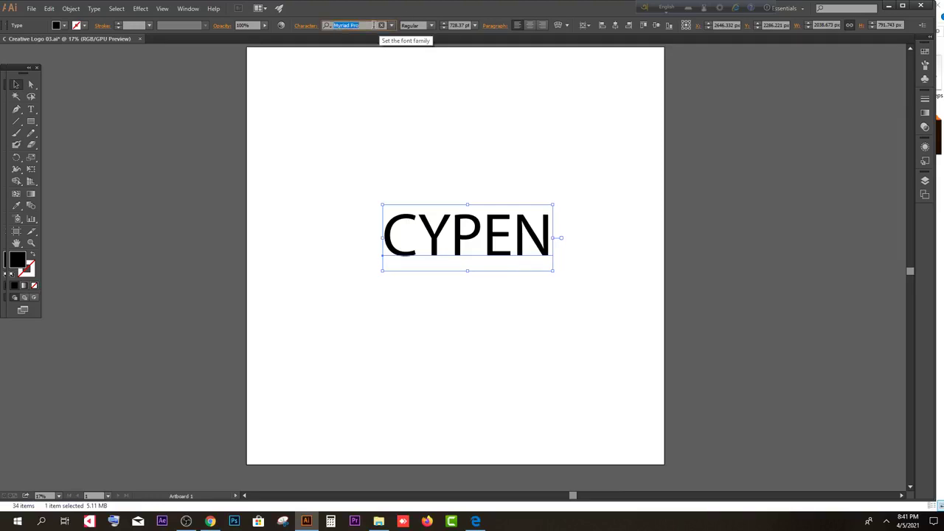
pyautogui.write('OR')
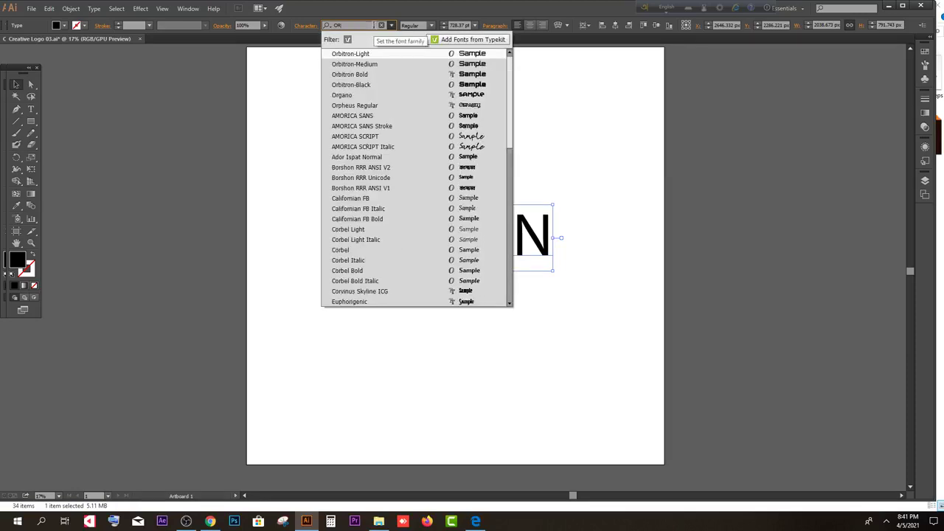
pyautogui.click(369, 65)
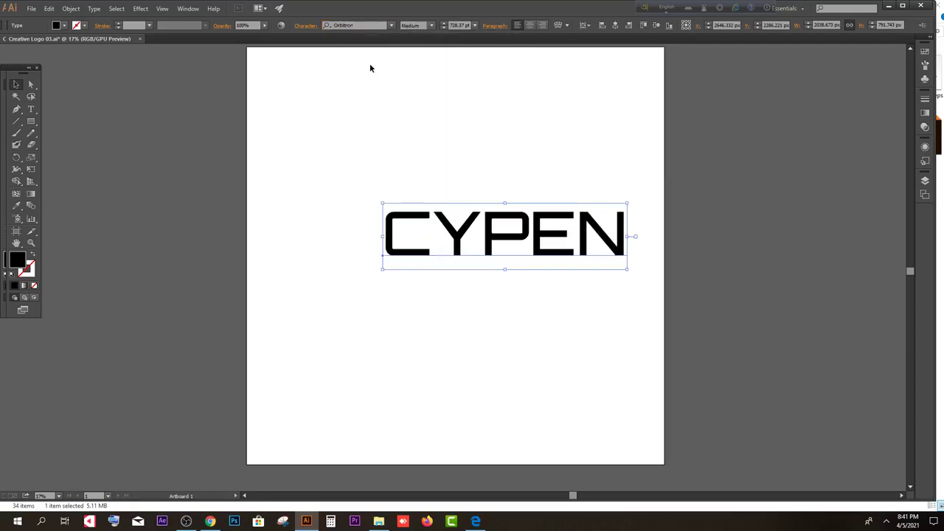
pyautogui.moveTo(487, 225); pyautogui.dragTo(456, 204)
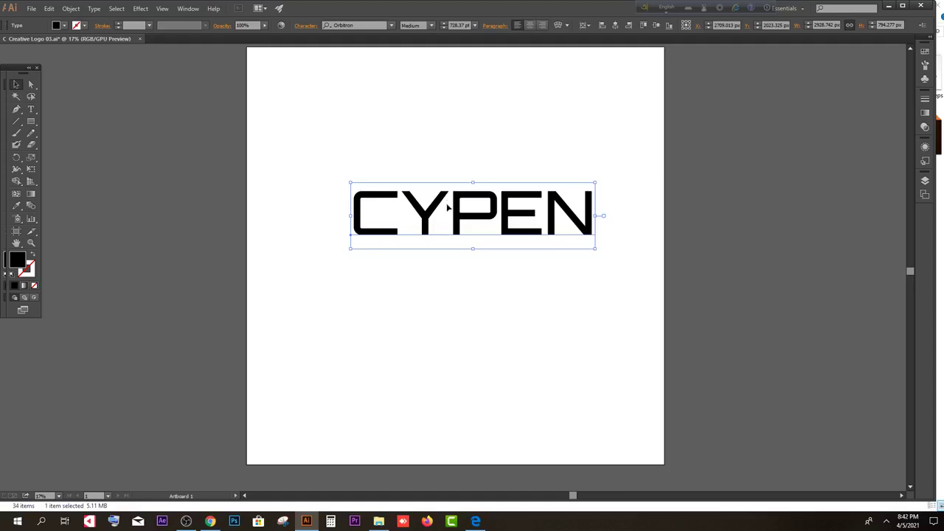
# - Duplicate the CYPEN text below the original and set the copy in Ethnocentric Regular
pyautogui.moveTo(456, 205); pyautogui.dragTo(442, 230)
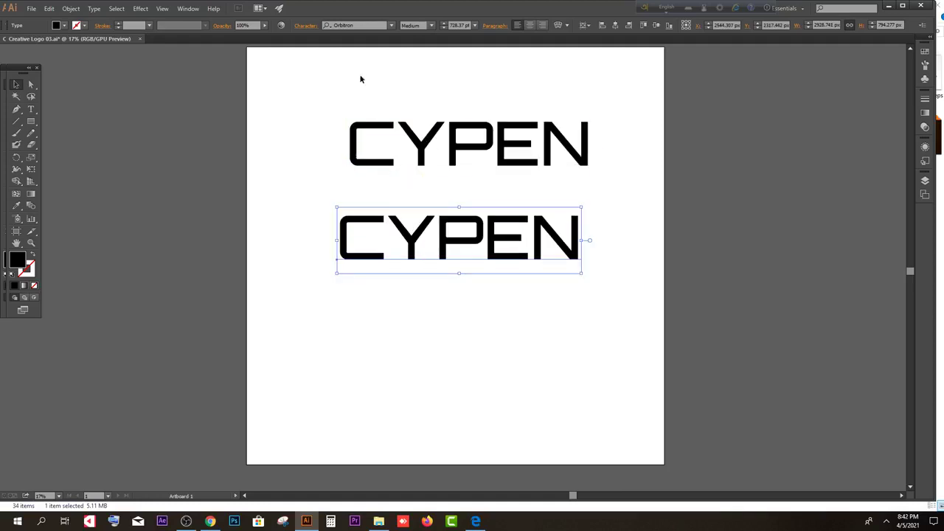
pyautogui.click(360, 26)
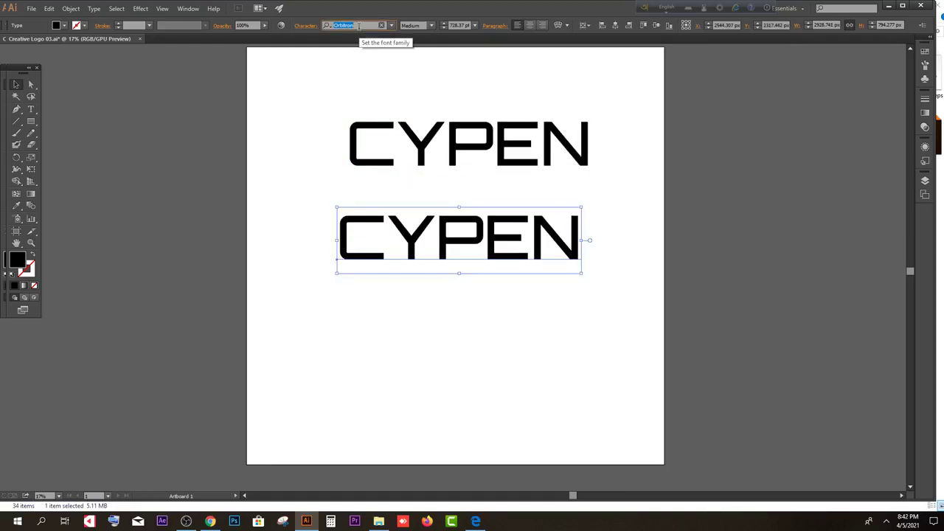
pyautogui.write('Eth')
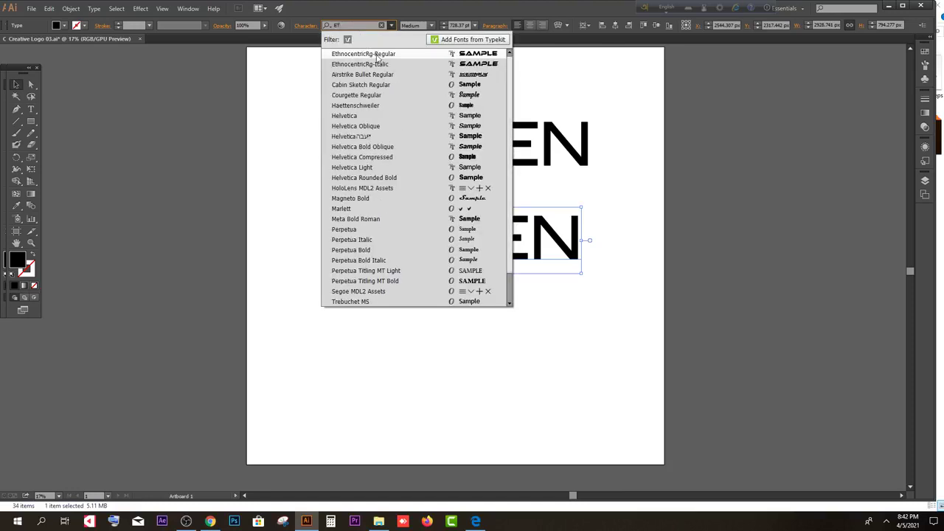
pyautogui.click(376, 52)
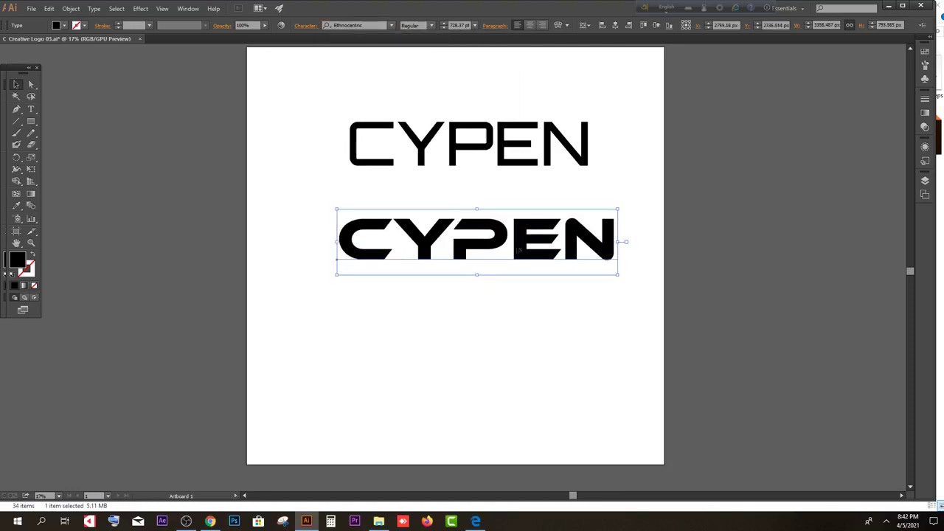
# - Move both CYPEN texts up and left, bringing the Ethnocentric version close beneath the Orbitron one
pyautogui.moveTo(561, 240); pyautogui.dragTo(531, 234)
pyautogui.moveTo(384, 164); pyautogui.dragTo(345, 141)
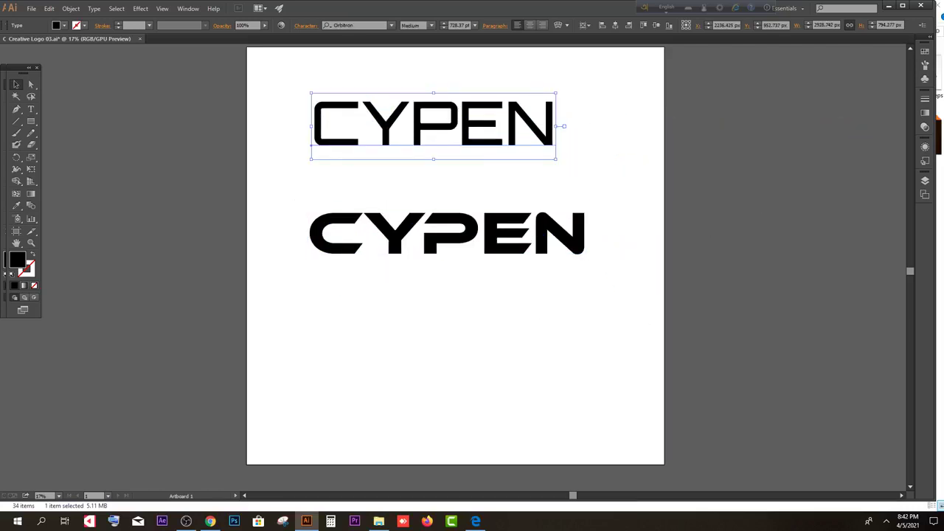
pyautogui.moveTo(295, 116); pyautogui.dragTo(496, 328)
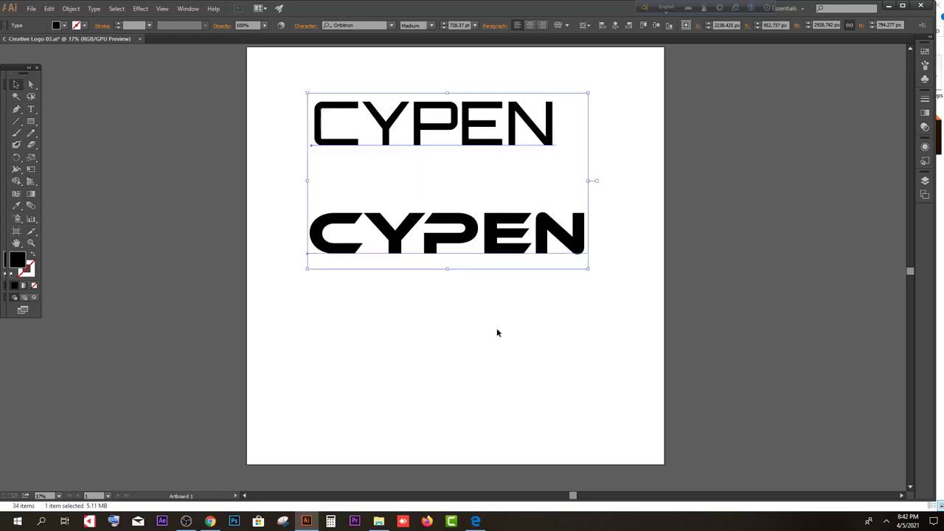
pyautogui.click(548, 345)
pyautogui.moveTo(494, 240); pyautogui.dragTo(477, 209)
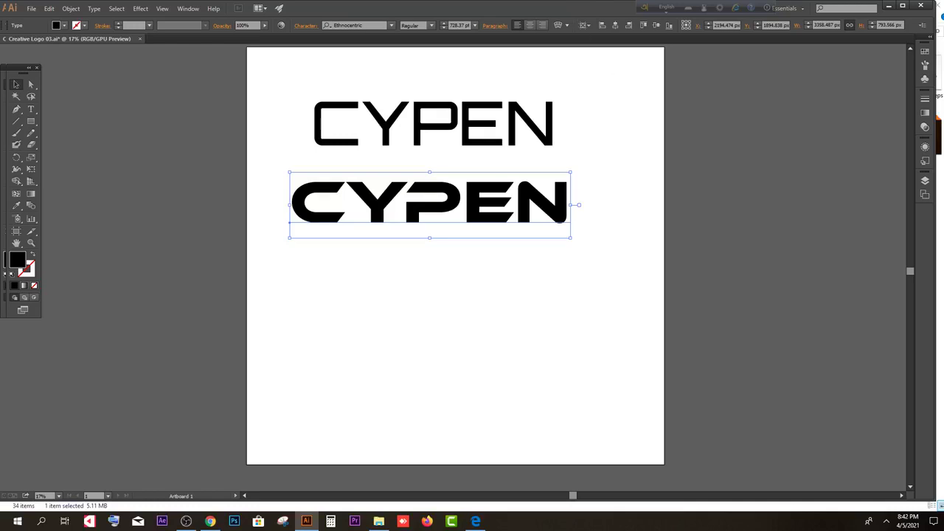
pyautogui.click(188, 521)
pyautogui.click(189, 521)
pyautogui.click(210, 521)
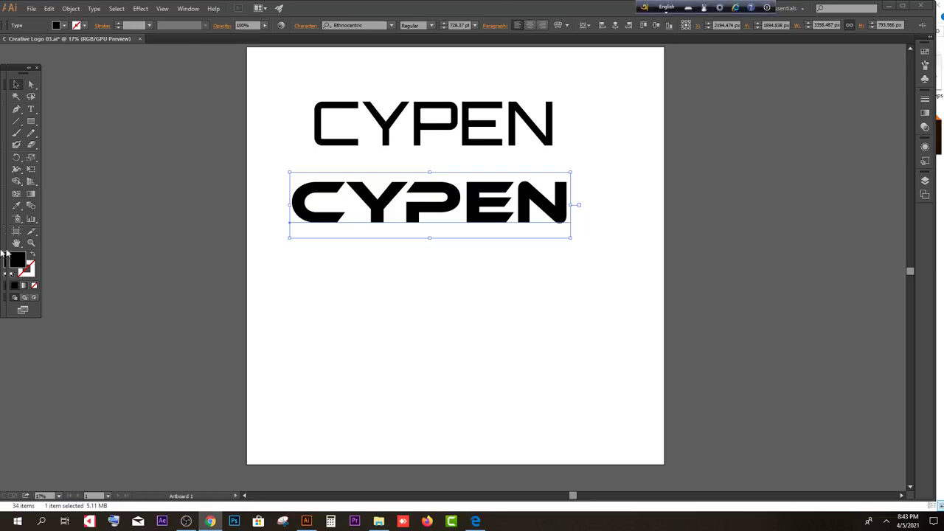
pyautogui.click(140, 110)
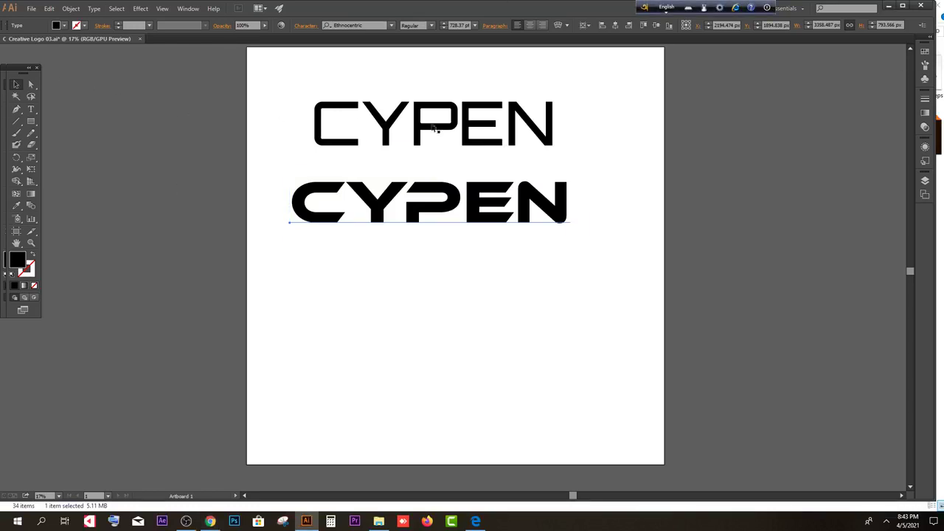
# - Move the Orbitron CYPEN partly off the artboard's upper-left edge and shift the Ethnocentric version toward the artboard's middle
pyautogui.click(464, 125)
pyautogui.moveTo(464, 126); pyautogui.dragTo(281, 108)
pyautogui.moveTo(442, 210); pyautogui.dragTo(478, 230)
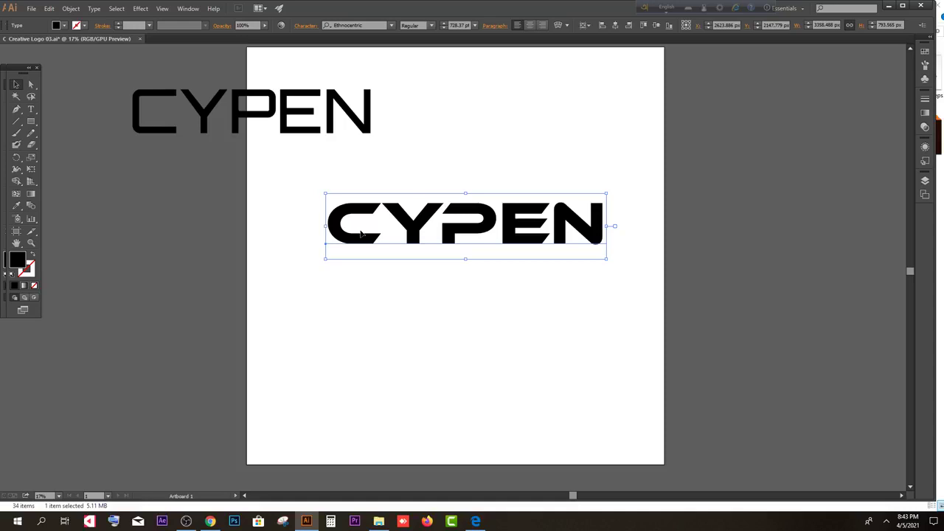
# - Convert the Ethnocentric CYPEN text to outlines and deselect it
pyautogui.scroll(3, 361, 234)
pyautogui.scroll(-3, 402, 214)
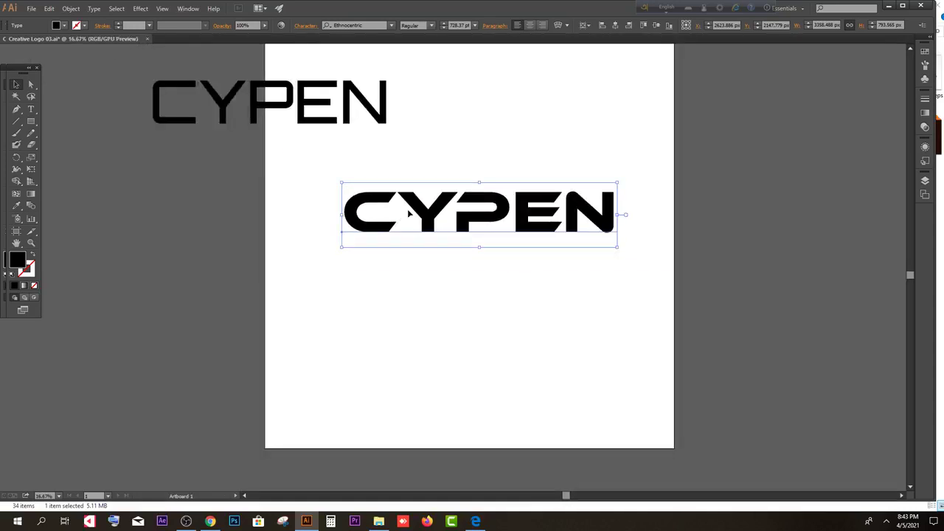
pyautogui.rightClick(416, 211)
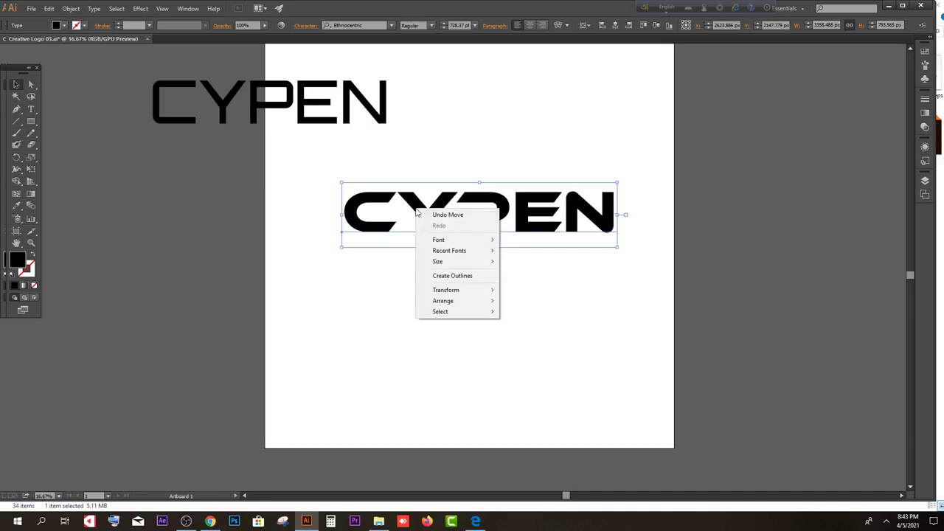
pyautogui.click(466, 277)
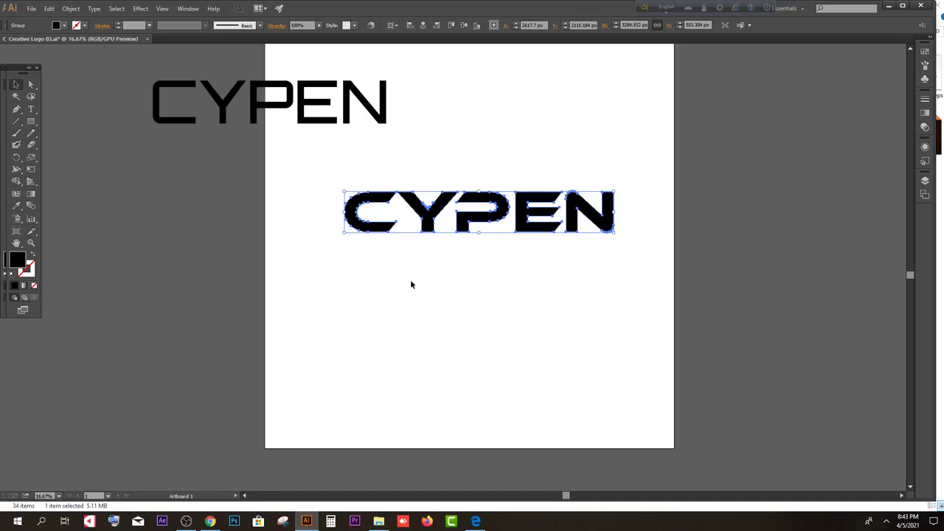
pyautogui.scroll(1, 424, 237)
pyautogui.click(424, 244)
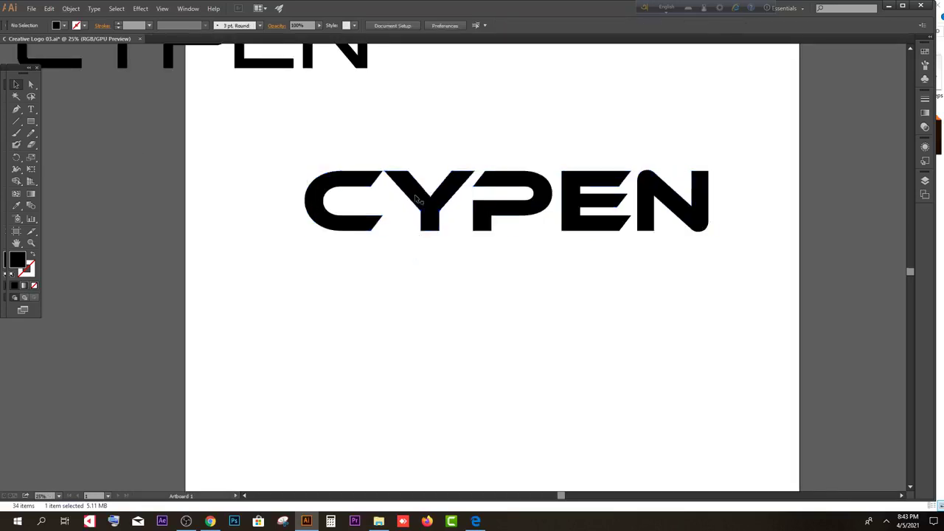
# - Ungroup the outlined CYPEN wordmark into separate letters
pyautogui.click(384, 218)
pyautogui.rightClick(370, 213)
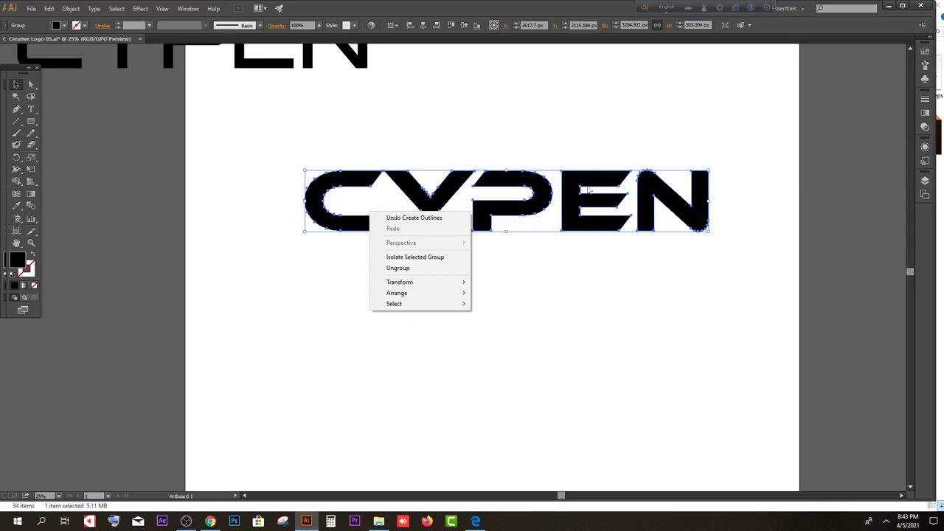
pyautogui.click(403, 268)
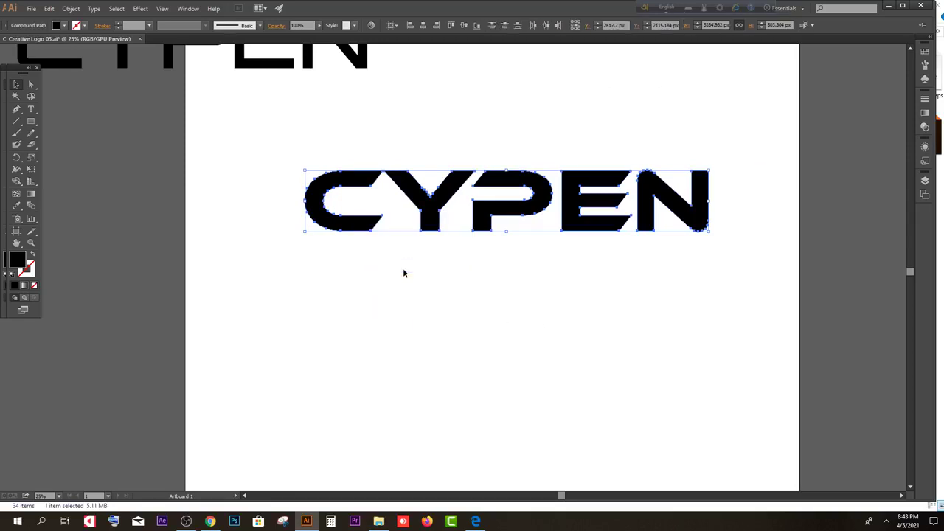
pyautogui.click(403, 270)
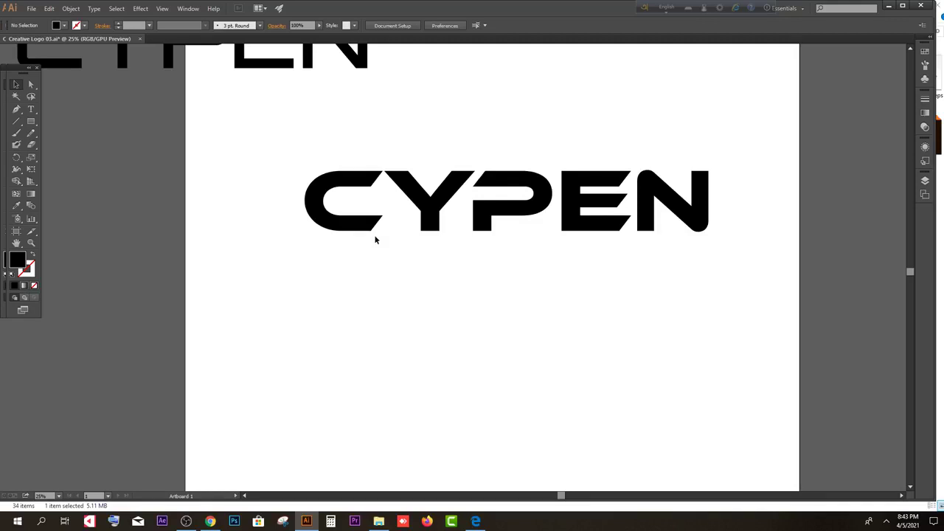
# - Move the letters Y, P, E and N together to the right, opening a wide gap after the C
pyautogui.scroll(1, 312, 204)
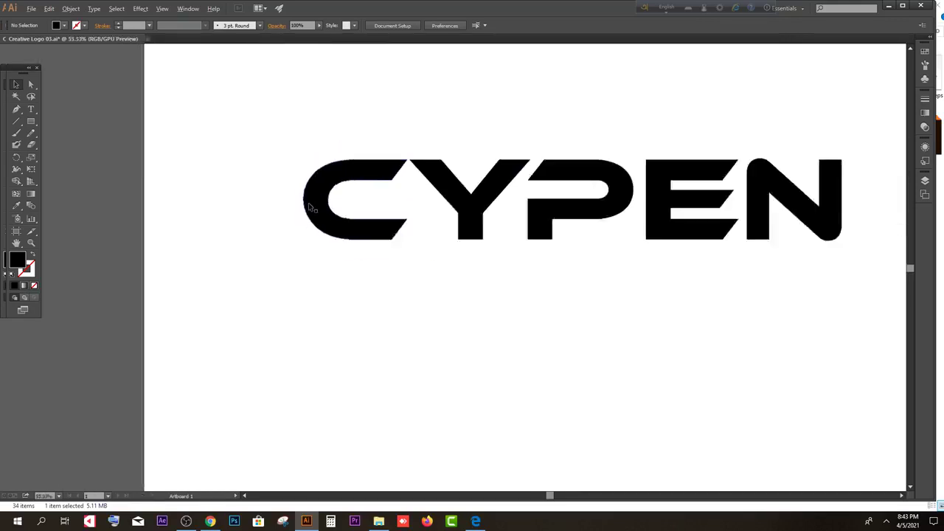
pyautogui.scroll(-1, 686, 282)
pyautogui.moveTo(732, 278); pyautogui.dragTo(420, 162)
pyautogui.moveTo(435, 204); pyautogui.dragTo(479, 205)
pyautogui.click(527, 293)
pyautogui.scroll(1, 327, 204)
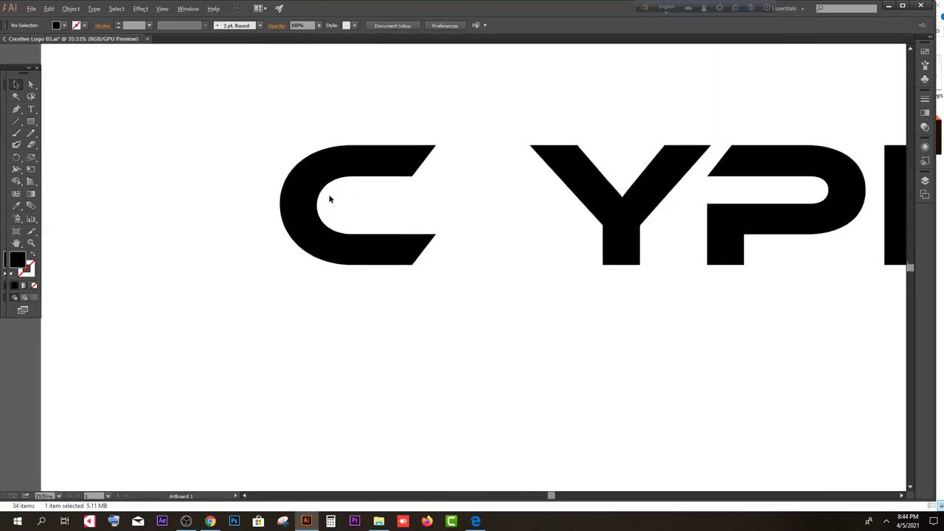
# - Draw two horizontal lines along the inner and outer edges of the C's upper arm, the inner one about 915 px long, reaching the Y
pyautogui.scroll(-1, 443, 254)
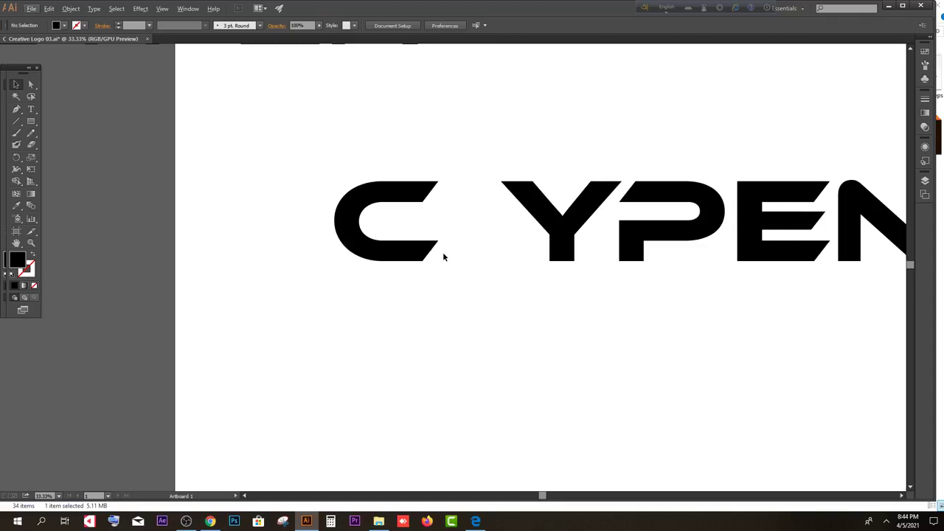
pyautogui.click(16, 121)
pyautogui.scroll(2, 413, 209)
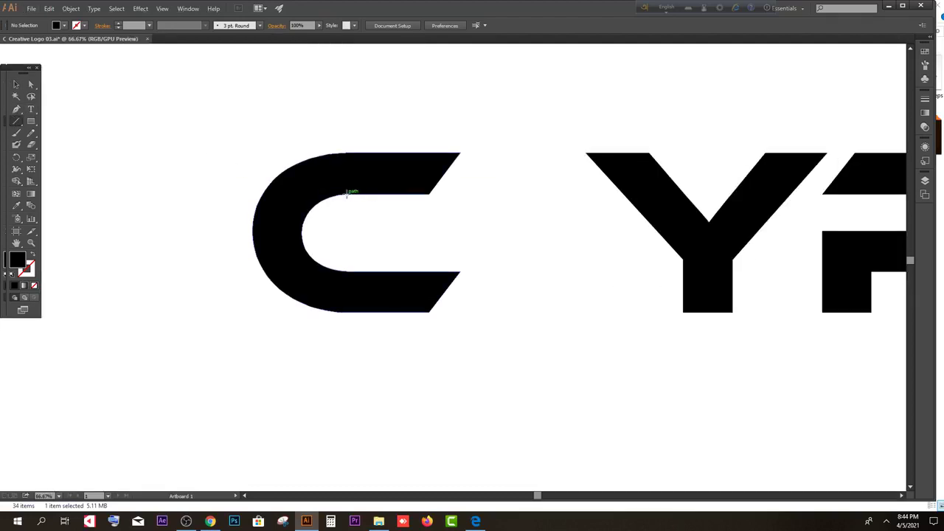
pyautogui.moveTo(345, 195); pyautogui.dragTo(646, 196)
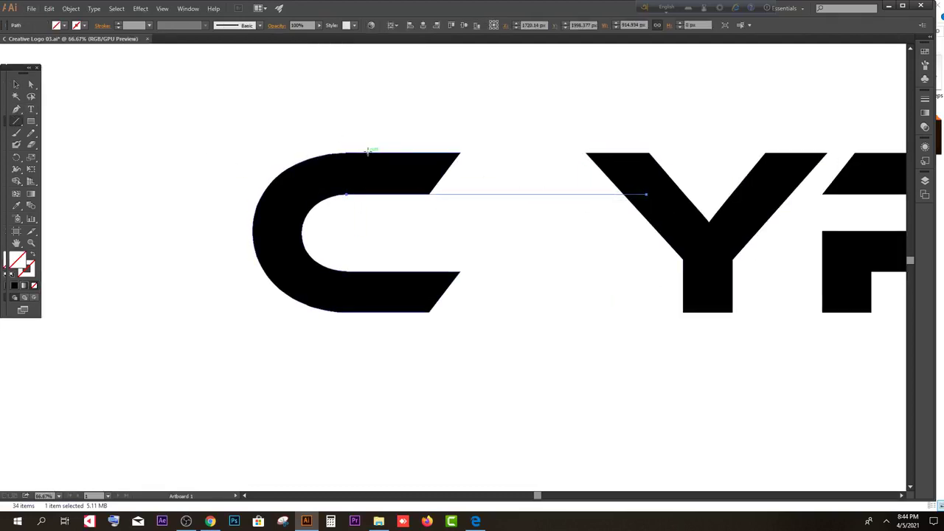
pyautogui.moveTo(369, 152); pyautogui.dragTo(688, 153)
pyautogui.click(16, 83)
pyautogui.click(335, 110)
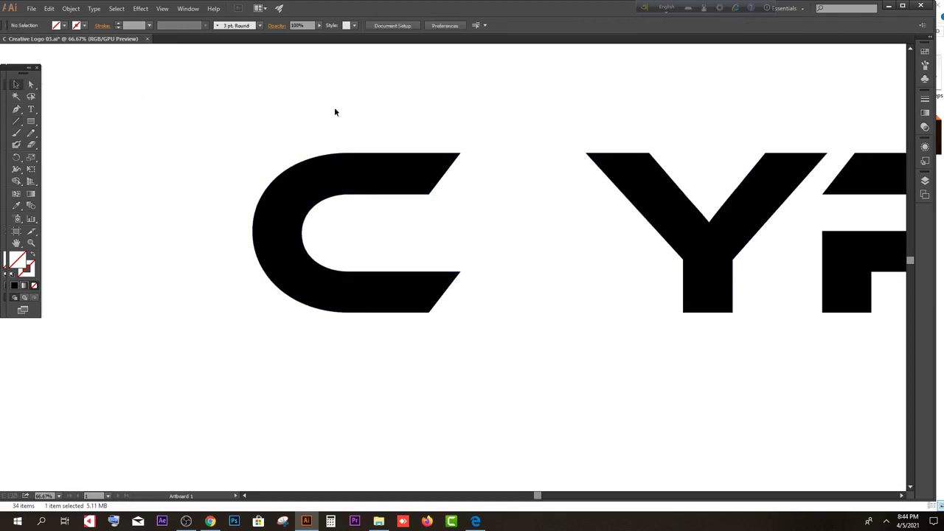
# - Copy the two horizontal lines down onto the inner and outer edges of the C's lower arm
pyautogui.moveTo(335, 110); pyautogui.dragTo(463, 212)
pyautogui.scroll(3, 413, 144)
pyautogui.scroll(-3, 413, 144)
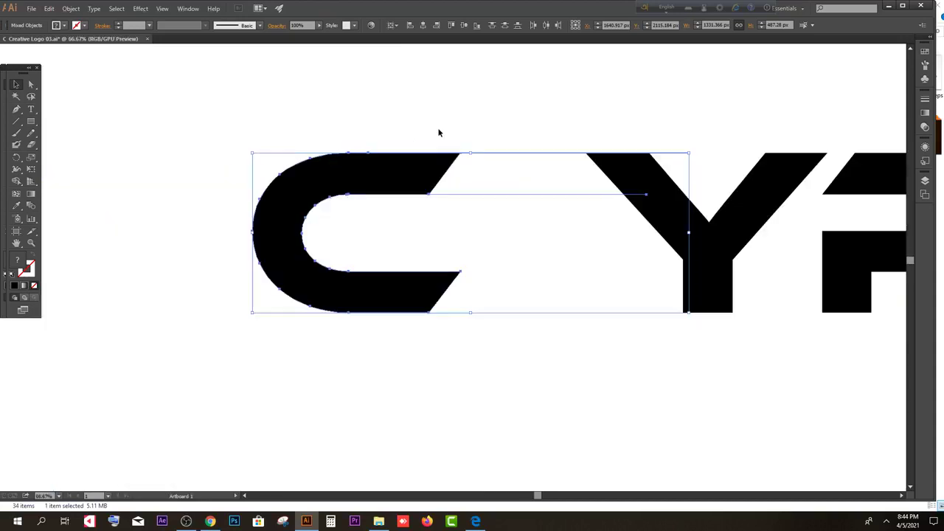
pyautogui.click(438, 130)
pyautogui.scroll(-1, 194, 236)
pyautogui.moveTo(491, 96); pyautogui.dragTo(501, 262)
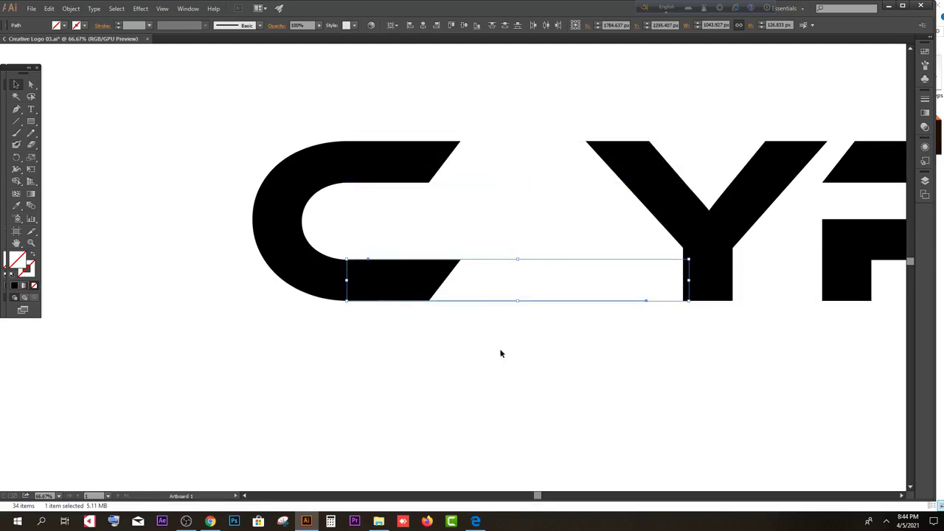
pyautogui.moveTo(228, 59); pyautogui.dragTo(575, 305)
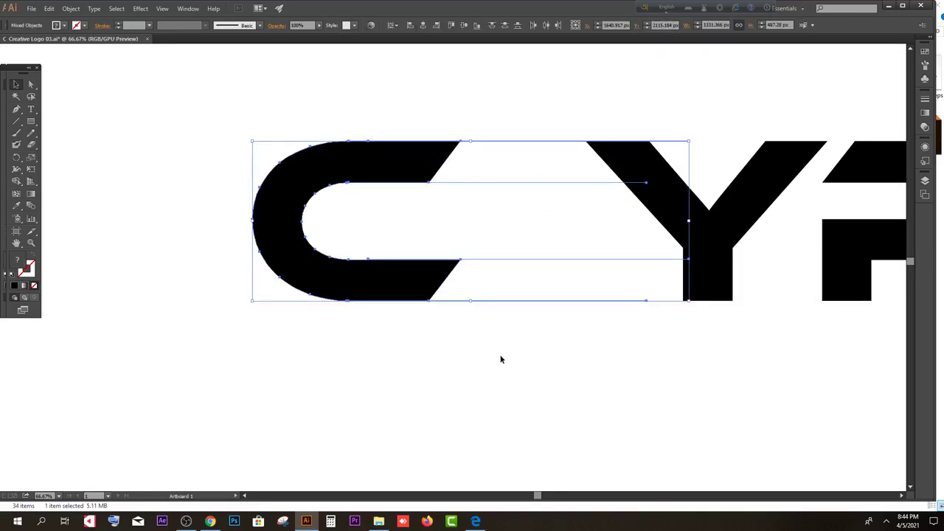
pyautogui.click(538, 352)
# - Draw a vertical line about 939 px long across the four horizontal lines, between the C and the Y
pyautogui.click(19, 121)
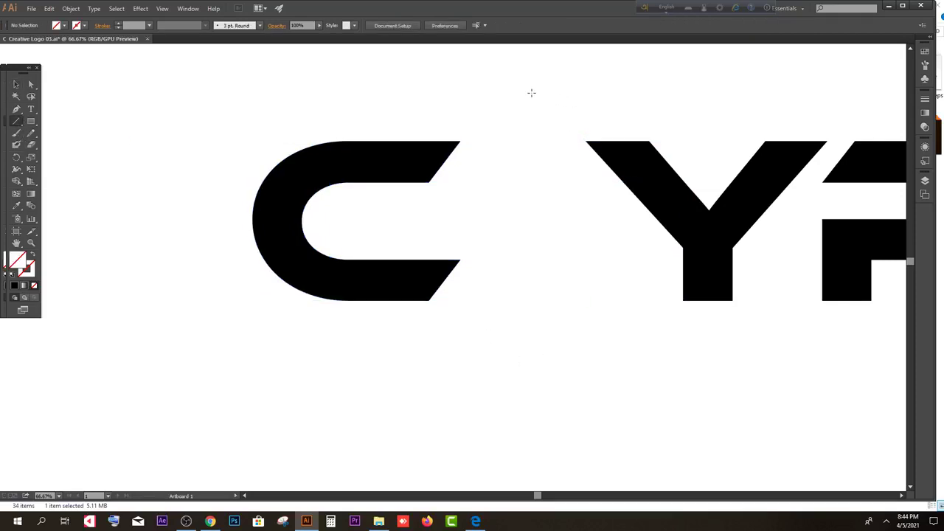
pyautogui.moveTo(536, 96); pyautogui.dragTo(565, 402)
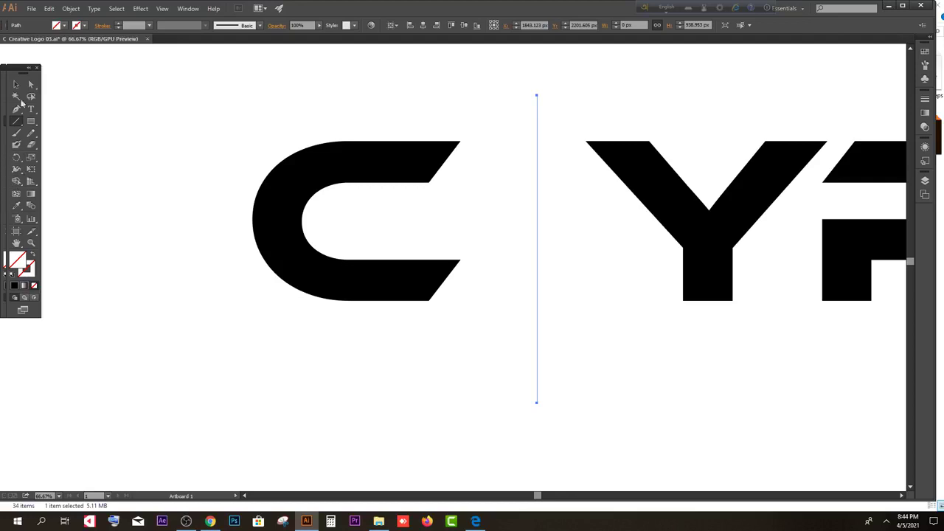
pyautogui.click(16, 84)
# - Select the C, the Y and all the lines for the Shape Builder tool and set the fill colour to 0baef7
pyautogui.moveTo(111, 72); pyautogui.dragTo(592, 342)
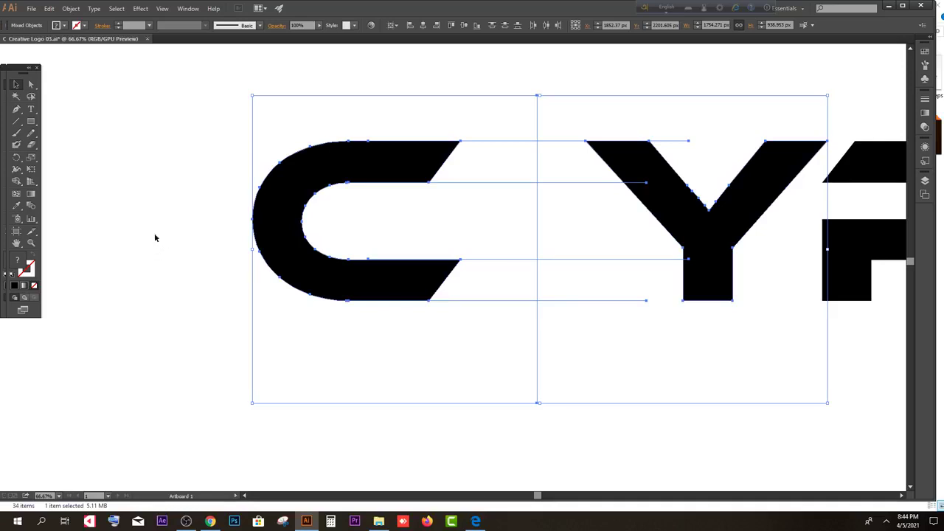
pyautogui.moveTo(17, 170); pyautogui.dragTo(42, 183)
pyautogui.doubleClick(20, 262)
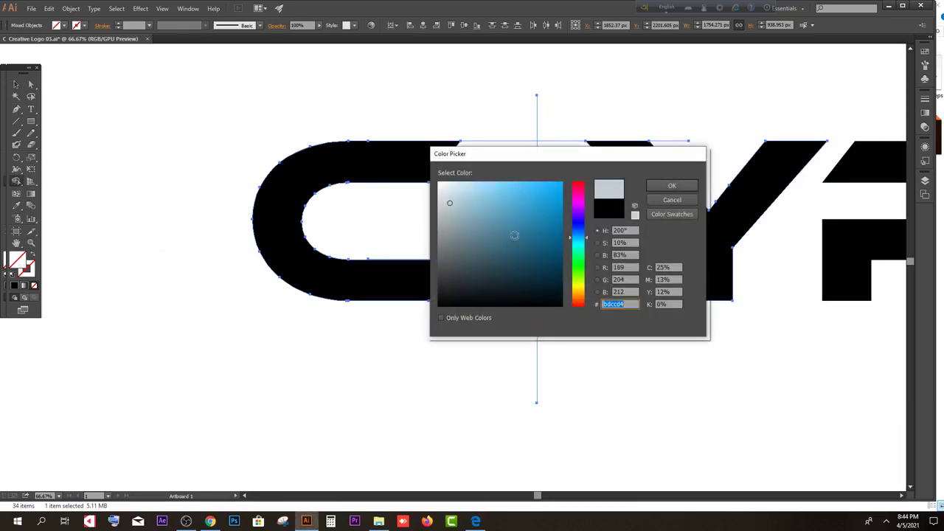
pyautogui.write('0baef7')
pyautogui.click(655, 187)
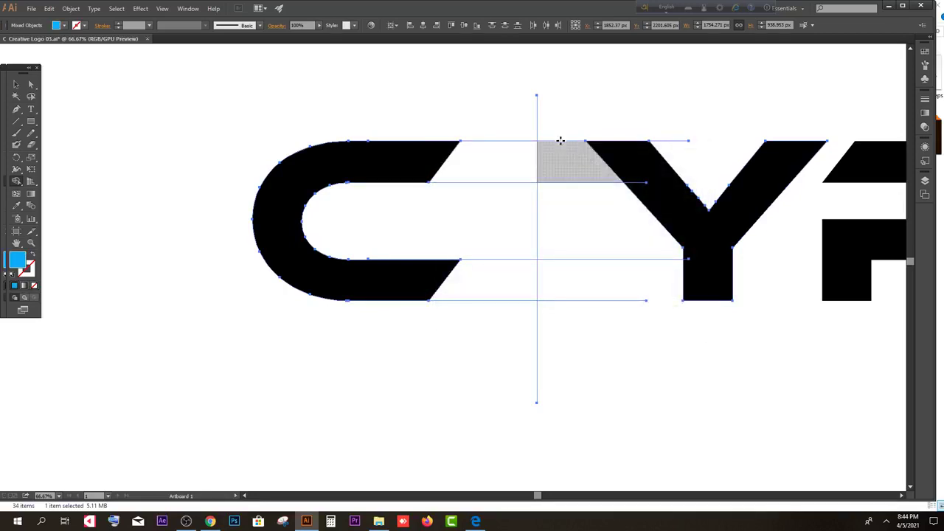
# - Try to trim the line ends beyond the vertical line and merge the C with its extension areas
pyautogui.moveTo(559, 139); pyautogui.dragTo(584, 357)
pyautogui.moveTo(533, 126)
pyautogui.mouseDown()
pyautogui.moveTo(476, 118)
pyautogui.moveTo(413, 158)
pyautogui.moveTo(491, 161)
pyautogui.moveTo(511, 286)
pyautogui.moveTo(265, 278)
pyautogui.mouseUp()
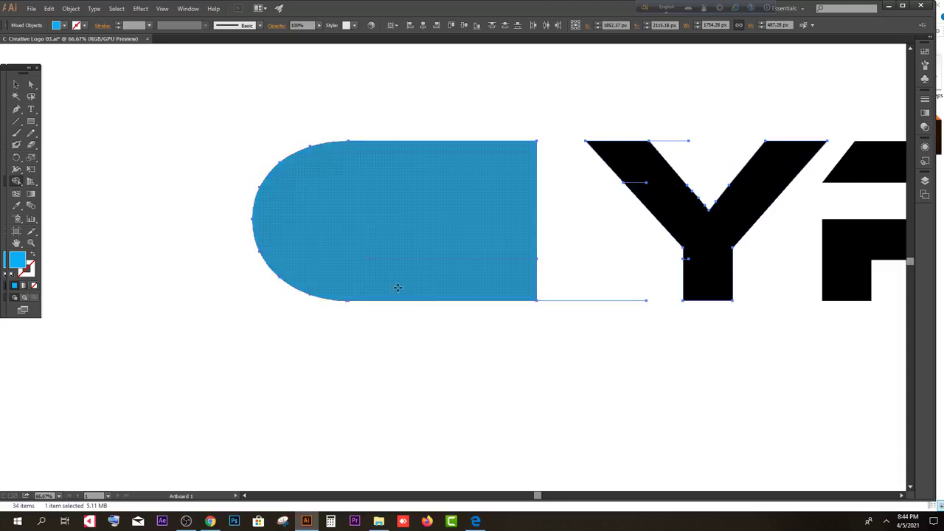
pyautogui.hotkey('ctrl', 'z')
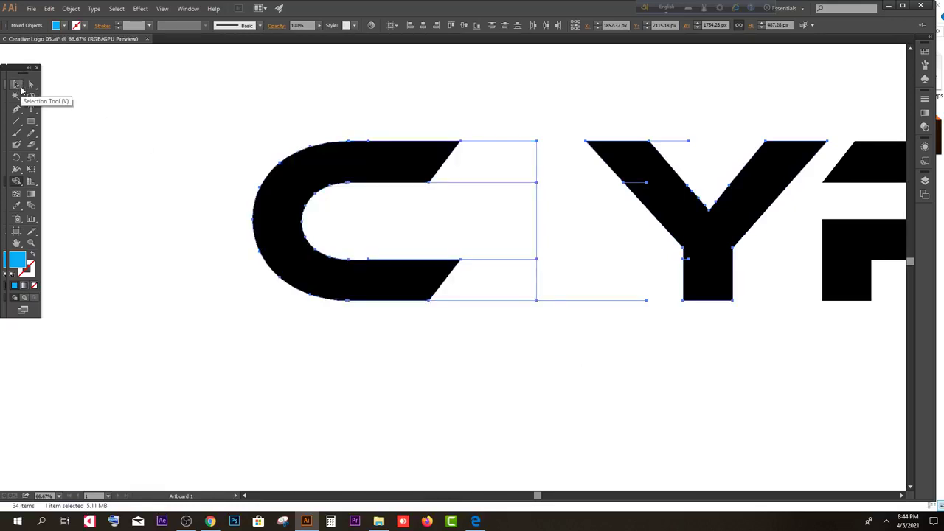
pyautogui.hotkey('ctrl', 'z')
# - In Outline view, move the copied inner line exactly onto the C's lower-arm edge and return to Preview
pyautogui.click(16, 84)
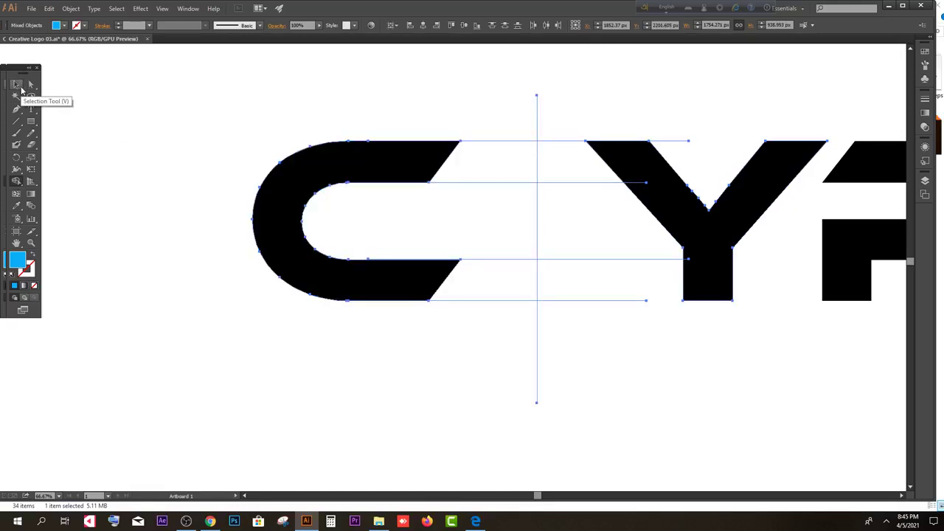
pyautogui.click(136, 355)
pyautogui.hotkey('ctrl', 'y')
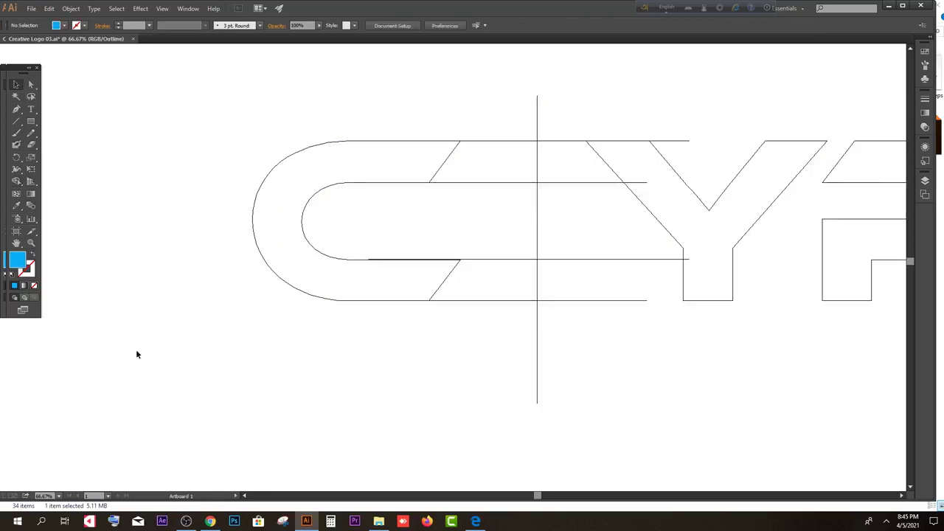
pyautogui.scroll(6, 434, 272)
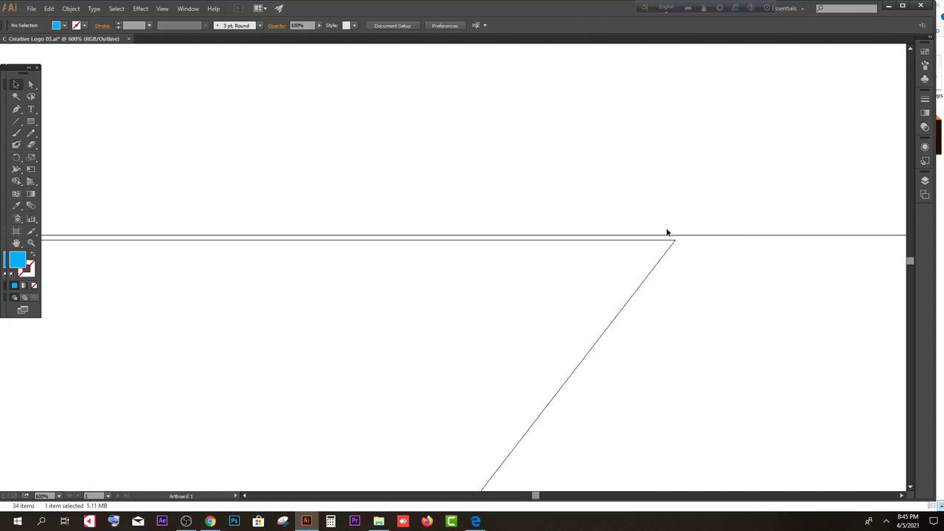
pyautogui.moveTo(669, 236); pyautogui.dragTo(669, 244)
pyautogui.scroll(-3, 714, 242)
pyautogui.click(448, 288)
pyautogui.scroll(4, 539, 244)
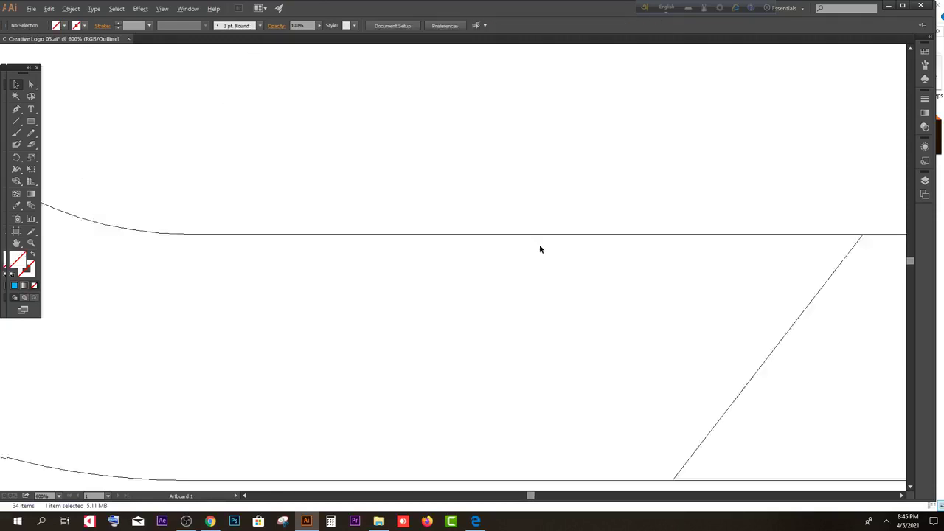
pyautogui.scroll(-6, 539, 244)
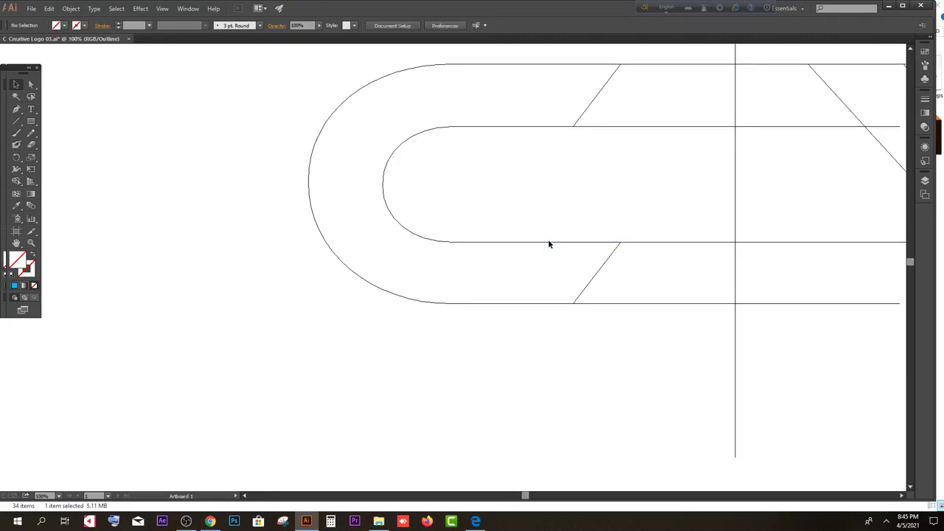
pyautogui.scroll(-4, 548, 244)
pyautogui.moveTo(317, 128); pyautogui.dragTo(586, 285)
pyautogui.hotkey('ctrl', 'y')
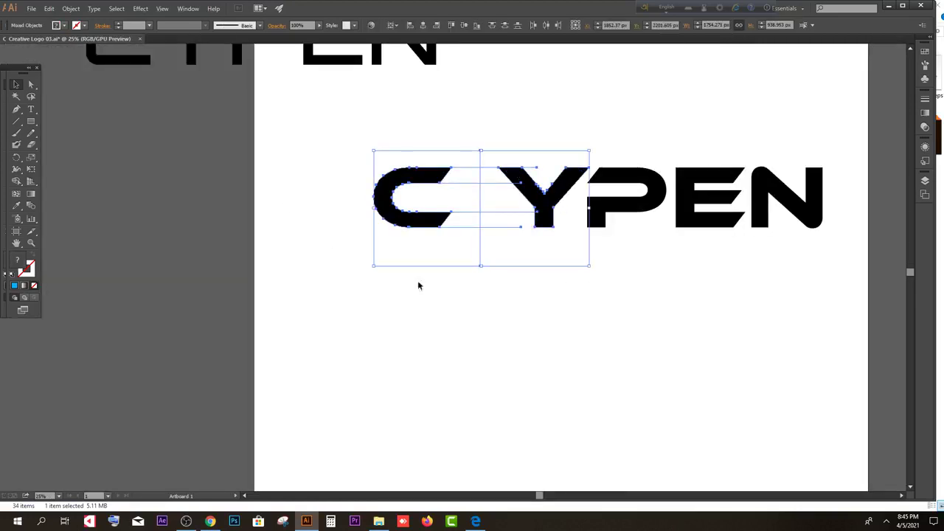
# - Using Shape Builder on the C, Y and lines, trim away the line ends that overshoot the C's extended arms
pyautogui.moveTo(331, 130); pyautogui.dragTo(550, 278)
pyautogui.moveTo(16, 182); pyautogui.dragTo(45, 185)
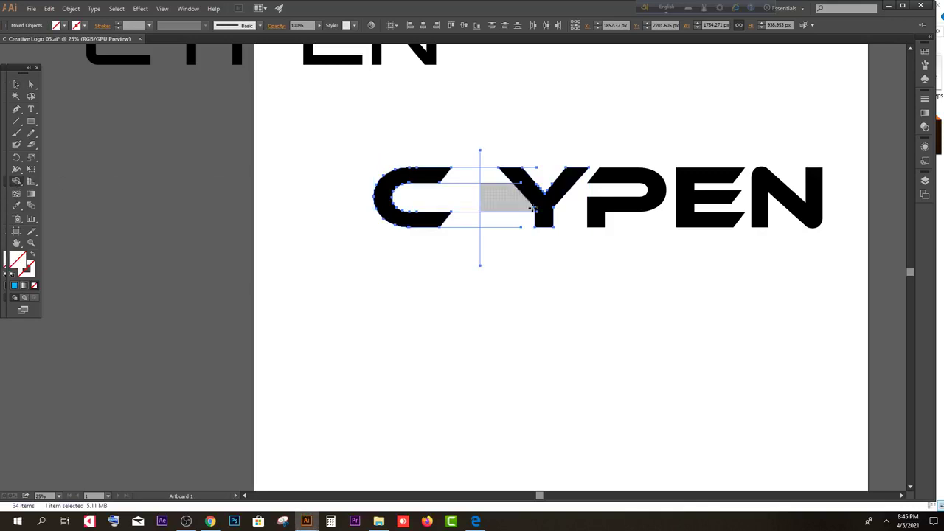
pyautogui.scroll(2, 533, 209)
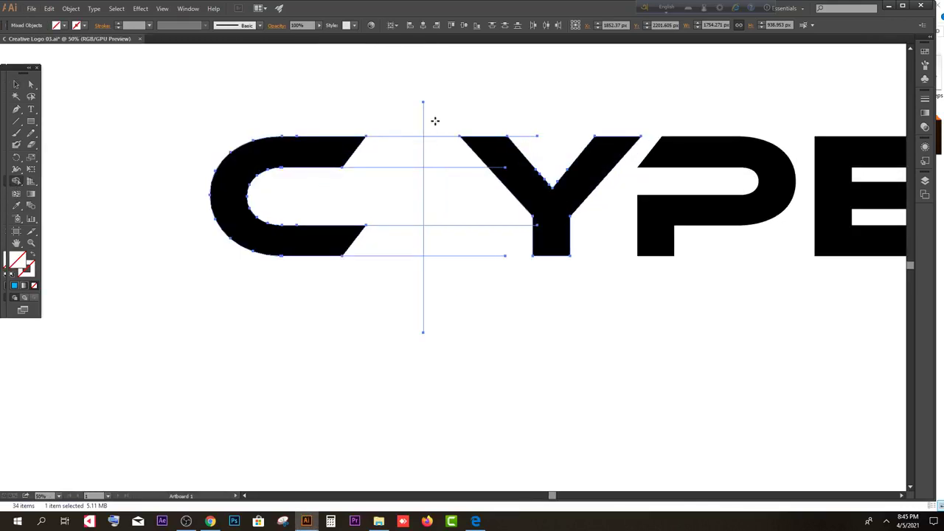
pyautogui.moveTo(436, 121)
pyautogui.mouseDown()
pyautogui.moveTo(437, 306)
pyautogui.moveTo(347, 295)
pyautogui.mouseUp()
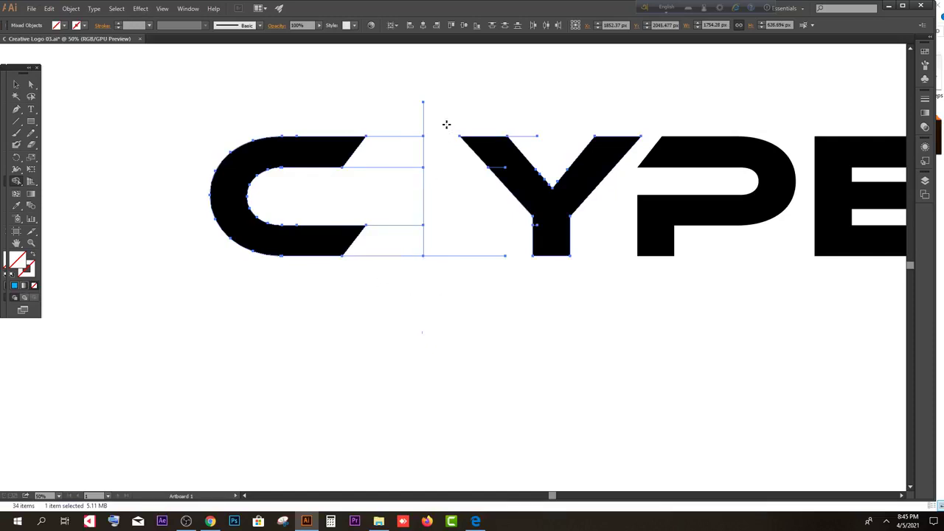
pyautogui.moveTo(465, 239); pyautogui.dragTo(464, 299)
pyautogui.scroll(1, 348, 240)
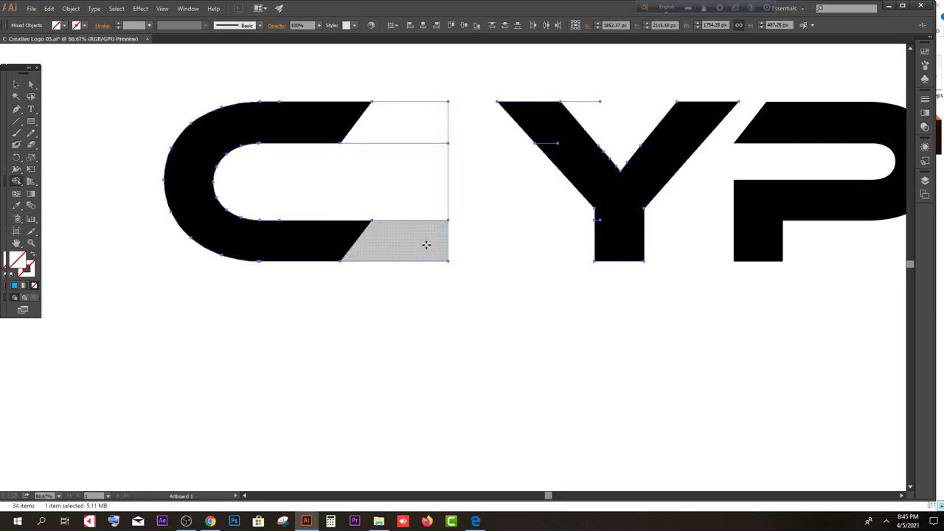
# - Merge the lower-arm extension into the C with Shape Builder and set the fill back to blue
pyautogui.click(365, 243)
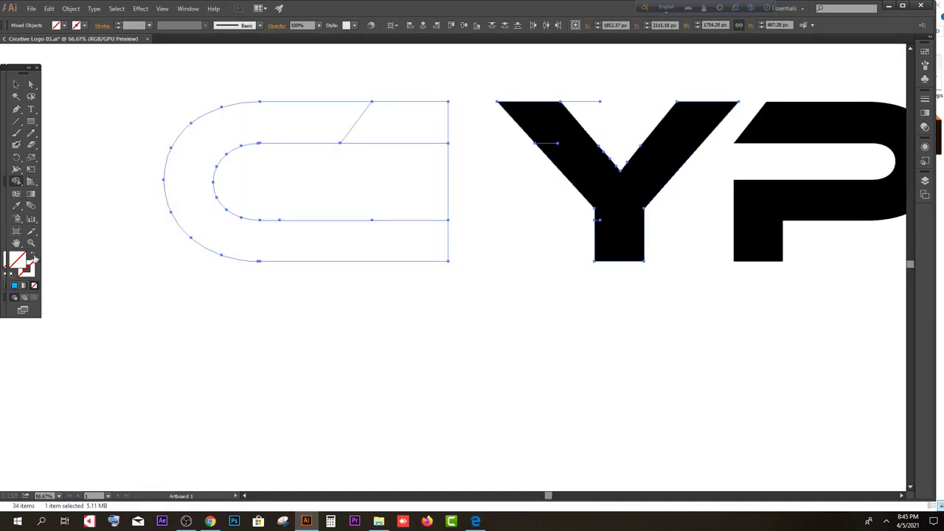
pyautogui.doubleClick(17, 259)
pyautogui.press('Return')
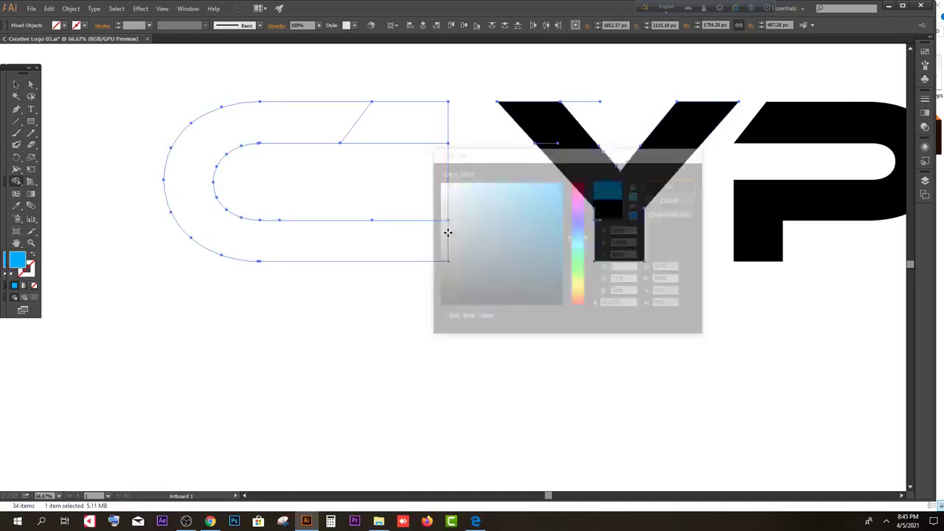
# - Merge the upper- and lower-arm extensions into the C with Shape Builder so the letter is one solid blue shape, leaving everything deselected
pyautogui.click(362, 238)
pyautogui.click(388, 125)
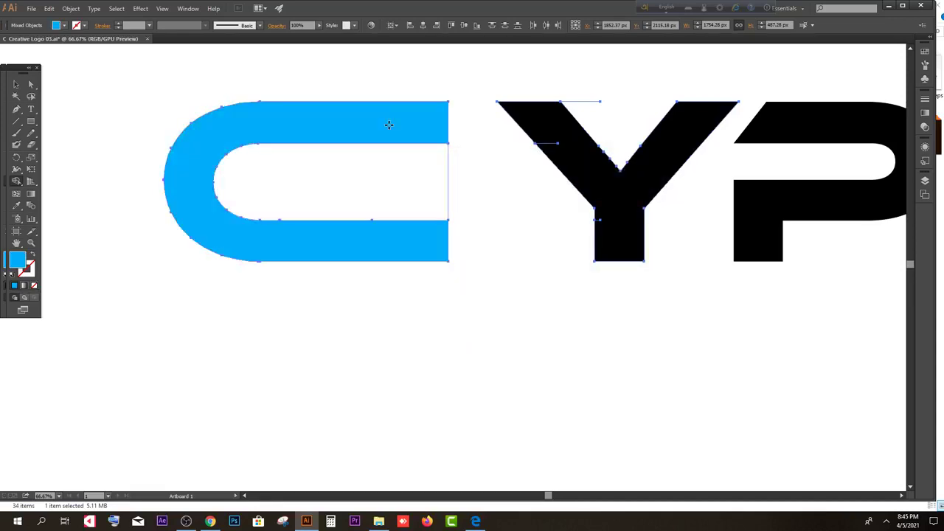
pyautogui.press('v')
pyautogui.hotkey('ctrl', 'a')
pyautogui.click(379, 320)
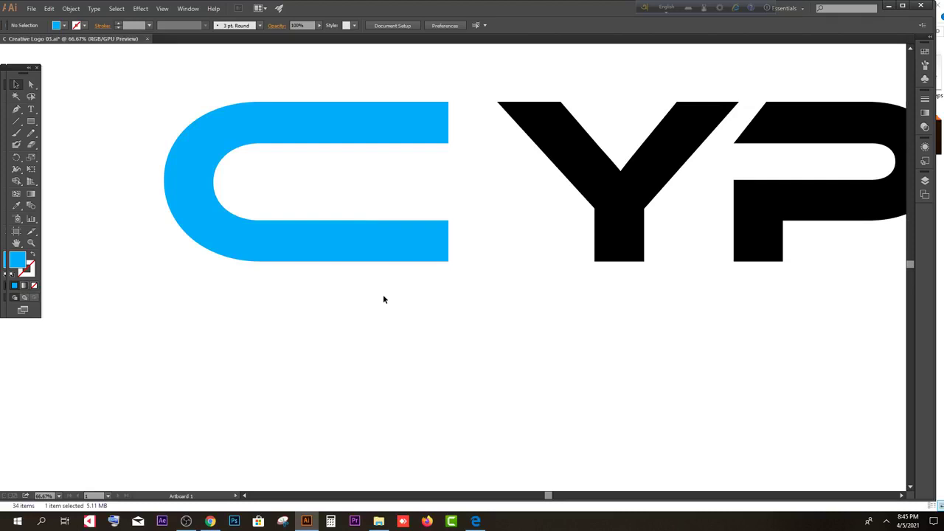
# - Try stretching the C vertically about its centre to about 679 px high, and undo the stretch
pyautogui.scroll(1, 387, 312)
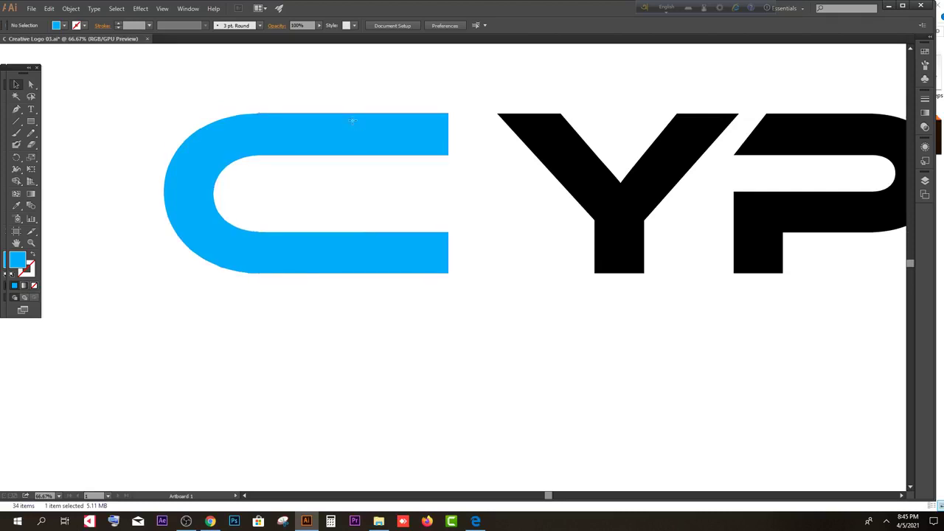
pyautogui.click(354, 123)
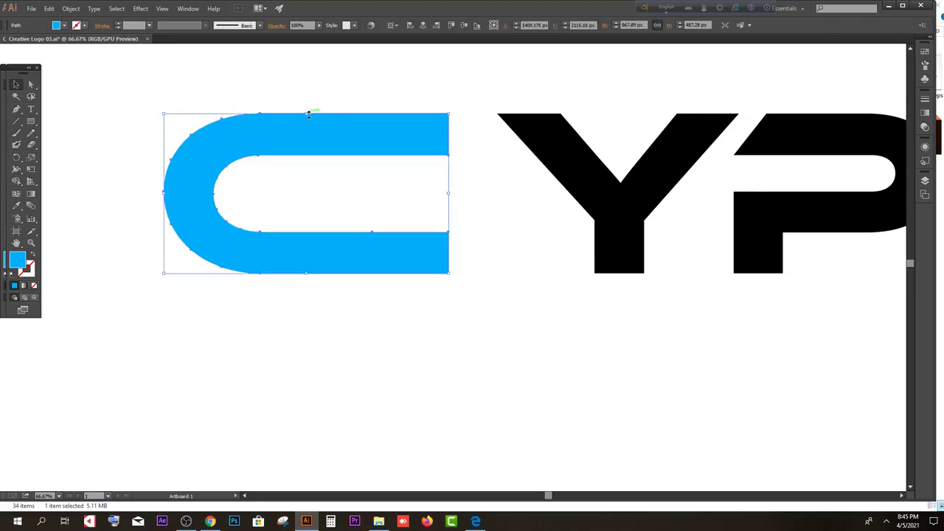
pyautogui.moveTo(308, 115); pyautogui.dragTo(304, 85)
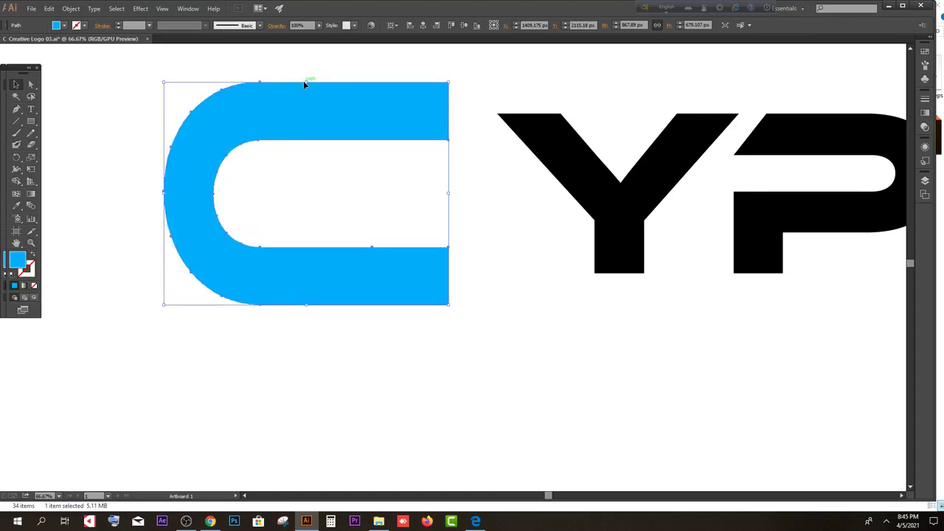
pyautogui.click(486, 308)
pyautogui.scroll(-1, 487, 308)
pyautogui.hotkey('ctrl', 'z')
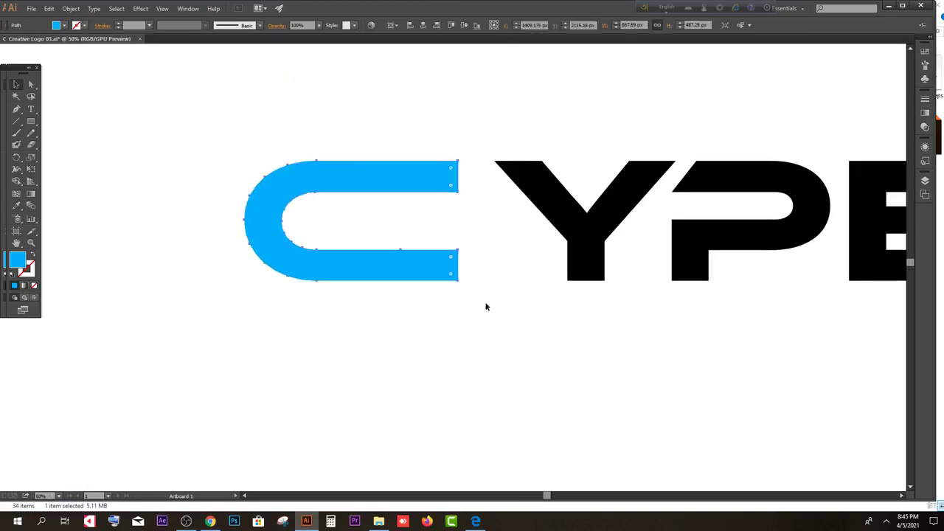
# - Draw a blue rounded rectangle about 400 × 252 px inside the C's opening
pyautogui.scroll(1, 485, 334)
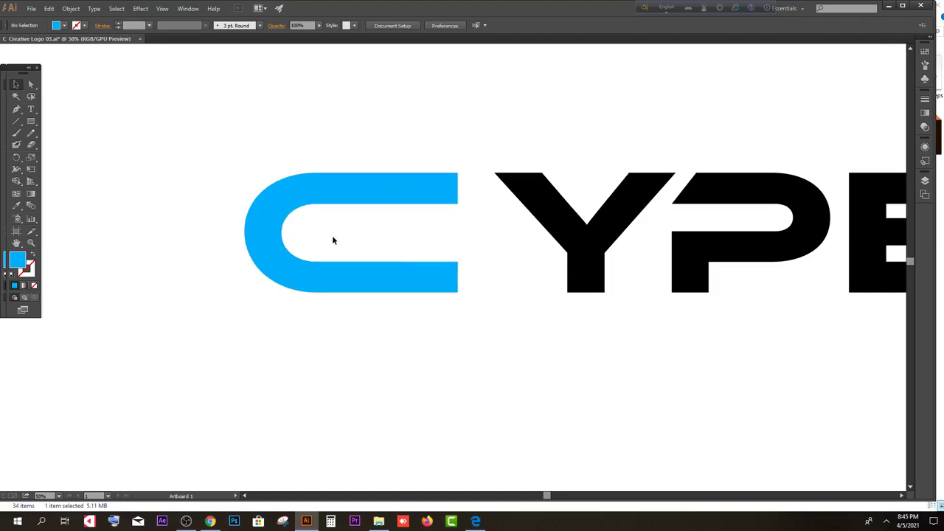
pyautogui.click(30, 121)
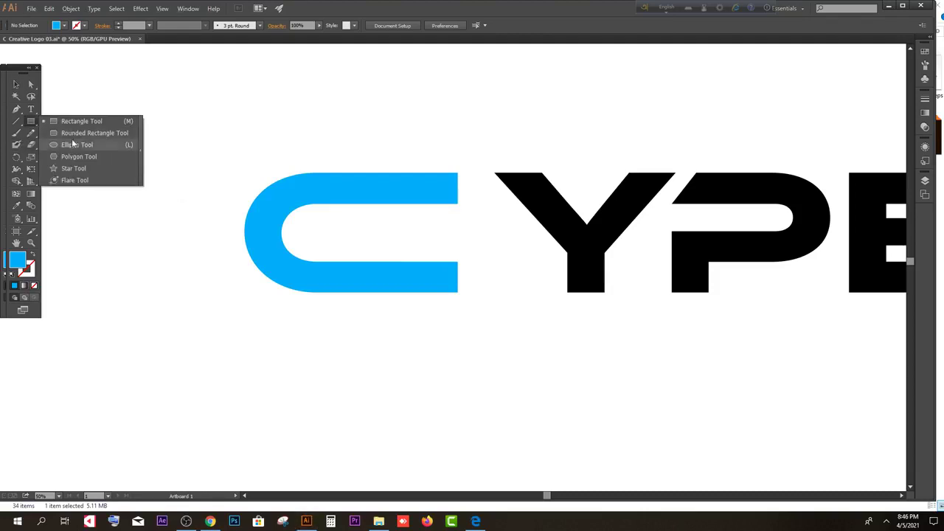
pyautogui.click(91, 133)
pyautogui.moveTo(313, 219); pyautogui.dragTo(412, 281)
pyautogui.click(16, 84)
pyautogui.scroll(2, 349, 258)
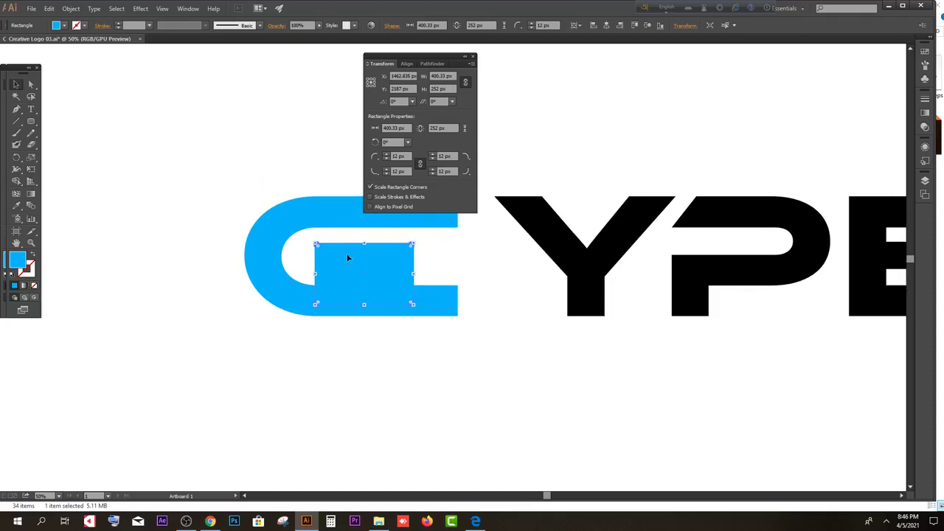
# - Move the rounded rectangle between the C's arms and reduce its height to about 209 px so it clears both arms
pyautogui.scroll(2, 348, 257)
pyautogui.moveTo(341, 265); pyautogui.dragTo(337, 245)
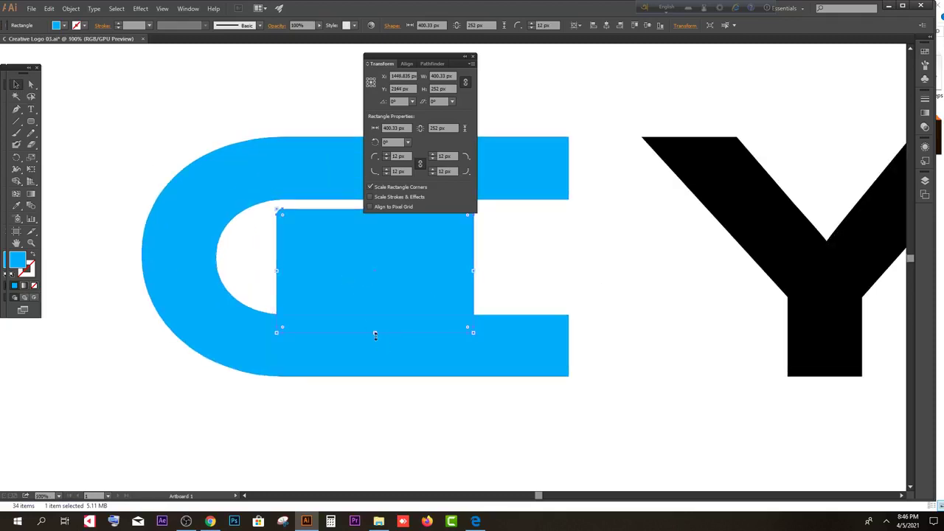
pyautogui.moveTo(374, 334); pyautogui.dragTo(377, 261)
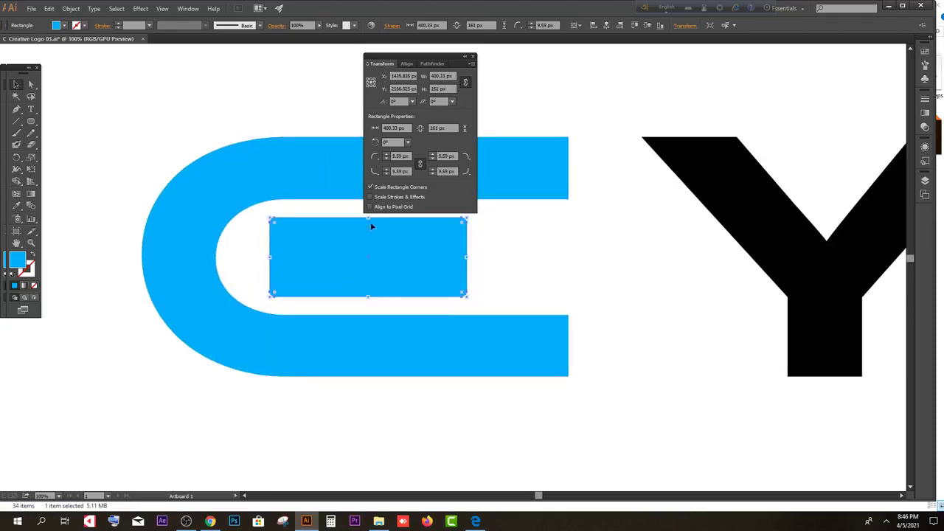
pyautogui.moveTo(372, 226); pyautogui.dragTo(380, 212)
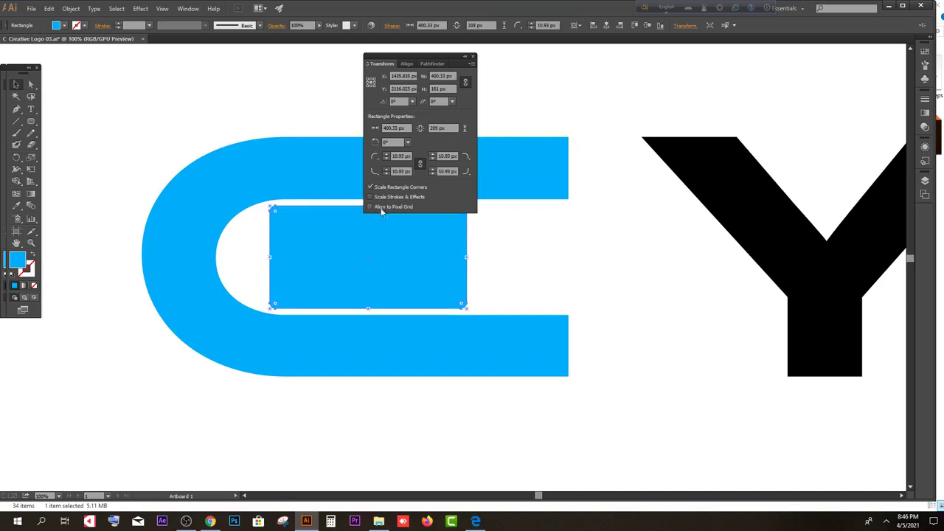
# - Round the rectangle's corners fully into a pill shape and move it close to the C's inner curve
pyautogui.click(472, 59)
pyautogui.moveTo(276, 213); pyautogui.dragTo(474, 252)
pyautogui.click(583, 255)
pyautogui.moveTo(394, 266); pyautogui.dragTo(346, 263)
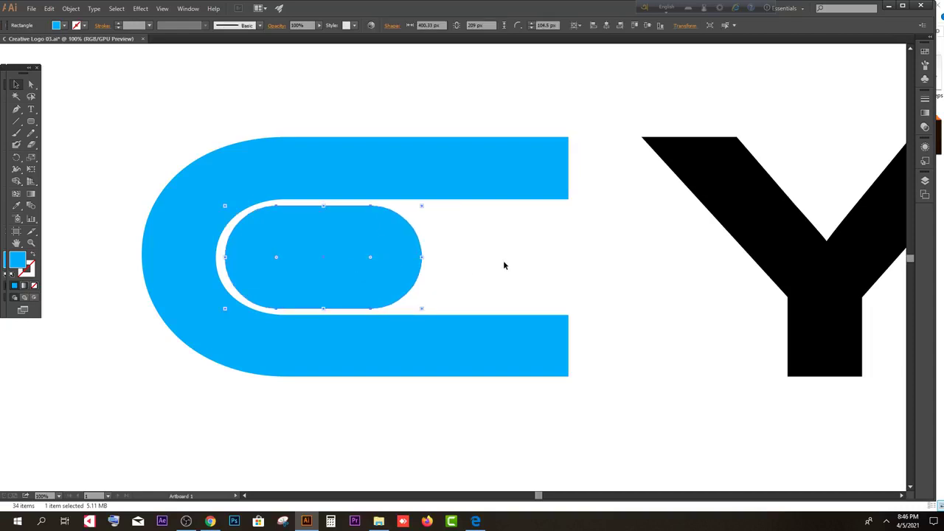
# - Scale the pill down proportionally to about 370 × 193 px and nudge it inside the C
pyautogui.keyDown('alt'); pyautogui.scroll(-1, 394, 255); pyautogui.keyUp('alt')
pyautogui.keyDown('alt'); pyautogui.scroll(2, 391, 250); pyautogui.keyUp('alt')
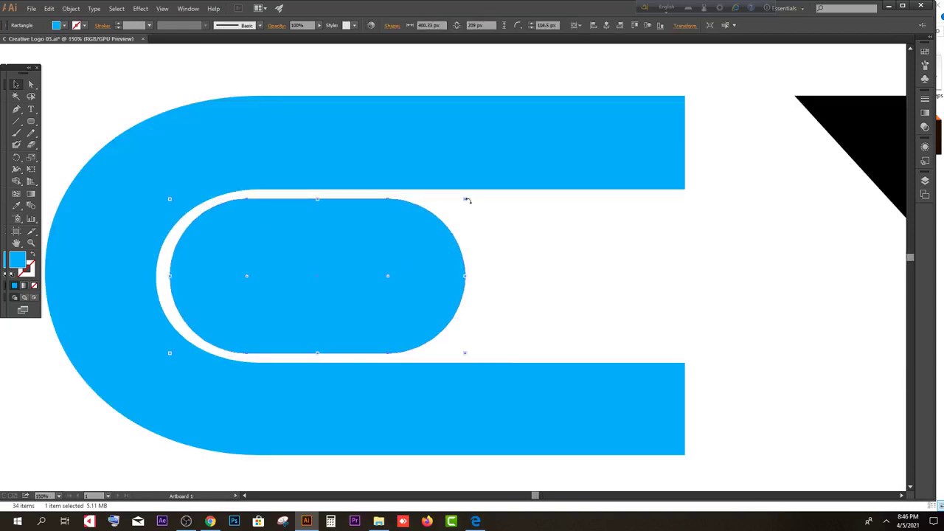
pyautogui.moveTo(467, 200); pyautogui.dragTo(457, 206)
pyautogui.moveTo(370, 255); pyautogui.dragTo(369, 259)
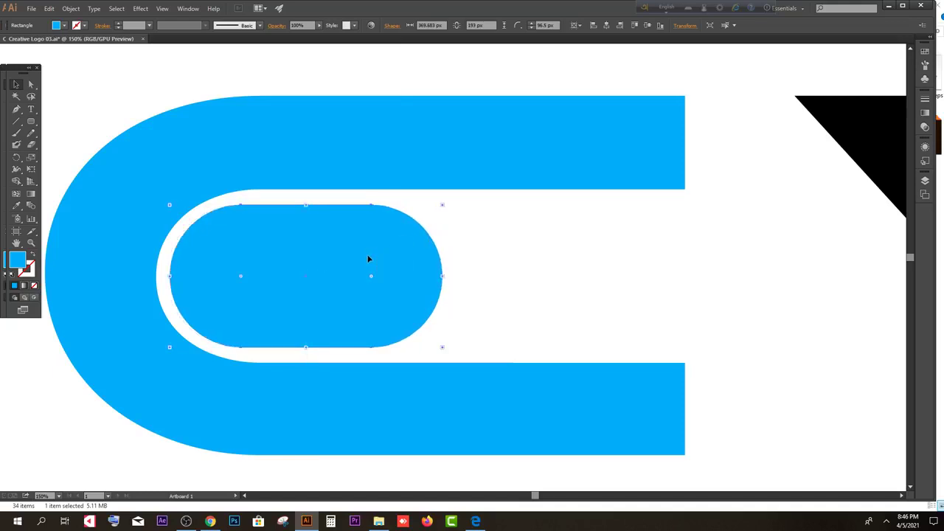
pyautogui.click(582, 253)
# - Enlarge the pill to about 388 × 208 px, extending it towards both of the C's arms
pyautogui.click(435, 240)
pyautogui.moveTo(442, 205); pyautogui.dragTo(476, 198)
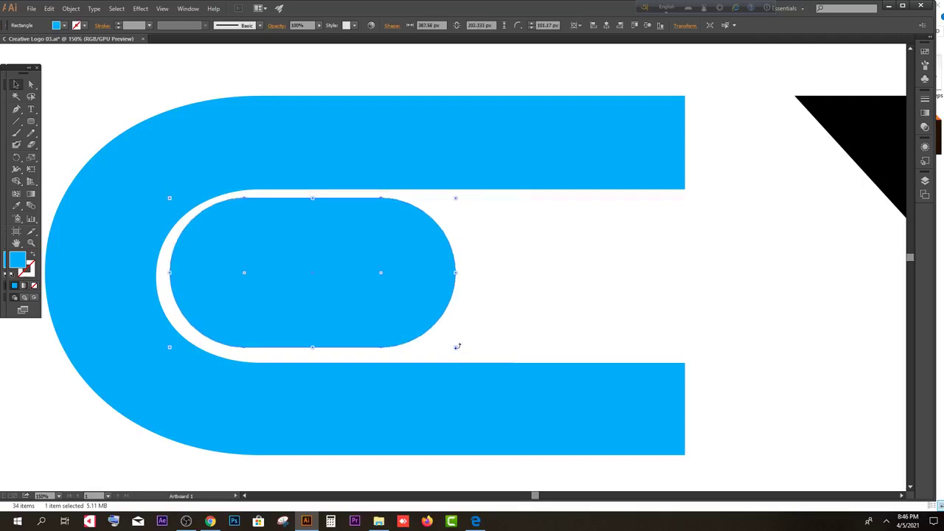
pyautogui.moveTo(312, 346); pyautogui.dragTo(312, 352)
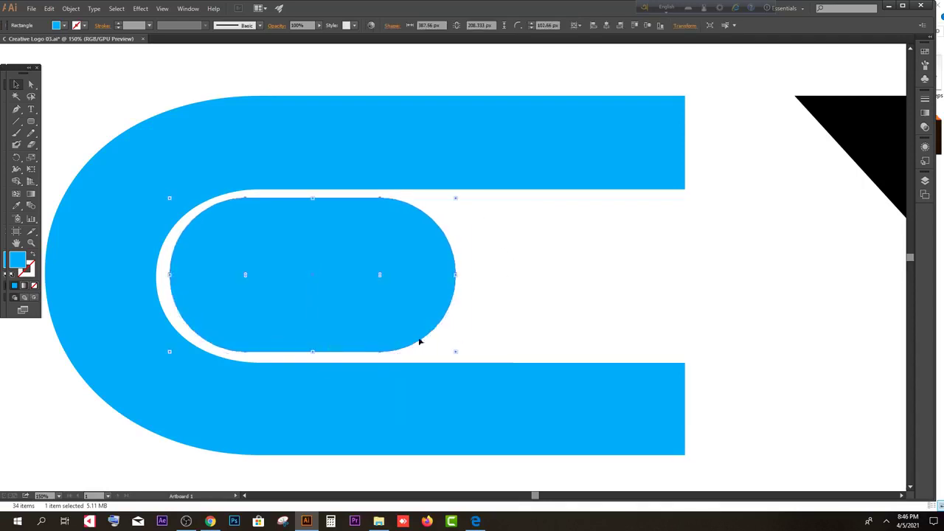
pyautogui.moveTo(426, 293); pyautogui.dragTo(430, 299)
pyautogui.click(574, 286)
pyautogui.scroll(-2, 579, 291)
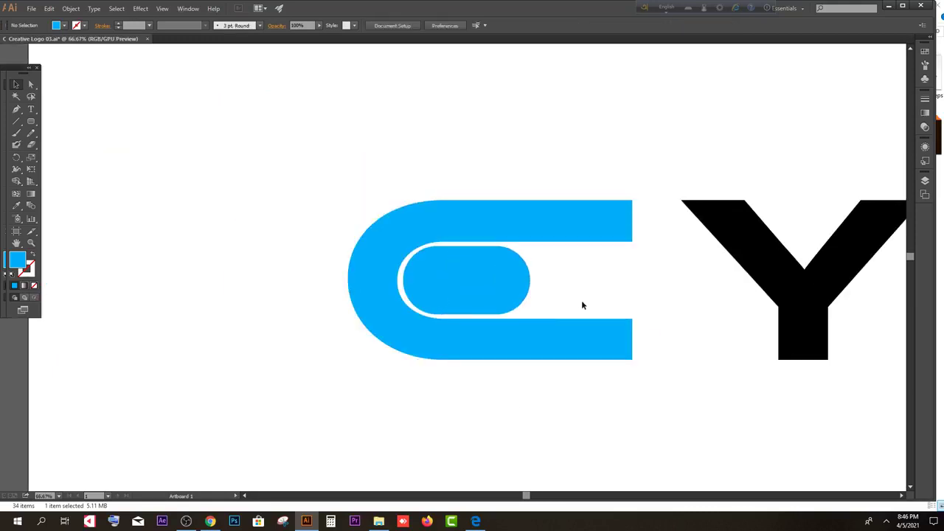
# - Reduce the pill's height to about 192 px about its centre, leaving an even white gap to the C
pyautogui.click(465, 288)
pyautogui.scroll(2, 465, 287)
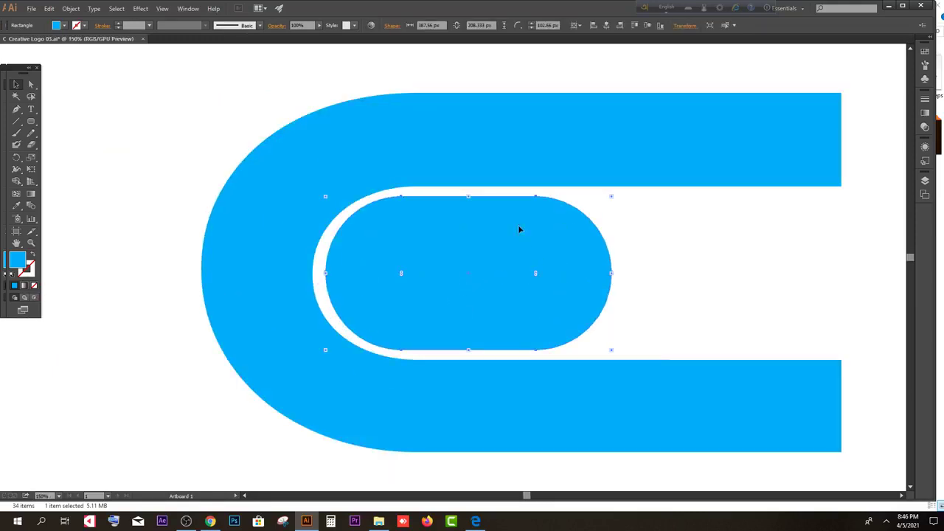
pyautogui.moveTo(466, 197); pyautogui.dragTo(466, 203)
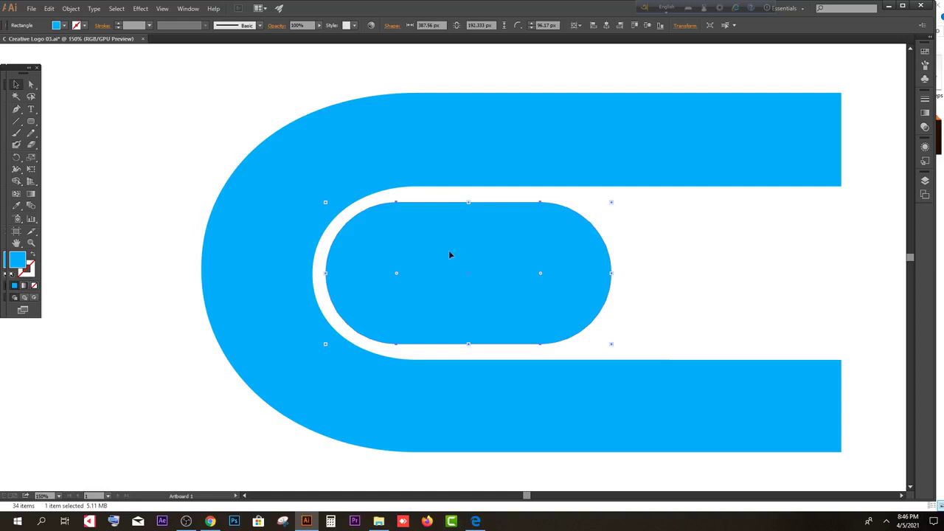
pyautogui.moveTo(449, 255); pyautogui.dragTo(450, 254)
pyautogui.scroll(-2, 450, 255)
pyautogui.click(257, 331)
pyautogui.scroll(-1, 258, 332)
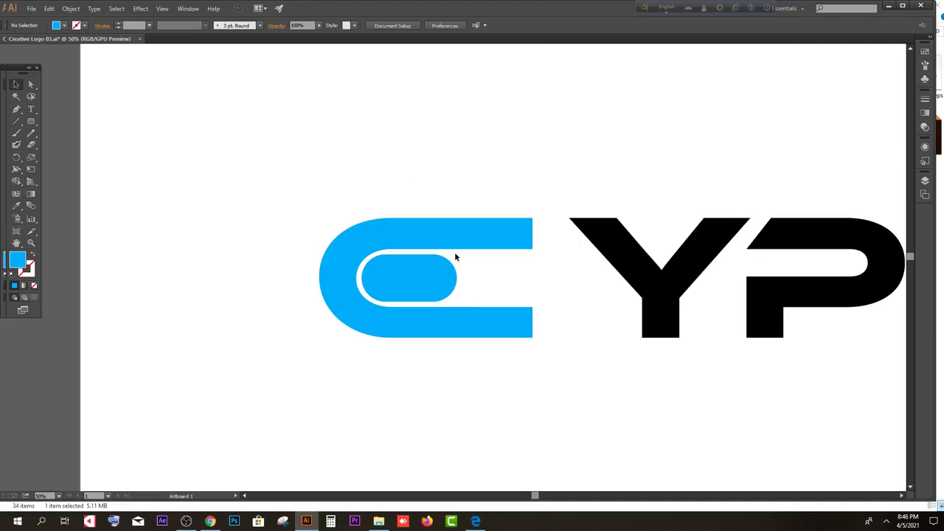
pyautogui.click(436, 276)
pyautogui.scroll(2, 438, 279)
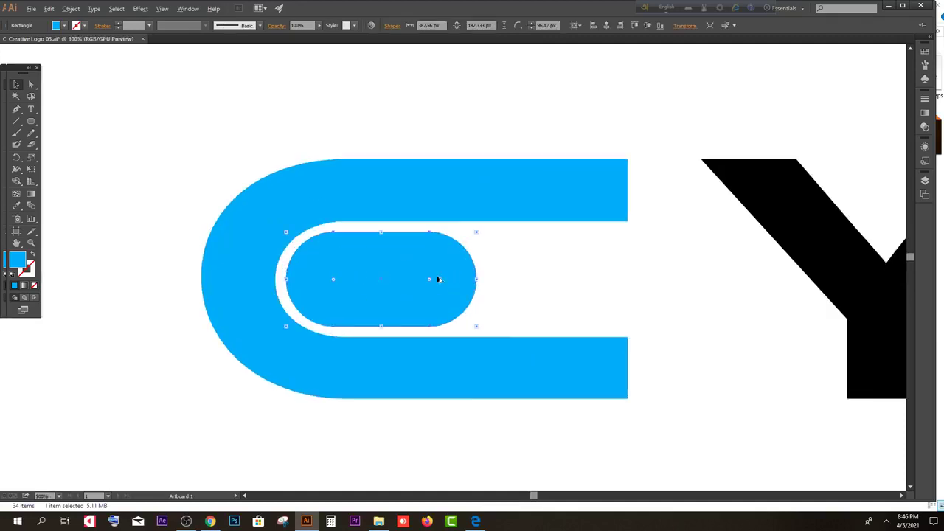
pyautogui.hotkey('ctrl', 'shift', 'a')
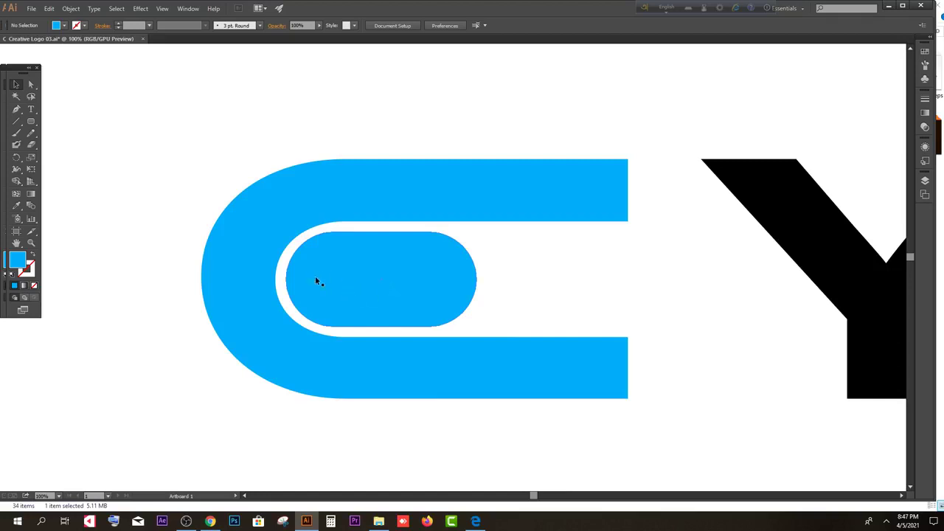
# - Draw a rounded rectangle about 57 × 21 px near the inner end of the pill and fill it white
pyautogui.scroll(1, 334, 274)
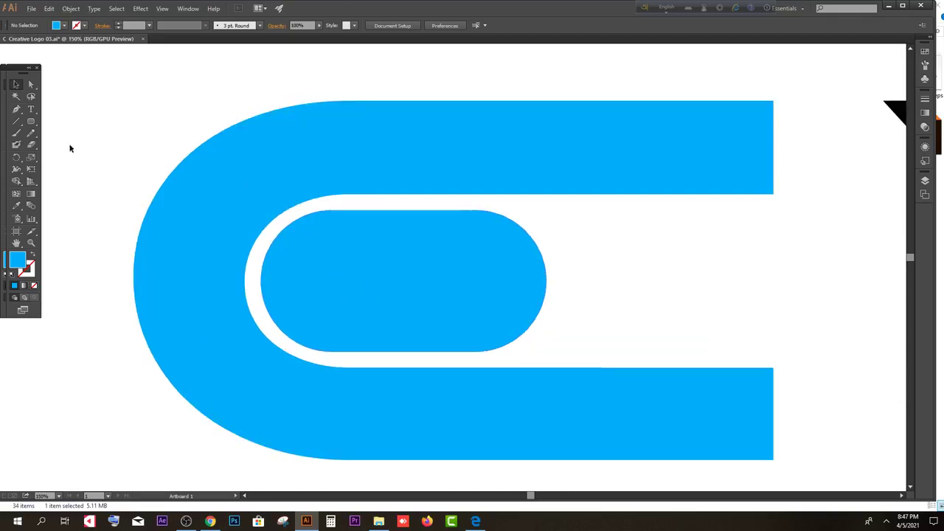
pyautogui.click(31, 123)
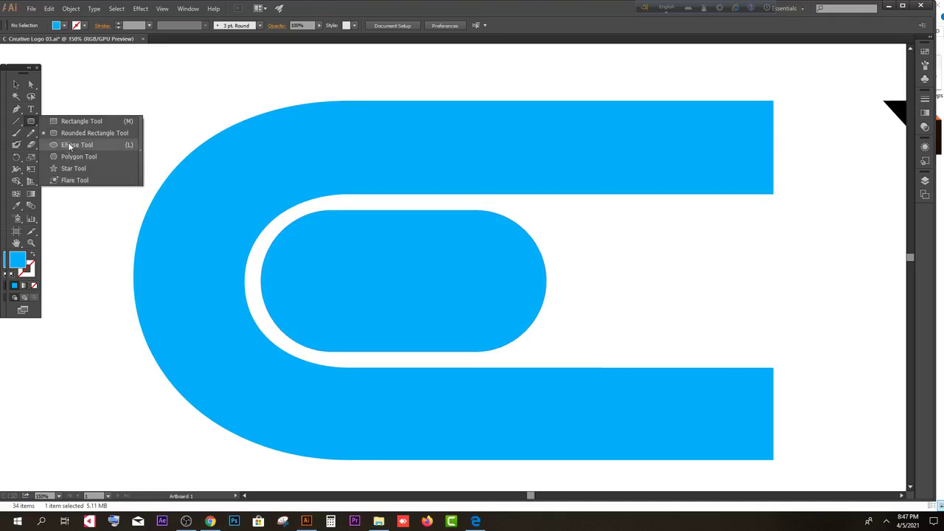
pyautogui.click(90, 133)
pyautogui.moveTo(294, 267); pyautogui.dragTo(335, 284)
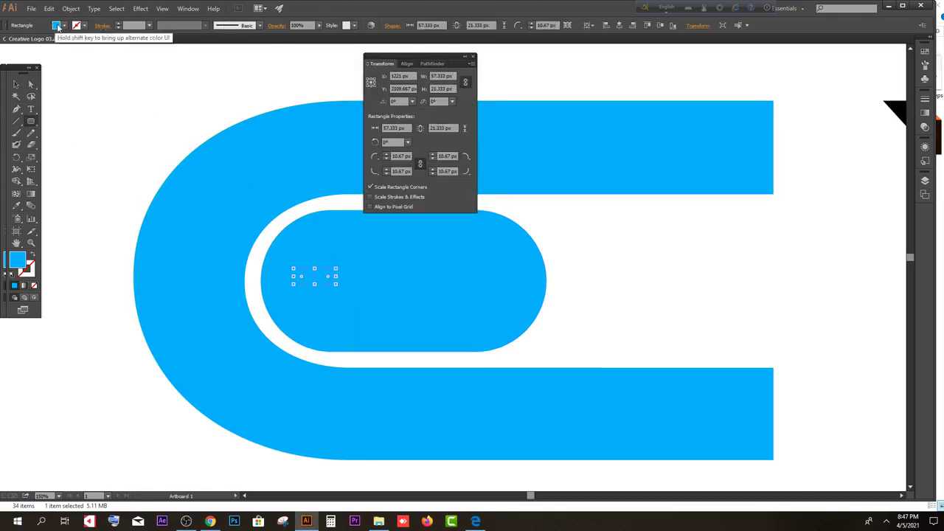
pyautogui.click(58, 26)
pyautogui.click(55, 75)
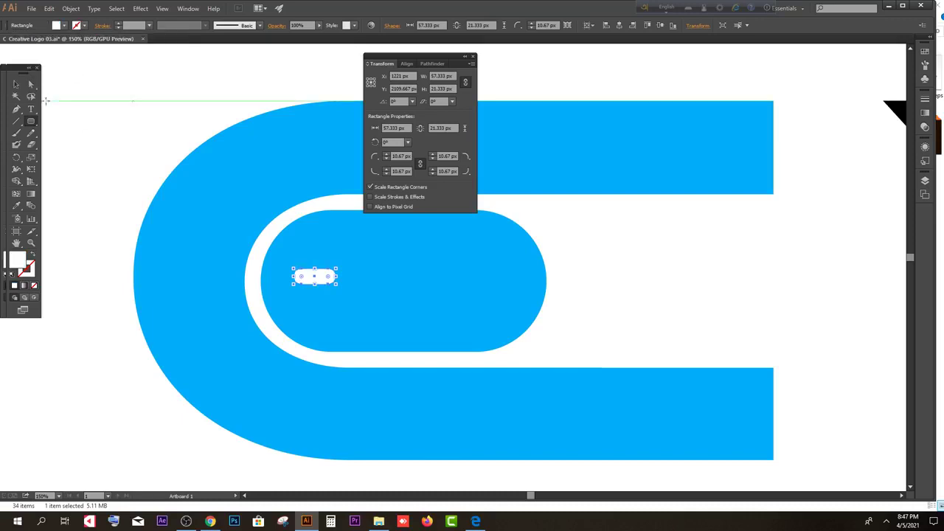
# - Nudge the small white bar slightly so it sits vertically centred in the pill, and deselect it
pyautogui.click(16, 84)
pyautogui.hotkey('ctrl', 'shift', 'a')
pyautogui.hotkey('ctrl', '-')
pyautogui.scroll(1, 249, 267)
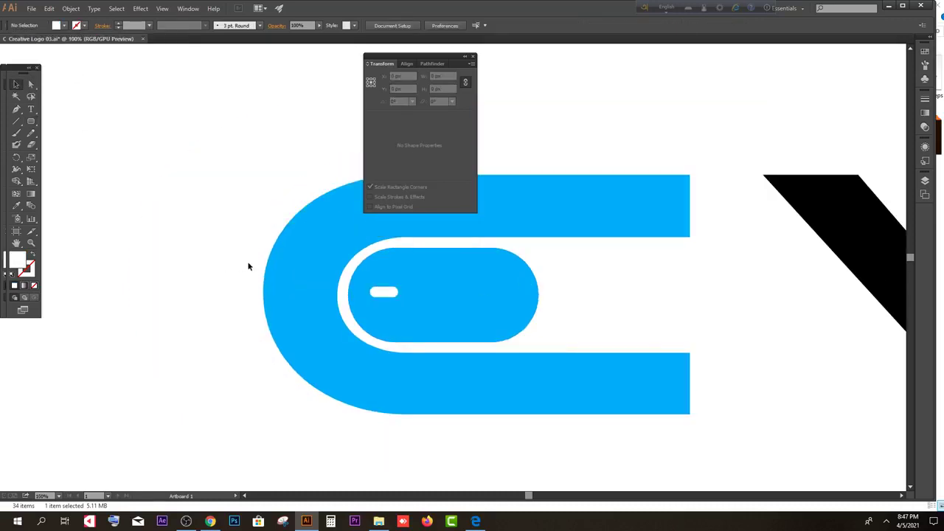
pyautogui.scroll(1, 373, 290)
pyautogui.moveTo(379, 293); pyautogui.dragTo(384, 296)
pyautogui.hotkey('ctrl', 'shift', 'a')
pyautogui.scroll(-1, 374, 297)
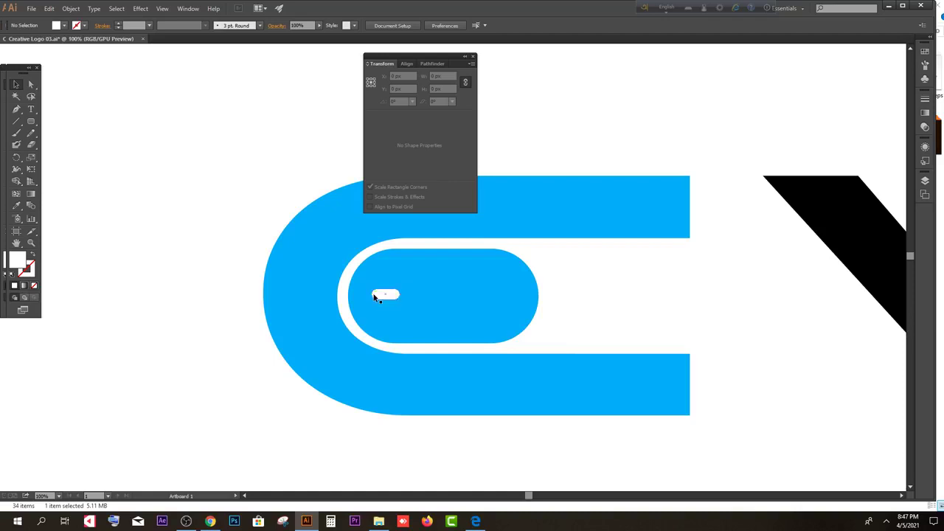
# - Draw a winding open path about 292 × 331 px with the Pen tool, from the pill's inner end out past the C and upward
pyautogui.scroll(-2, 704, 310)
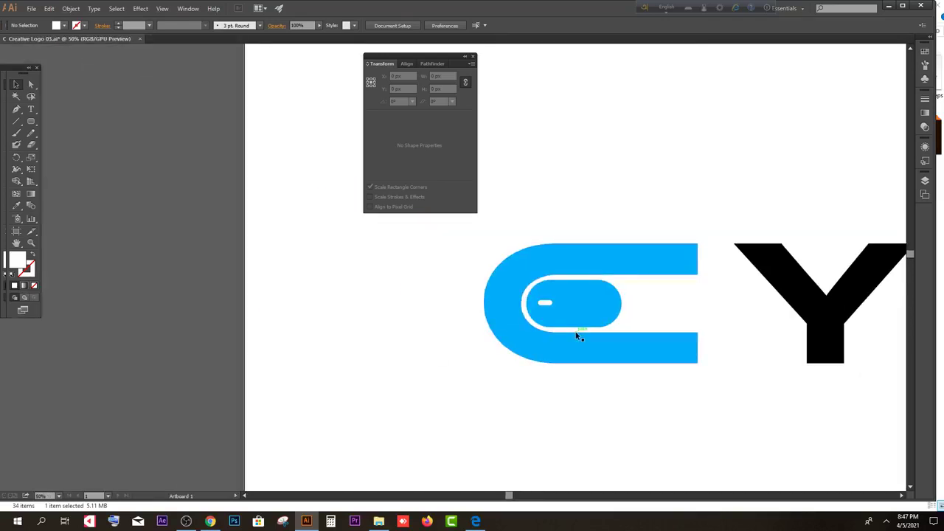
pyautogui.scroll(1, 578, 335)
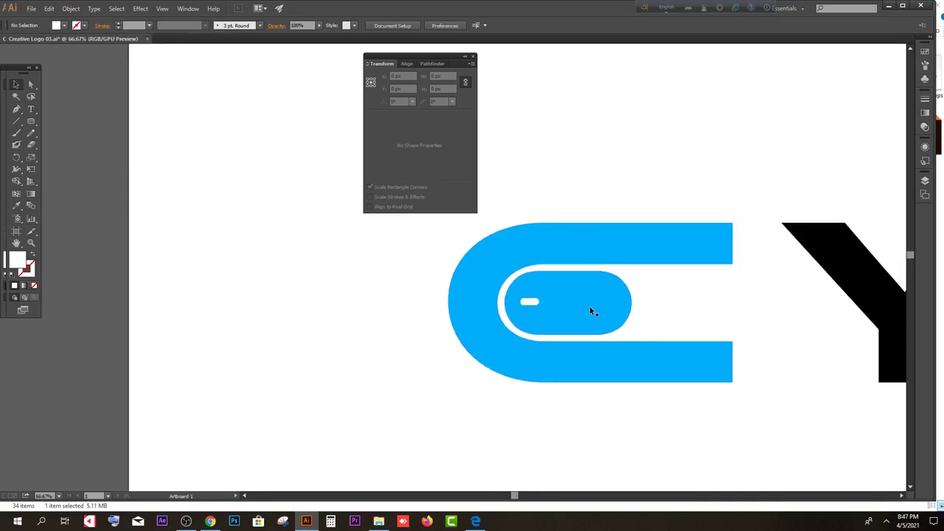
pyautogui.click(16, 109)
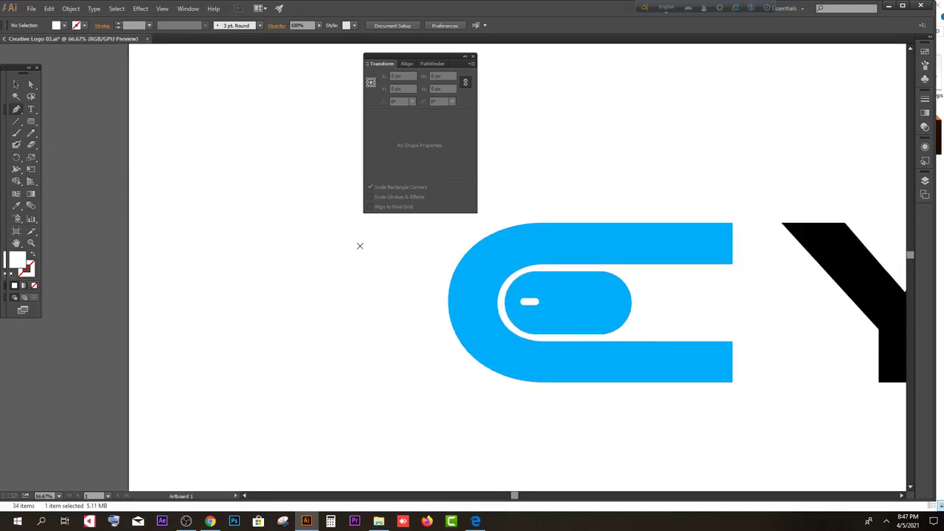
pyautogui.scroll(2, 429, 277)
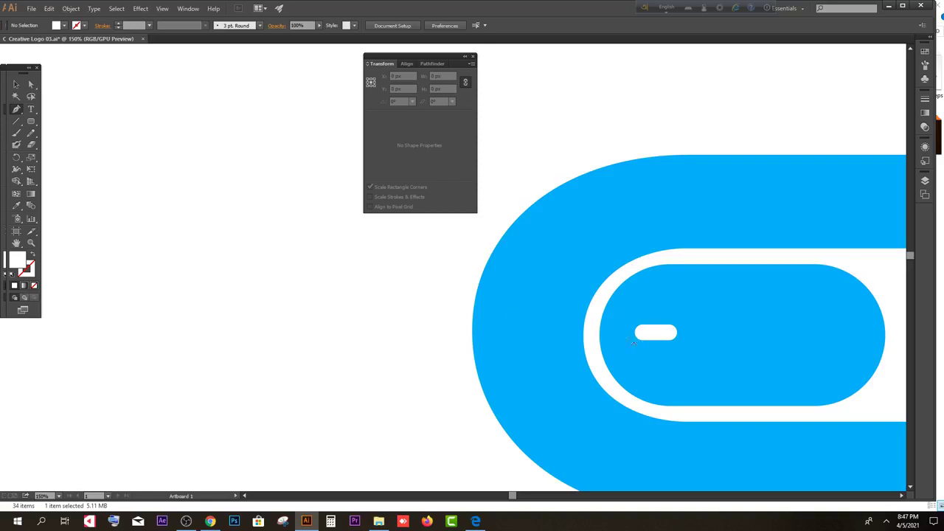
pyautogui.click(605, 329)
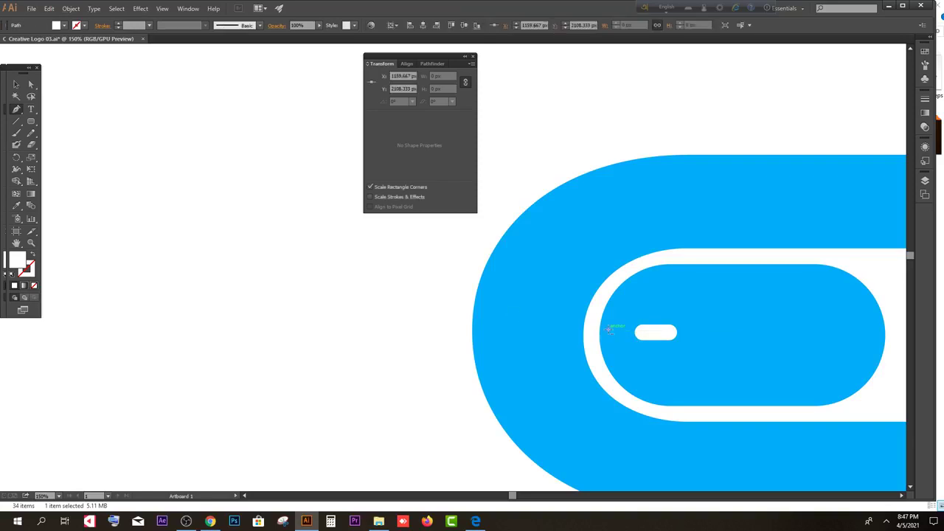
pyautogui.moveTo(447, 320); pyautogui.dragTo(438, 298)
pyautogui.moveTo(396, 270); pyautogui.dragTo(426, 225)
pyautogui.scroll(5, 422, 221)
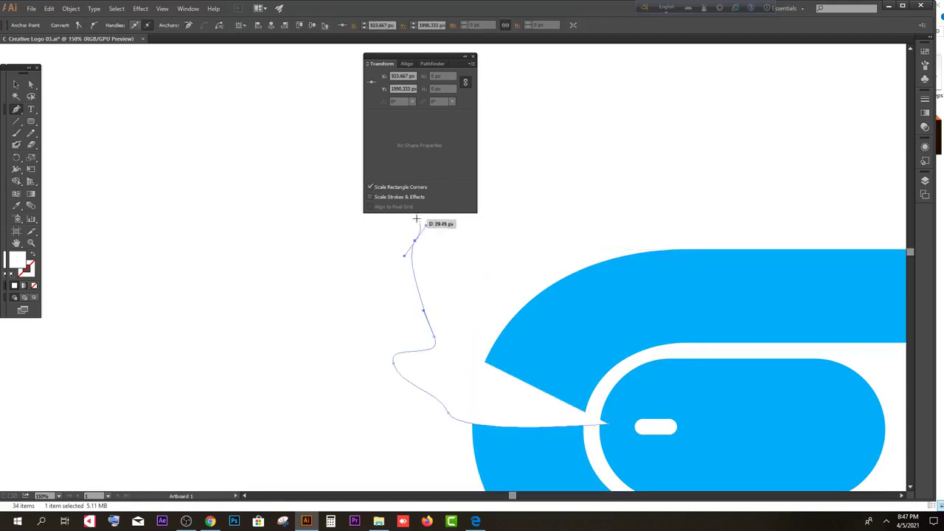
pyautogui.scroll(3, 413, 214)
pyautogui.click(403, 232)
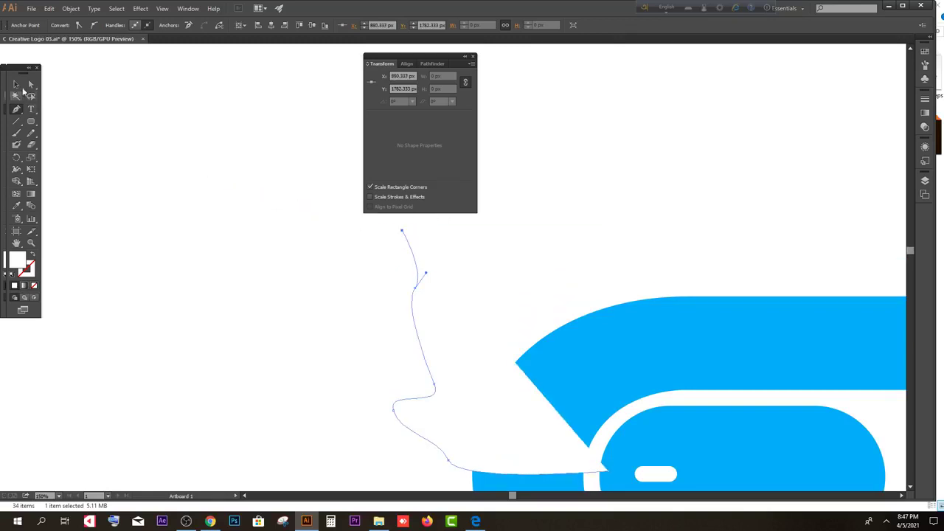
pyautogui.scroll(-2, 48, 95)
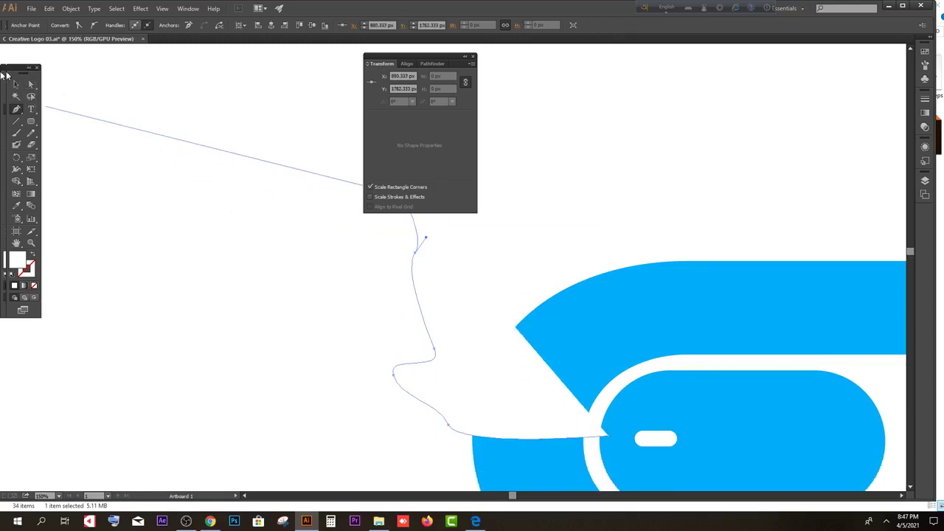
pyautogui.click(16, 83)
# - Set the winding path's fill to None so it no longer covers the C
pyautogui.scroll(-1, 248, 240)
pyautogui.scroll(-1, 248, 240)
pyautogui.click(432, 316)
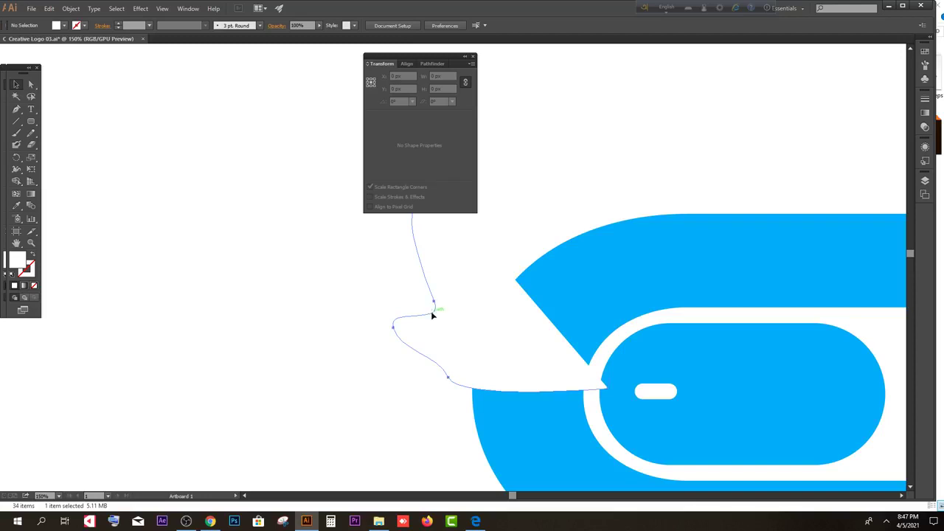
pyautogui.click(431, 312)
pyautogui.click(58, 28)
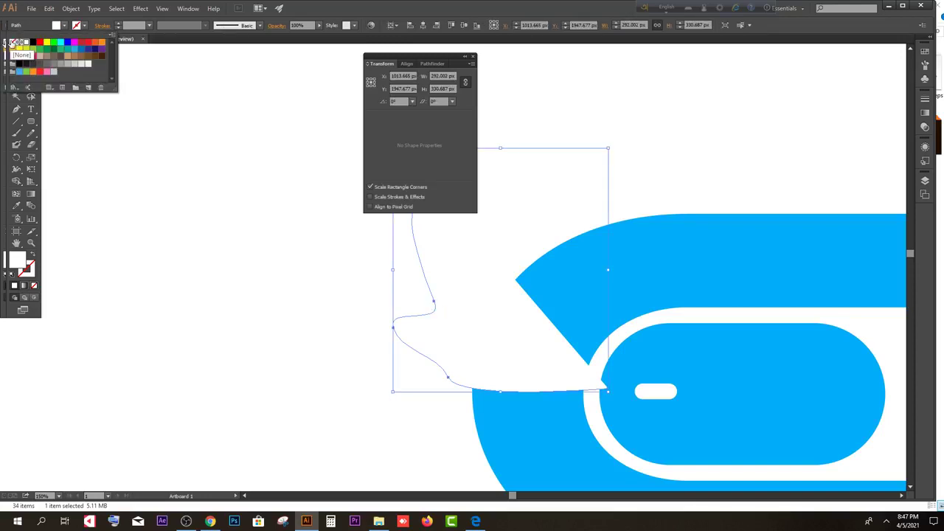
pyautogui.click(14, 43)
# - Give the winding path a black 13 pt stroke and deselect it
pyautogui.click(119, 26)
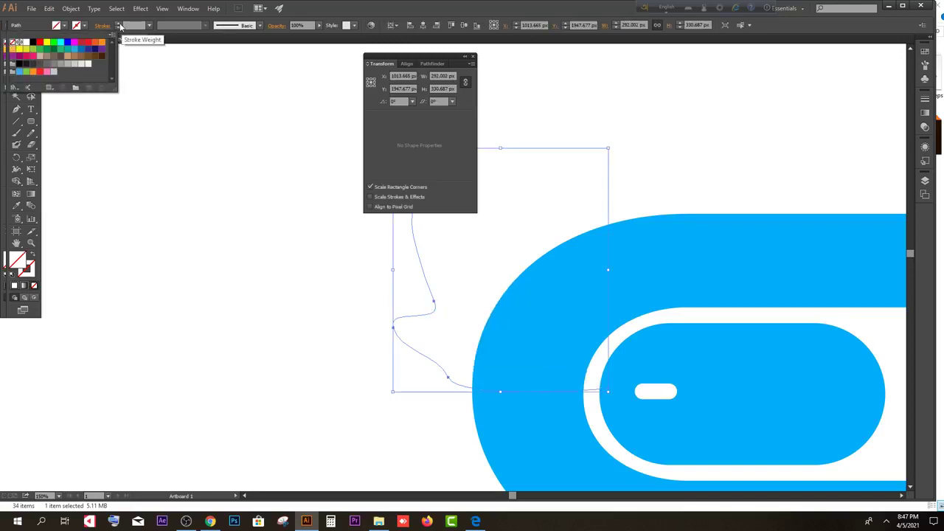
pyautogui.click(119, 25)
pyautogui.click(119, 26)
pyautogui.click(119, 25)
pyautogui.click(119, 25)
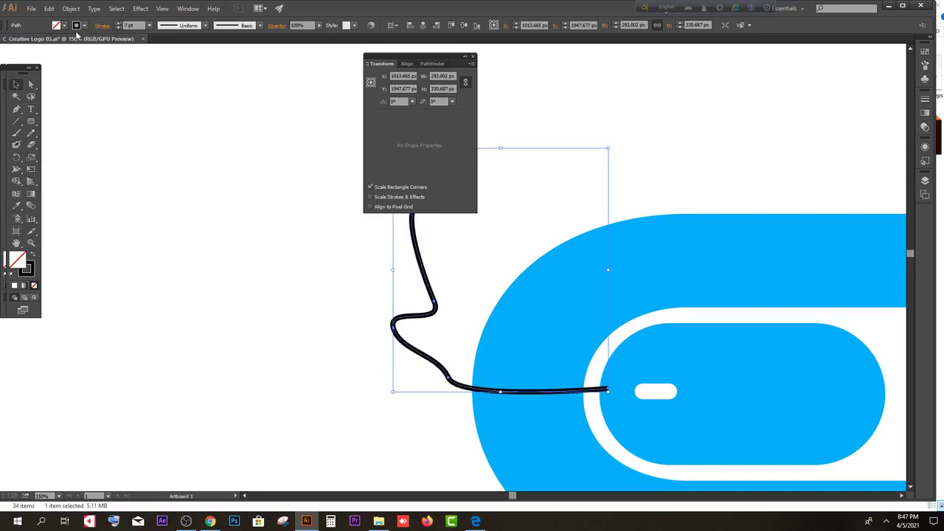
pyautogui.click(119, 25)
pyautogui.click(119, 25)
pyautogui.click(119, 25)
pyautogui.click(118, 25)
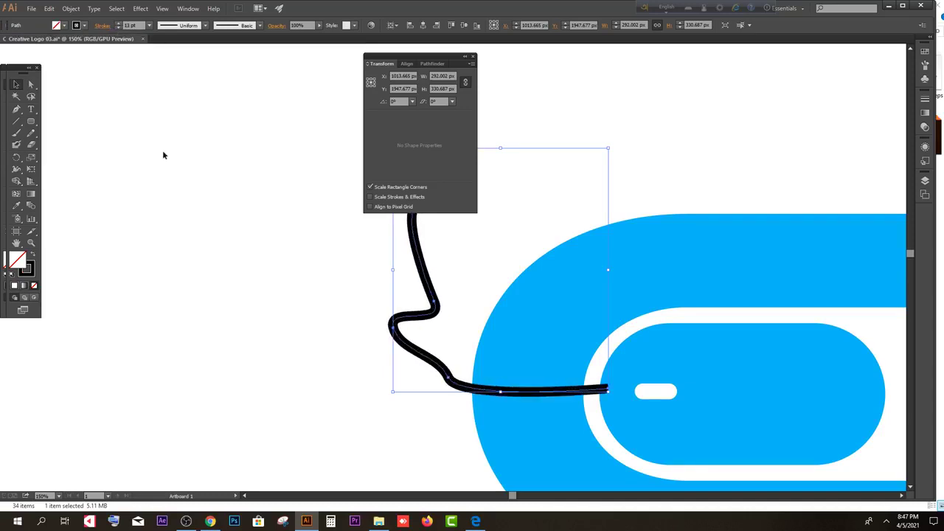
pyautogui.click(253, 309)
# - Move the winding line off the C to the empty area above and to the left of it
pyautogui.scroll(1, 253, 308)
pyautogui.scroll(-2, 253, 308)
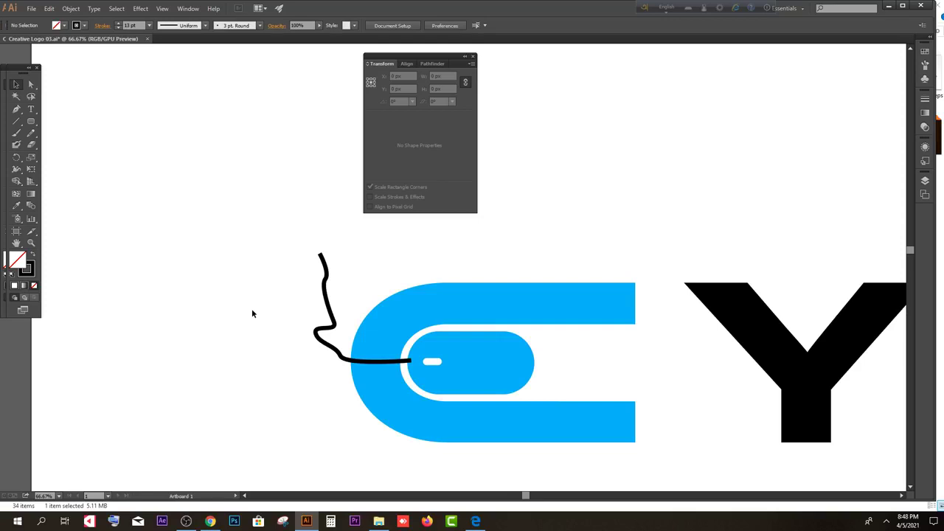
pyautogui.moveTo(326, 316); pyautogui.dragTo(231, 201)
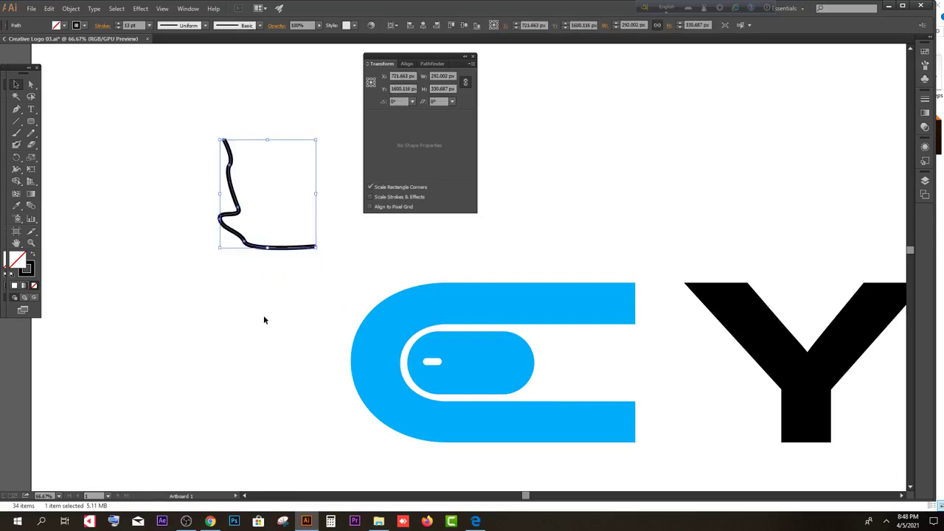
# - Start a new Pen tool path at the pill's inner end, level with the small white bar
pyautogui.click(16, 109)
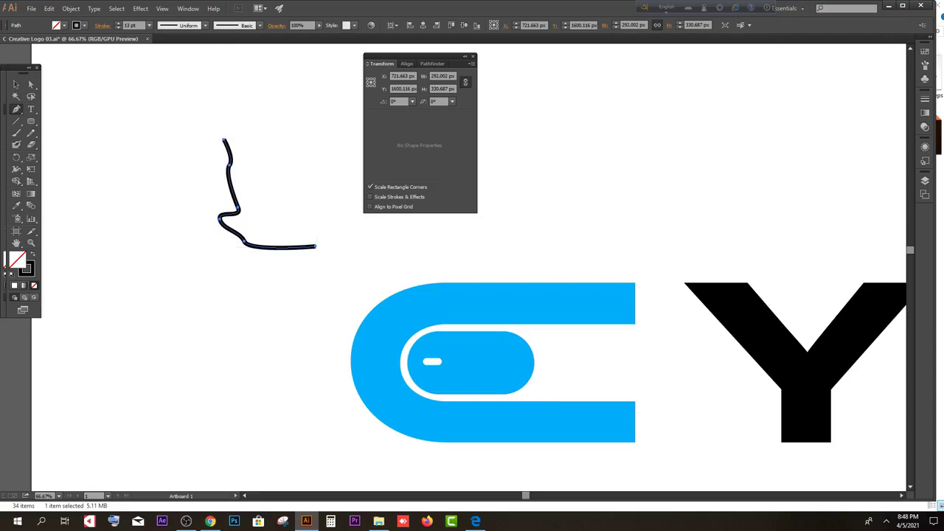
pyautogui.click(210, 521)
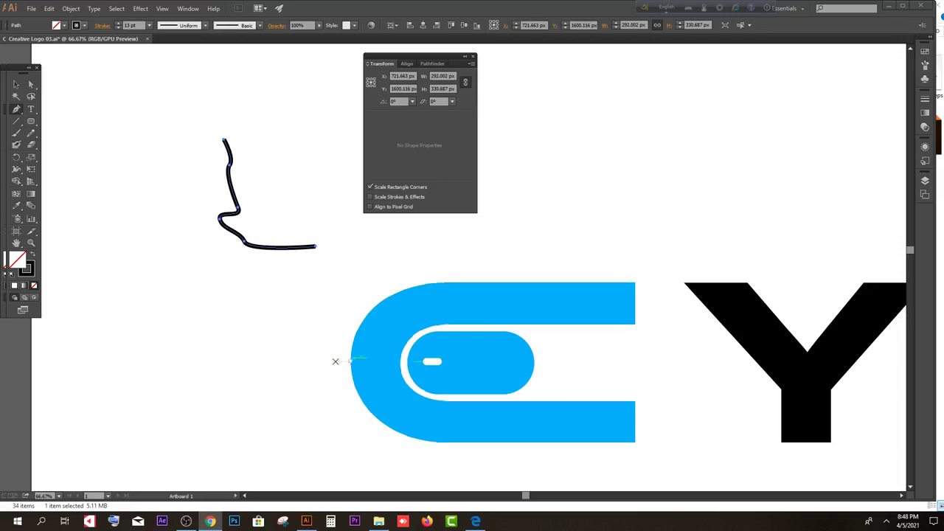
pyautogui.scroll(1, 332, 361)
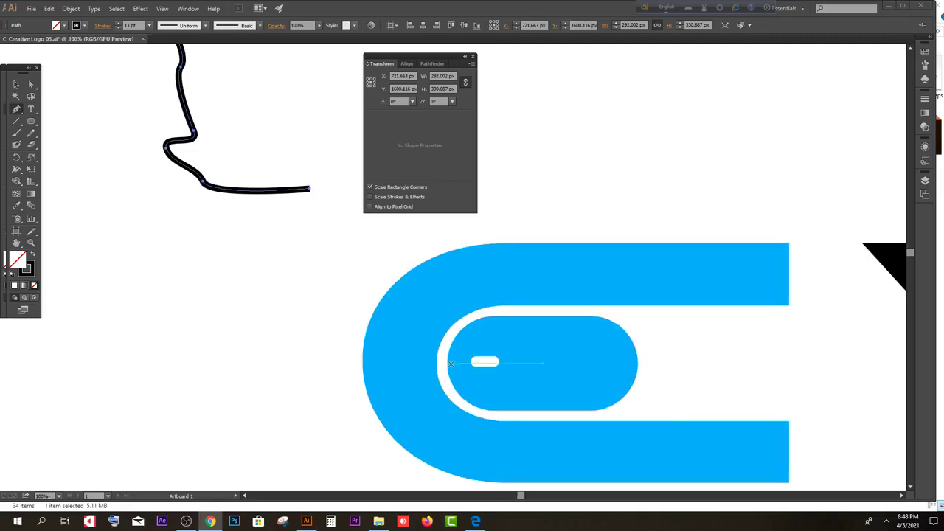
pyautogui.click(452, 364)
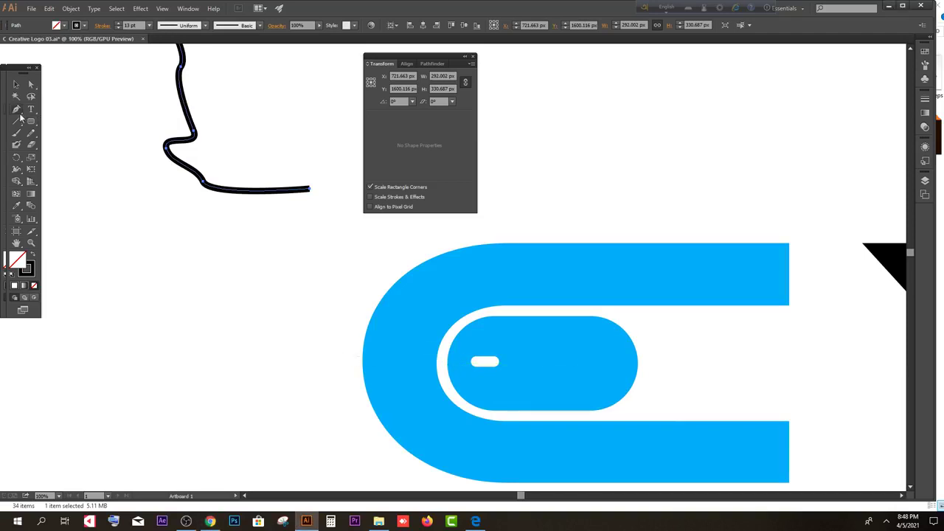
pyautogui.click(17, 110)
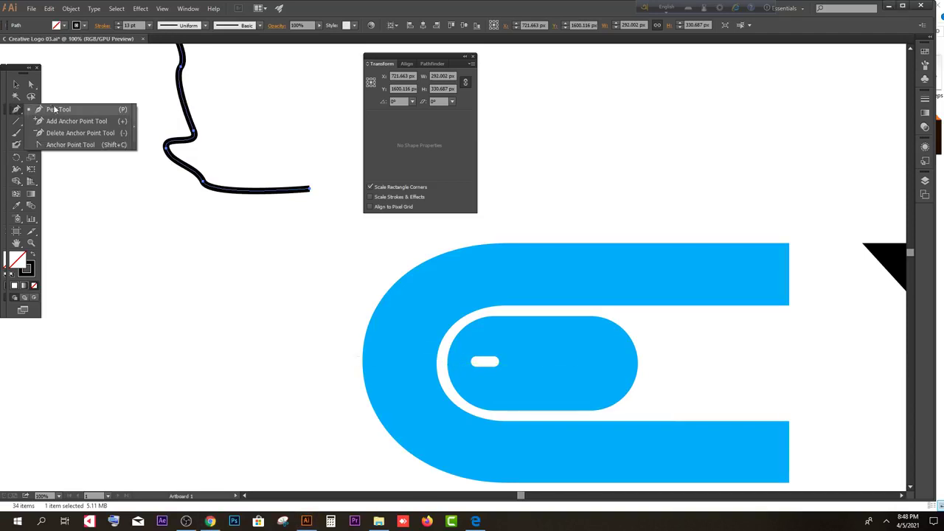
pyautogui.click(455, 361)
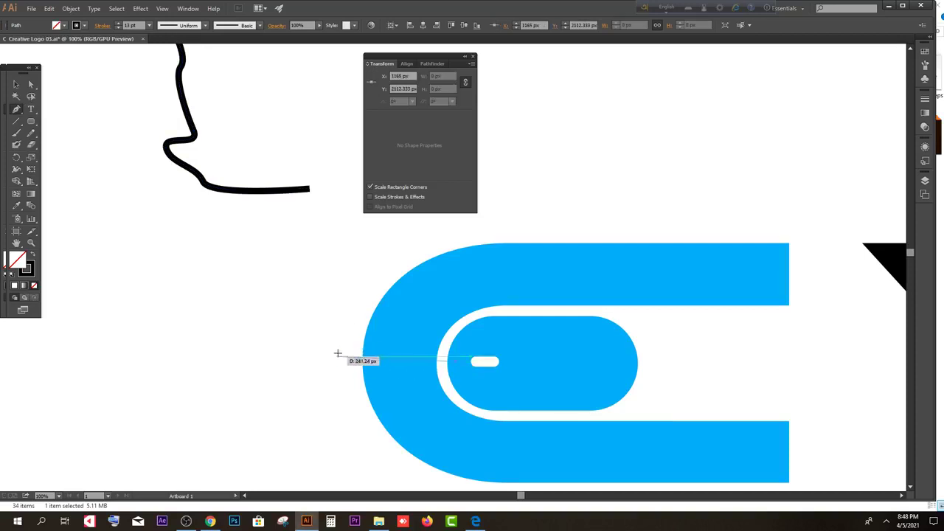
pyautogui.moveTo(348, 359); pyautogui.dragTo(345, 338)
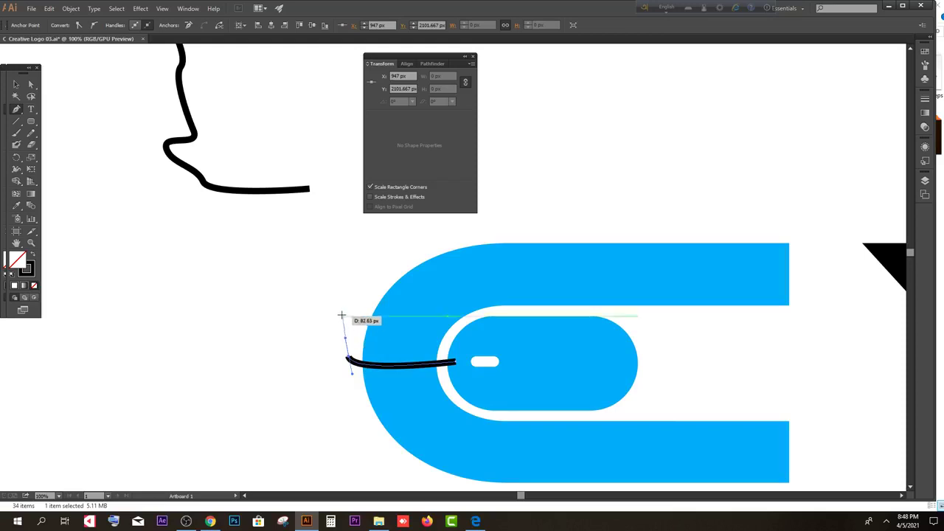
pyautogui.moveTo(341, 287); pyautogui.dragTo(379, 254)
pyautogui.hotkey('ctrl', 'z')
# - Continue the path out past the C's curved back and wind it upward in smooth S-curves, about 309 × 524 px overall
pyautogui.moveTo(347, 359); pyautogui.dragTo(320, 325)
pyautogui.hotkey('ctrl', 'z')
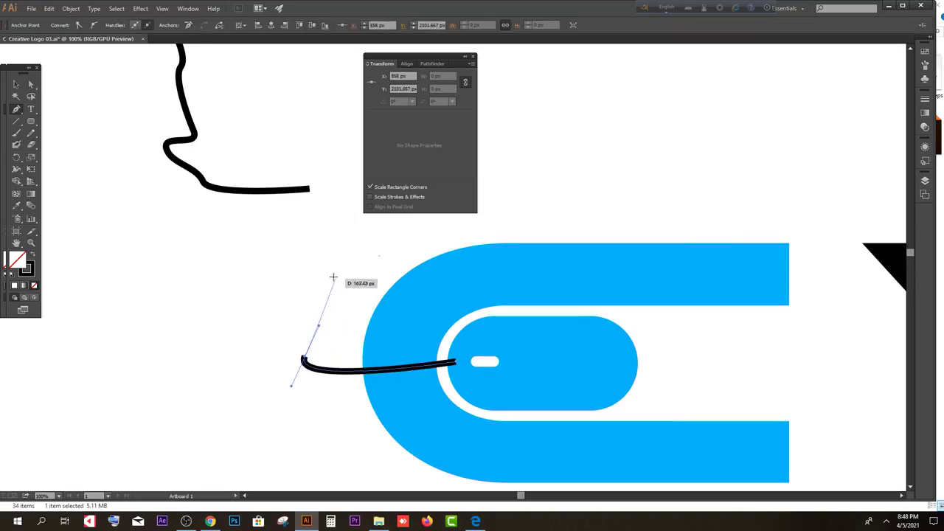
pyautogui.moveTo(332, 274); pyautogui.dragTo(314, 234)
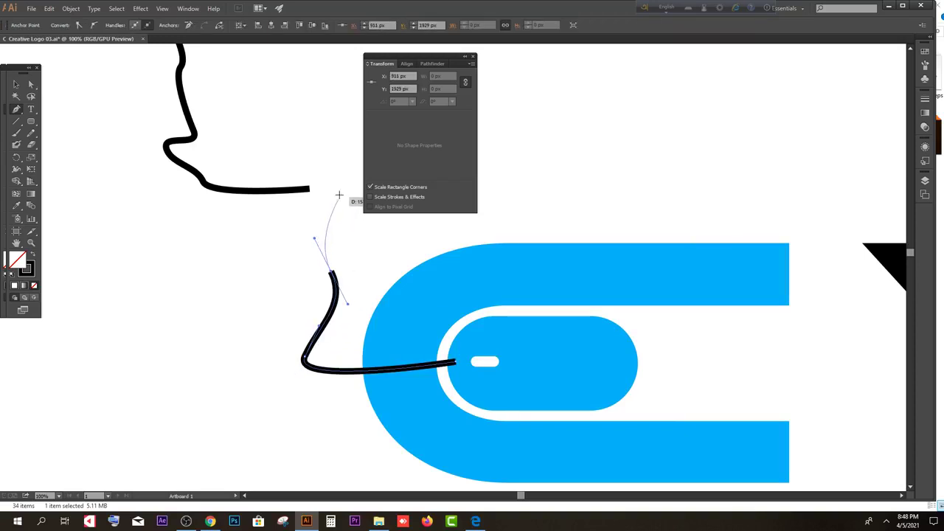
pyautogui.moveTo(335, 168); pyautogui.dragTo(372, 153)
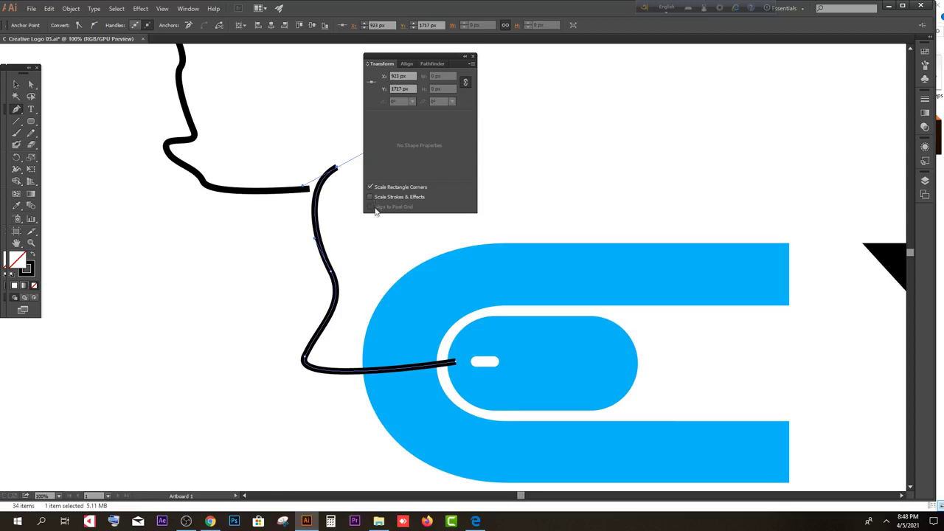
pyautogui.scroll(1, 359, 186)
pyautogui.click(318, 149)
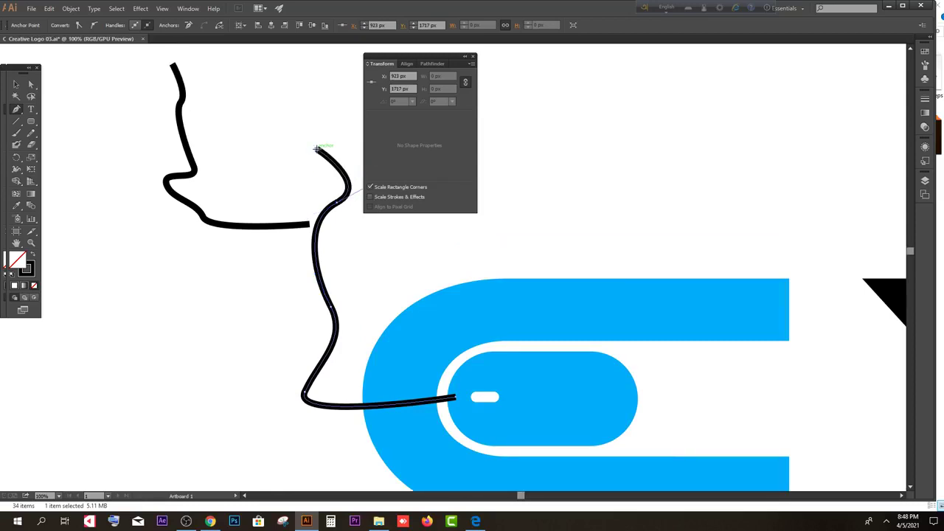
pyautogui.click(15, 83)
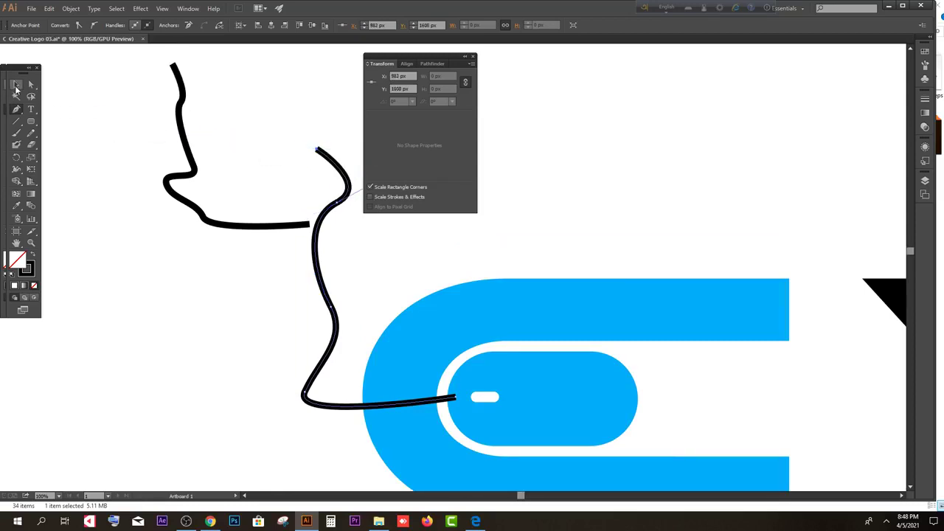
# - Move the first winding line farther up and left, away from the new line, and deselect it
pyautogui.click(185, 319)
pyautogui.moveTo(240, 230); pyautogui.dragTo(163, 195)
pyautogui.click(328, 347)
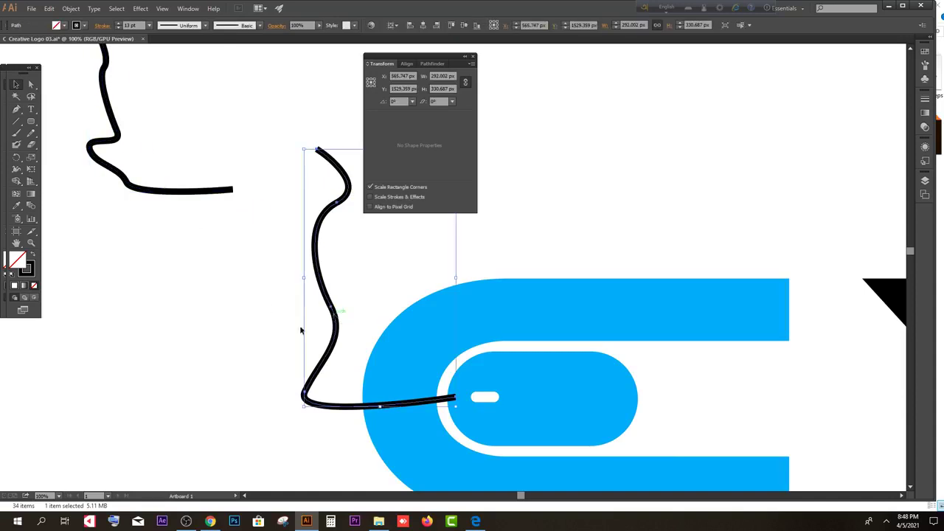
# - Thicken the new winding line's stroke to 18 pt and deselect it
pyautogui.scroll(-1, 458, 411)
pyautogui.keyDown('alt'); pyautogui.scroll(2, 464, 374); pyautogui.keyUp('alt')
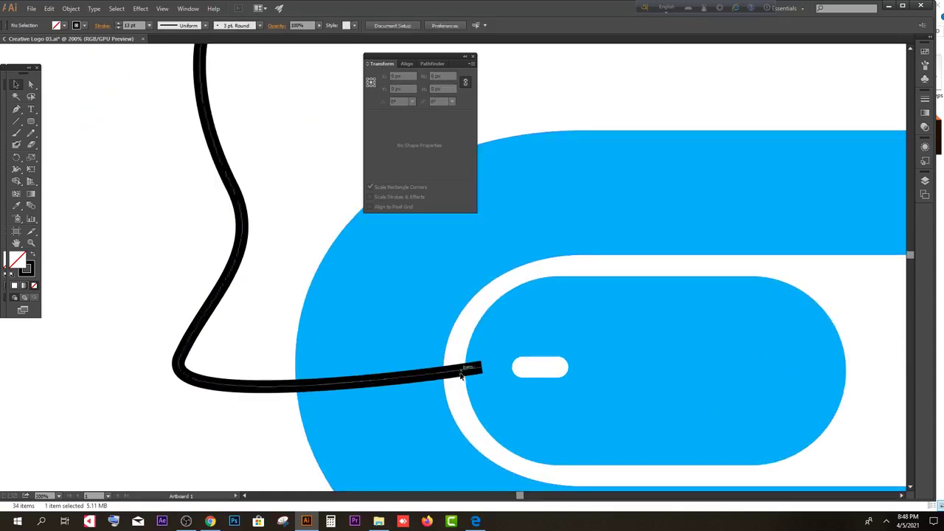
pyautogui.click(463, 374)
pyautogui.scroll(-2, 463, 375)
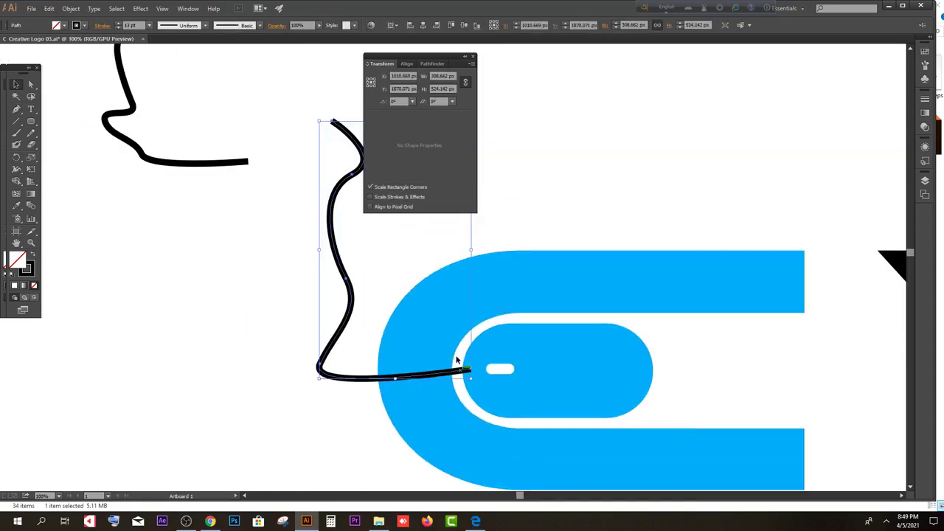
pyautogui.click(119, 25)
pyautogui.click(119, 25)
pyautogui.click(295, 329)
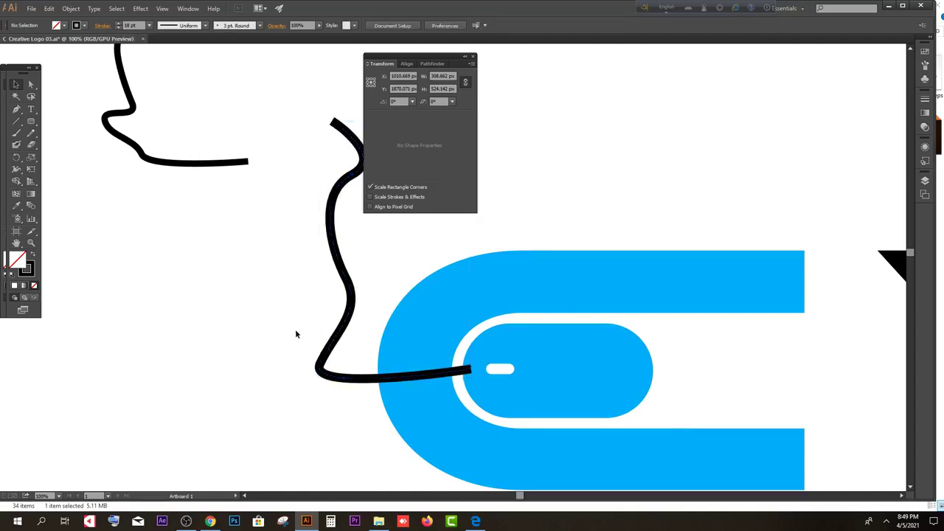
# - Expand the fill and stroke of the new winding line into a filled shape, and deselect it
pyautogui.scroll(-1, 260, 340)
pyautogui.scroll(-1, 273, 345)
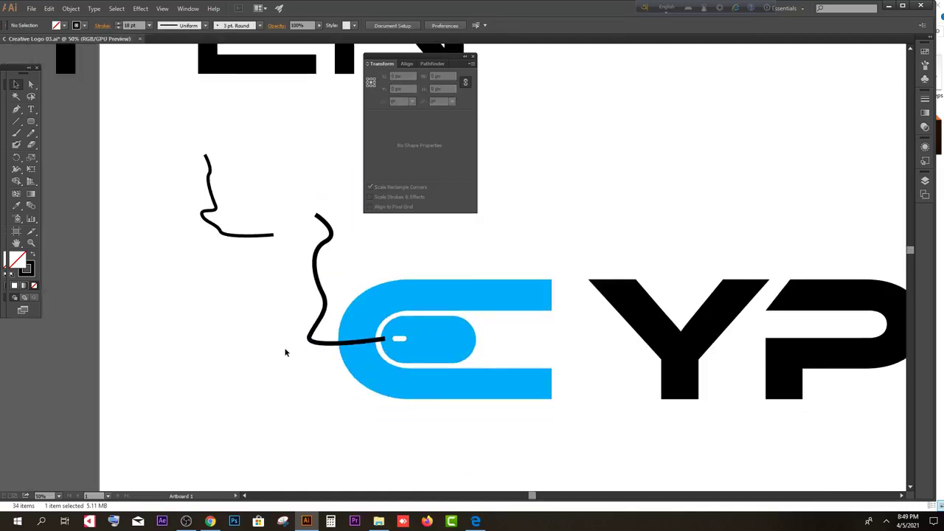
pyautogui.click(320, 284)
pyautogui.click(73, 10)
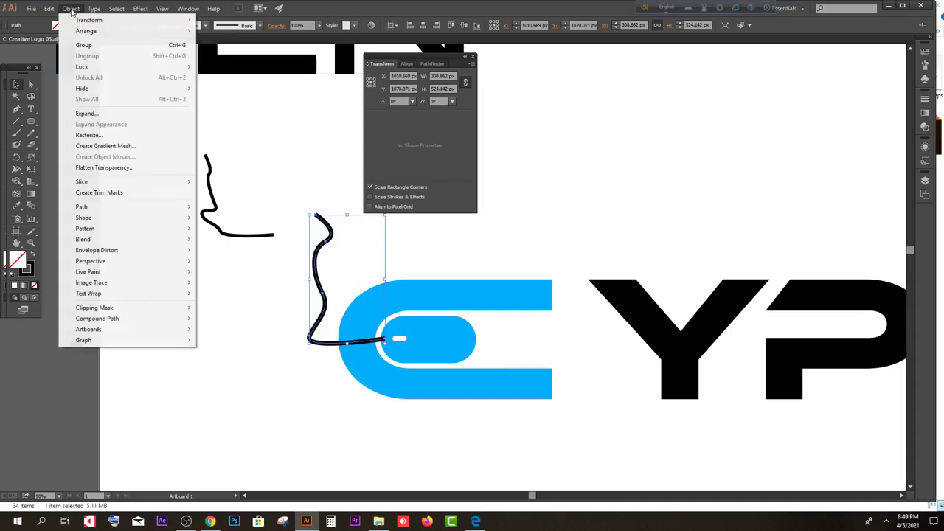
pyautogui.click(81, 113)
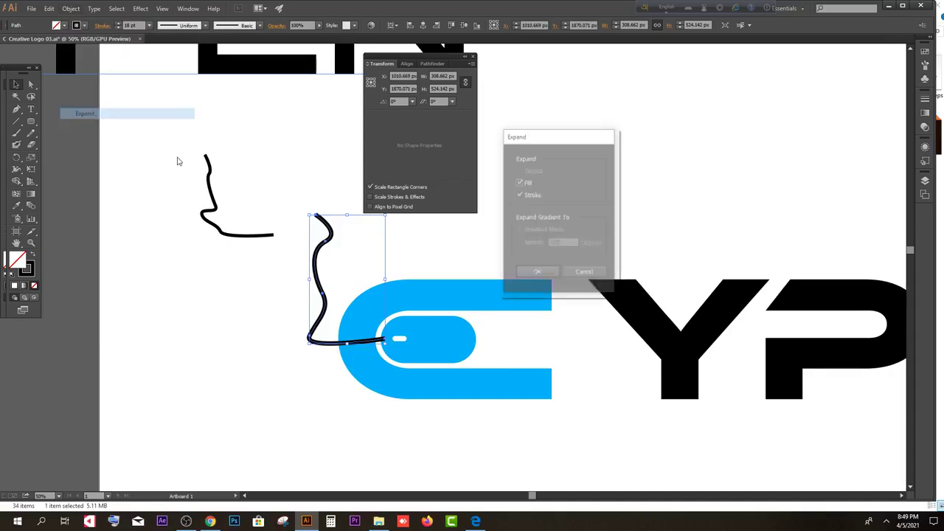
pyautogui.click(538, 271)
pyautogui.click(283, 352)
pyautogui.scroll(1, 284, 351)
pyautogui.scroll(1, 284, 352)
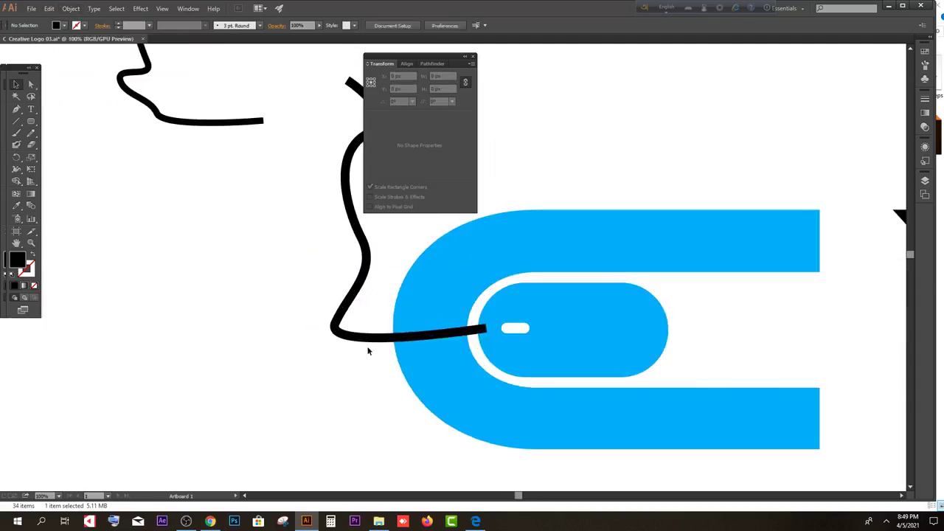
pyautogui.click(374, 343)
pyautogui.scroll(1, 322, 381)
pyautogui.click(323, 383)
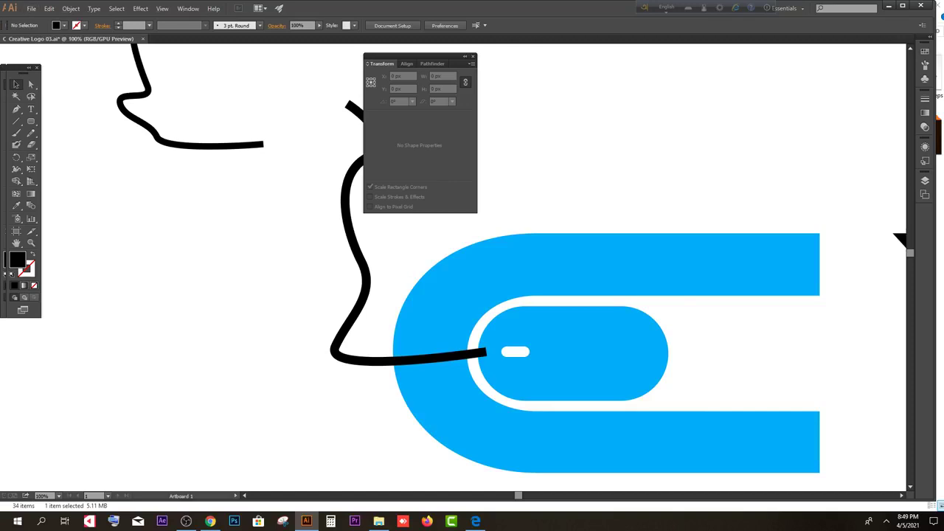
pyautogui.click(351, 259)
pyautogui.scroll(-2, 385, 258)
pyautogui.scroll(2, 369, 295)
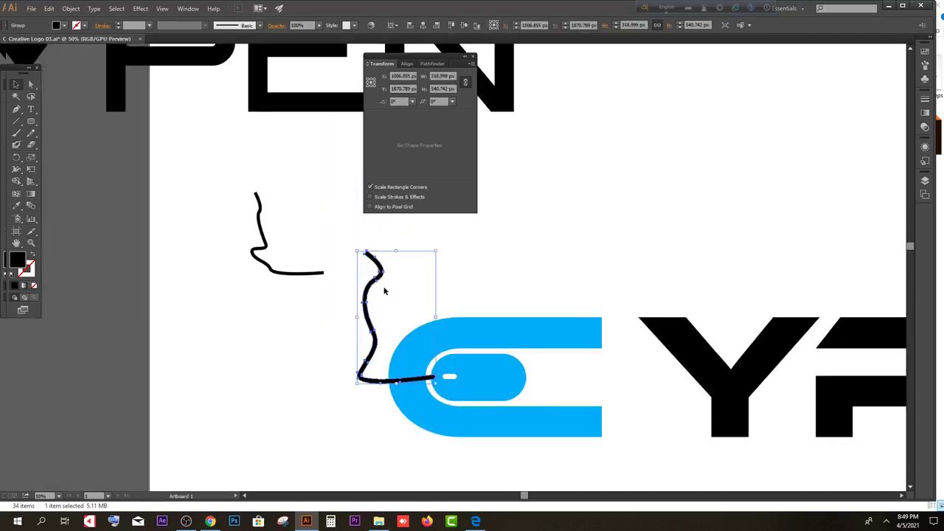
pyautogui.scroll(-2, 323, 341)
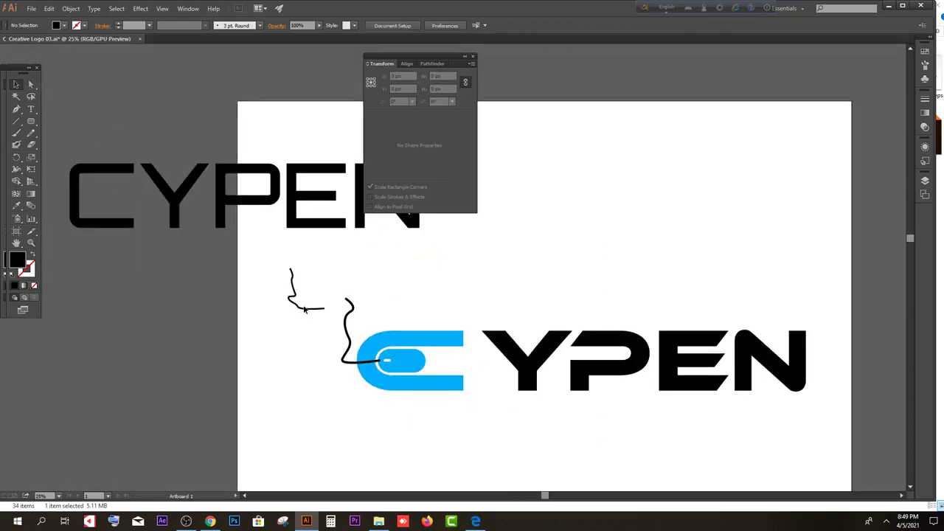
# - Draw a 45° line about 250 × 250 px across the C's upper arm and a vertical line about 270 px long across its lower arm
pyautogui.moveTo(304, 313); pyautogui.dragTo(234, 300)
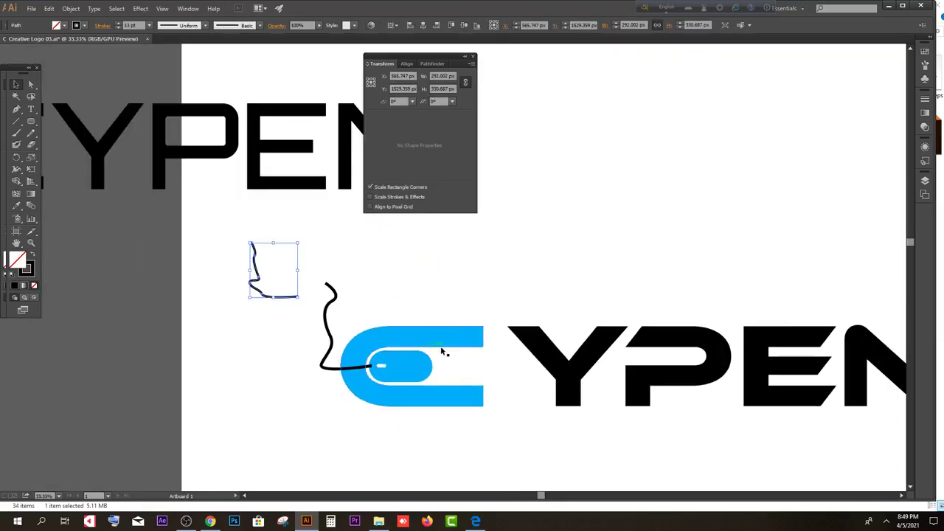
pyautogui.scroll(1, 403, 347)
pyautogui.press('\\')
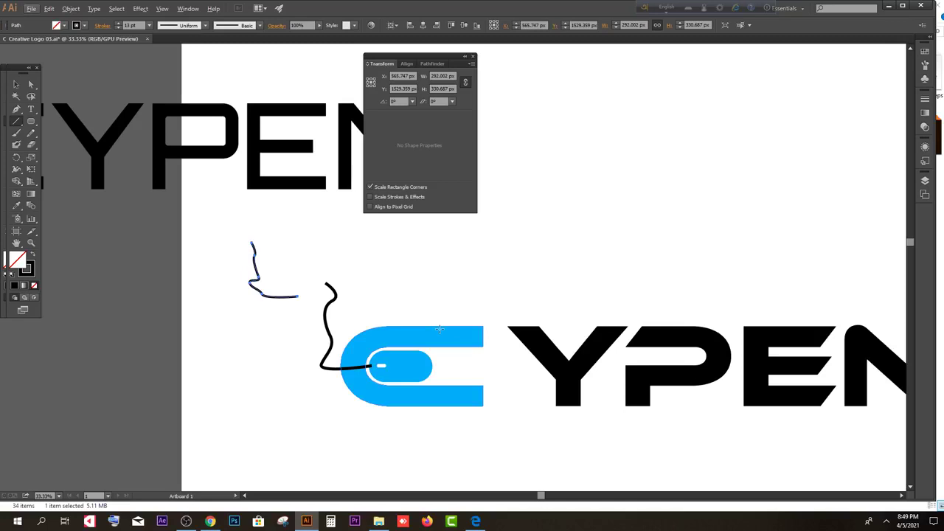
pyautogui.scroll(2, 440, 329)
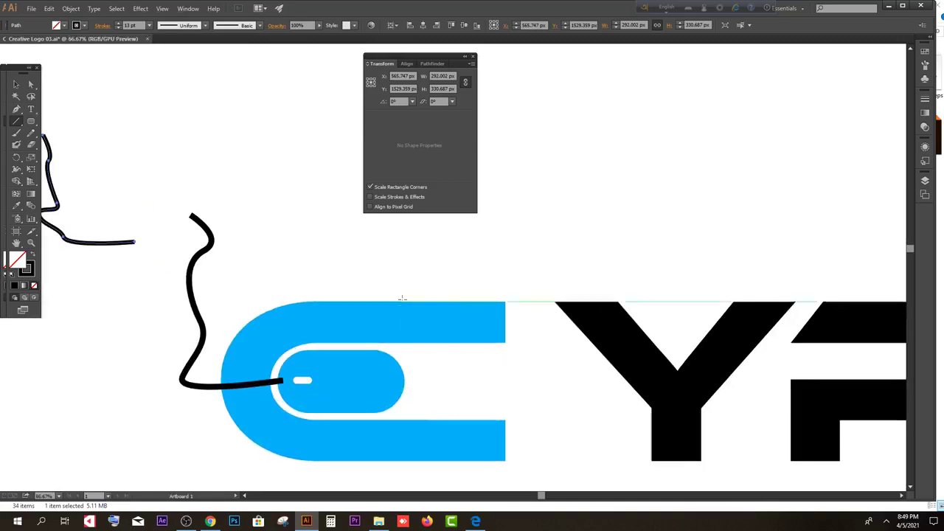
pyautogui.moveTo(394, 284); pyautogui.dragTo(468, 361)
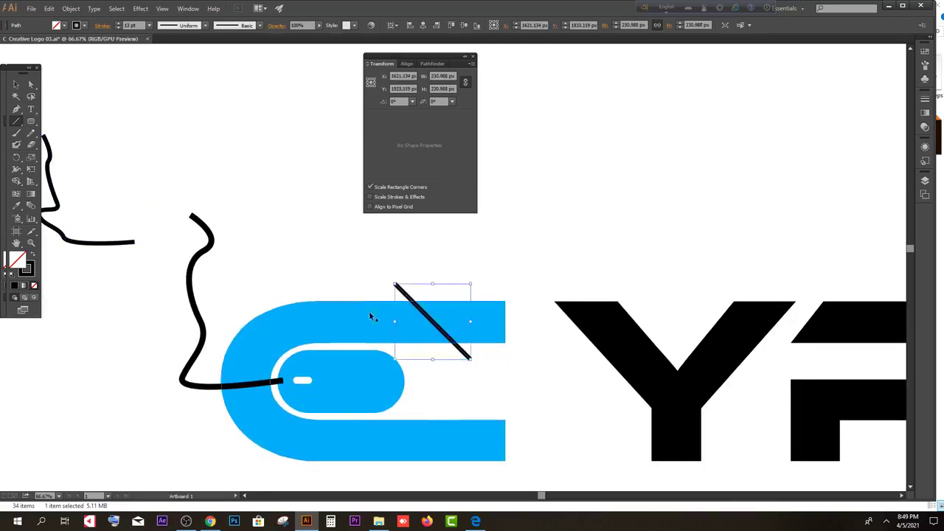
pyautogui.hotkey('ctrl', 'z')
pyautogui.moveTo(366, 284); pyautogui.dragTo(447, 368)
pyautogui.scroll(-2, 445, 369)
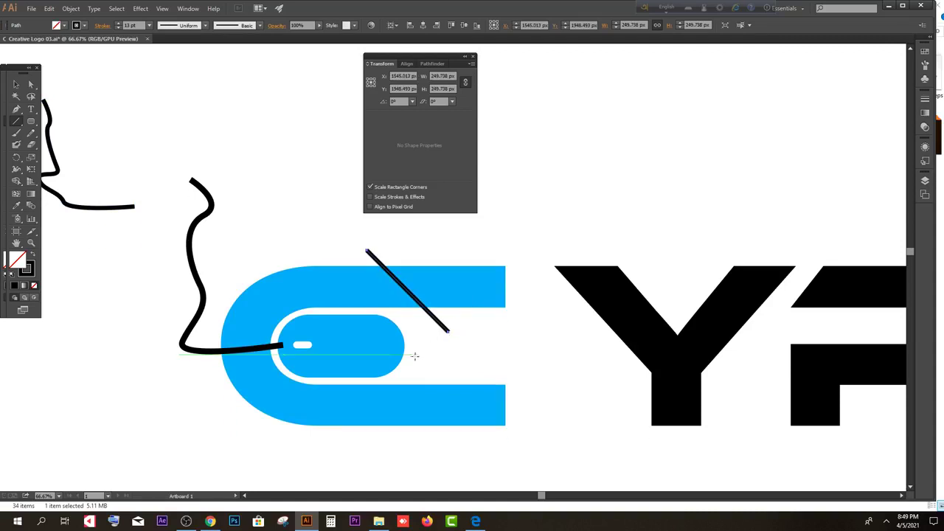
pyautogui.moveTo(407, 371); pyautogui.dragTo(396, 458)
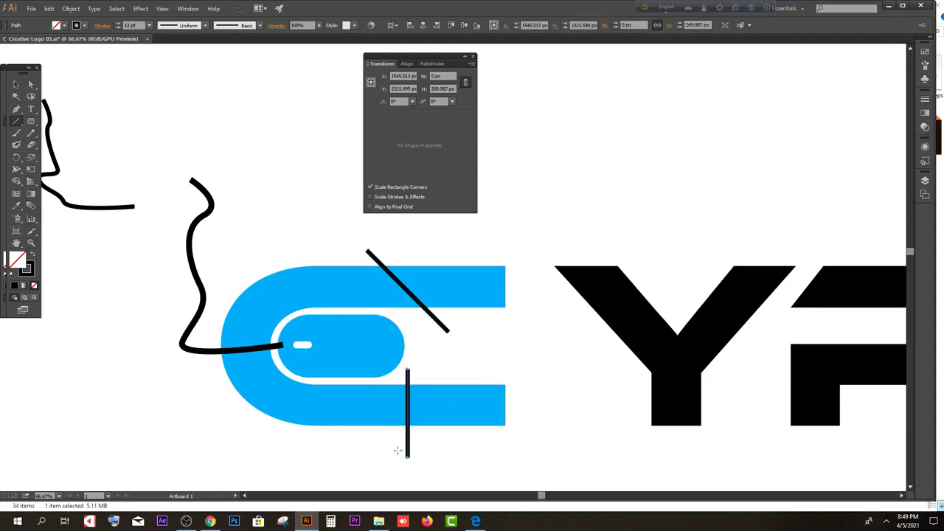
pyautogui.press('v')
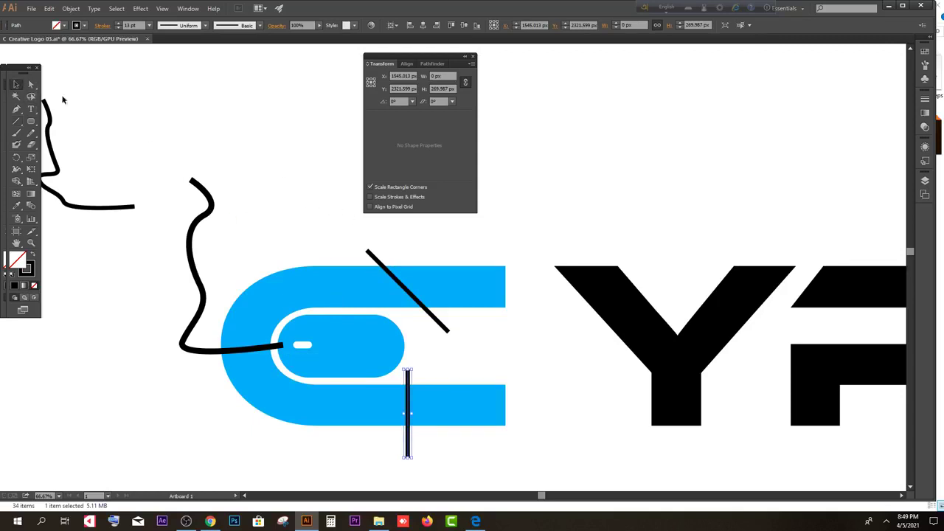
# - Expand the fill and stroke of both the diagonal and vertical lines crossing the C's arms
pyautogui.click(407, 292)
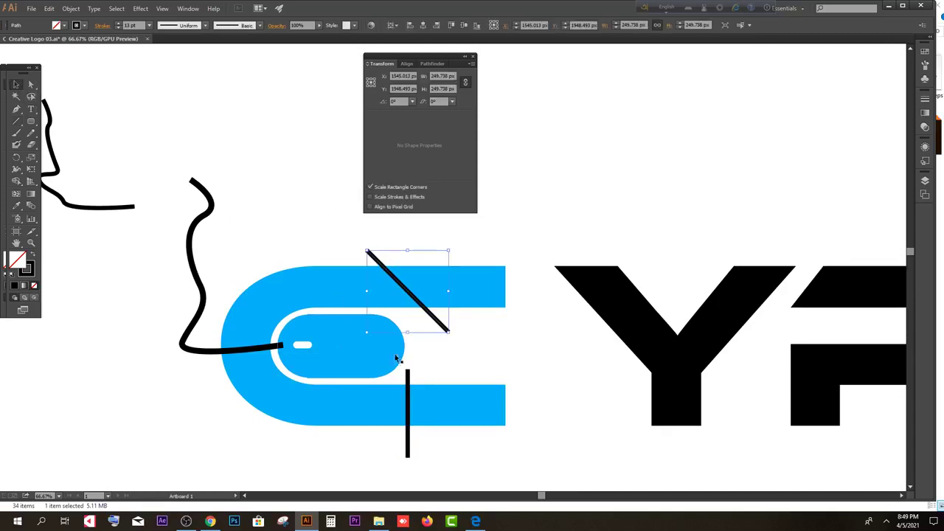
pyautogui.keyDown('shift'); pyautogui.click(408, 376); pyautogui.keyUp('shift')
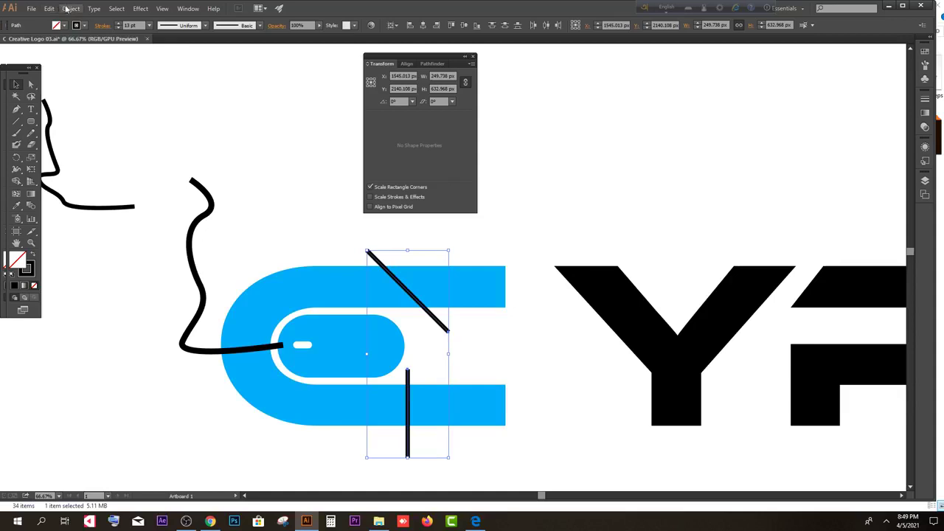
pyautogui.click(66, 9)
pyautogui.click(88, 118)
pyautogui.click(543, 274)
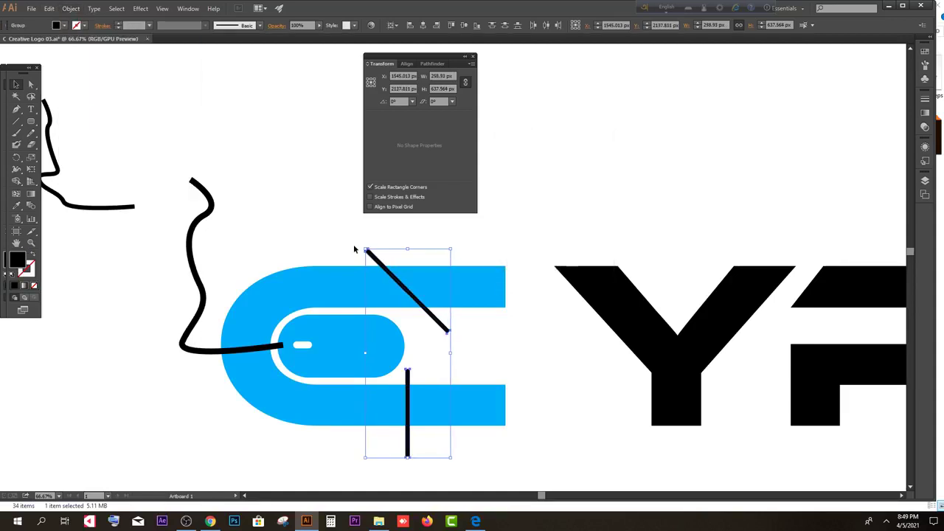
# - Remove the C's arm ends beyond the two expanded lines with the Shape Builder tool
pyautogui.moveTo(295, 228); pyautogui.dragTo(518, 475)
pyautogui.click(16, 181)
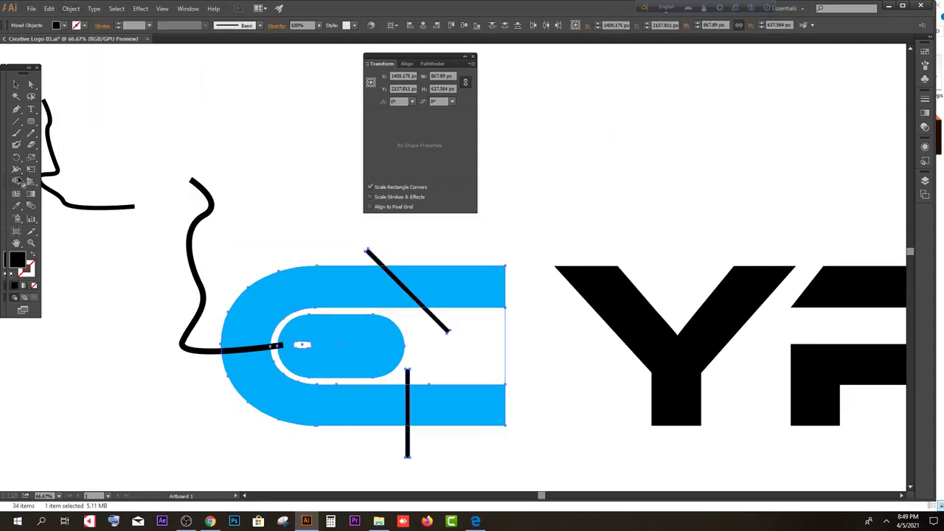
pyautogui.keyDown('alt'); pyautogui.click(437, 272); pyautogui.keyUp('alt')
pyautogui.keyDown('alt'); pyautogui.click(457, 407); pyautogui.keyUp('alt')
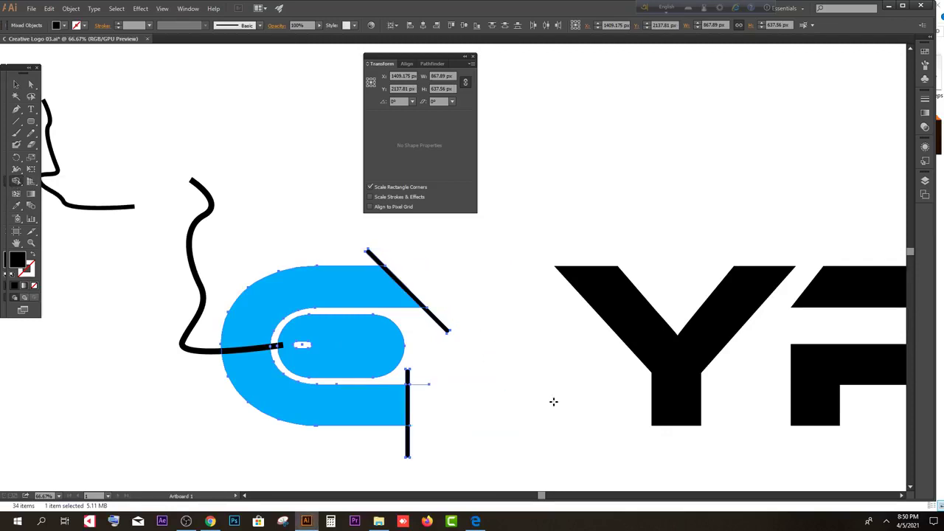
# - Delete the diagonal and vertical cutting lines left at the C's trimmed arms
pyautogui.click(16, 83)
pyautogui.click(443, 301)
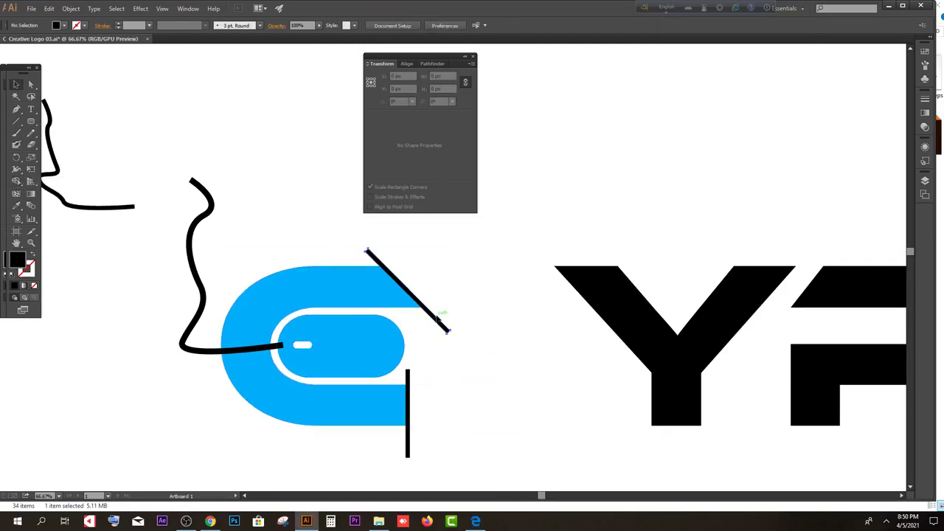
pyautogui.click(438, 317)
pyautogui.press('Delete')
pyautogui.click(408, 386)
pyautogui.press('Delete')
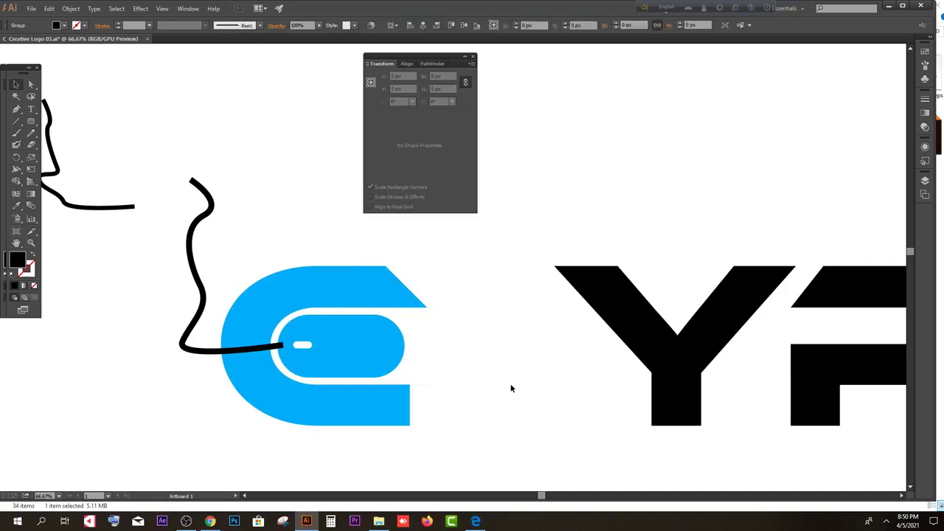
# - Move the YPEN letters left until the Y nests along the C's slanted arm with a narrow gap, and deselect them
pyautogui.scroll(-1, 511, 388)
pyautogui.scroll(-4, 459, 339)
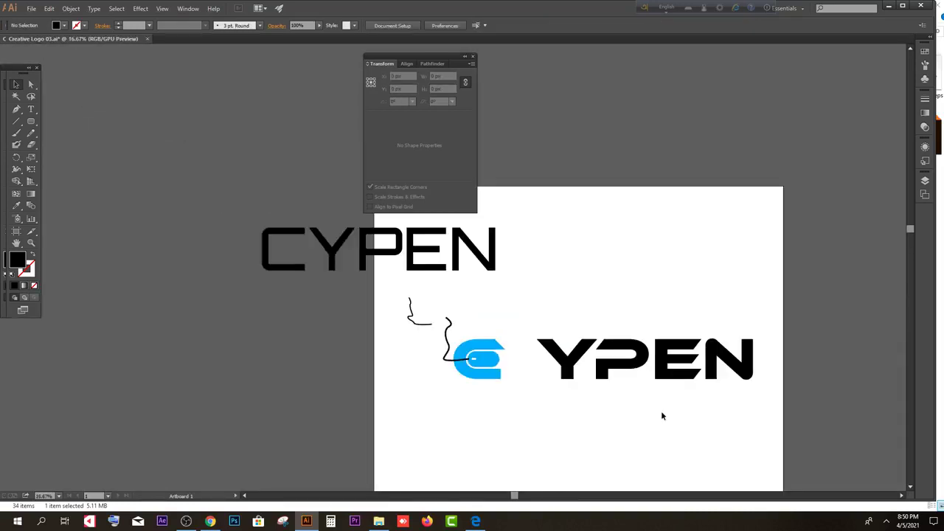
pyautogui.moveTo(819, 424); pyautogui.dragTo(576, 319)
pyautogui.moveTo(570, 367); pyautogui.dragTo(520, 383)
pyautogui.scroll(1, 521, 386)
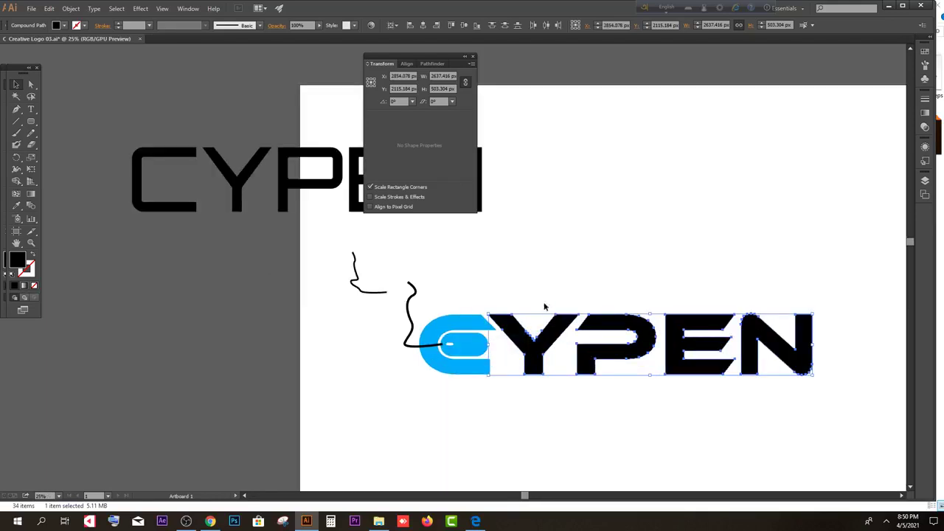
pyautogui.scroll(4, 504, 322)
pyautogui.moveTo(509, 332)
pyautogui.mouseDown()
pyautogui.moveTo(498, 325)
pyautogui.moveTo(521, 332)
pyautogui.mouseUp()
pyautogui.click(571, 238)
pyautogui.scroll(-2, 582, 251)
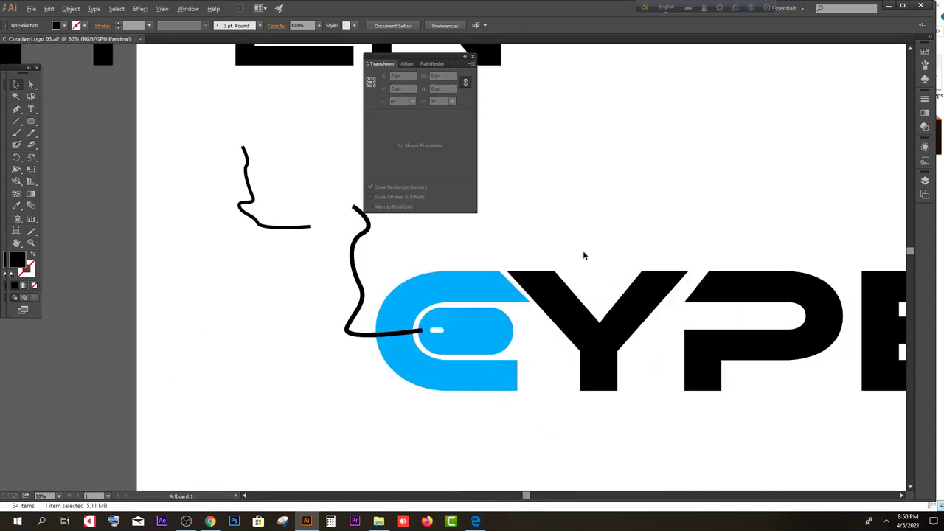
# - Recolour the YPEN letters with the C's blue using the Eyedropper, and deselect them
pyautogui.scroll(-3, 315, 405)
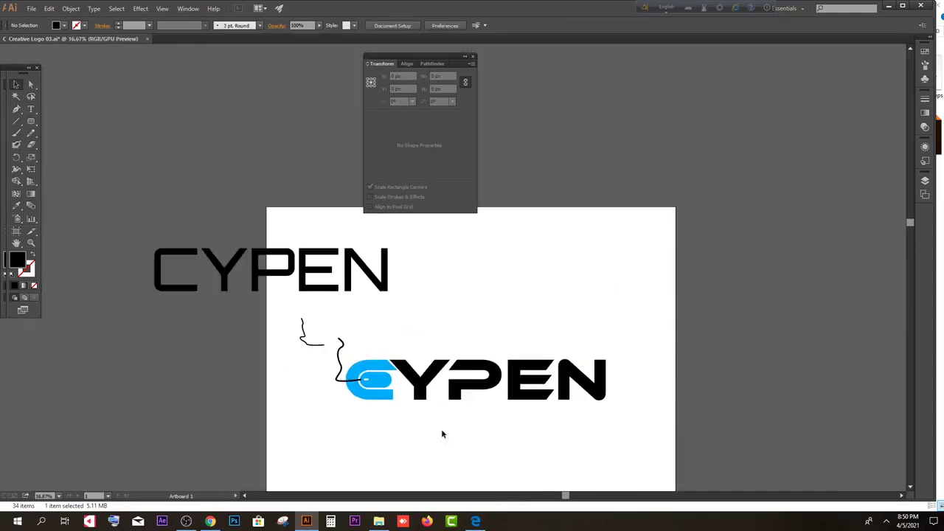
pyautogui.moveTo(642, 441); pyautogui.dragTo(417, 334)
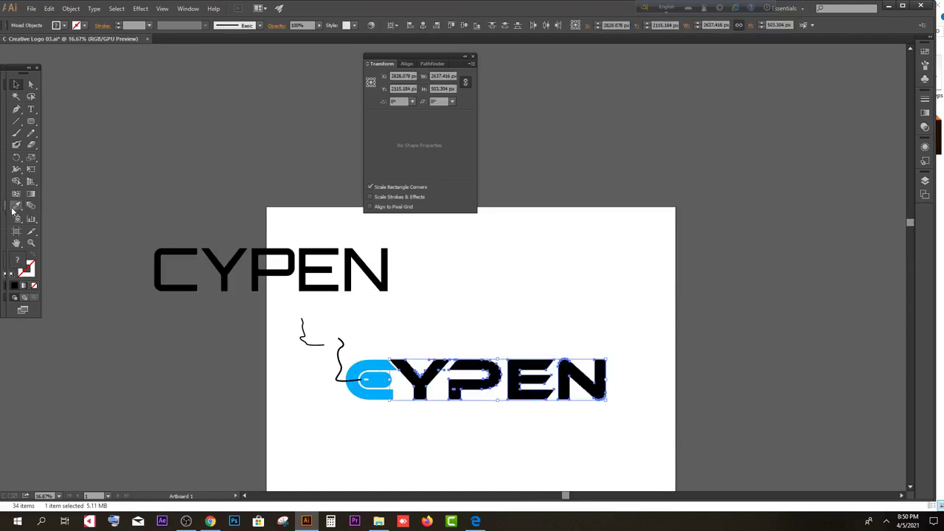
pyautogui.press('i')
pyautogui.click(358, 388)
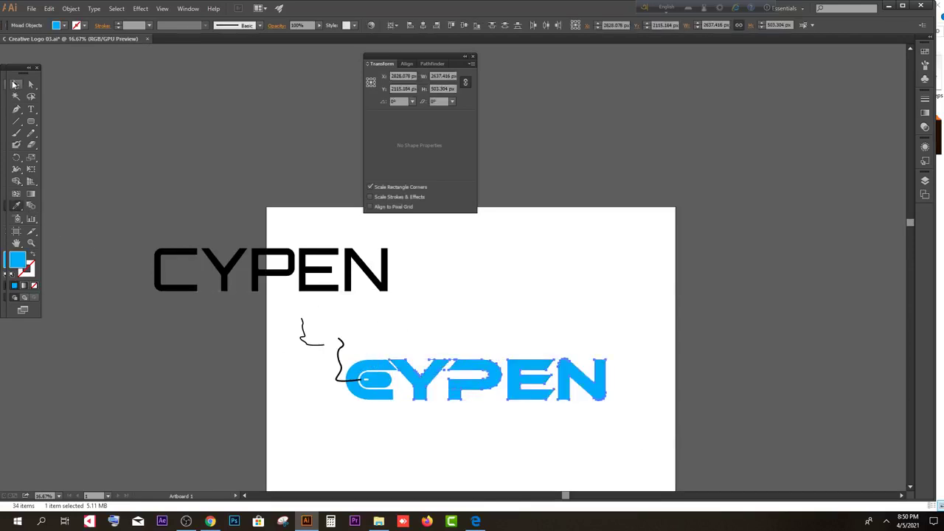
pyautogui.click(16, 84)
pyautogui.click(201, 340)
pyautogui.scroll(2, 323, 396)
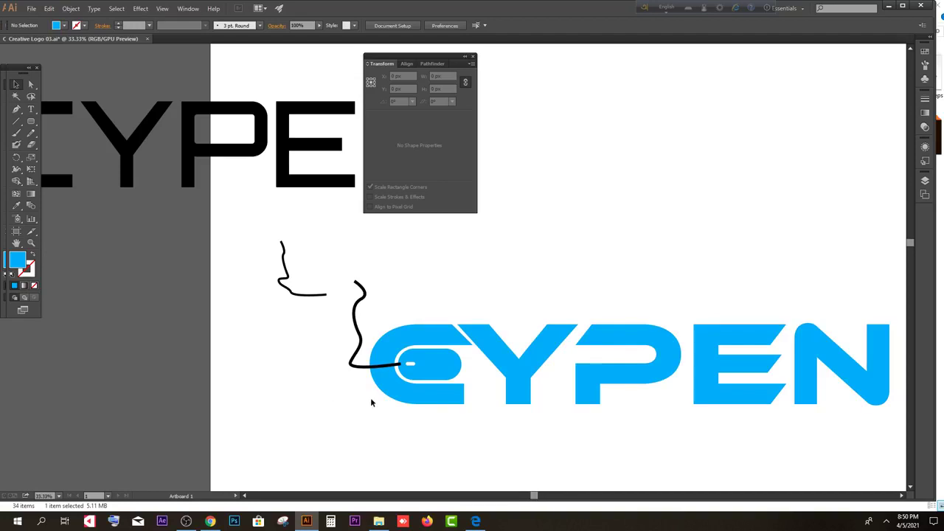
pyautogui.scroll(2, 371, 398)
pyautogui.click(384, 337)
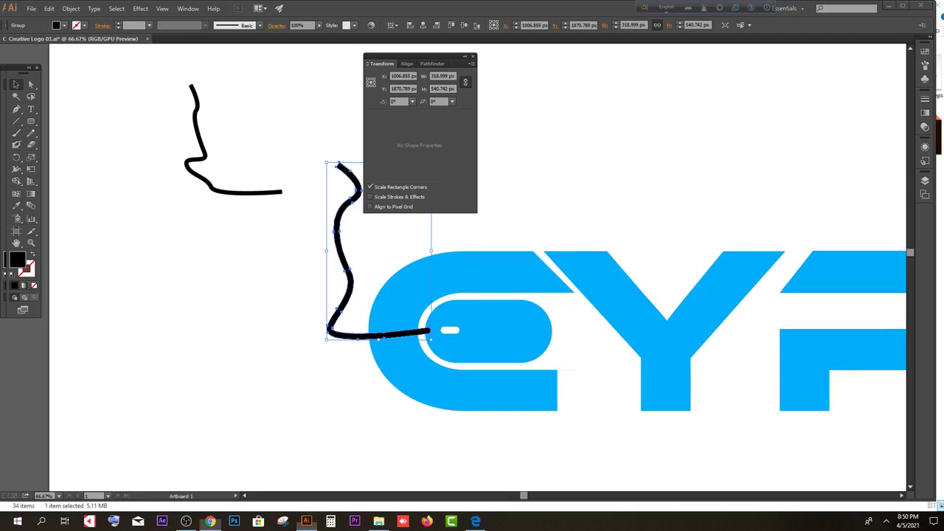
pyautogui.scroll(1, 377, 372)
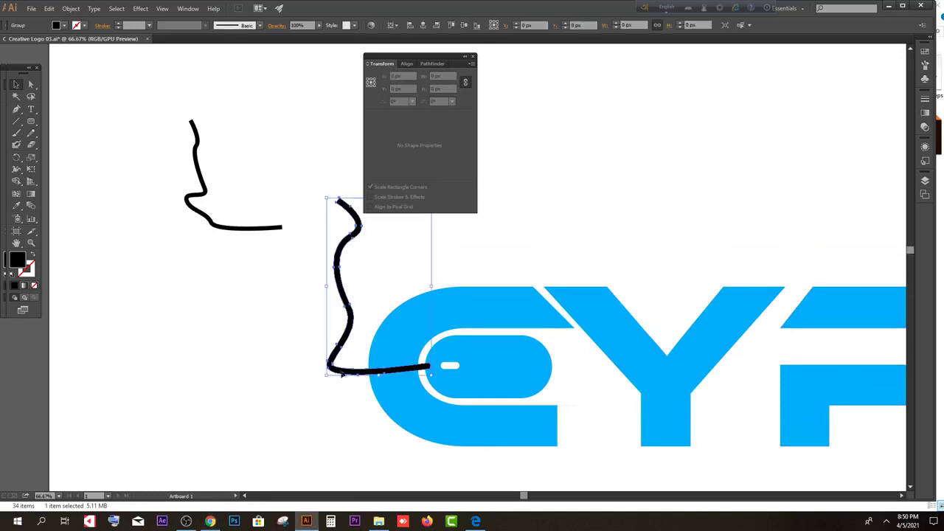
pyautogui.scroll(1, 384, 365)
pyautogui.click(316, 394)
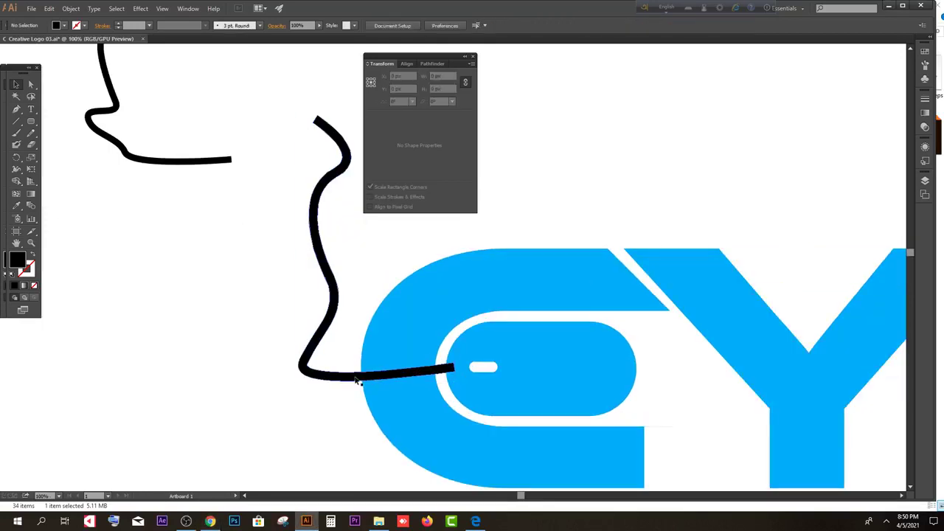
pyautogui.click(355, 377)
pyautogui.press('a')
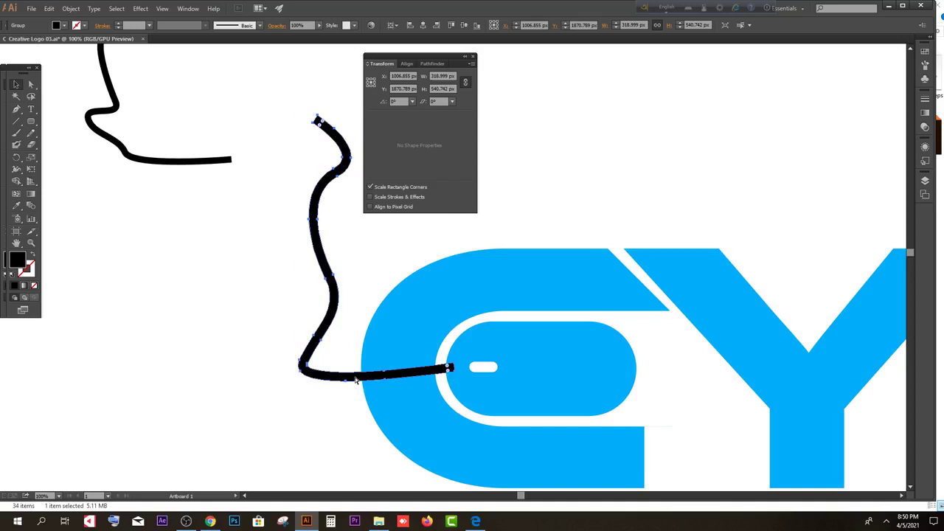
pyautogui.press('v')
pyautogui.click(226, 383)
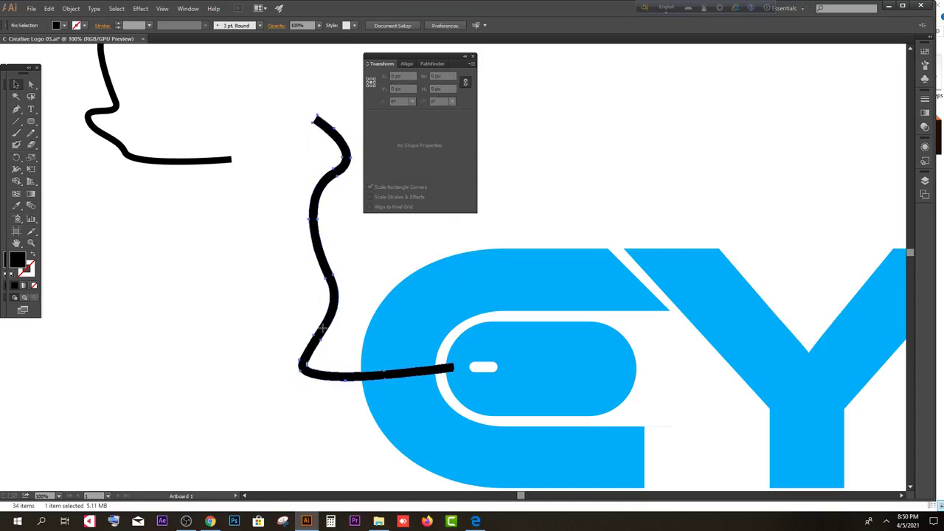
# - Add a 9 pt stroke to the winding cable shape attached to the C
pyautogui.click(323, 328)
pyautogui.click(120, 25)
pyautogui.click(121, 25)
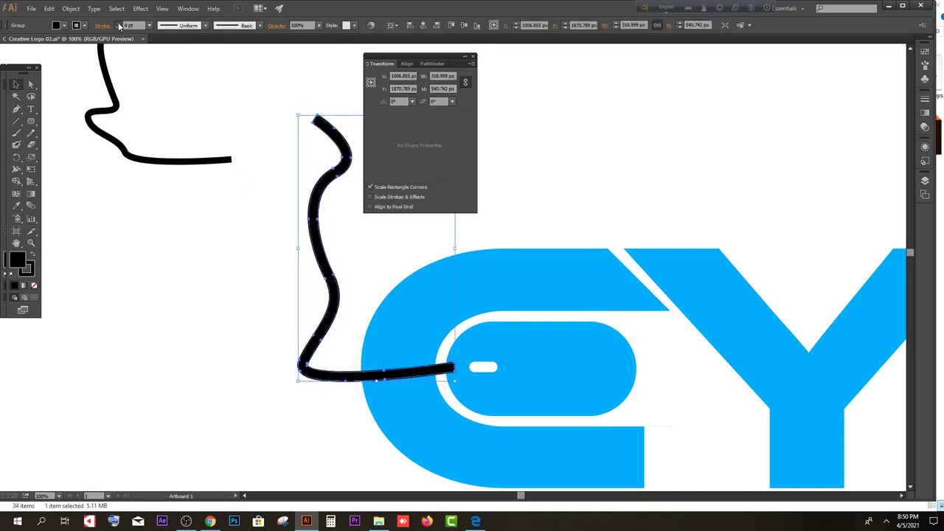
pyautogui.click(120, 25)
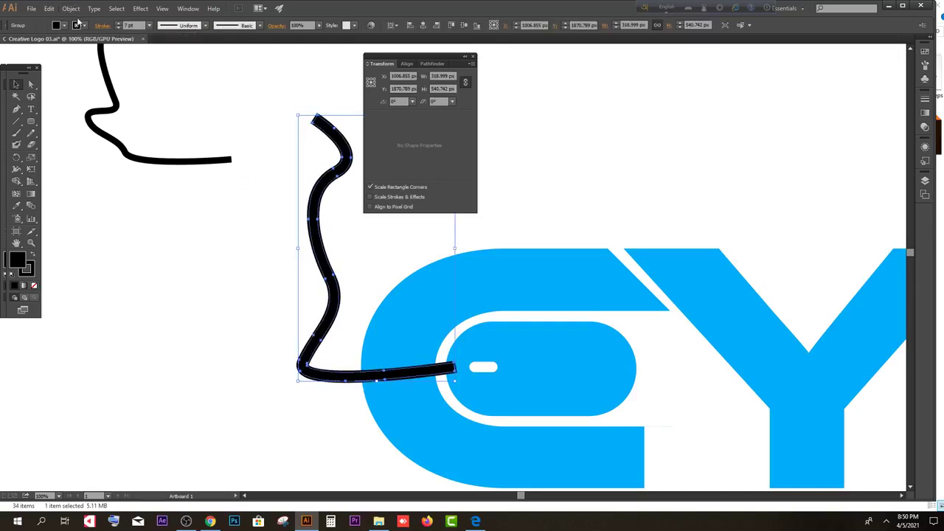
pyautogui.click(122, 25)
pyautogui.click(122, 24)
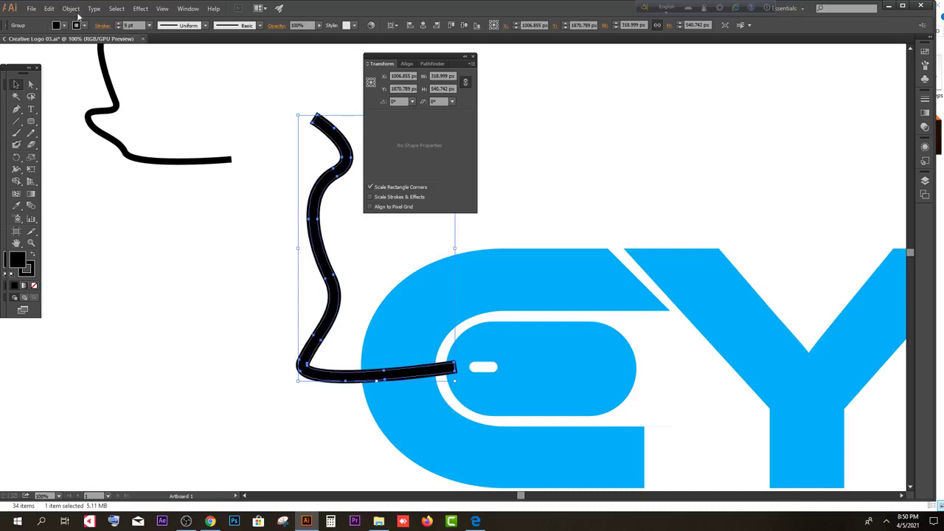
# - Expand the fill and stroke of the thickened cable into filled shapes
pyautogui.click(71, 8)
pyautogui.click(88, 114)
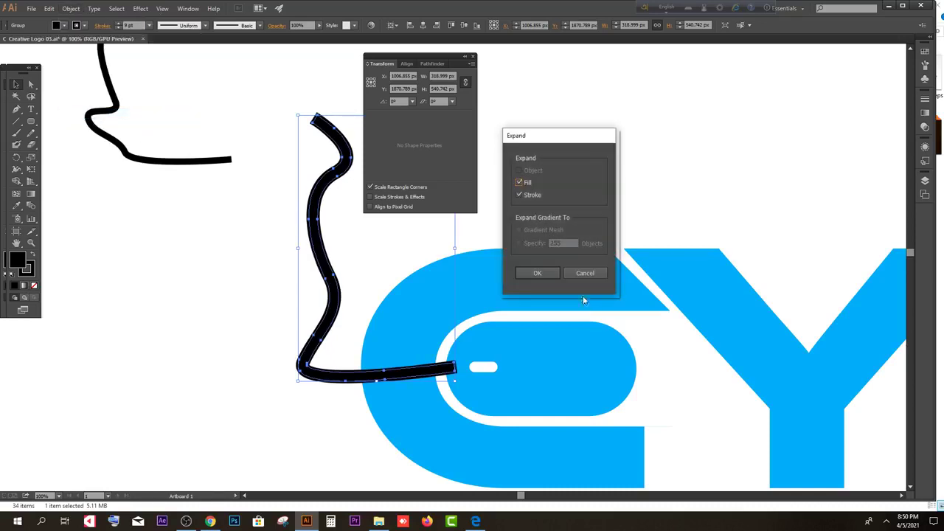
pyautogui.click(539, 276)
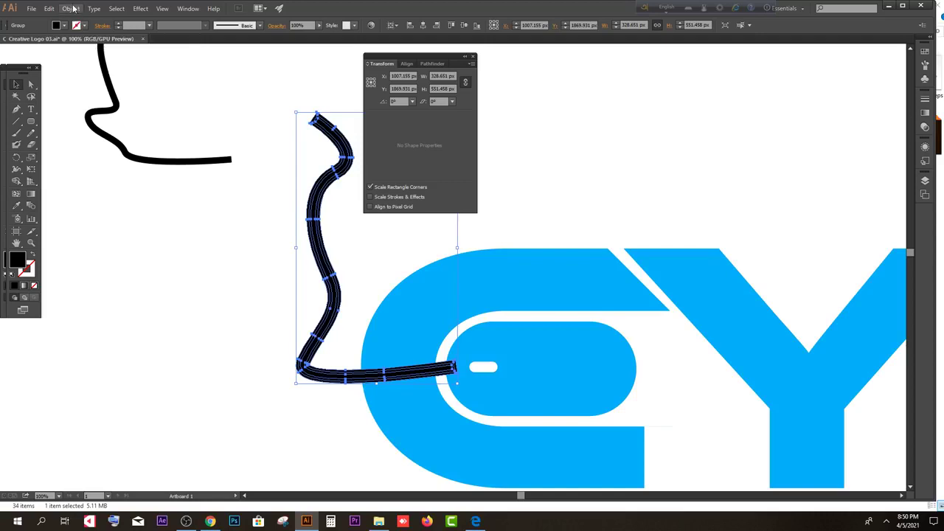
# - Fill the expanded cable outline with red, unite its pieces into a single shape, and deselect it
pyautogui.click(56, 25)
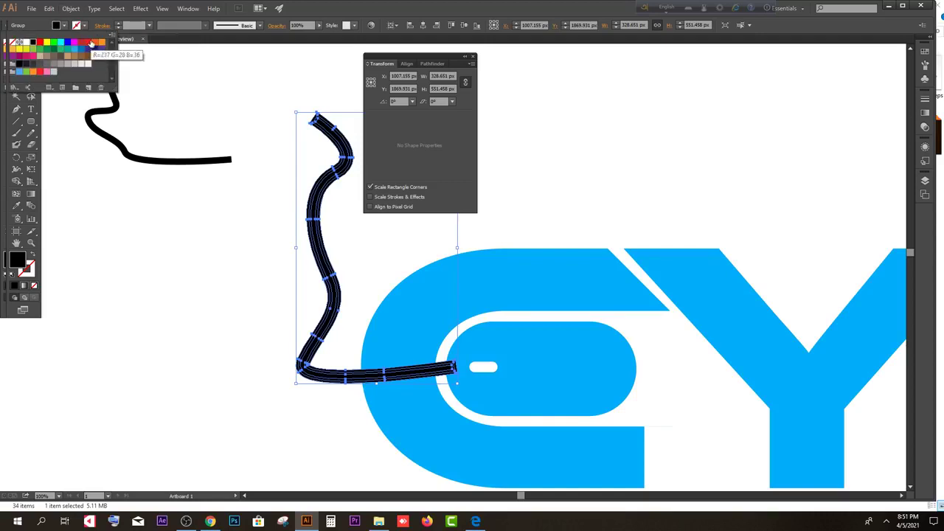
pyautogui.click(88, 42)
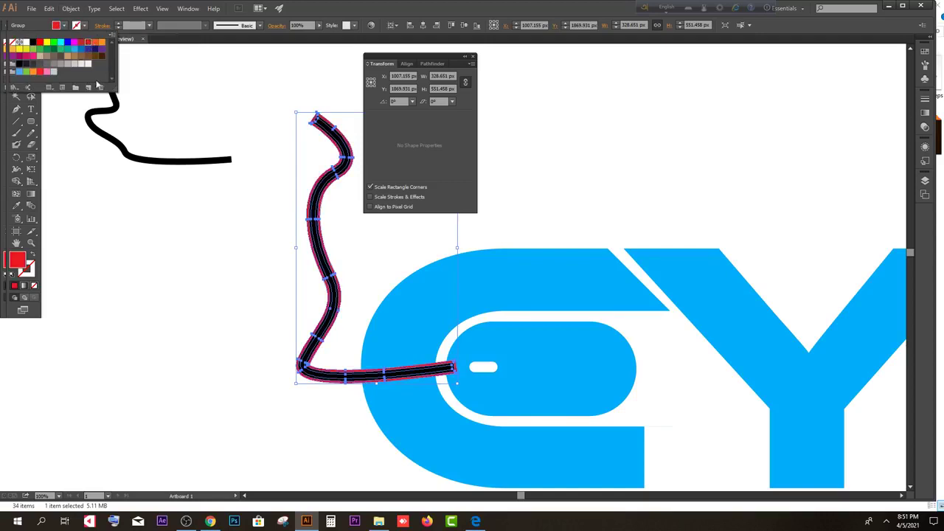
pyautogui.click(71, 8)
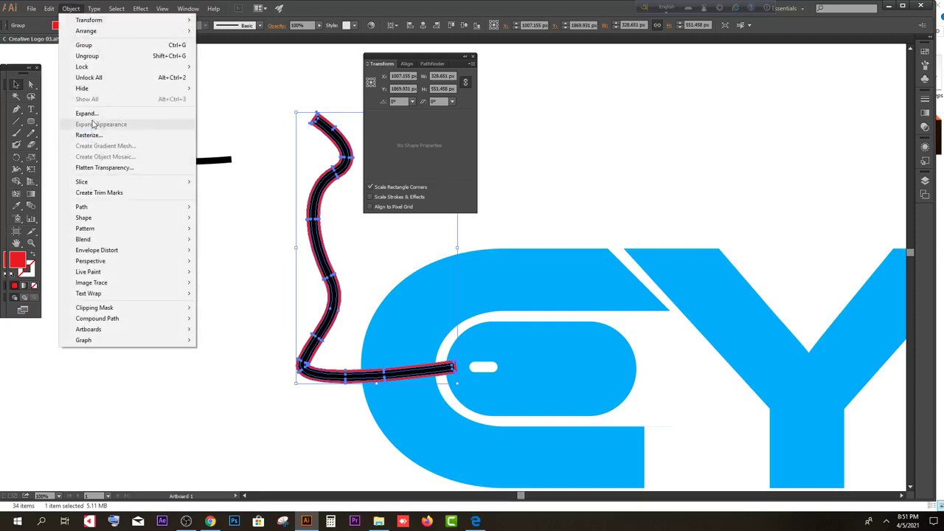
pyautogui.click(91, 116)
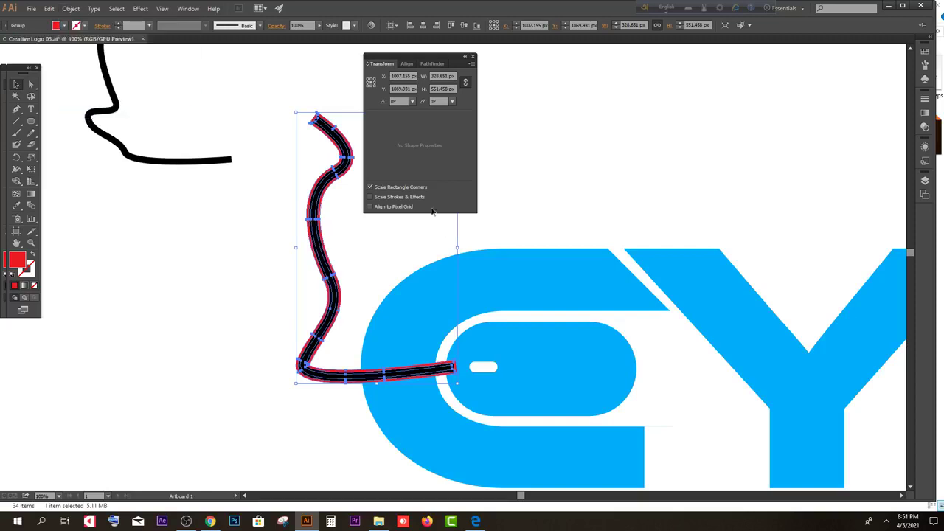
pyautogui.click(444, 66)
pyautogui.click(373, 87)
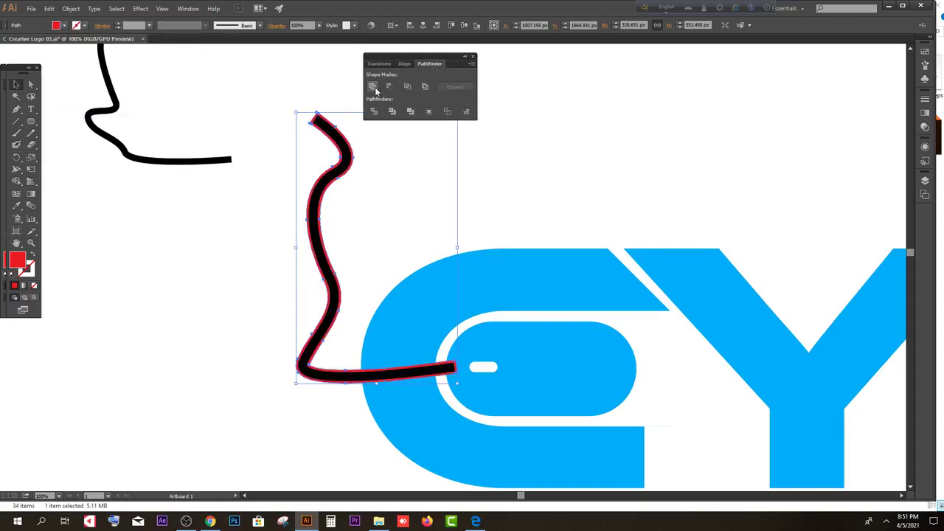
pyautogui.click(192, 321)
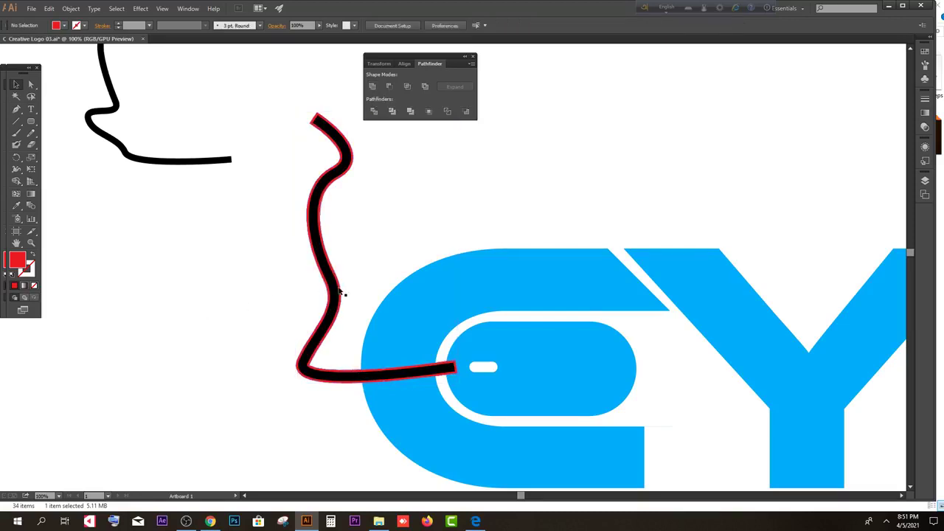
# - Bring the red cable outline to the front of the stacking order and deselect it
pyautogui.click(338, 293)
pyautogui.scroll(-1, 254, 313)
pyautogui.moveTo(236, 263); pyautogui.dragTo(517, 396)
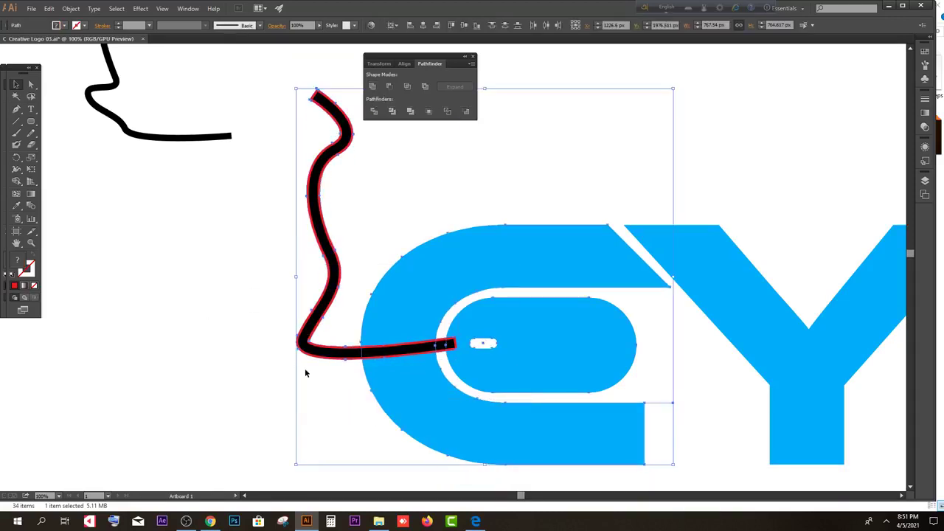
pyautogui.click(84, 222)
pyautogui.click(325, 227)
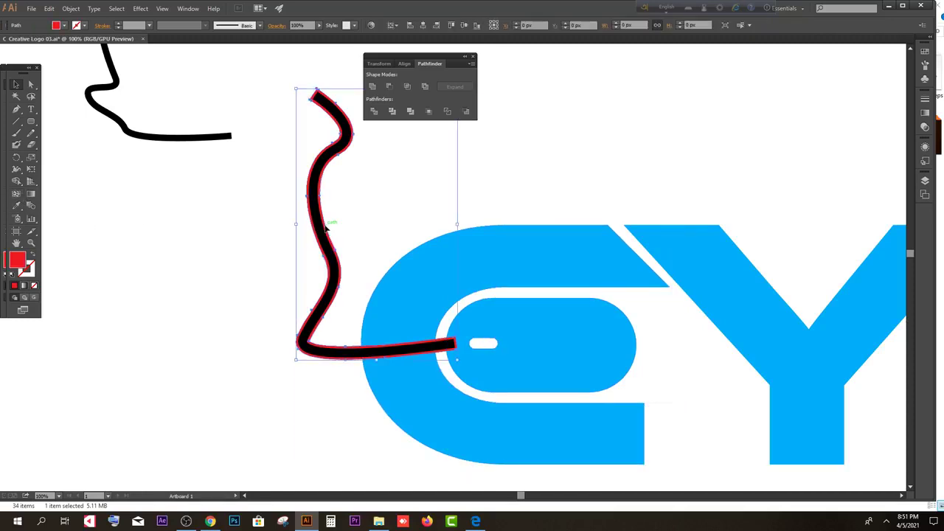
pyautogui.rightClick(326, 228)
pyautogui.moveTo(368, 369)
pyautogui.click(468, 366)
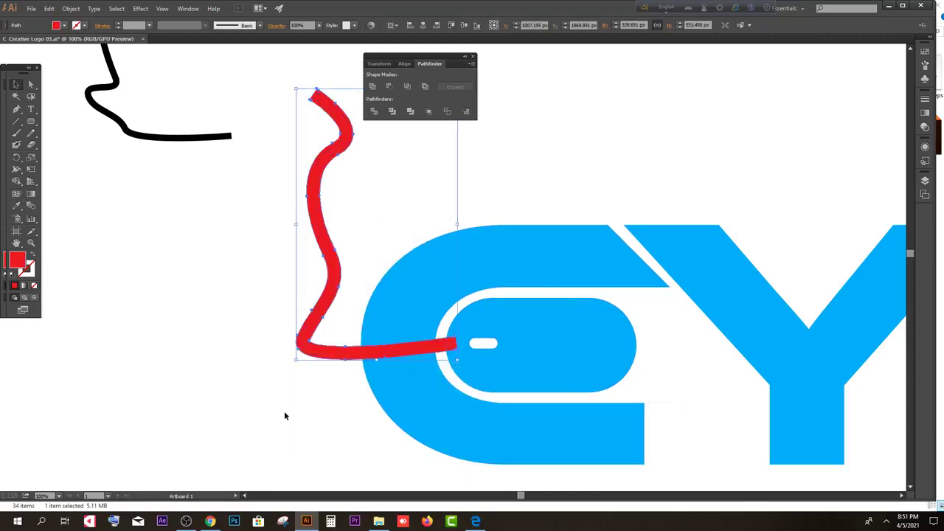
pyautogui.click(284, 413)
# - Subtract the red outline's overlap with the C and its section outside the C using the Shape Builder
pyautogui.moveTo(211, 258); pyautogui.dragTo(403, 359)
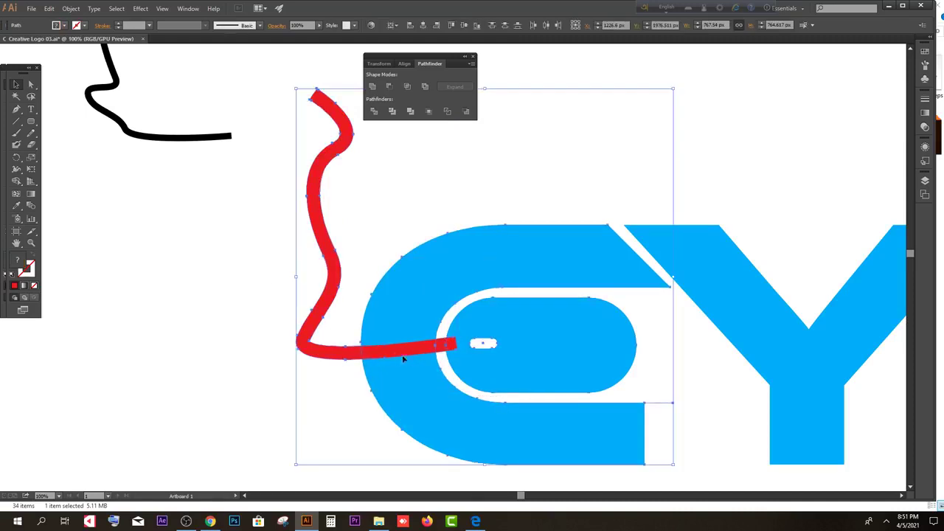
pyautogui.click(18, 181)
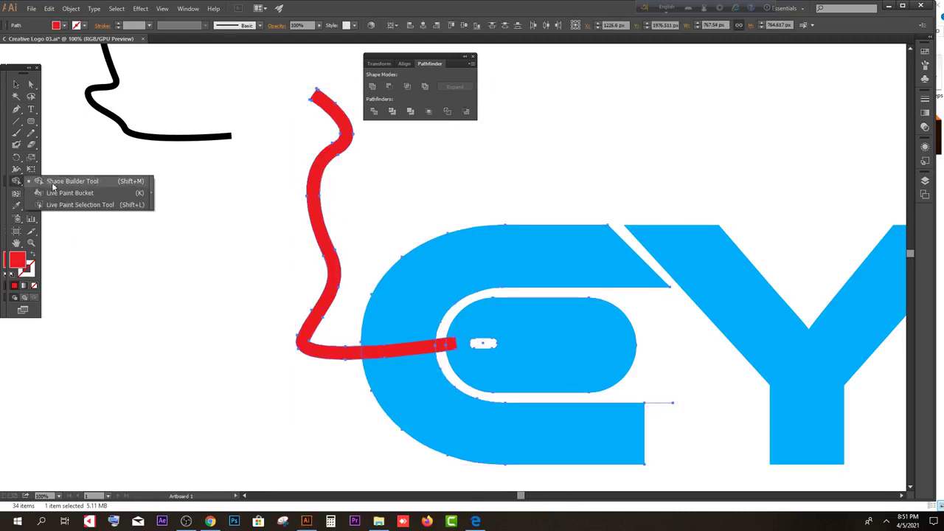
pyautogui.click(399, 347)
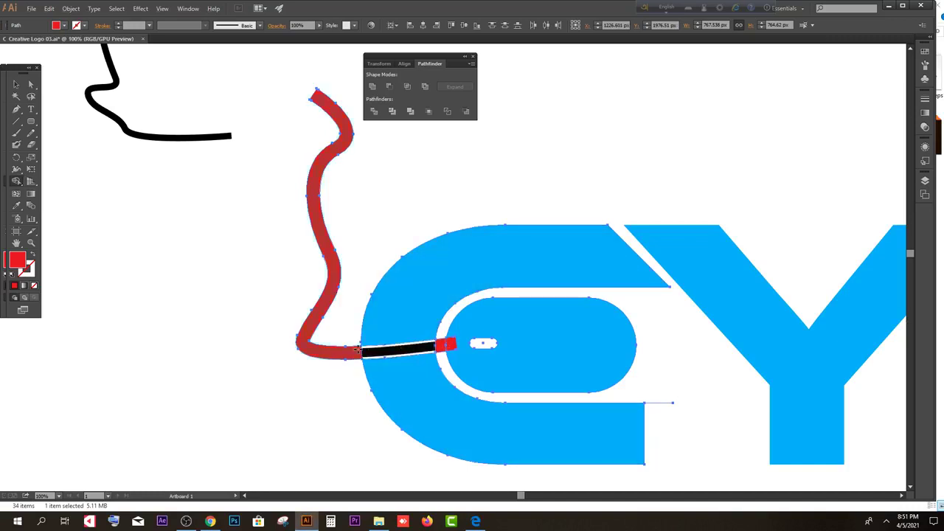
pyautogui.click(367, 351)
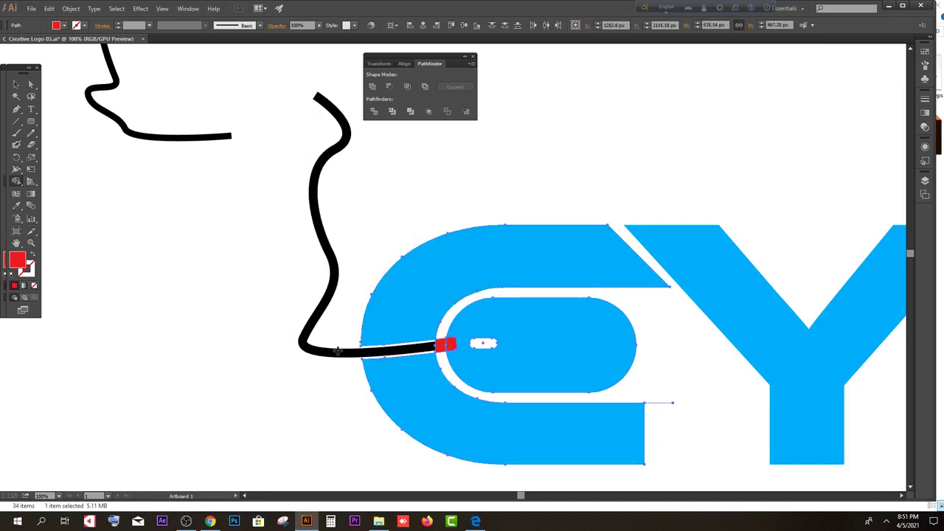
# - Delete the leftover red piece between the C and the mouse-like pill
pyautogui.click(16, 84)
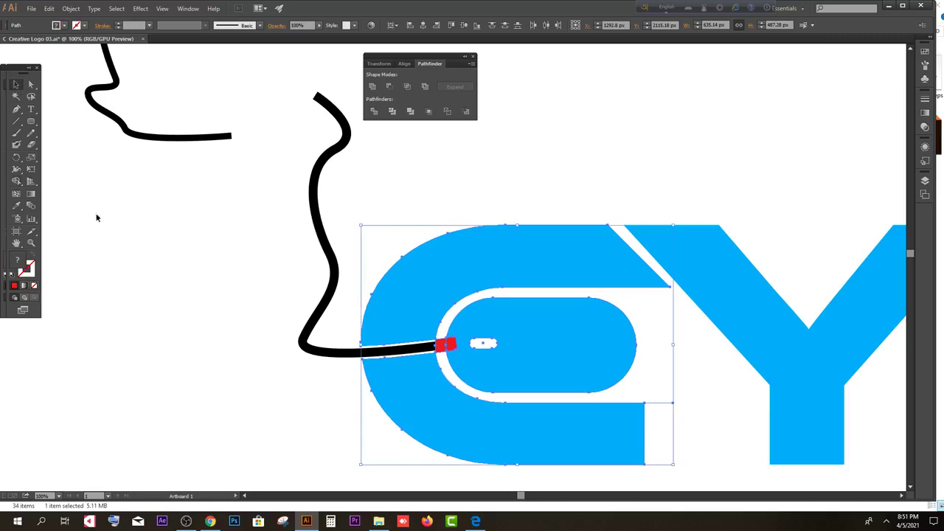
pyautogui.click(95, 213)
pyautogui.click(445, 346)
pyautogui.press('Delete')
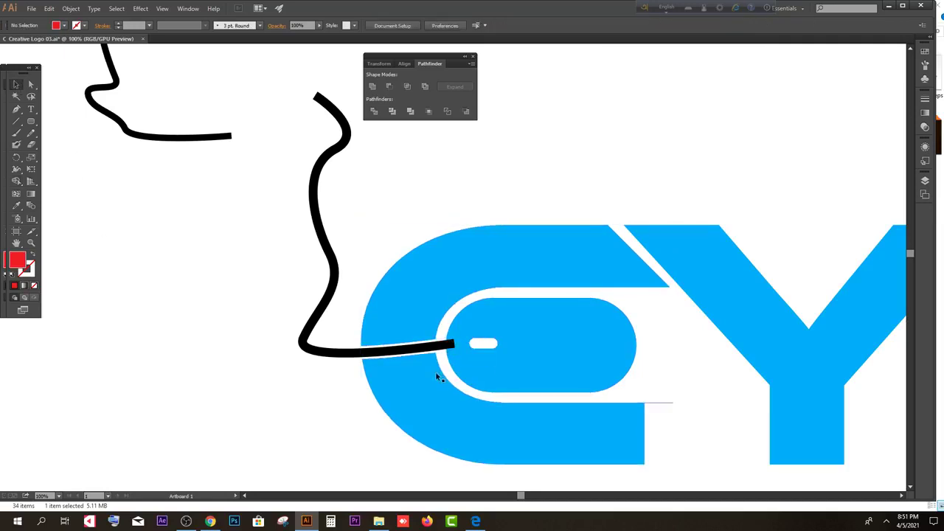
# - Recolour the black cable attached to the pill with the C's blue using the Eyedropper, and deselect it
pyautogui.click(295, 225)
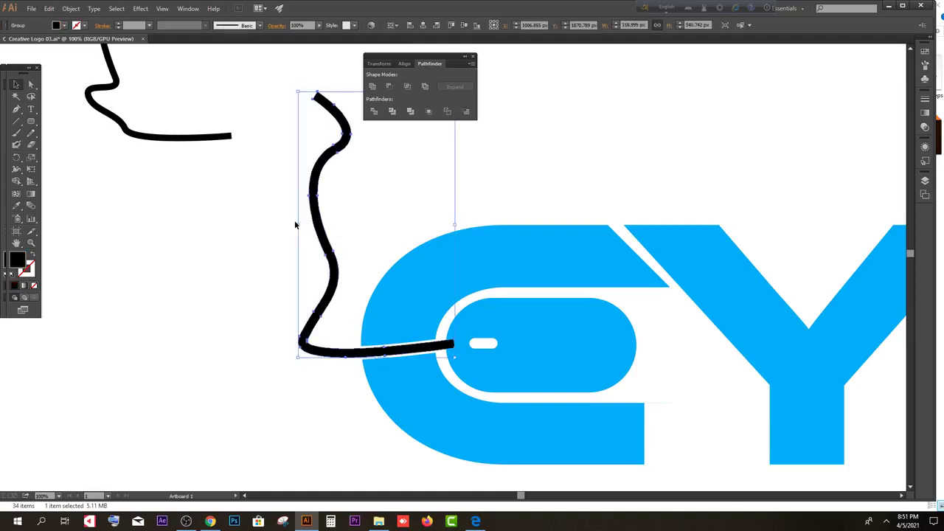
pyautogui.click(16, 206)
pyautogui.click(421, 270)
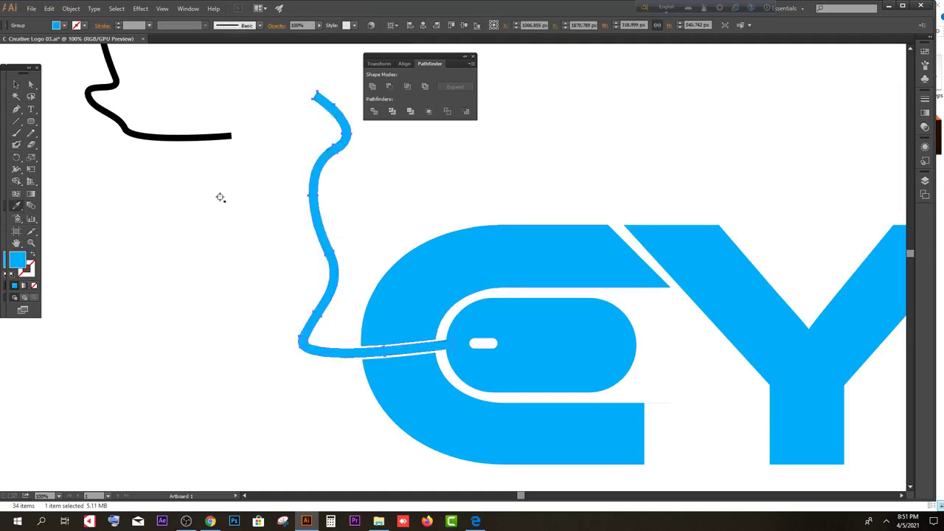
pyautogui.click(16, 84)
pyautogui.click(196, 238)
# - Move the spare black cable path horizontally further away from the blue logo
pyautogui.scroll(-2, 194, 234)
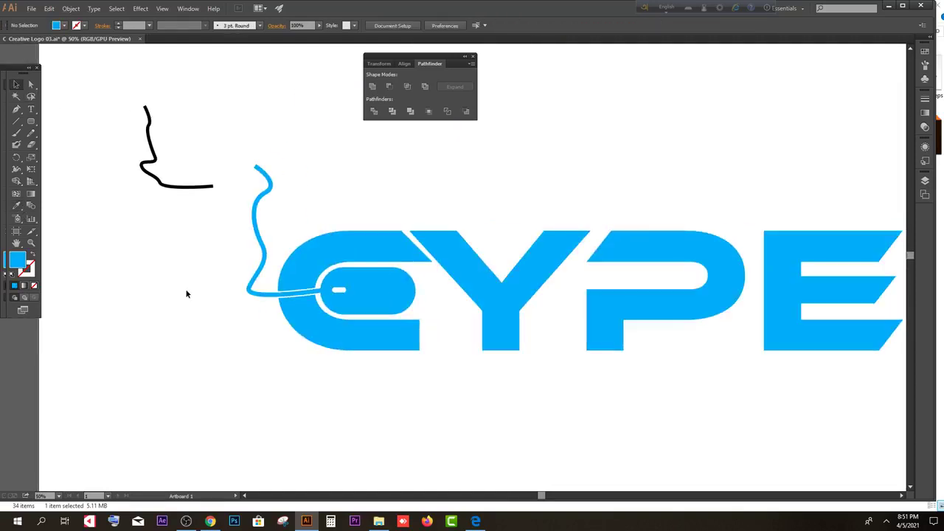
pyautogui.scroll(-1, 186, 294)
pyautogui.click(181, 222)
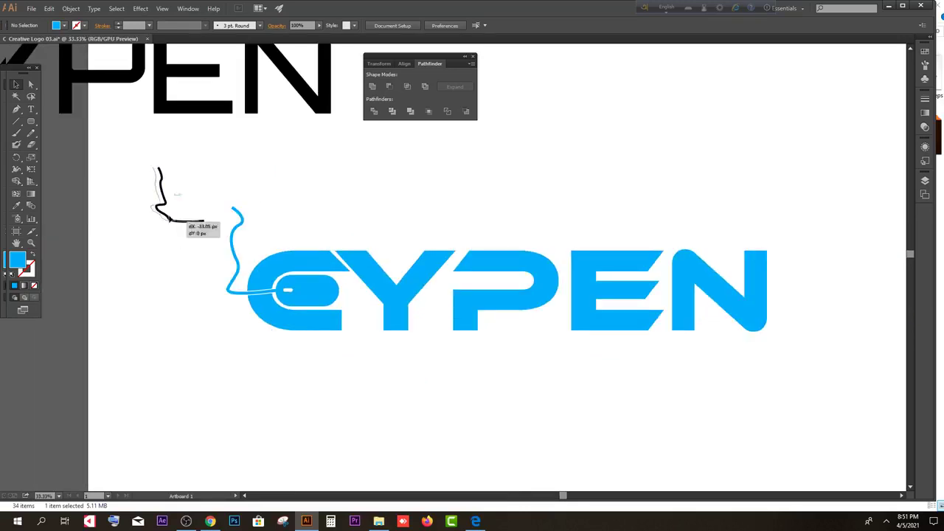
# - Draw a horizontal line about 245 px long across the upper part of the blue cable with a 2 pt stroke
pyautogui.scroll(1, 175, 229)
pyautogui.scroll(1, 175, 230)
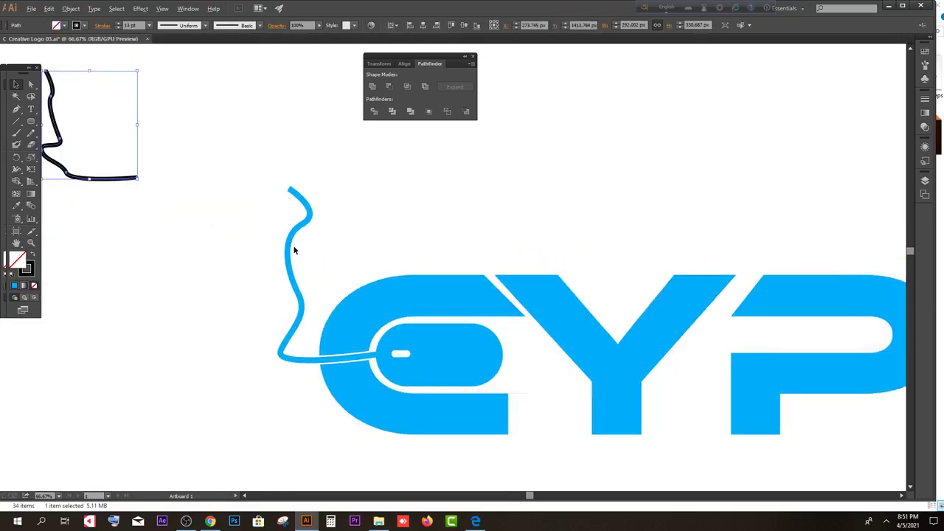
pyautogui.scroll(1, 293, 251)
pyautogui.click(16, 121)
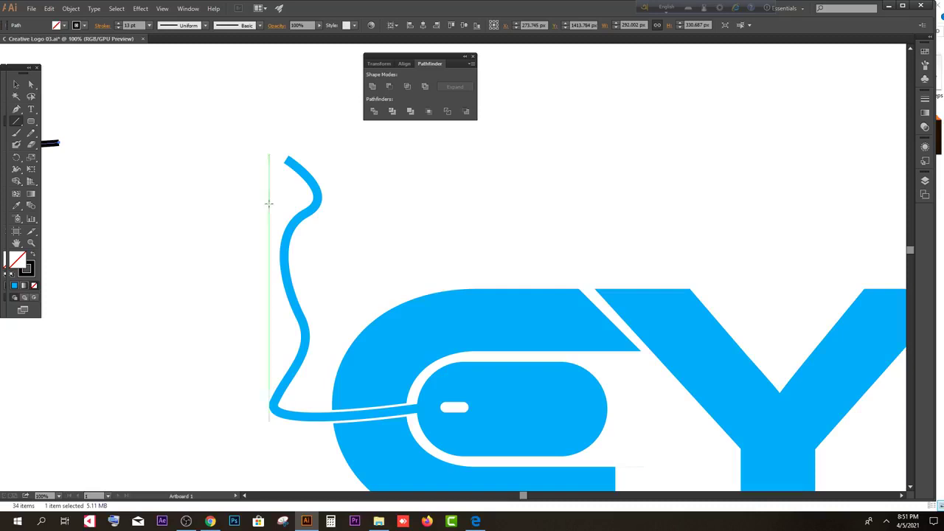
pyautogui.moveTo(275, 221); pyautogui.dragTo(396, 221)
pyautogui.press('v')
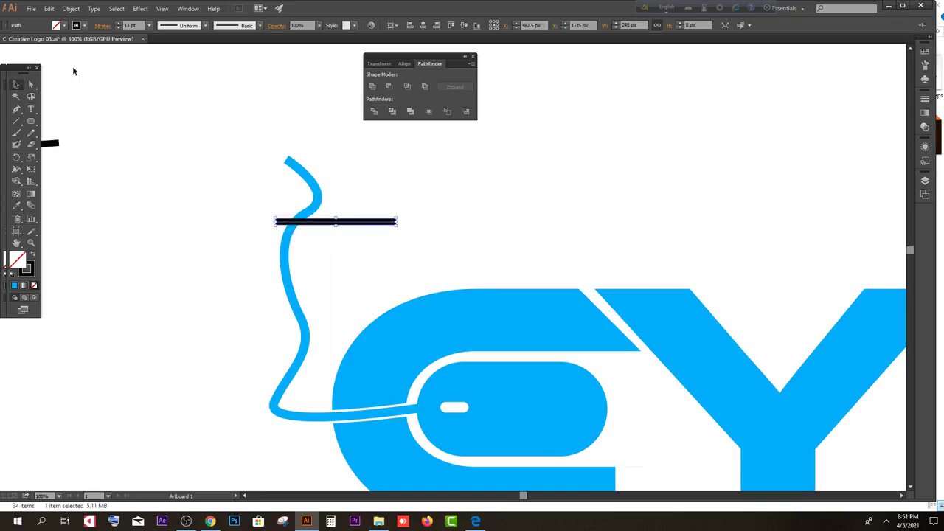
pyautogui.click(118, 28)
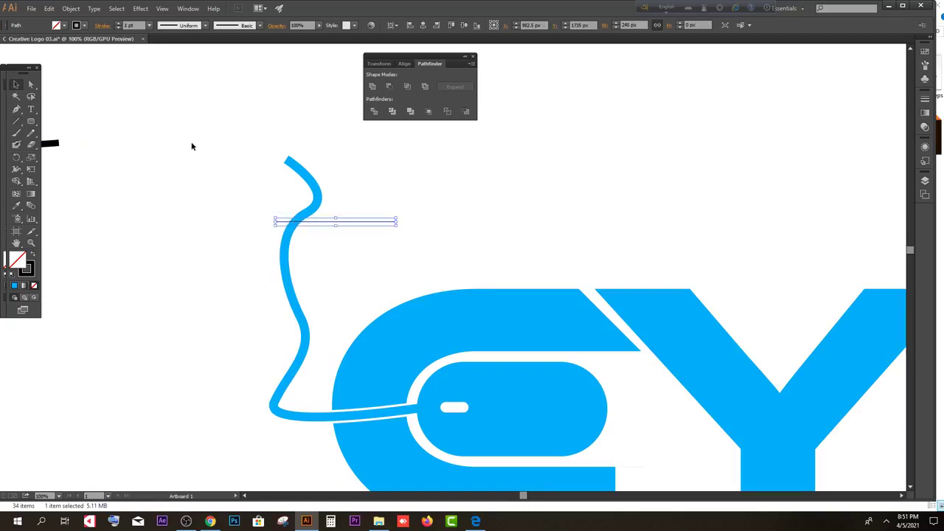
pyautogui.click(118, 23)
# - Remove the stroke from the horizontal cutting line crossing the cable
pyautogui.moveTo(159, 116); pyautogui.dragTo(320, 239)
pyautogui.click(362, 236)
pyautogui.click(294, 244)
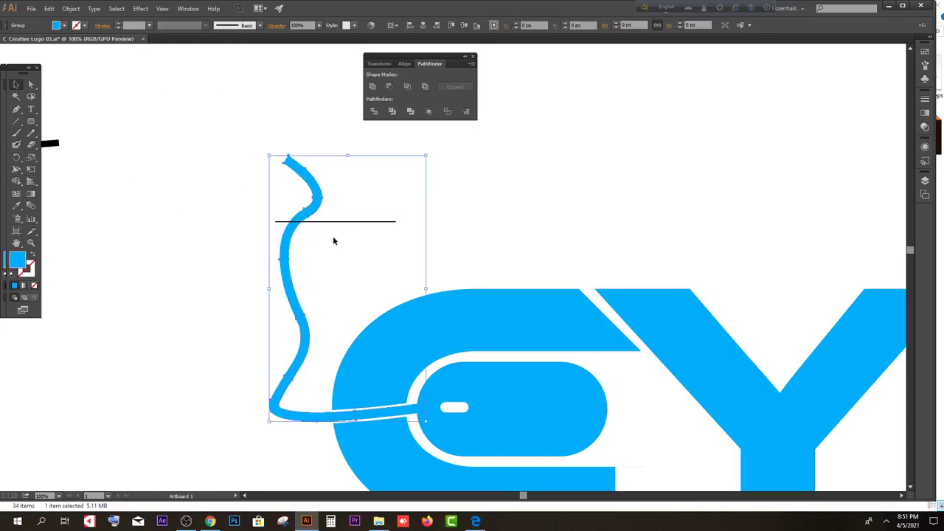
pyautogui.click(190, 231)
pyautogui.click(342, 221)
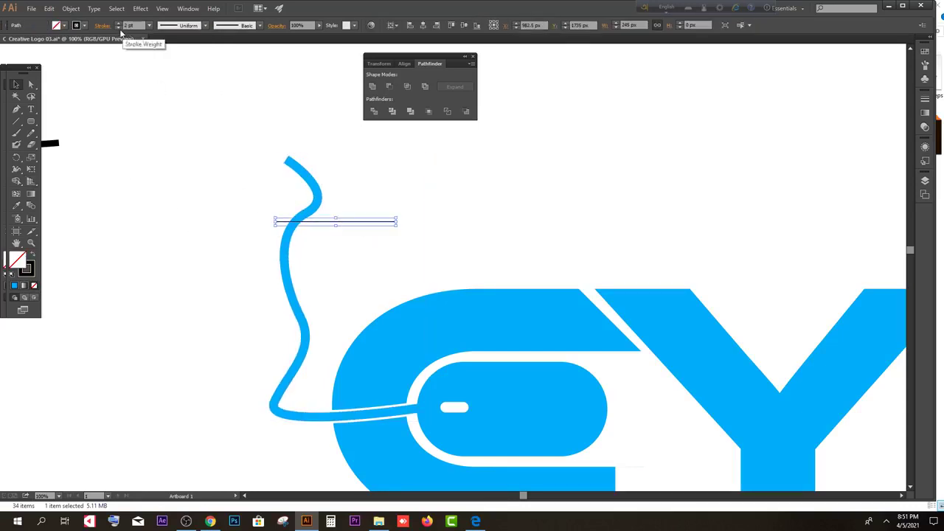
# - Trim off the part of the blue cable above the horizontal line with the Shape Builder, and deselect everything
pyautogui.moveTo(163, 141); pyautogui.dragTo(352, 256)
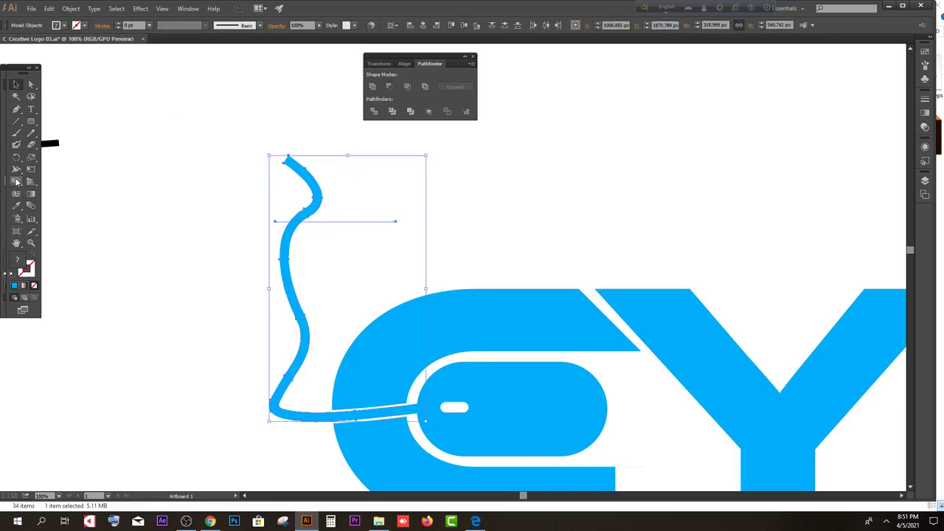
pyautogui.click(16, 181)
pyautogui.keyDown('alt'); pyautogui.click(314, 193); pyautogui.keyUp('alt')
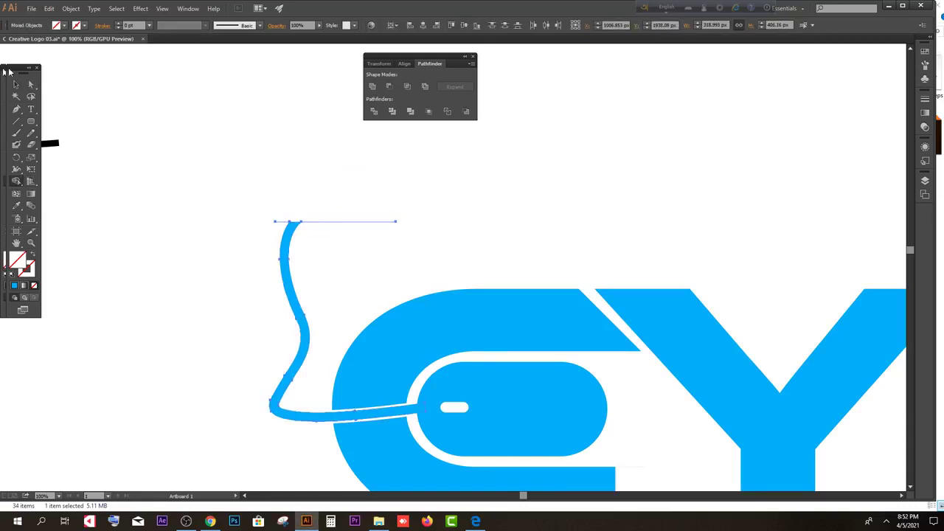
pyautogui.click(15, 84)
pyautogui.scroll(-4, 182, 270)
pyautogui.click(295, 381)
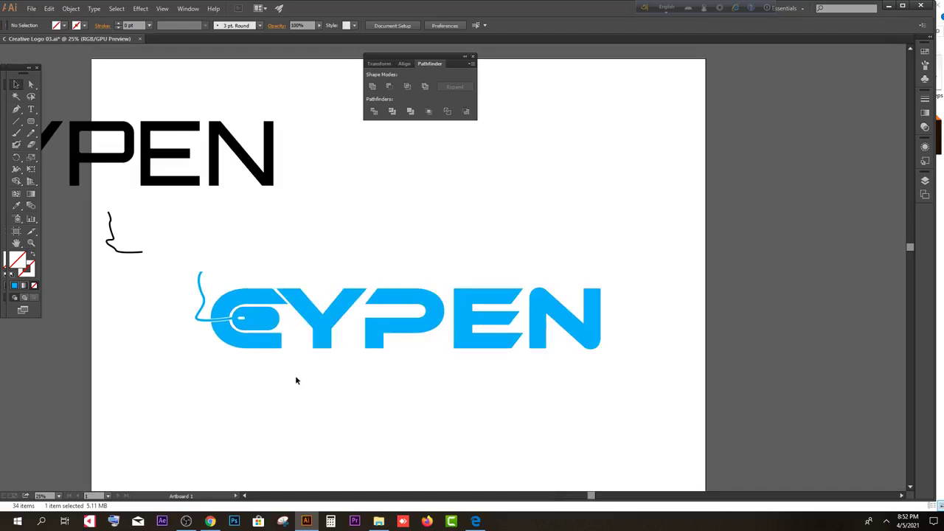
pyautogui.scroll(-1, 177, 242)
pyautogui.moveTo(229, 264); pyautogui.dragTo(635, 371)
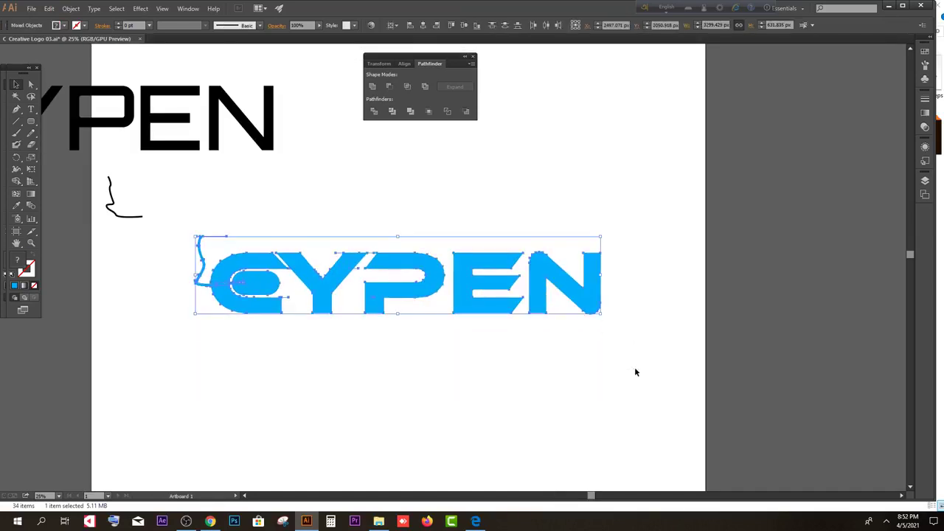
pyautogui.click(635, 371)
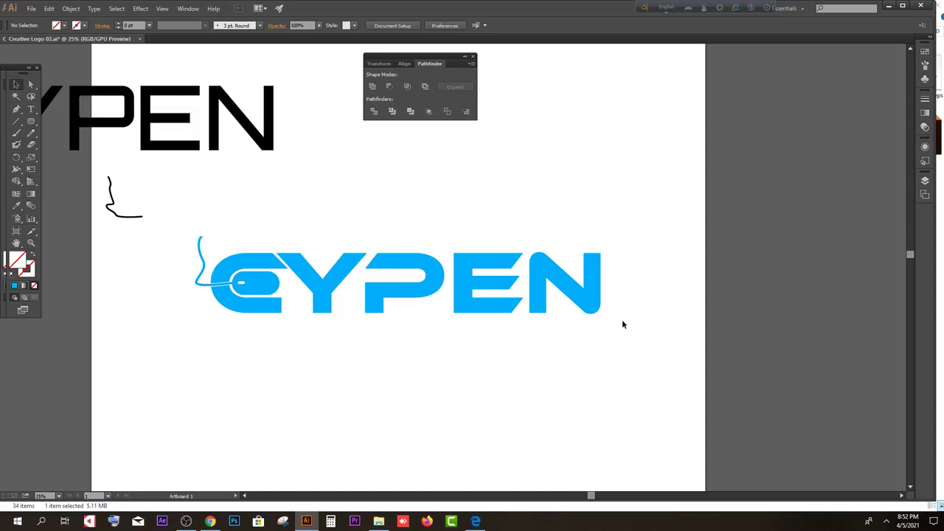
# - Move the original black CYPEN text fully onto the artboard, directly above the blue logo
pyautogui.scroll(-1, 622, 324)
pyautogui.click(402, 221)
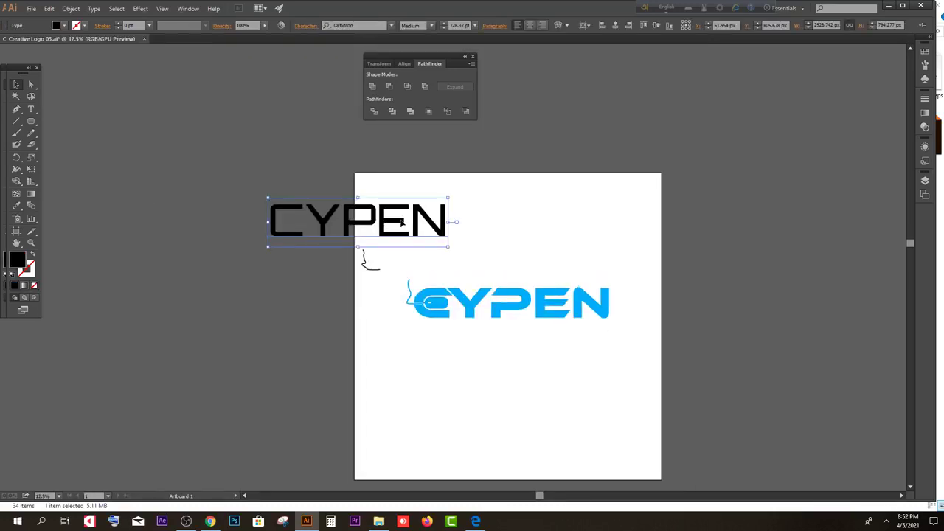
pyautogui.moveTo(402, 222); pyautogui.dragTo(563, 219)
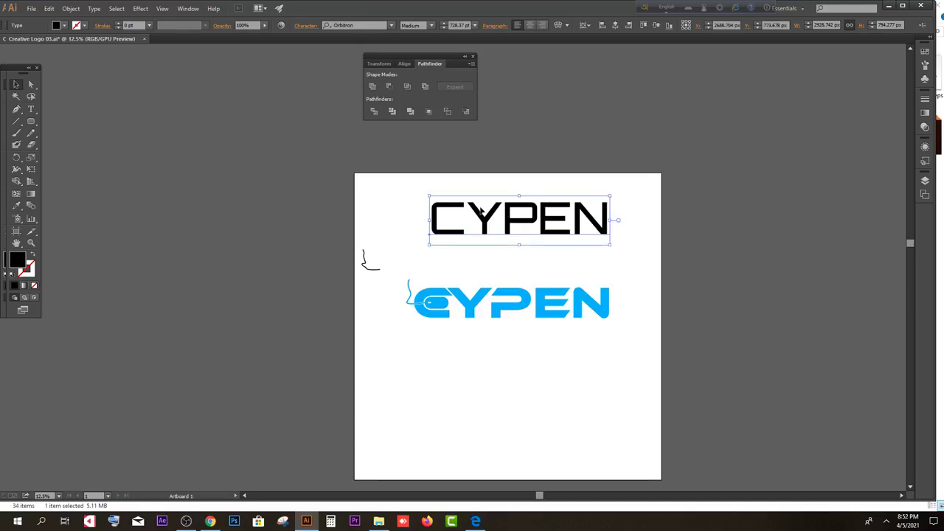
# - Delete the stray black cord curve beside the blue CYPEN logo and save the document
pyautogui.scroll(1, 481, 212)
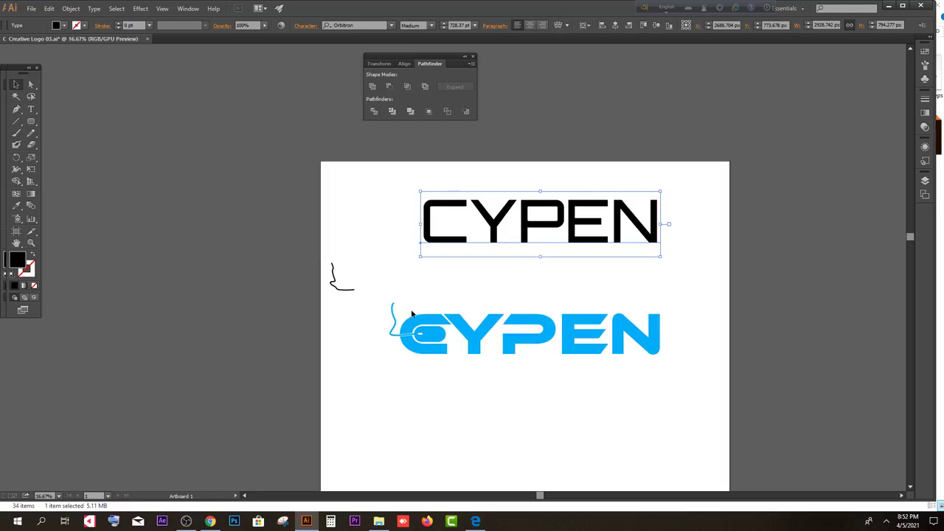
pyautogui.scroll(2, 410, 316)
pyautogui.scroll(-1, 332, 317)
pyautogui.moveTo(309, 240); pyautogui.dragTo(619, 397)
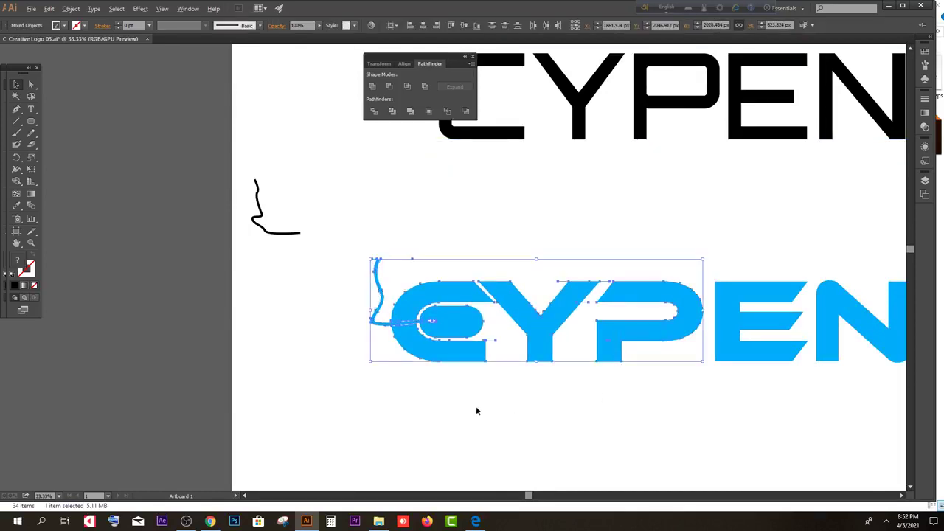
pyautogui.scroll(-2, 476, 406)
pyautogui.moveTo(713, 432); pyautogui.dragTo(355, 345)
pyautogui.moveTo(295, 270); pyautogui.dragTo(383, 344)
pyautogui.press('Delete')
pyautogui.moveTo(497, 381); pyautogui.dragTo(762, 417)
pyautogui.scroll(-1, 578, 399)
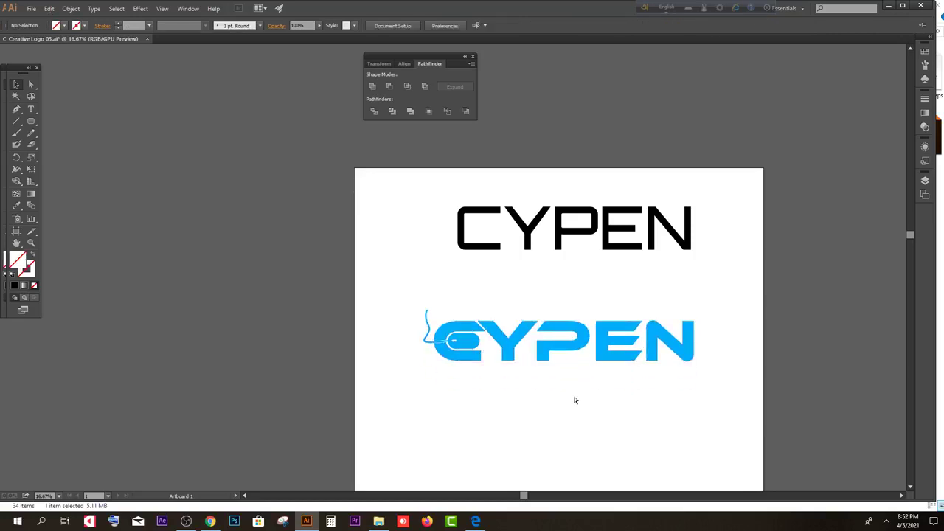
pyautogui.hotkey('ctrl', 's')
# - Move both CYPEN wordmarks together off the artboard onto the empty canvas at its left side
pyautogui.moveTo(385, 194); pyautogui.dragTo(747, 414)
pyautogui.scroll(-2, 746, 405)
pyautogui.moveTo(632, 317); pyautogui.dragTo(277, 215)
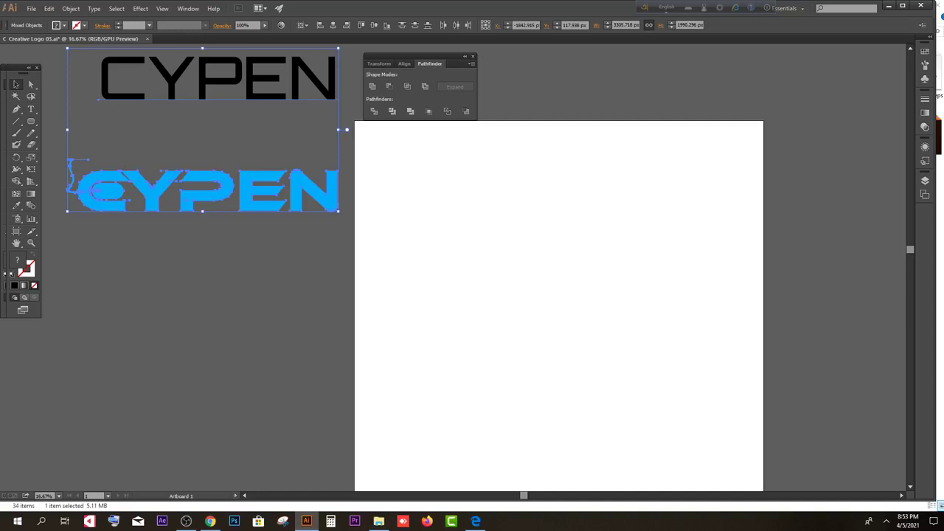
pyautogui.click(638, 323)
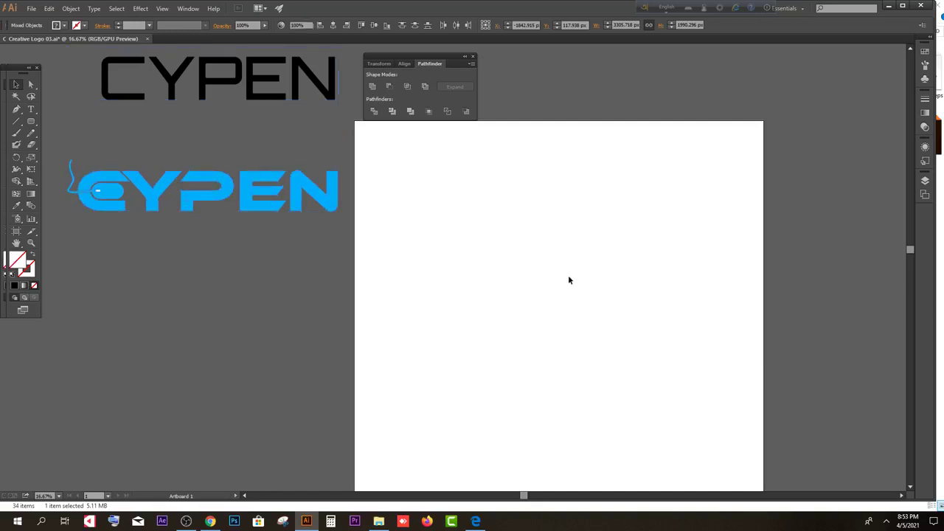
# - Group the letters, mouse and cord of the blue CYPEN logo into one object
pyautogui.moveTo(424, 264); pyautogui.dragTo(81, 164)
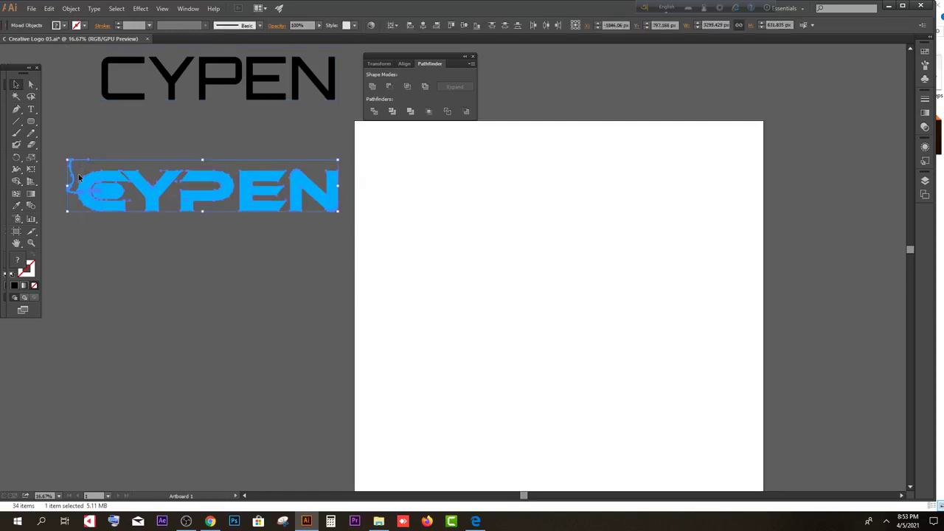
pyautogui.click(647, 276)
pyautogui.hotkey('ctrl', '-')
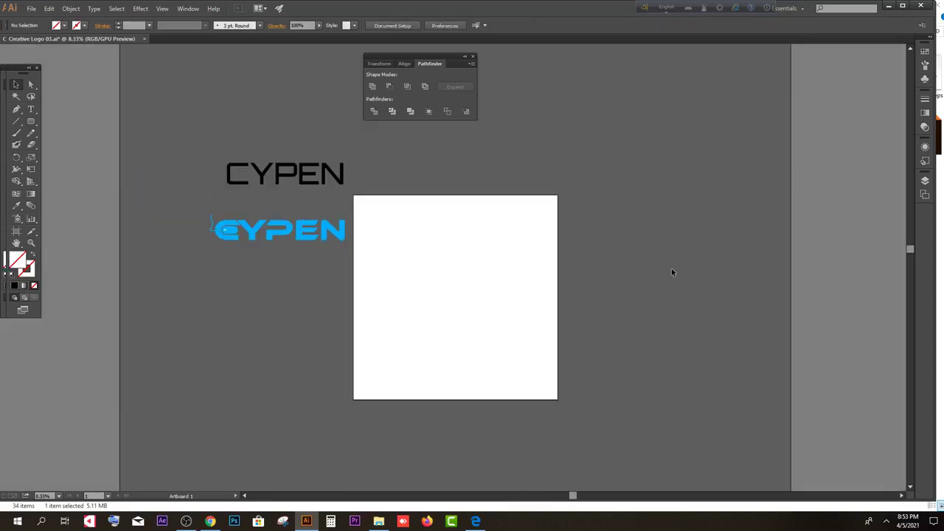
pyautogui.scroll(-1, 500, 270)
pyautogui.scroll(1, 422, 272)
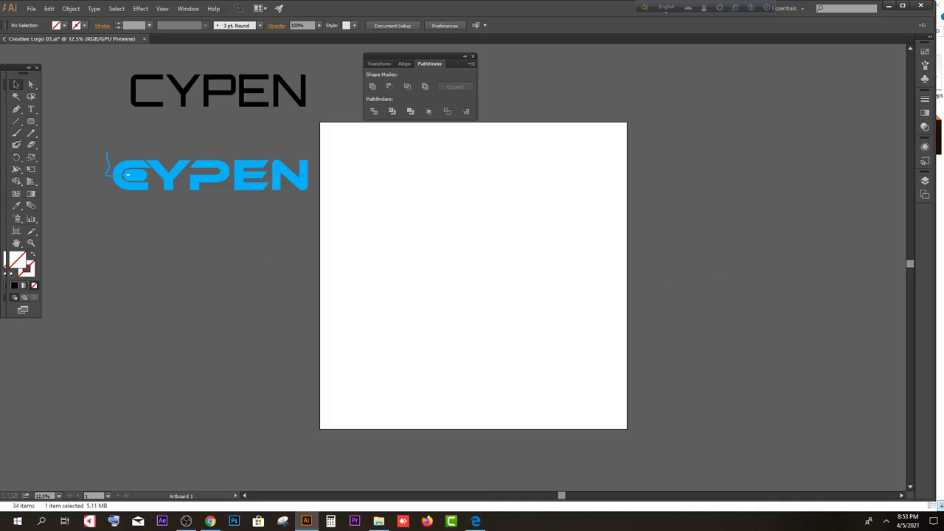
# - Draw a rectangle of about 4856 × 4912 px covering almost the whole artboard, leaving a narrow margin
pyautogui.hotkey('alt', 'Tab')
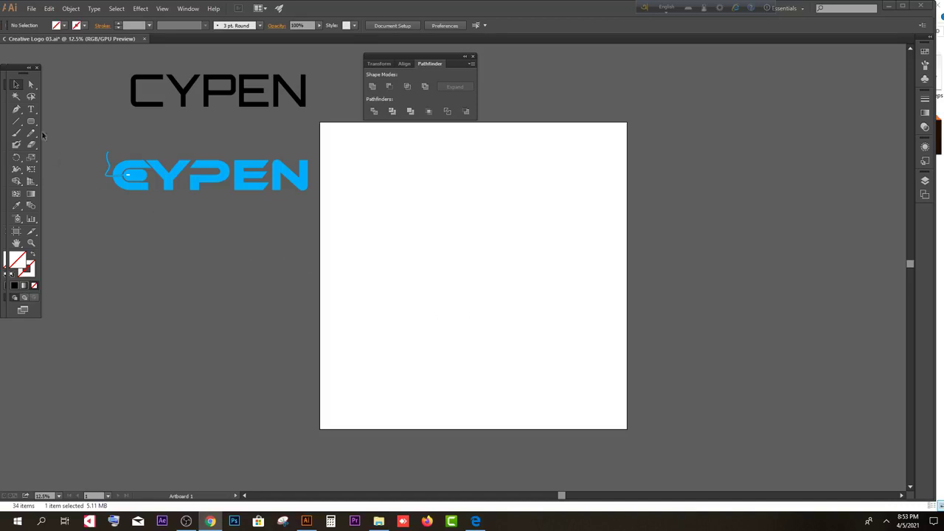
pyautogui.moveTo(31, 122); pyautogui.dragTo(53, 124)
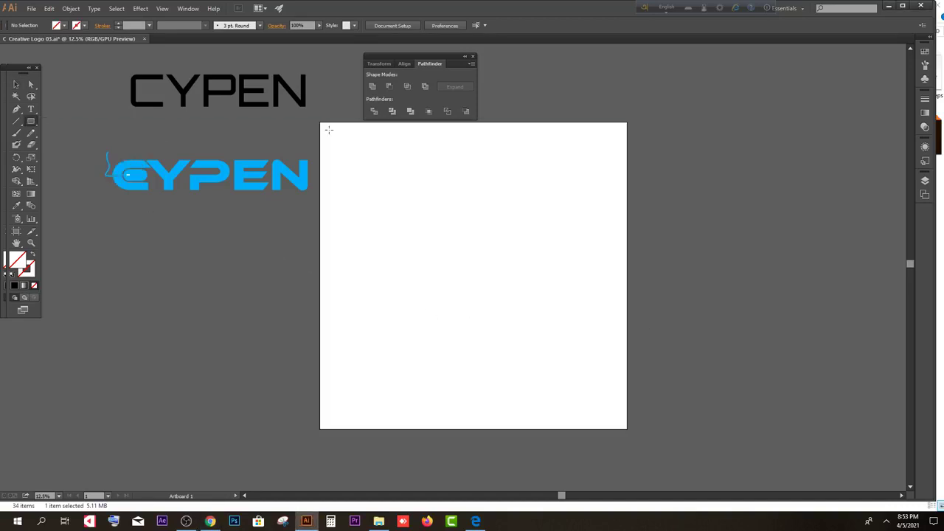
pyautogui.moveTo(323, 124); pyautogui.dragTo(622, 427)
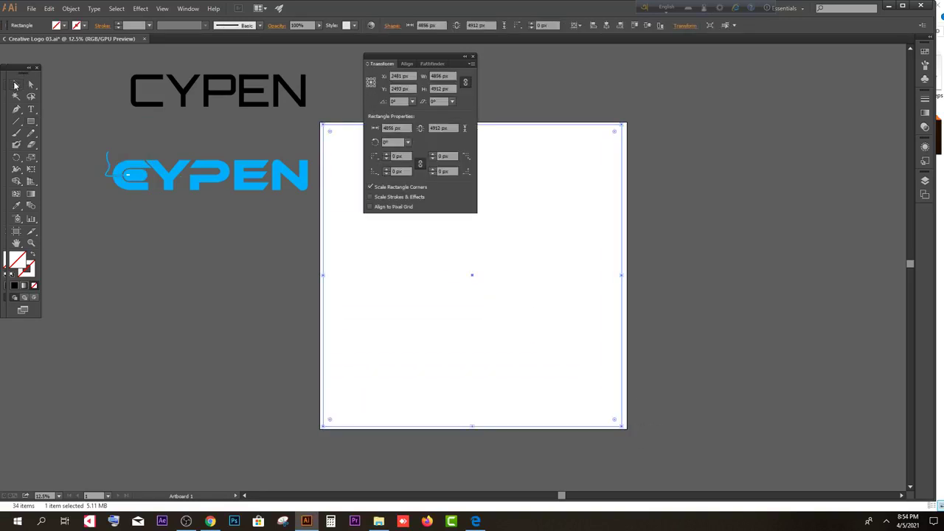
pyautogui.click(15, 85)
# - Fill the artboard rectangle with the dark navy colour 0A243D
pyautogui.doubleClick(20, 266)
pyautogui.click(555, 284)
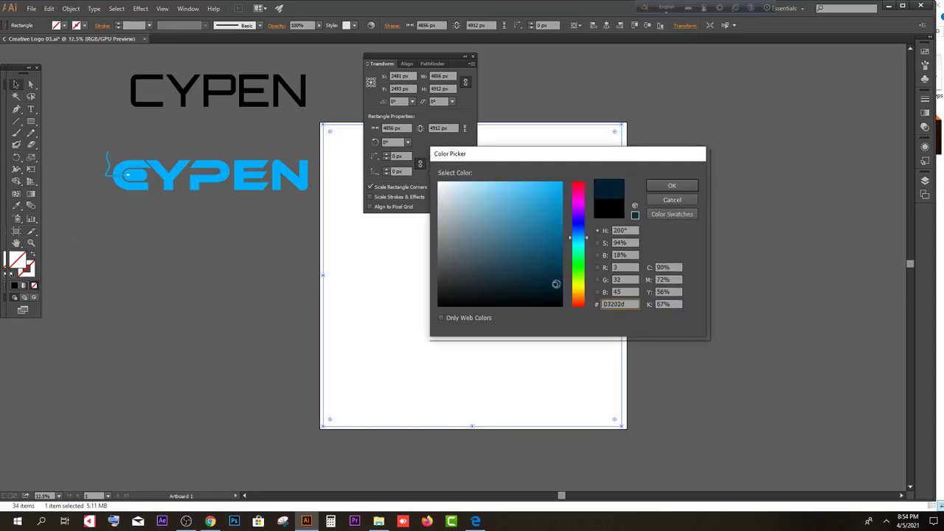
pyautogui.moveTo(579, 231); pyautogui.dragTo(579, 239)
pyautogui.click(559, 282)
pyautogui.click(581, 225)
pyautogui.click(578, 243)
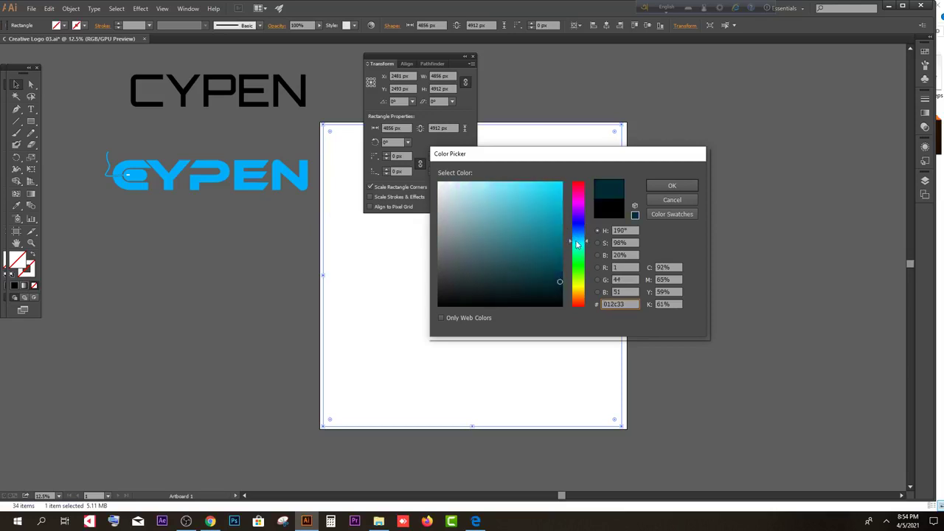
pyautogui.click(572, 225)
pyautogui.click(578, 219)
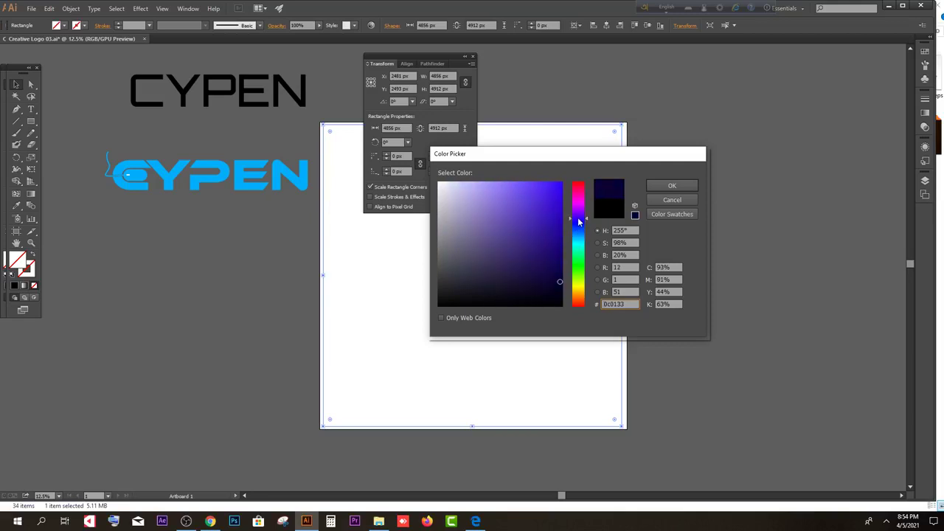
pyautogui.moveTo(556, 211); pyautogui.dragTo(559, 285)
pyautogui.moveTo(636, 300); pyautogui.dragTo(584, 303)
pyautogui.write('0A243D')
pyautogui.click(672, 185)
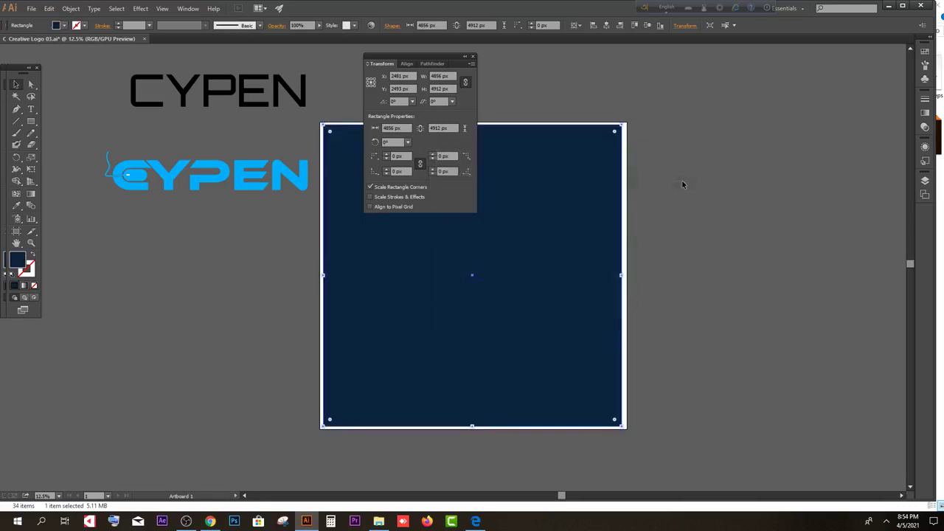
# - Hide the Transform settings and widen the navy rectangle to about 4888 px to even out its side margins
pyautogui.scroll(1, 221, 379)
pyautogui.click(195, 372)
pyautogui.click(467, 339)
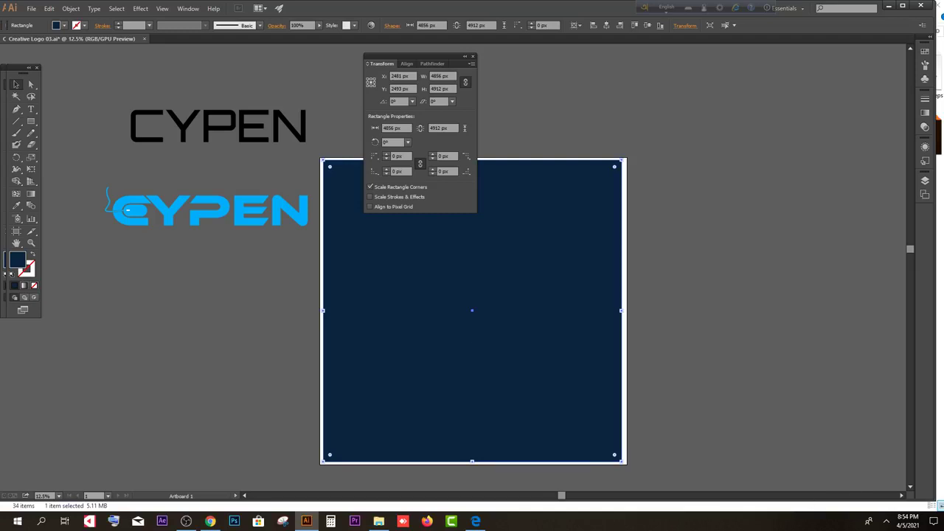
pyautogui.click(210, 521)
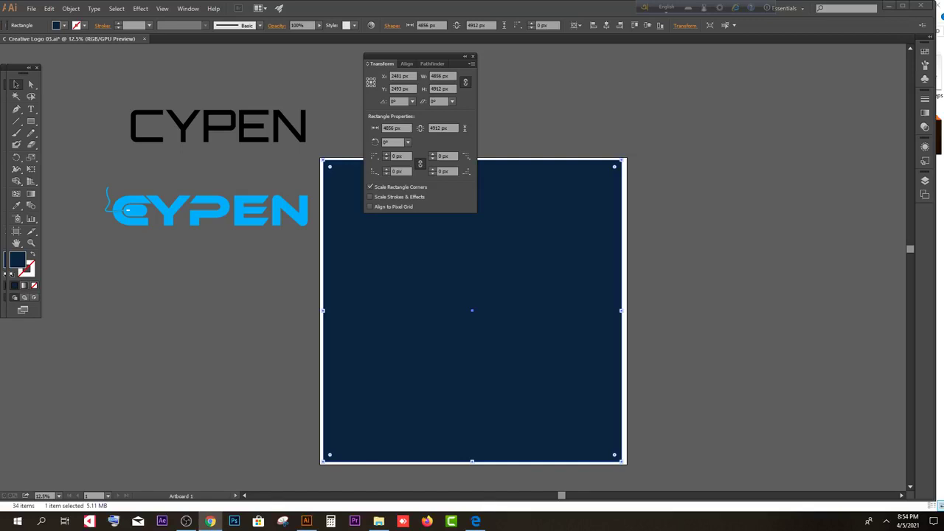
pyautogui.click(473, 56)
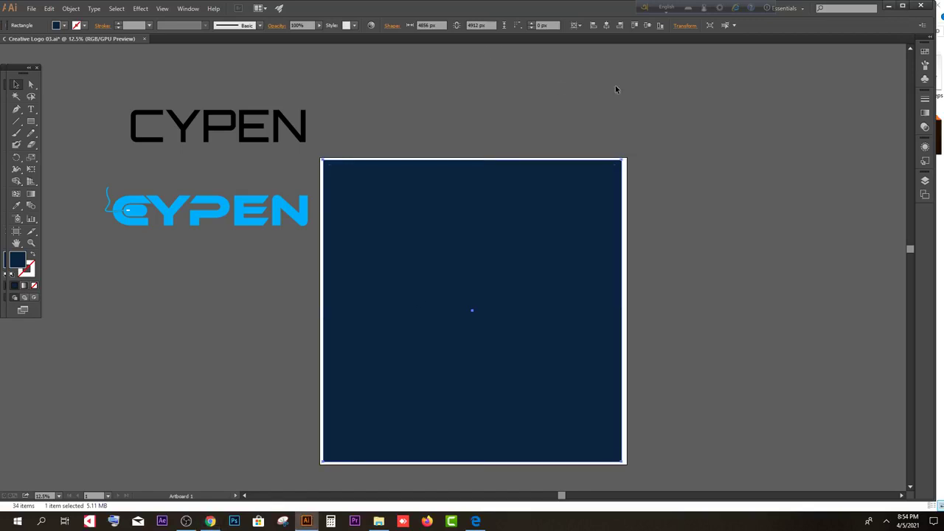
pyautogui.moveTo(624, 310); pyautogui.dragTo(626, 311)
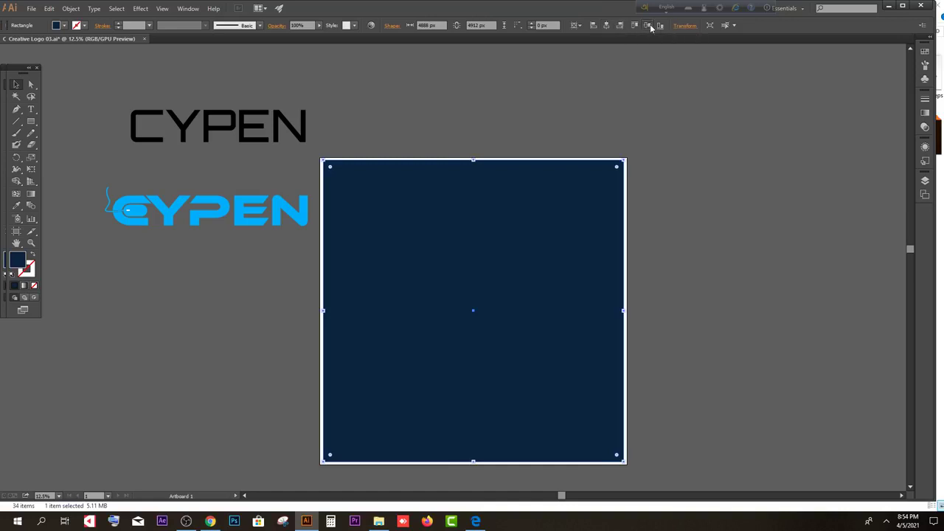
pyautogui.scroll(-1, 523, 351)
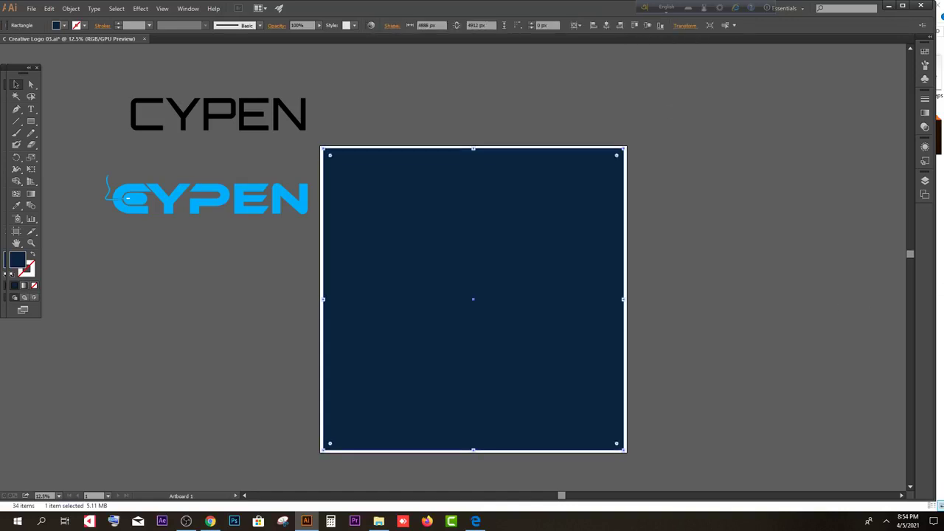
pyautogui.click(810, 259)
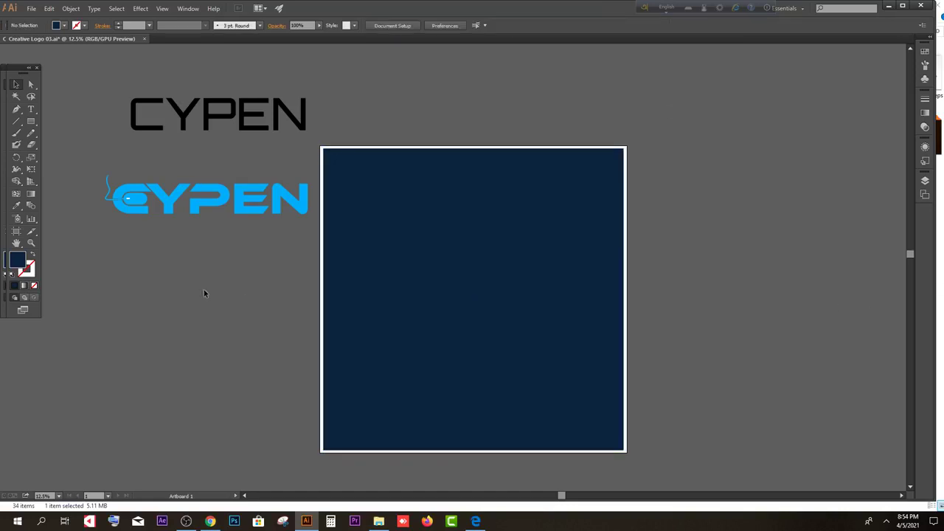
# - Place the grouped blue CYPEN logo on the navy background and bring it to the front
pyautogui.click(292, 227)
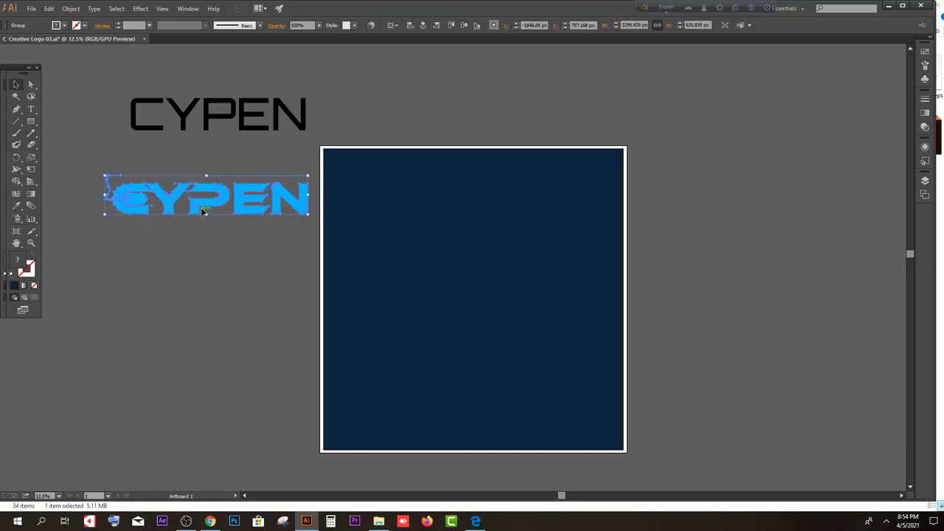
pyautogui.moveTo(202, 211); pyautogui.dragTo(450, 294)
pyautogui.rightClick(451, 292)
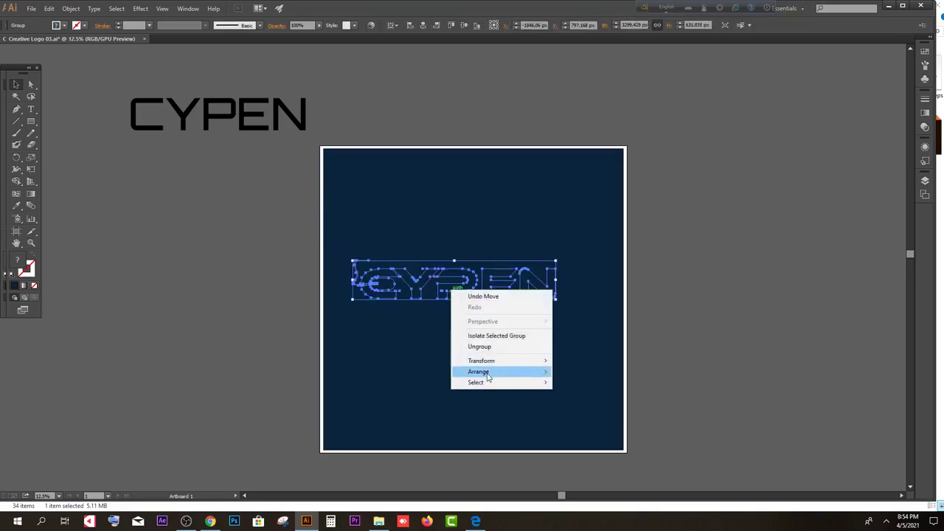
pyautogui.moveTo(486, 373)
pyautogui.click(585, 373)
pyautogui.moveTo(393, 352); pyautogui.dragTo(417, 293)
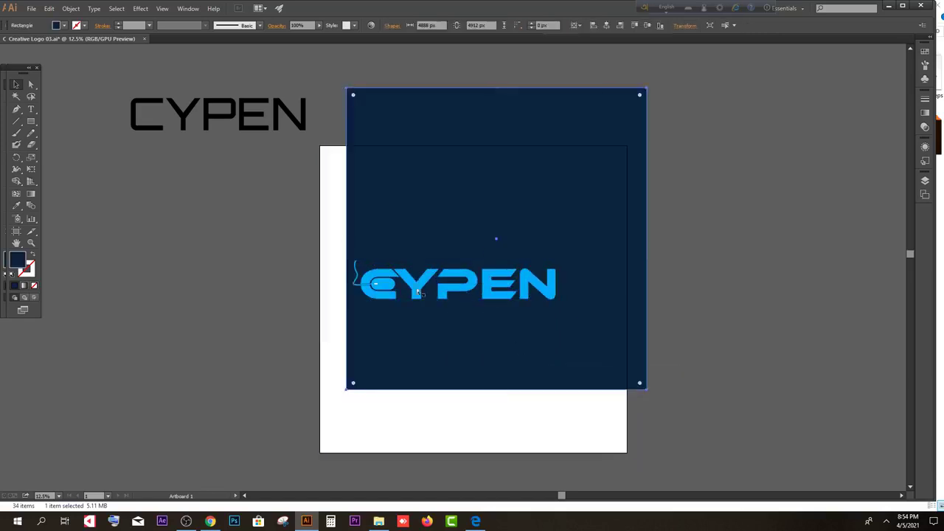
pyautogui.hotkey('ctrl', 'z')
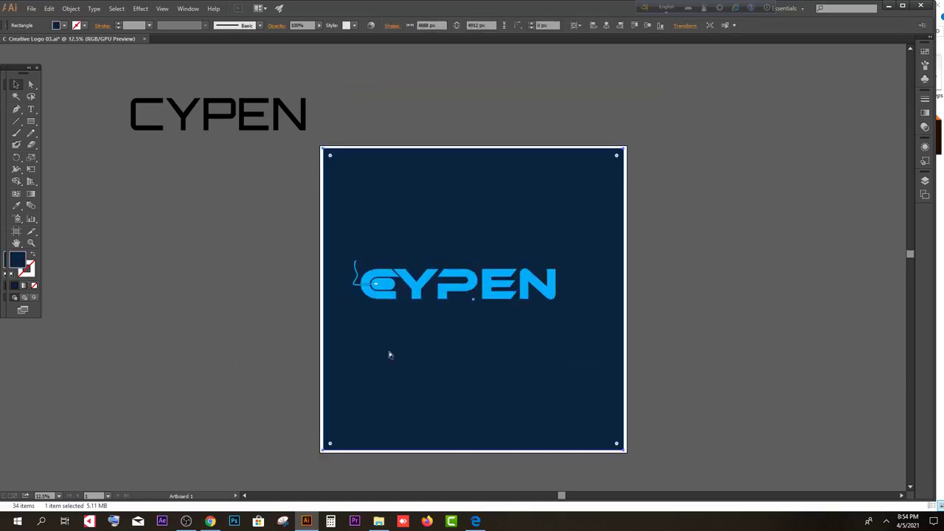
pyautogui.click(225, 338)
# - Position the blue logo in the upper part of the navy background and place a duplicate below it in the lower part
pyautogui.click(451, 300)
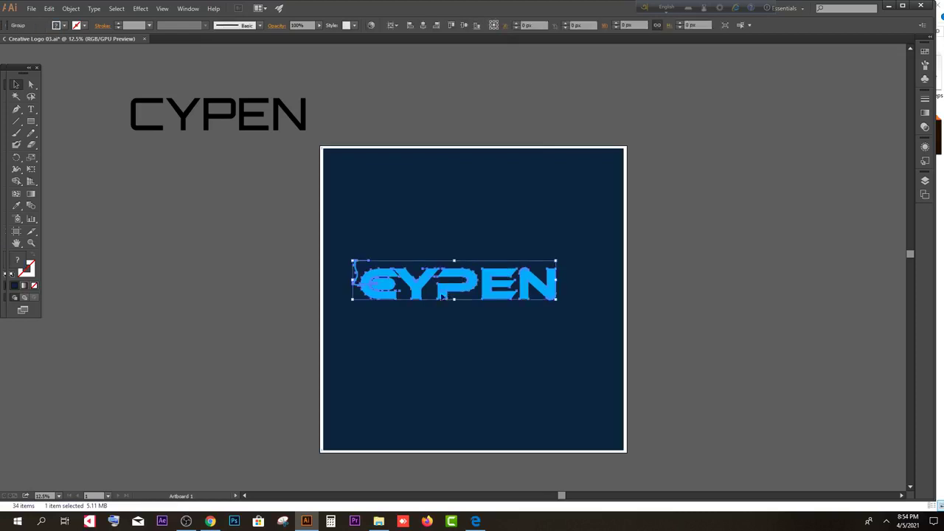
pyautogui.moveTo(452, 299); pyautogui.dragTo(461, 378)
pyautogui.click(412, 376)
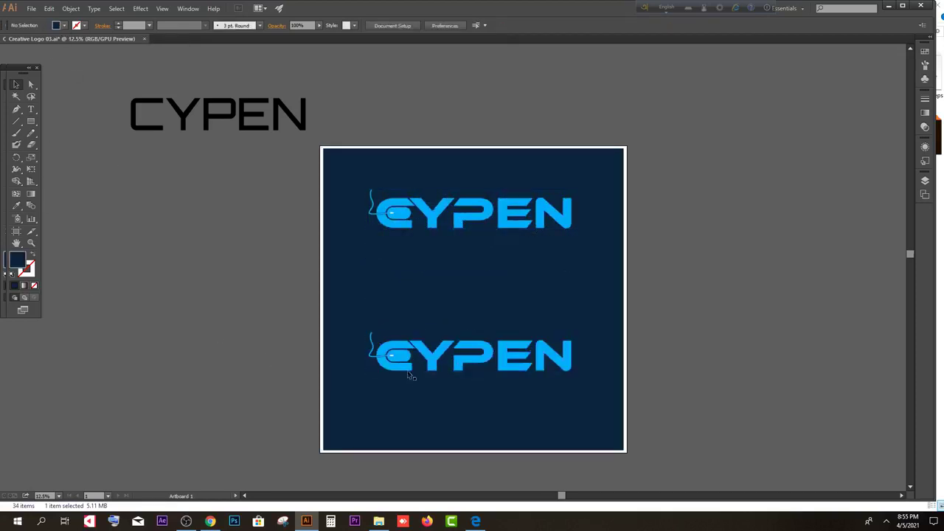
# - Ungroup the lower copy of the CYPEN logo
pyautogui.click(404, 365)
pyautogui.rightClick(403, 367)
pyautogui.click(430, 425)
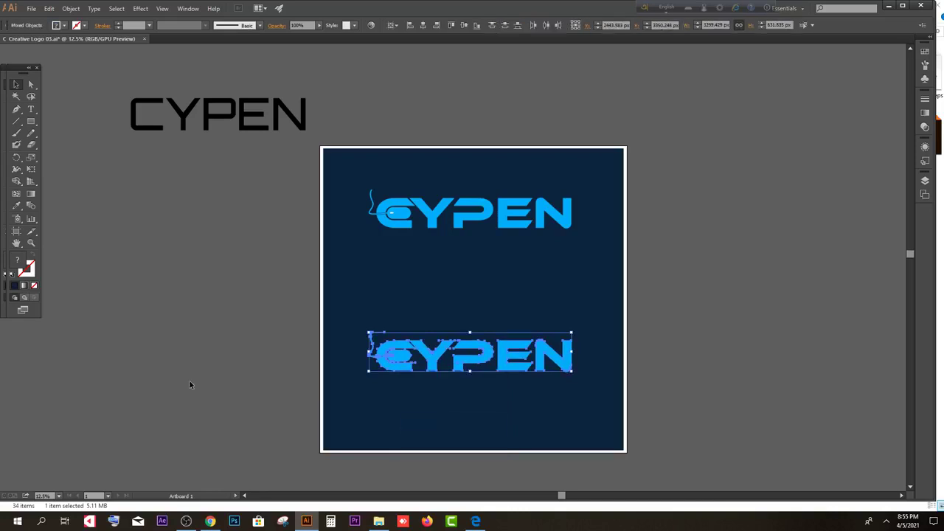
pyautogui.click(189, 384)
# - Try to cut the white scroll-wheel shape out of the lower logo's mouse body with the Shape Builder tool
pyautogui.scroll(3, 386, 379)
pyautogui.scroll(2, 401, 312)
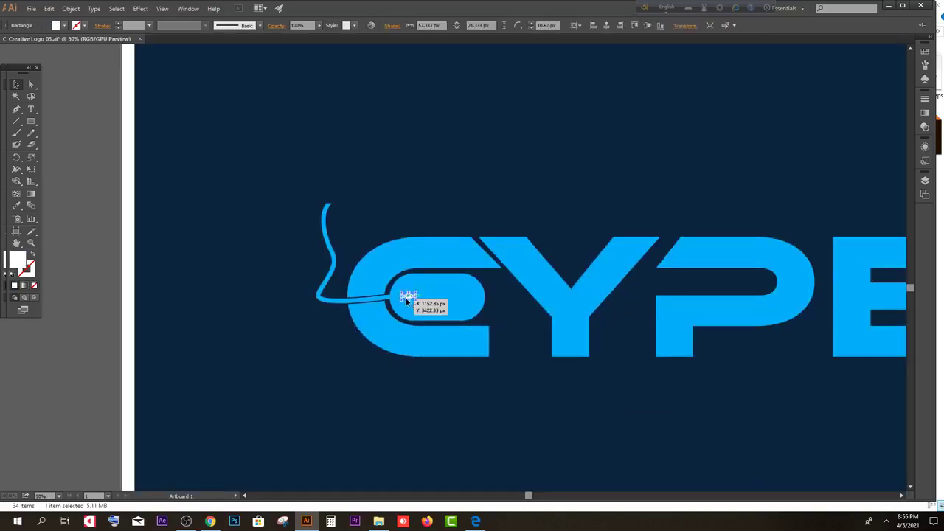
pyautogui.moveTo(253, 202); pyautogui.dragTo(526, 395)
pyautogui.scroll(2, 385, 265)
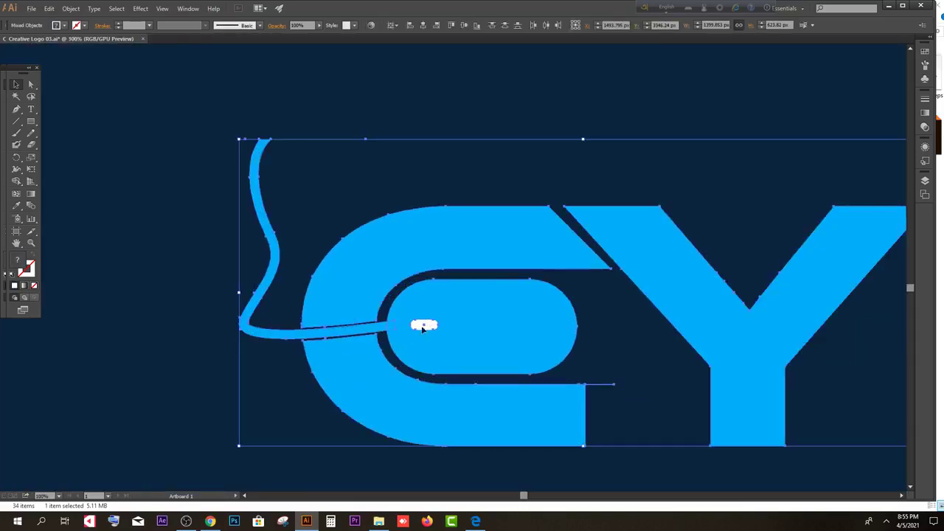
pyautogui.click(16, 182)
pyautogui.moveTo(16, 182); pyautogui.dragTo(63, 186)
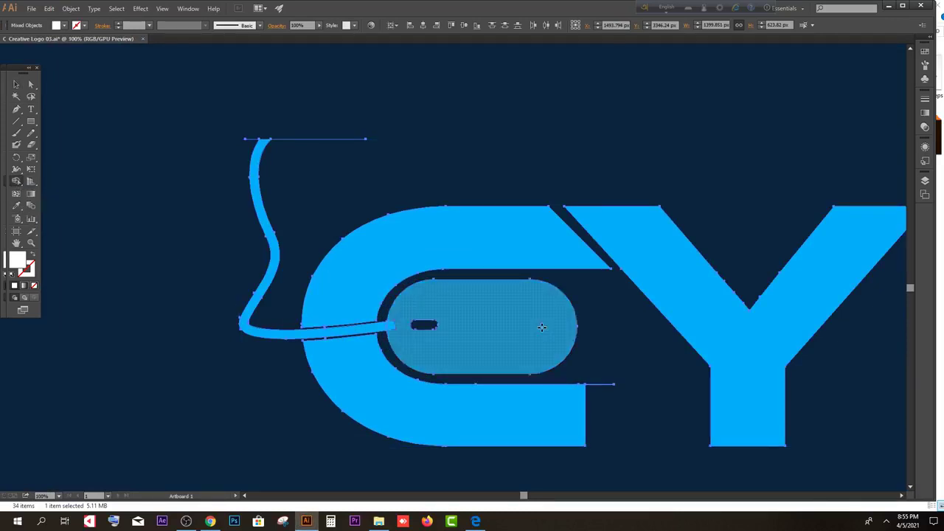
pyautogui.click(16, 84)
pyautogui.click(340, 253)
pyautogui.scroll(-4, 215, 264)
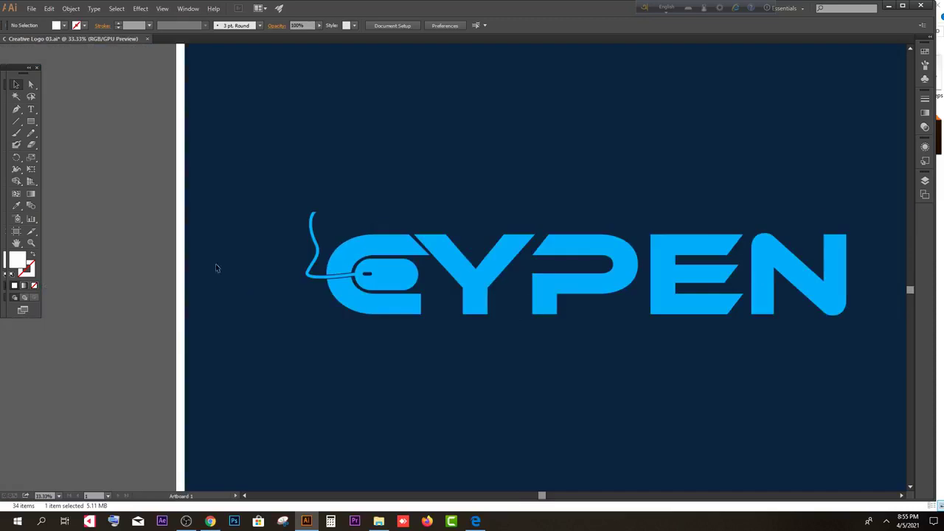
# - Undo the scroll-wheel cutout in the lower logo's mouse
pyautogui.scroll(1, 221, 259)
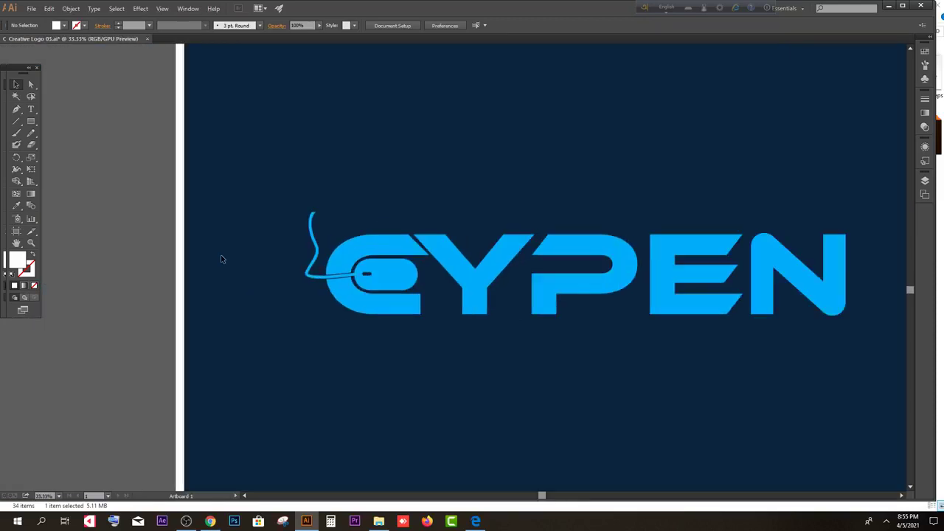
pyautogui.hotkey('ctrl', 'z')
pyautogui.click(221, 254)
pyautogui.scroll(2, 257, 264)
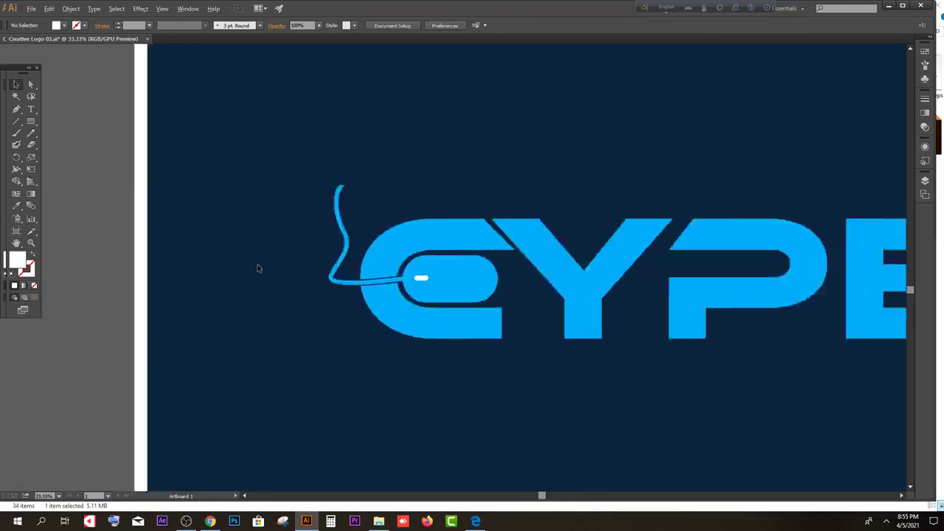
# - Recolour the lower logo's upper C shape and YPEN letters cyan after trying two blue swatches
pyautogui.scroll(-3, 257, 264)
pyautogui.moveTo(357, 184); pyautogui.dragTo(703, 262)
pyautogui.click(64, 25)
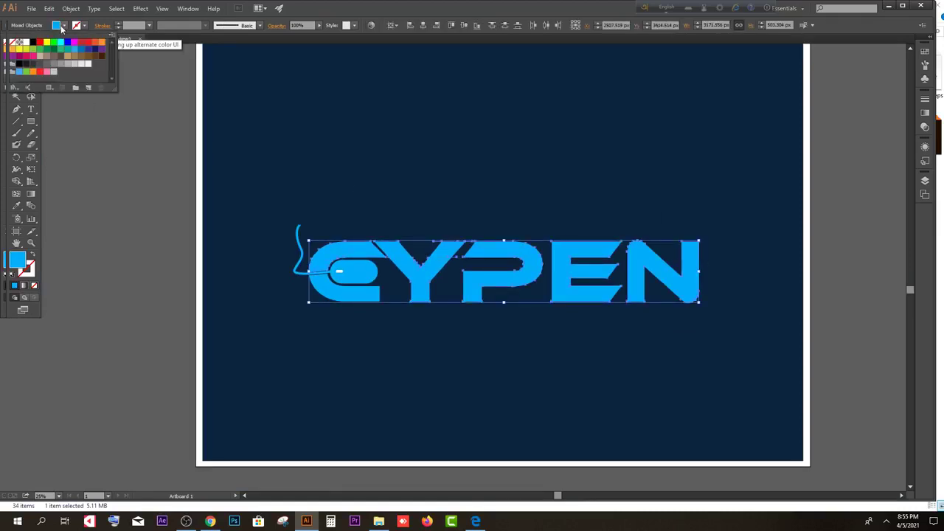
pyautogui.click(84, 49)
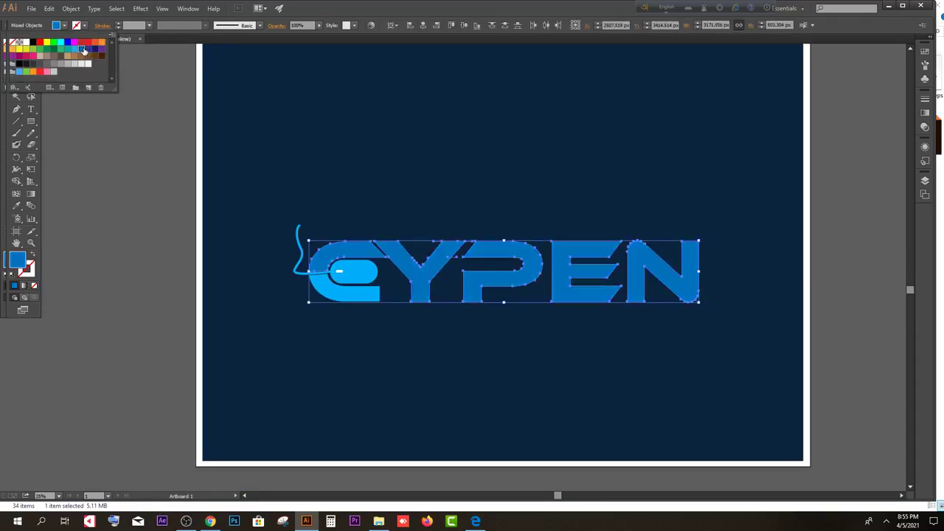
pyautogui.click(75, 51)
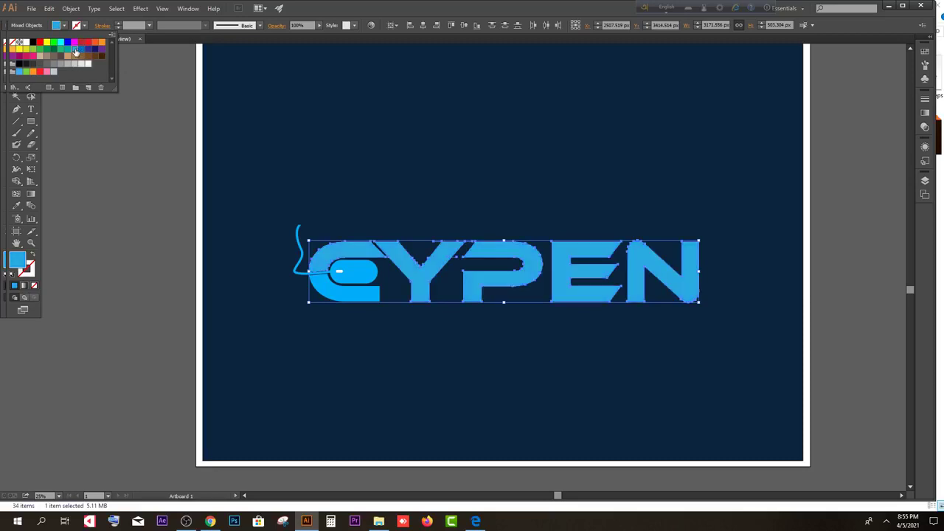
pyautogui.click(60, 43)
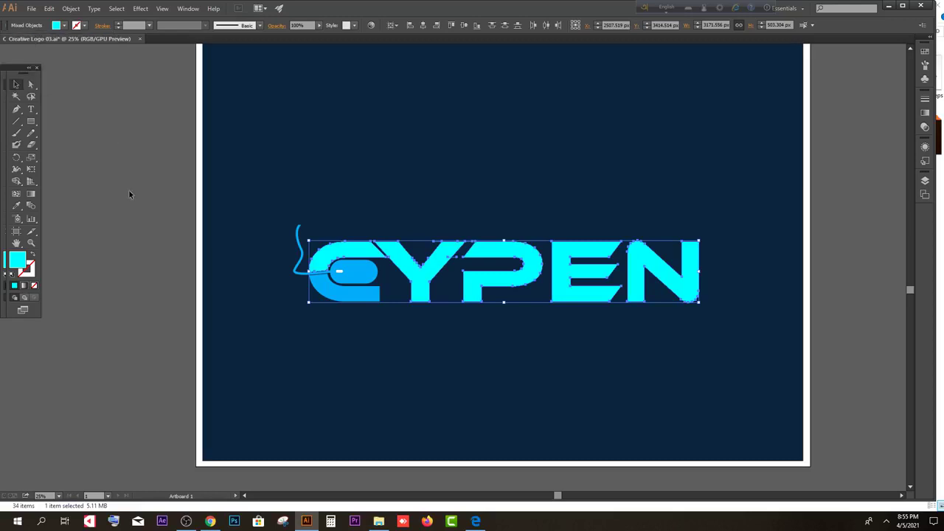
pyautogui.click(129, 191)
# - Recolour the lower logo's upper C shape and YPEN letters yellow after trying two orange swatches
pyautogui.moveTo(363, 204); pyautogui.dragTo(701, 252)
pyautogui.click(56, 26)
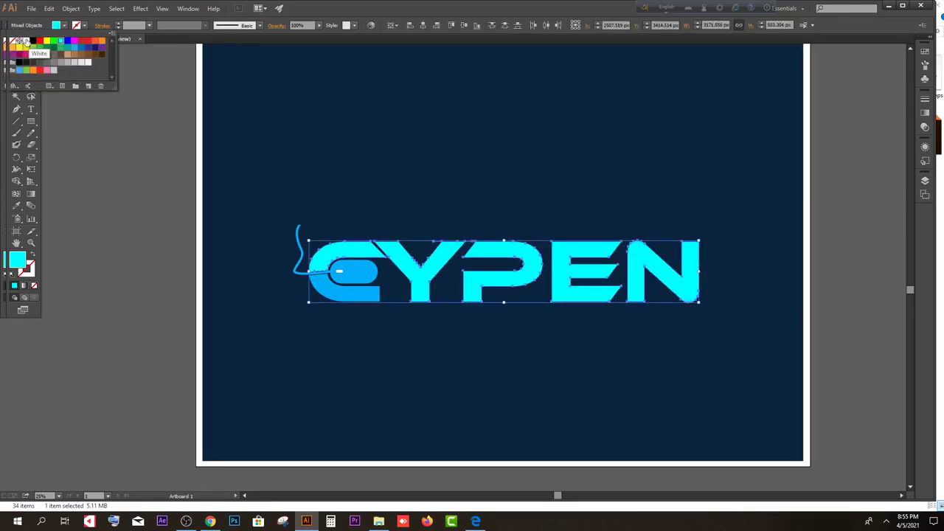
pyautogui.click(96, 42)
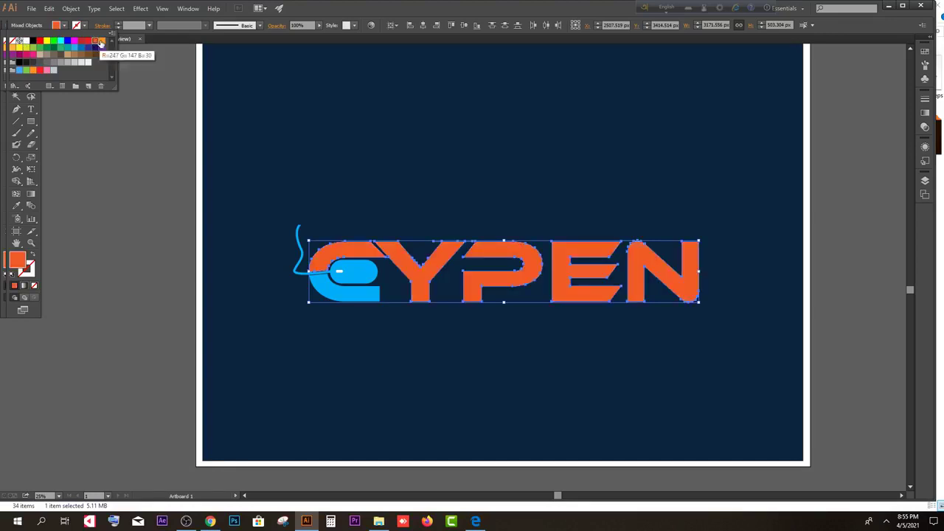
pyautogui.click(101, 42)
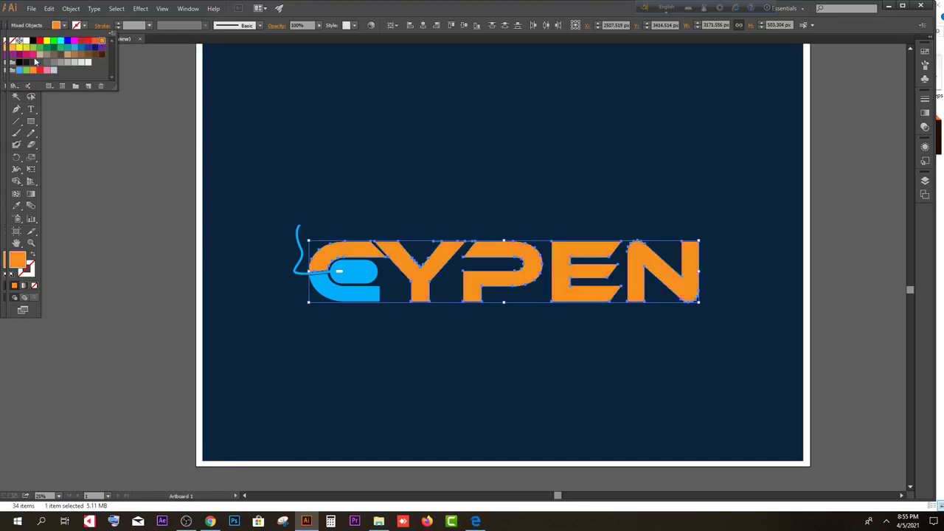
pyautogui.click(22, 48)
pyautogui.click(92, 153)
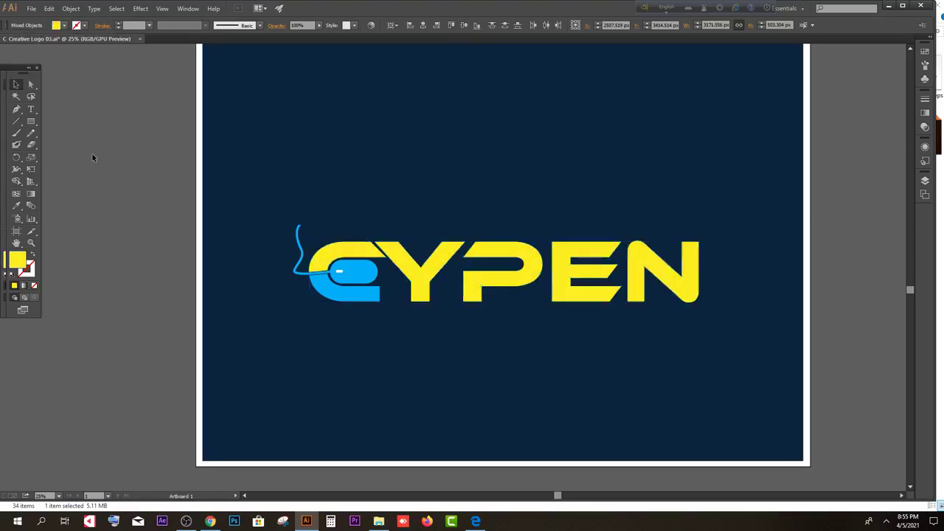
# - Match the lower C part, mouse body and cable of the lower logo to the letters' yellow with the Eyedropper
pyautogui.keyDown('alt'); pyautogui.scroll(2, 350, 329); pyautogui.keyUp('alt')
pyautogui.click(363, 218)
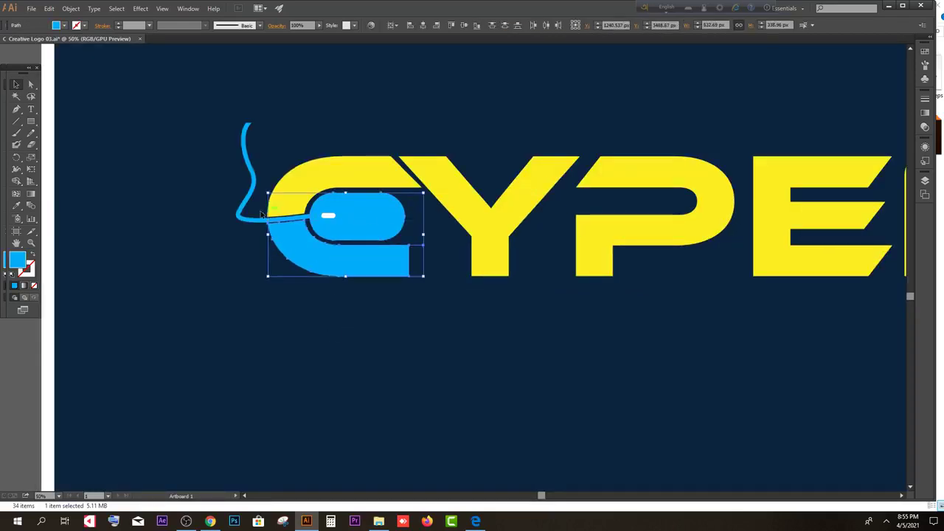
pyautogui.keyDown('shift'); pyautogui.click(262, 214); pyautogui.keyUp('shift')
pyautogui.press('i')
pyautogui.click(354, 183)
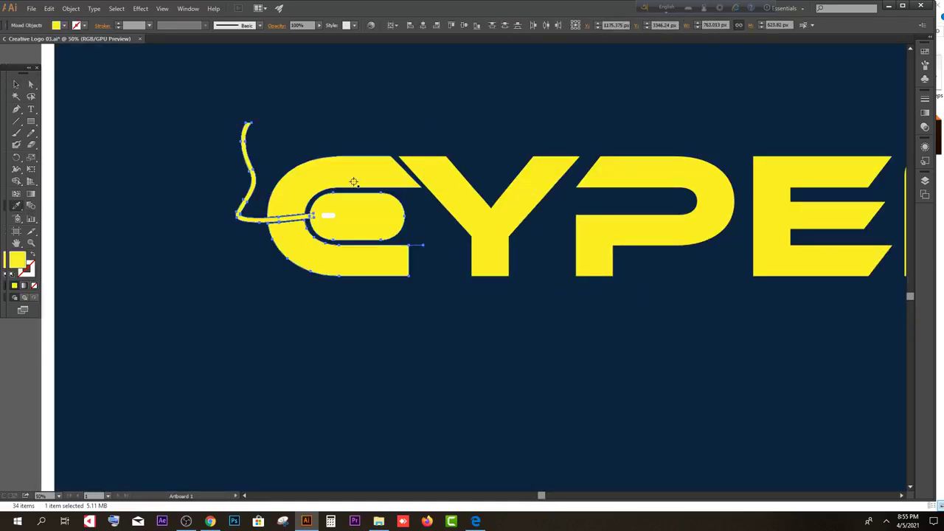
pyautogui.press('v')
pyautogui.click(157, 230)
pyautogui.scroll(-3, 308, 330)
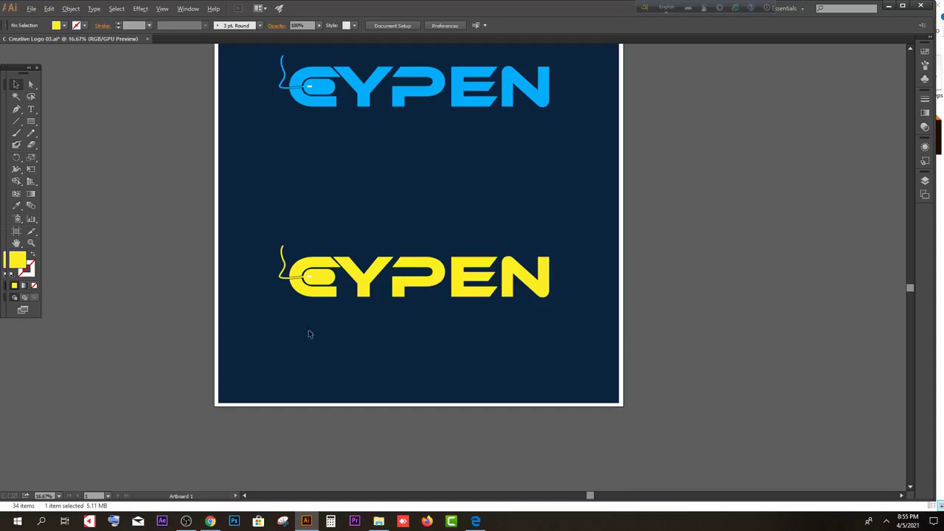
# - Fill the scroll-wheel shape on the yellow logo's mouse with the navy background colour using the Eyedropper
pyautogui.click(314, 271)
pyautogui.click(417, 352)
pyautogui.keyDown('alt'); pyautogui.scroll(3, 347, 295); pyautogui.keyUp('alt')
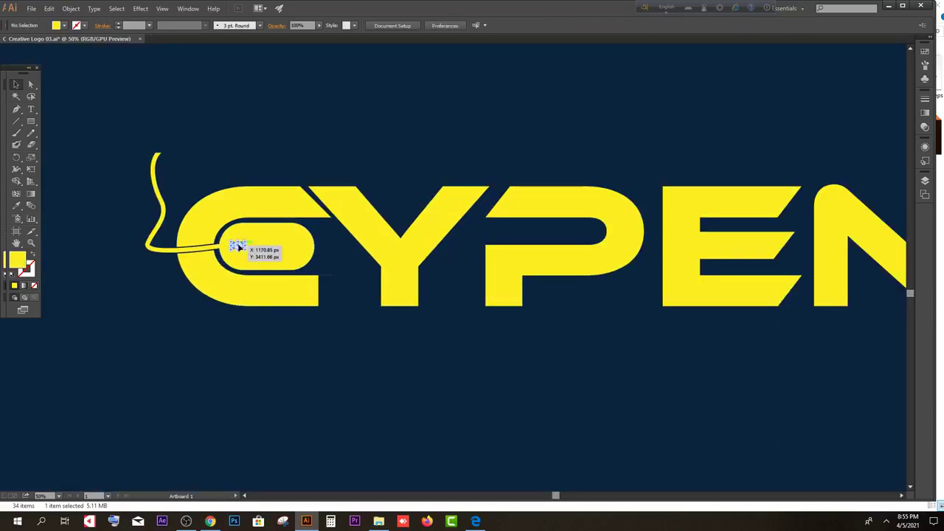
pyautogui.click(238, 247)
pyautogui.click(17, 206)
pyautogui.click(98, 183)
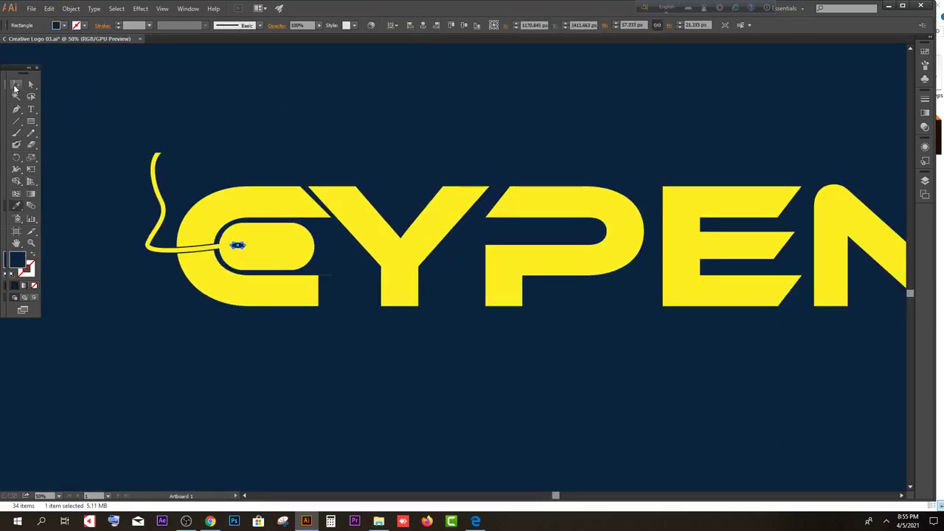
pyautogui.click(14, 87)
pyautogui.click(387, 119)
# - Delete the yellow logo copy and move the blue logo down towards the middle of the navy background
pyautogui.scroll(-4, 391, 122)
pyautogui.scroll(2, 493, 237)
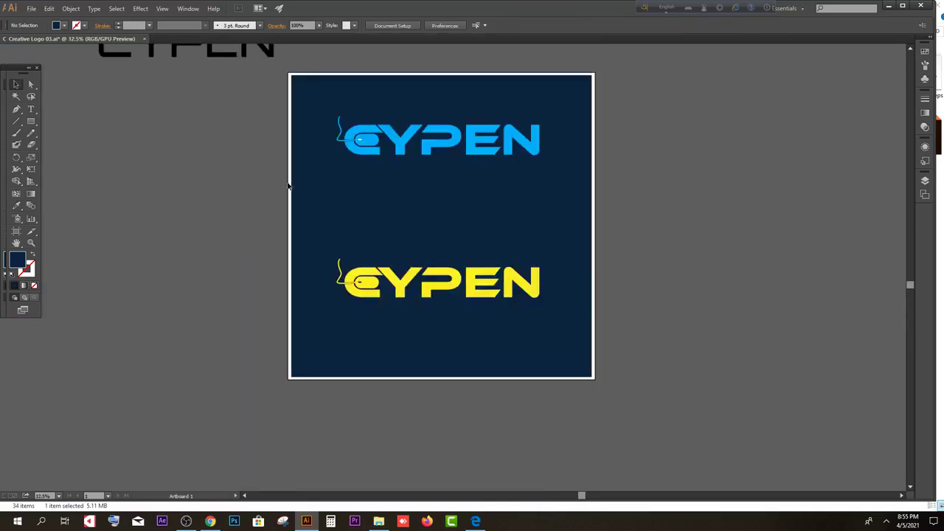
pyautogui.moveTo(295, 219); pyautogui.dragTo(555, 328)
pyautogui.press('Delete')
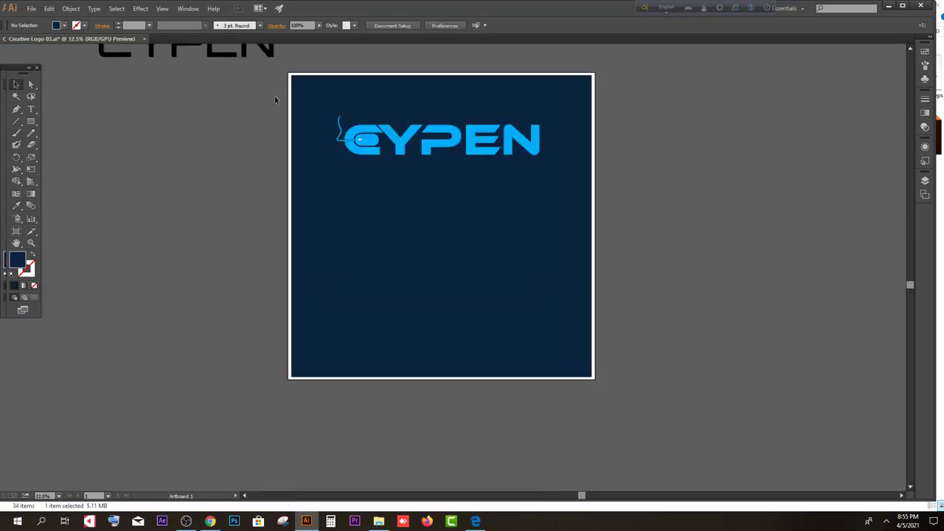
pyautogui.moveTo(275, 99); pyautogui.dragTo(577, 207)
pyautogui.moveTo(478, 143); pyautogui.dragTo(478, 220)
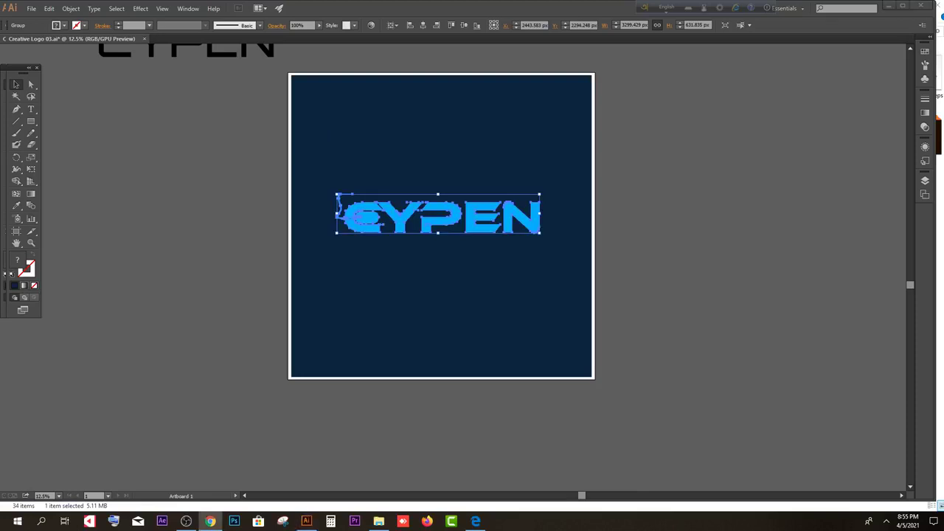
# - Switch to Chrome and search Google Images for TECH LOGO
pyautogui.click(210, 520)
pyautogui.write('TE')
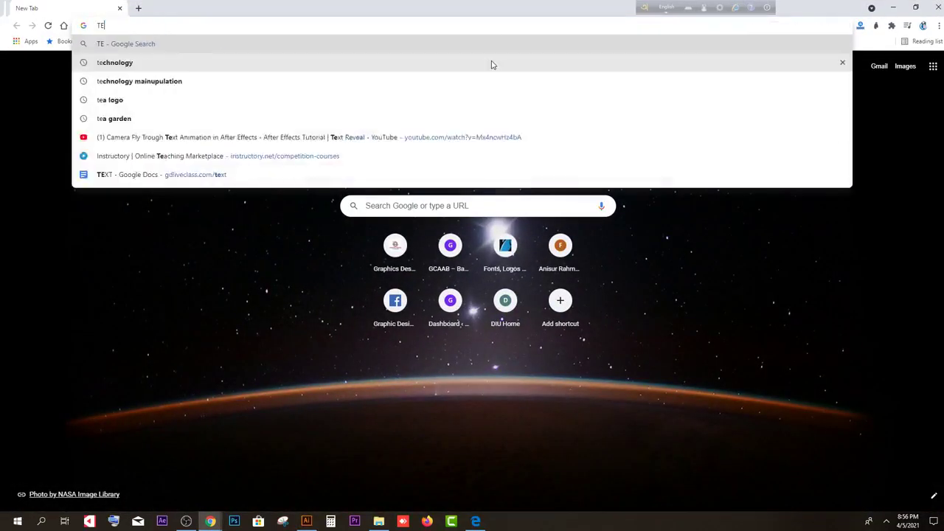
pyautogui.write('CH LOHO')
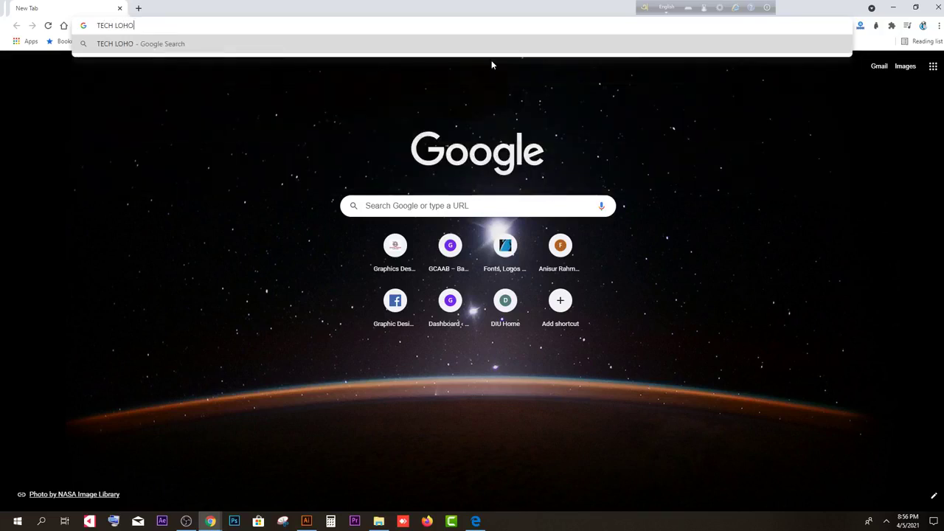
pyautogui.press('Return')
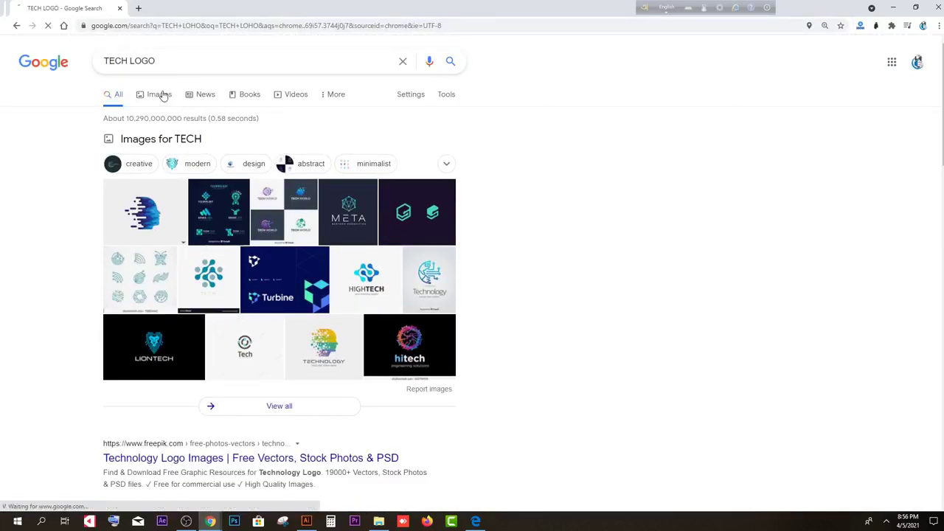
pyautogui.click(159, 94)
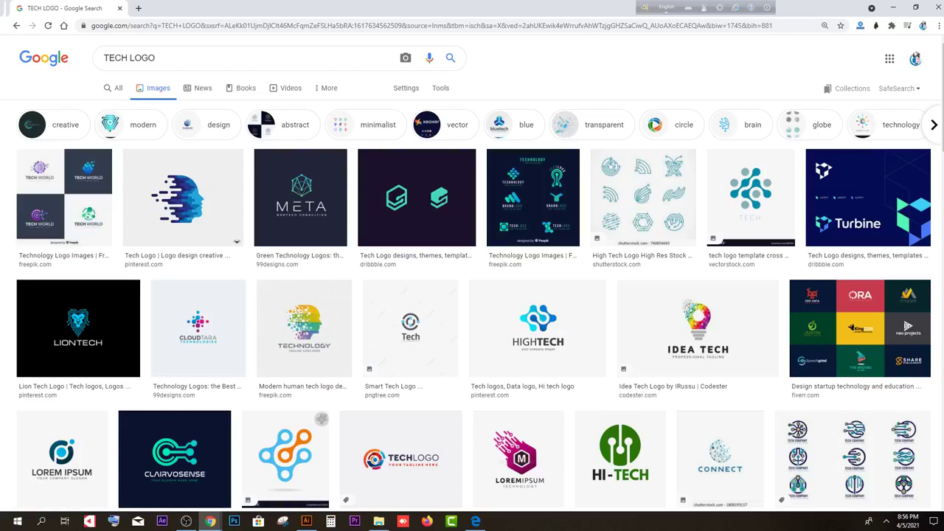
# - Examine the tech logo image results and related previews, such as the Turbine and pidow designs, for colour inspiration
pyautogui.scroll(-2, 538, 306)
pyautogui.scroll(1, 538, 306)
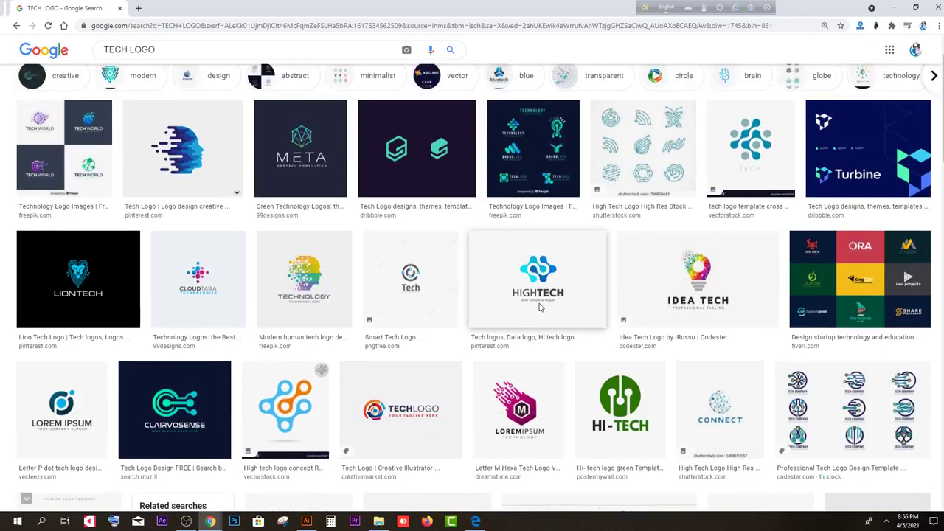
pyautogui.click(845, 163)
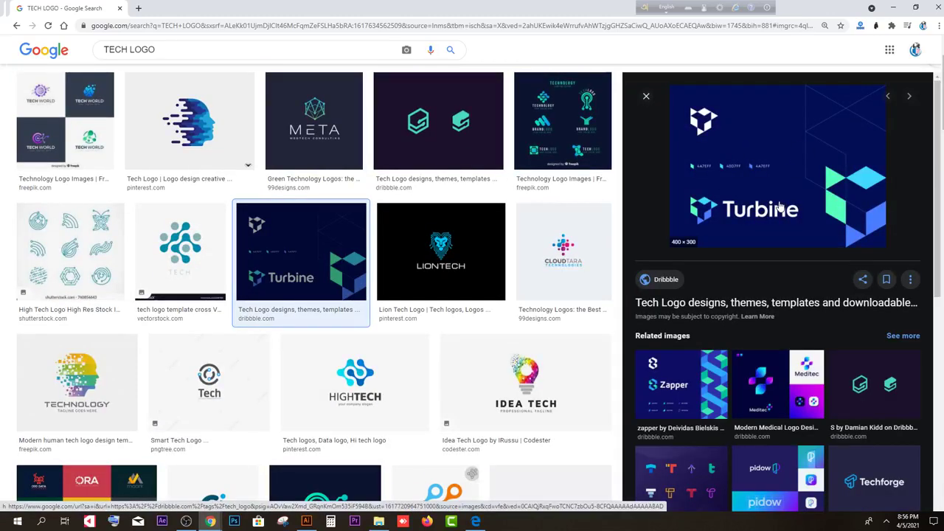
pyautogui.scroll(-3, 780, 207)
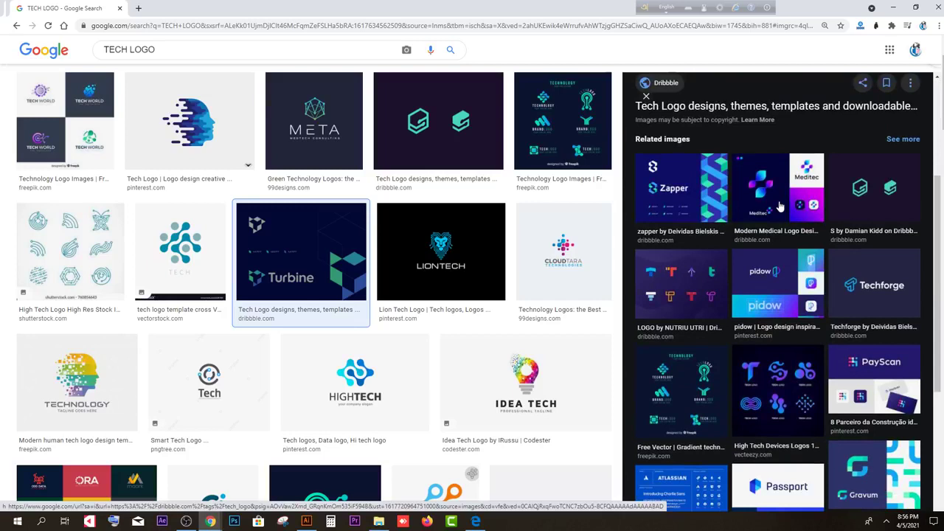
pyautogui.click(769, 293)
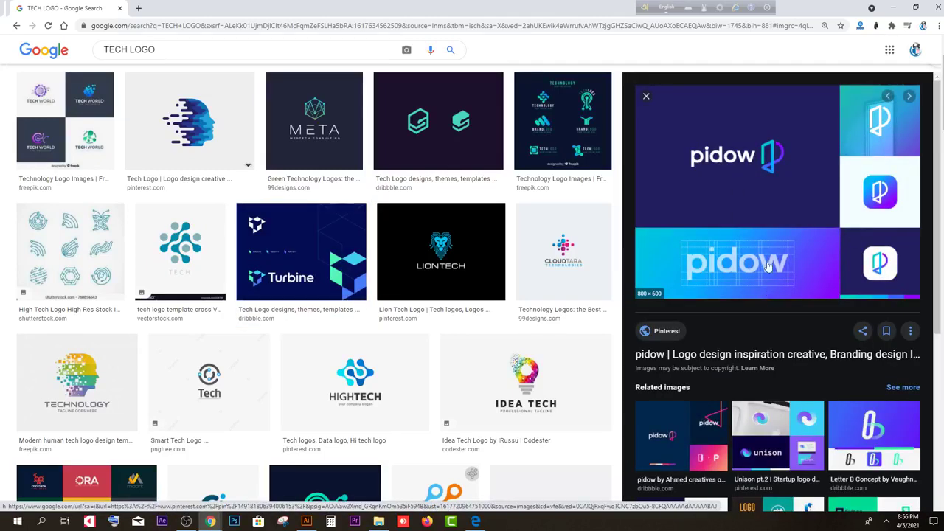
pyautogui.scroll(-1, 767, 288)
pyautogui.click(694, 389)
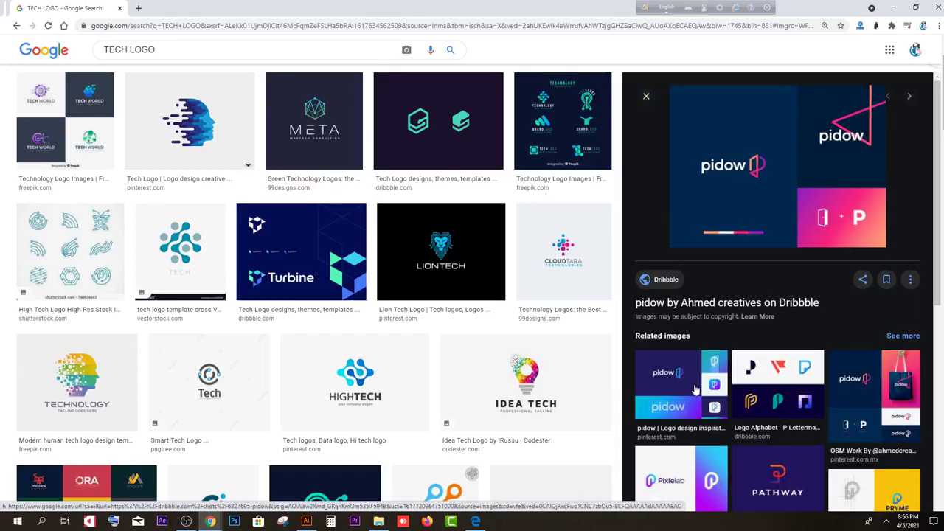
pyautogui.scroll(-3, 694, 388)
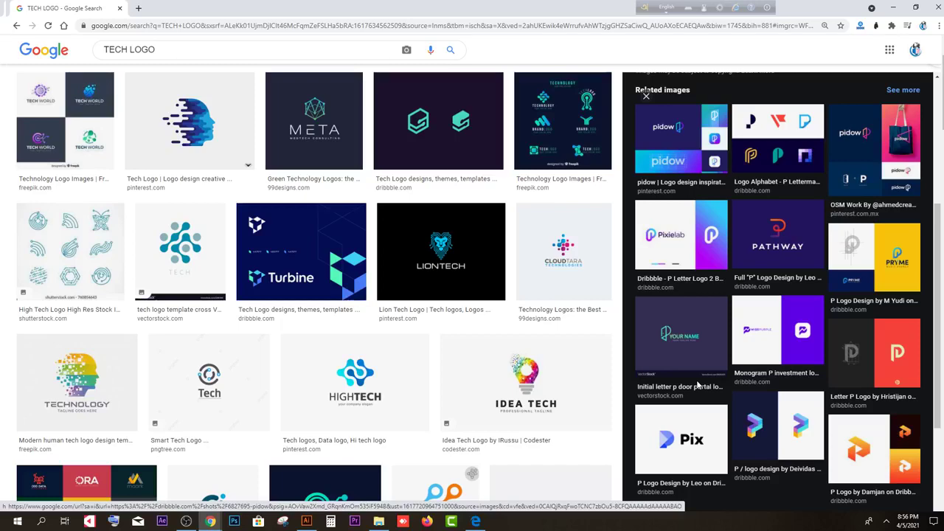
# - Copy the Turbine logo image from Google Images, paste it into the Illustrator document and place it beside the artboard
pyautogui.hotkey('alt', 'Left')
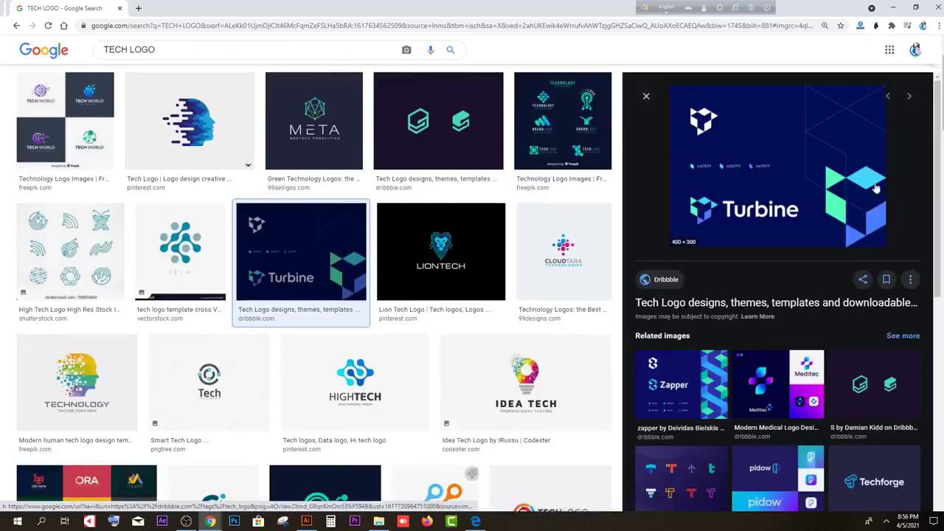
pyautogui.rightClick(878, 148)
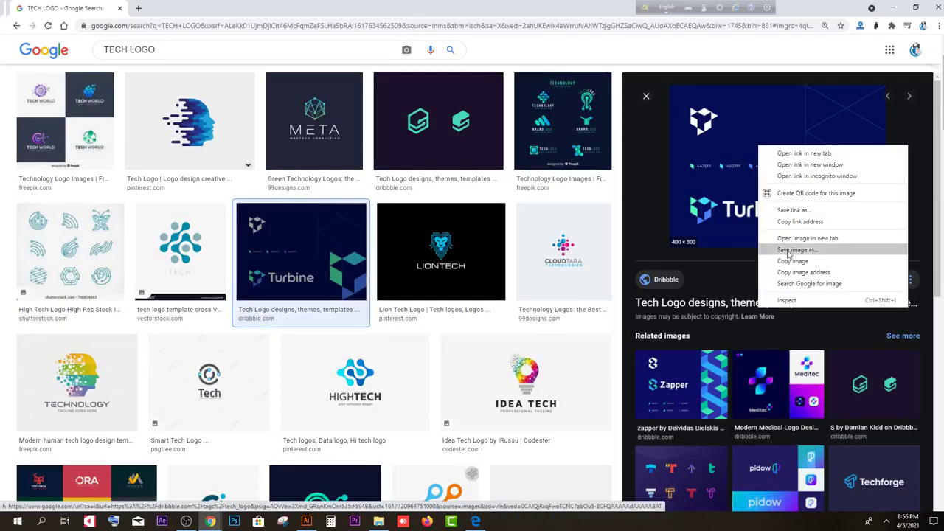
pyautogui.click(797, 263)
pyautogui.click(306, 522)
pyautogui.click(803, 288)
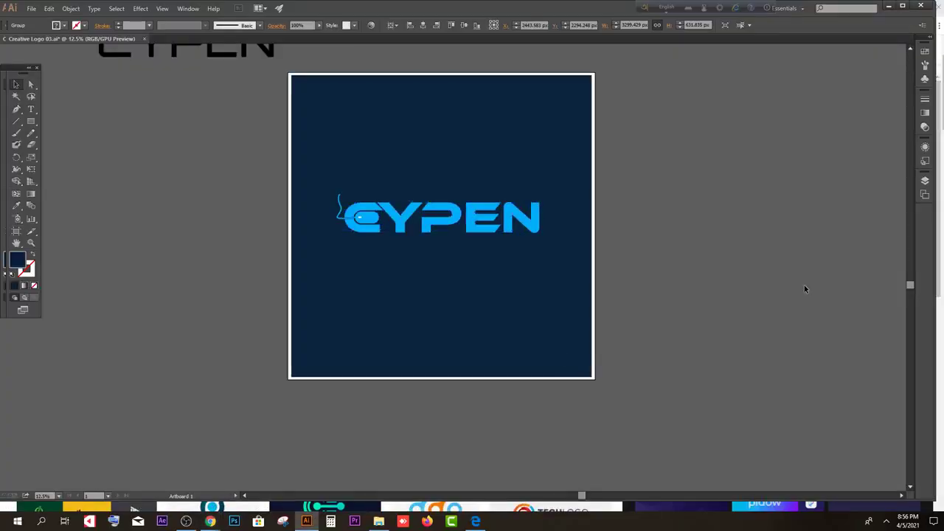
pyautogui.hotkey('ctrl', 'v')
pyautogui.moveTo(455, 269); pyautogui.dragTo(709, 198)
pyautogui.scroll(3, 709, 198)
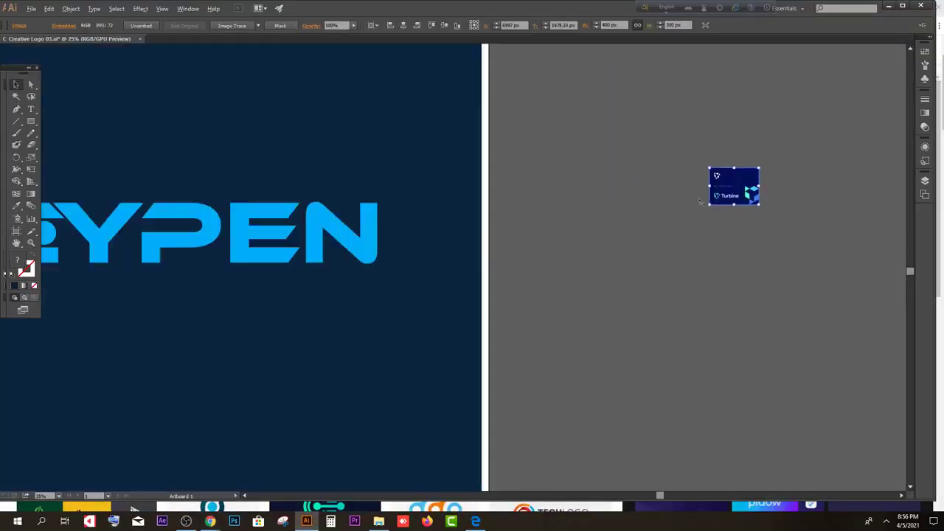
pyautogui.scroll(-3, 701, 188)
# - Recolour the background rectangle with the dark blue sampled from the Turbine image using the Eyedropper
pyautogui.click(476, 131)
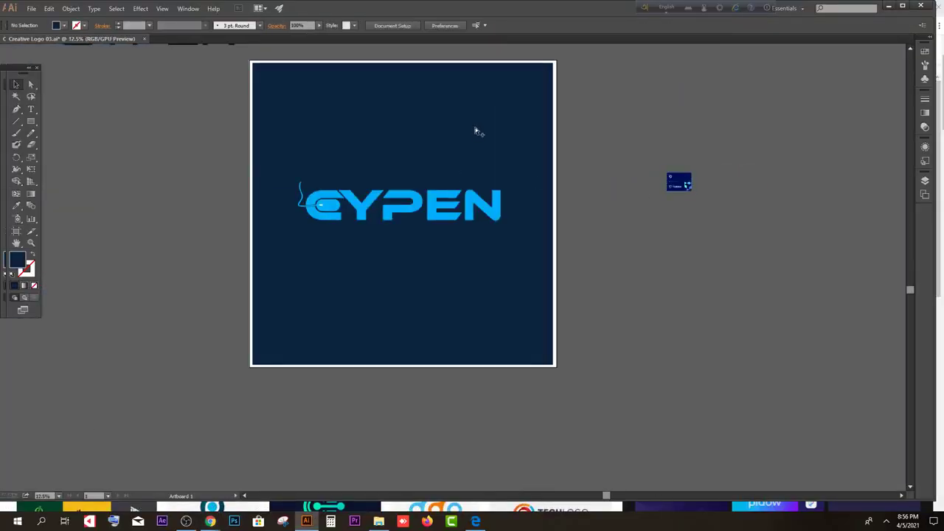
pyautogui.click(476, 131)
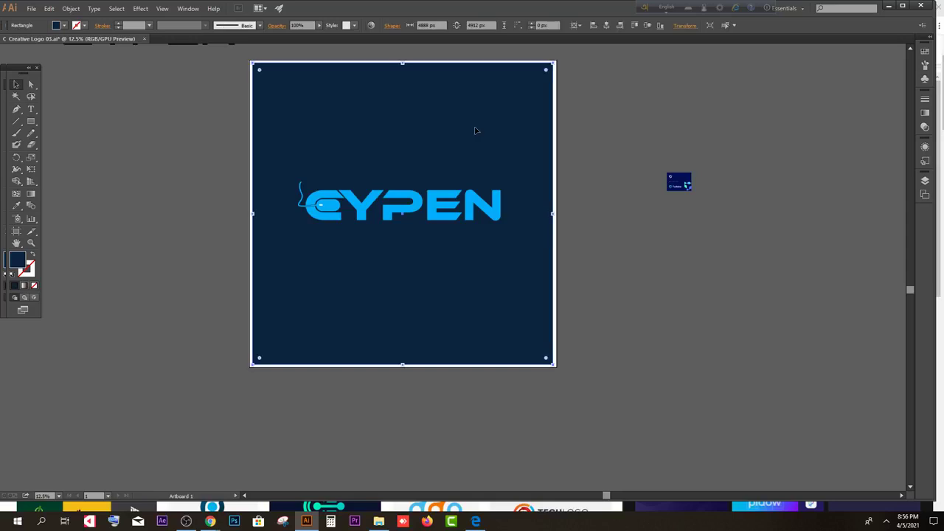
pyautogui.click(172, 151)
pyautogui.click(338, 147)
pyautogui.click(16, 207)
pyautogui.click(684, 175)
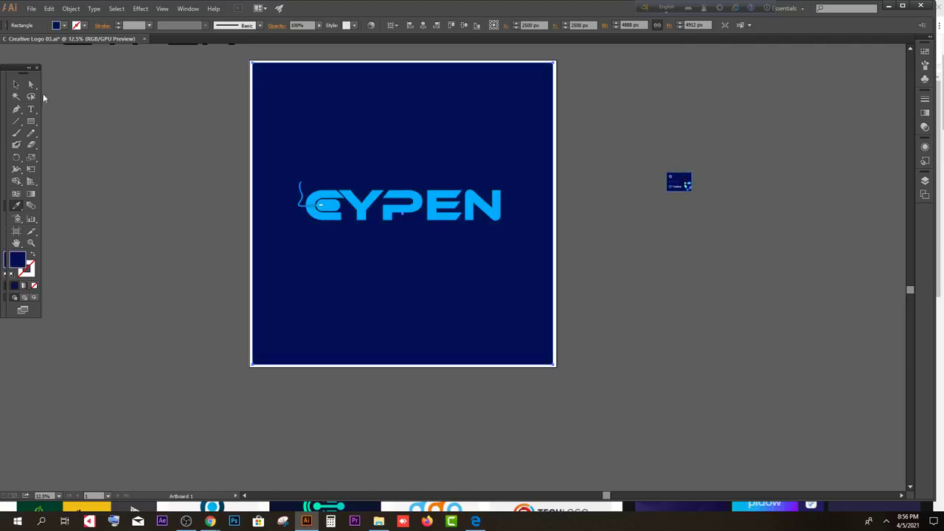
pyautogui.click(16, 84)
pyautogui.hotkey('ctrl', 'shift', 'a')
# - Move the Turbine reference image onto the dark blue background just above the CYPEN logo
pyautogui.click(295, 134)
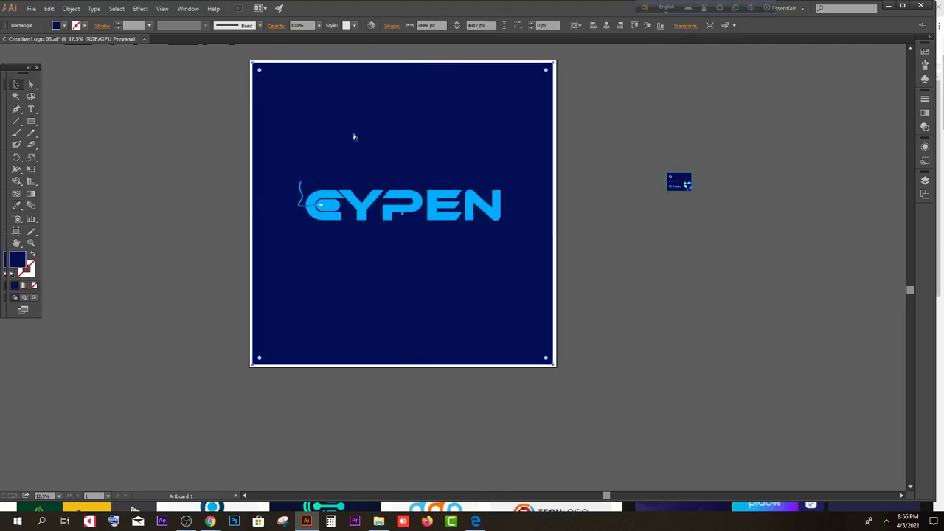
pyautogui.scroll(1, 725, 204)
pyautogui.moveTo(680, 204); pyautogui.dragTo(407, 175)
pyautogui.scroll(2, 407, 174)
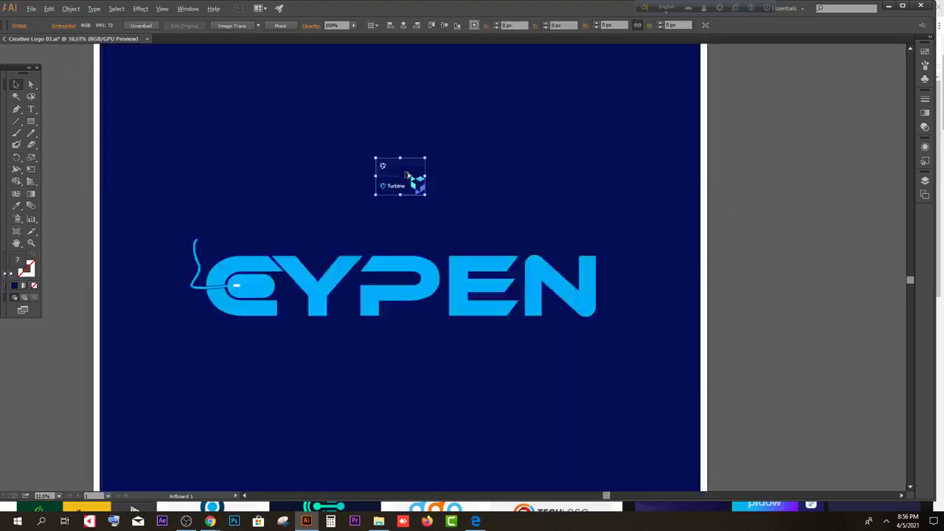
# - Ungroup the CYPEN logo so its individual shapes can be selected separately, and clear the selection
pyautogui.scroll(2, 407, 175)
pyautogui.scroll(-2, 379, 193)
pyautogui.hotkey('ctrl', 'shift', 'a')
pyautogui.scroll(1, 221, 258)
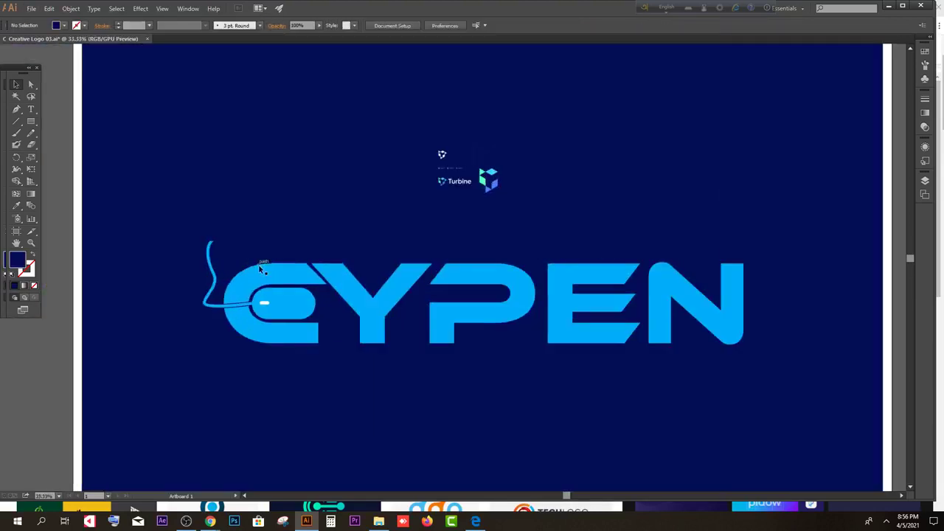
pyautogui.click(259, 269)
pyautogui.rightClick(279, 304)
pyautogui.click(302, 358)
pyautogui.hotkey('ctrl', 'shift', 'a')
# - Recolour the mouse body and its cord using the Eyedropper, sampling the mint green and finally the blue of the Turbine icon
pyautogui.click(303, 338)
pyautogui.click(287, 262)
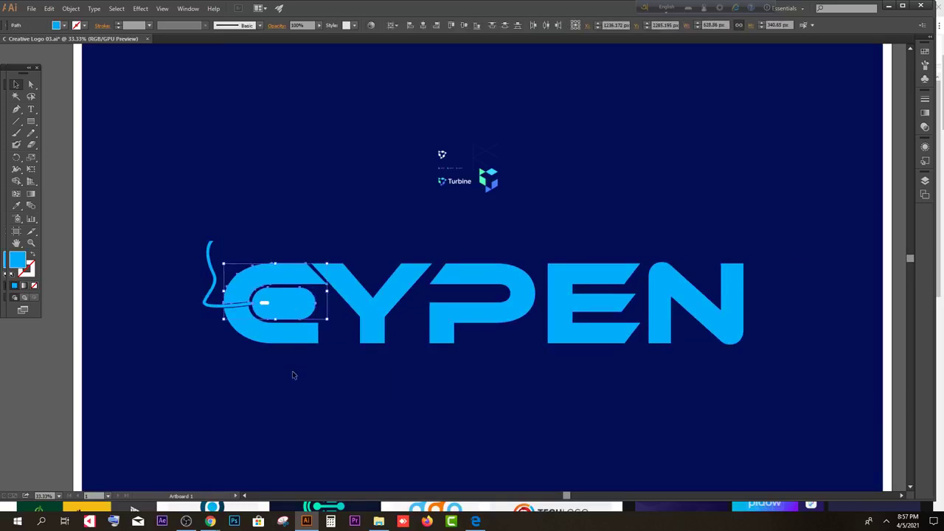
pyautogui.scroll(1, 280, 301)
pyautogui.keyDown('shift'); pyautogui.click(144, 228); pyautogui.keyUp('shift')
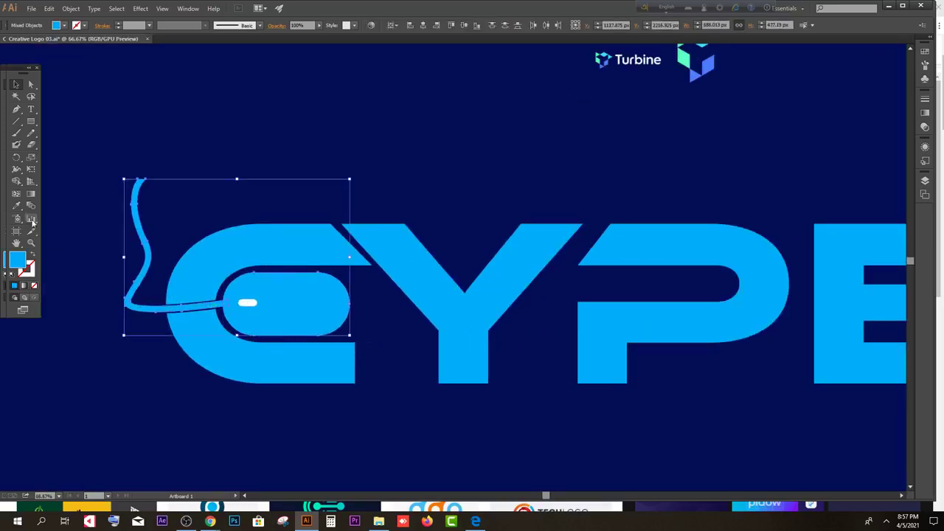
pyautogui.click(16, 207)
pyautogui.scroll(-1, 438, 215)
pyautogui.click(628, 96)
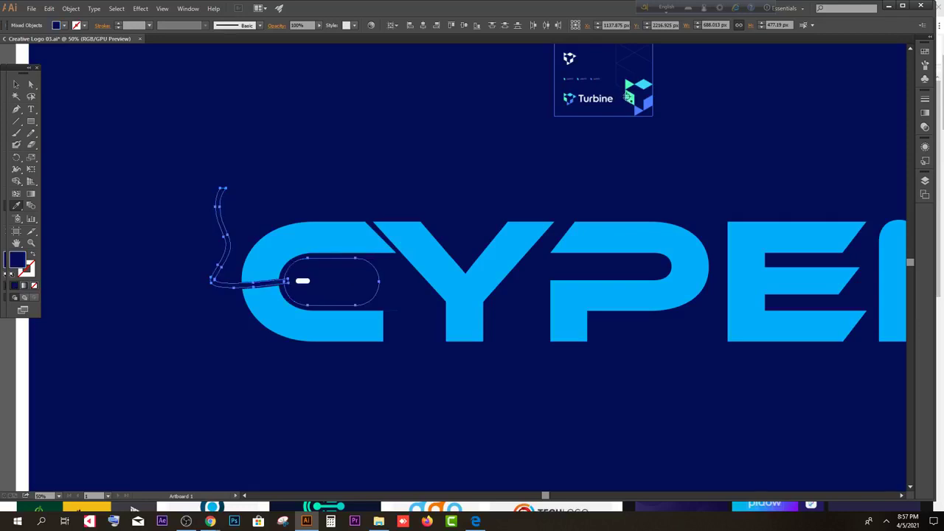
pyautogui.click(629, 96)
pyautogui.click(646, 104)
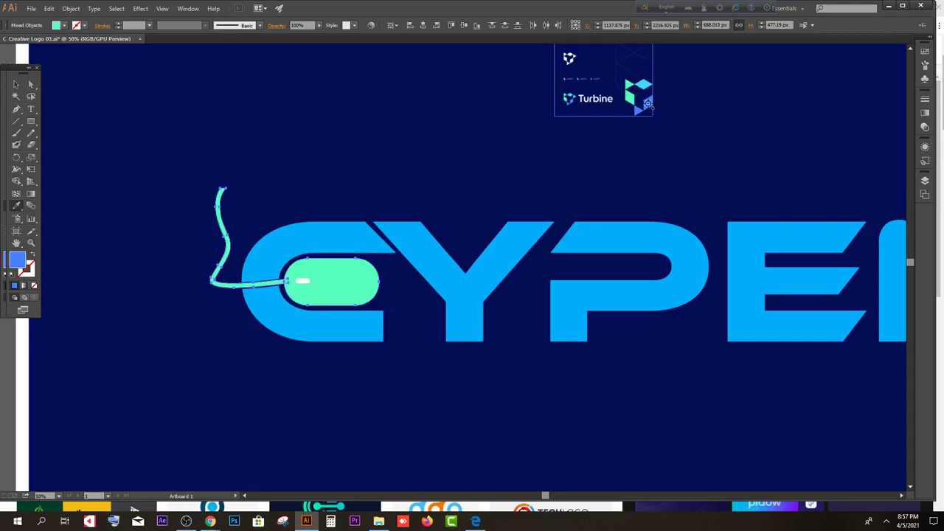
# - Deepen the blue fill of the mouse body and cord to about 81% saturation in the Color Picker
pyautogui.doubleClick(17, 258)
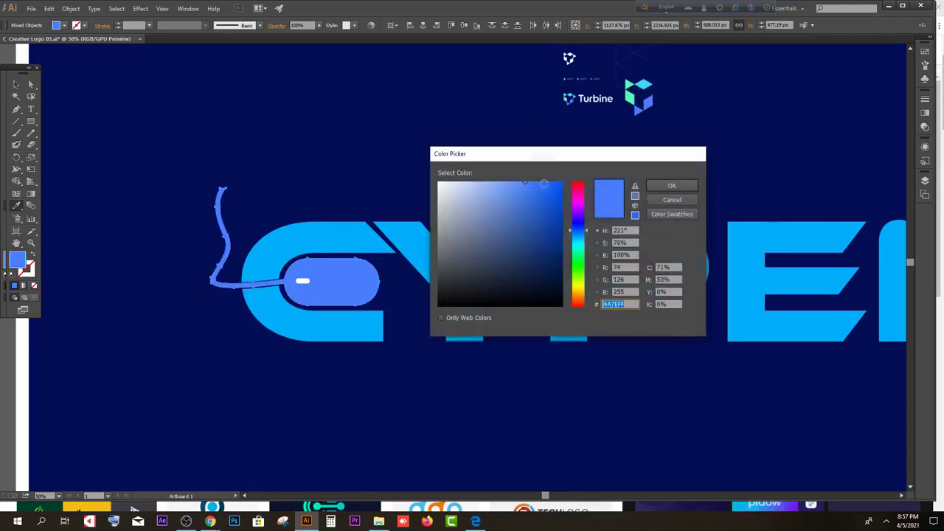
pyautogui.click(554, 179)
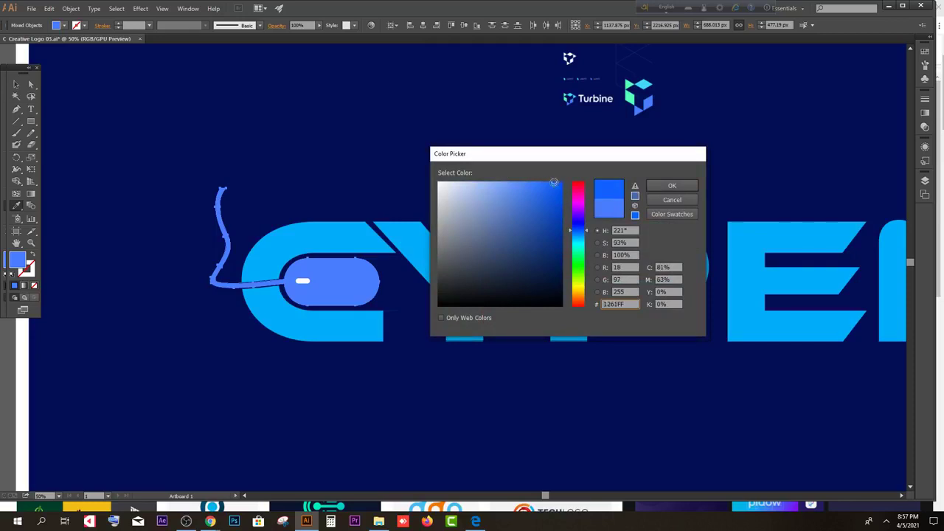
pyautogui.moveTo(554, 182); pyautogui.dragTo(542, 179)
pyautogui.click(669, 186)
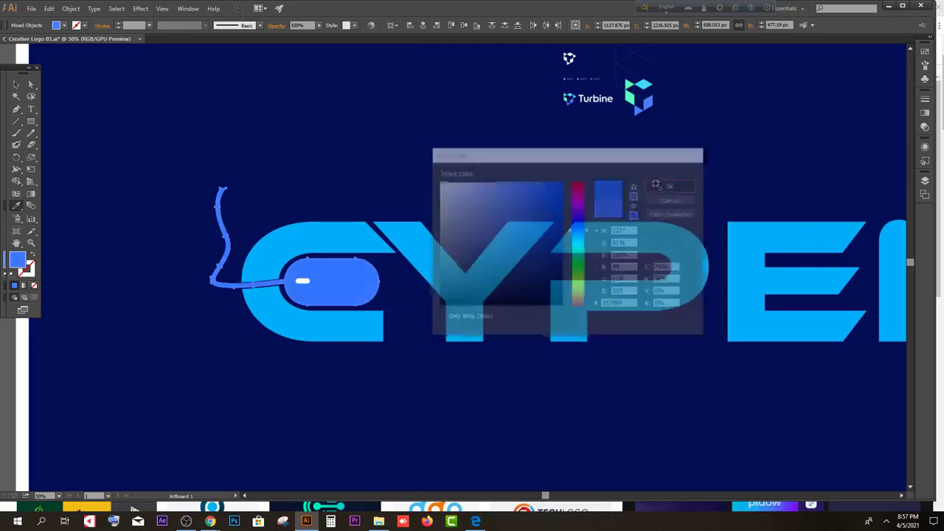
pyautogui.click(366, 143)
pyautogui.scroll(-1, 366, 144)
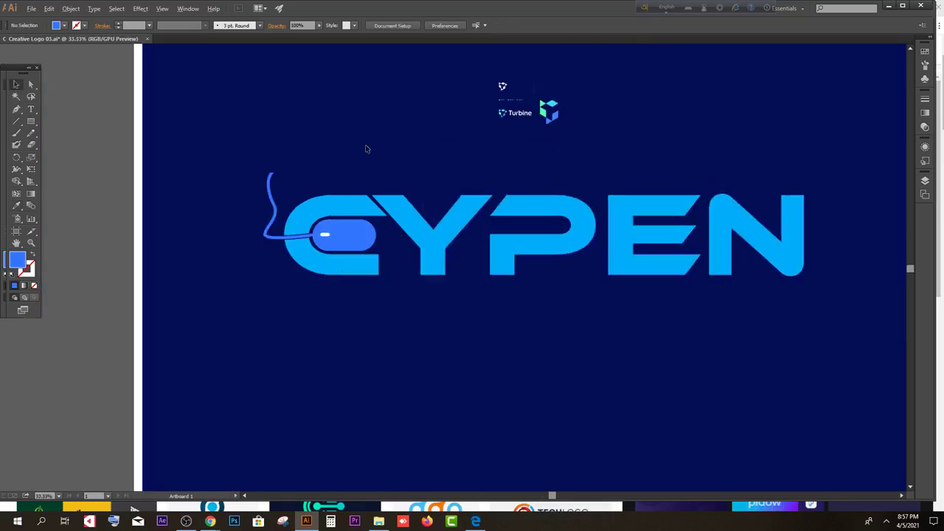
# - Recolour the CYPEN letters, including the upper part of the C, with the mint green sampled from the Turbine icon
pyautogui.scroll(1, 364, 159)
pyautogui.moveTo(337, 181); pyautogui.dragTo(859, 228)
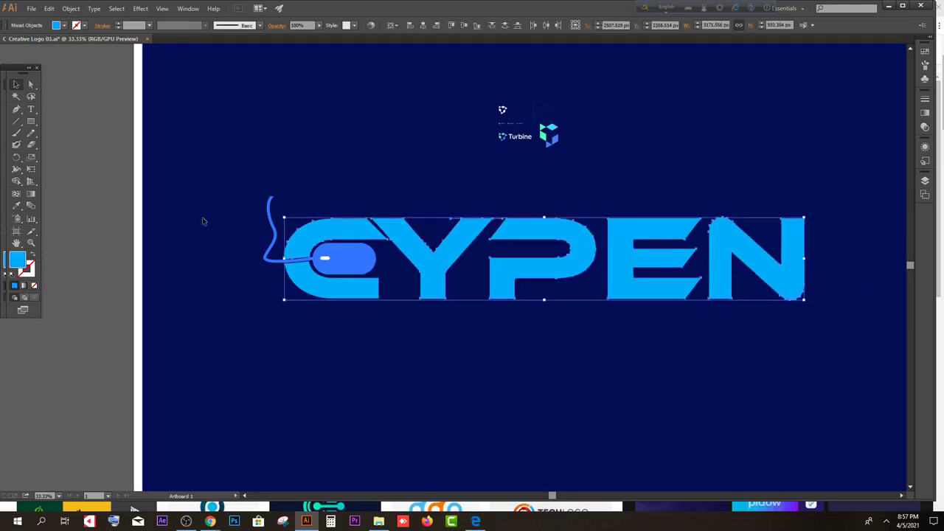
pyautogui.click(17, 207)
pyautogui.click(544, 137)
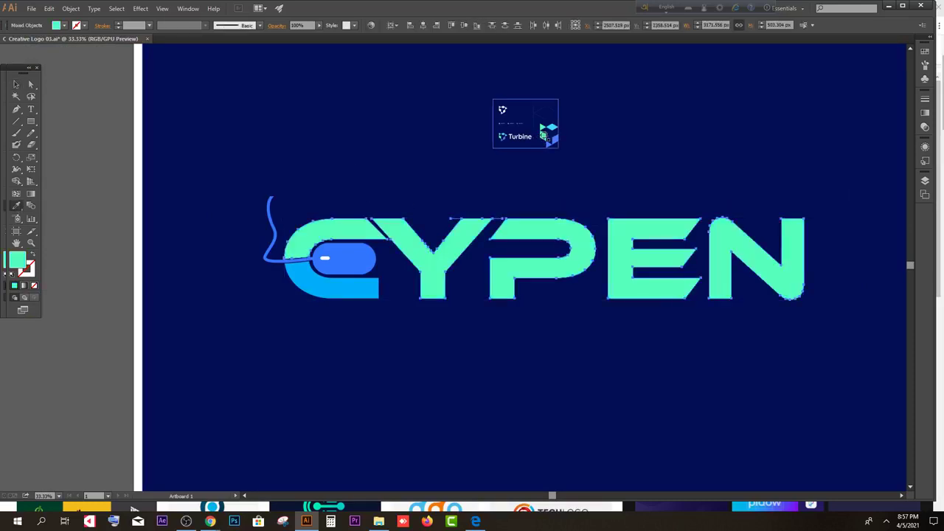
pyautogui.press('v')
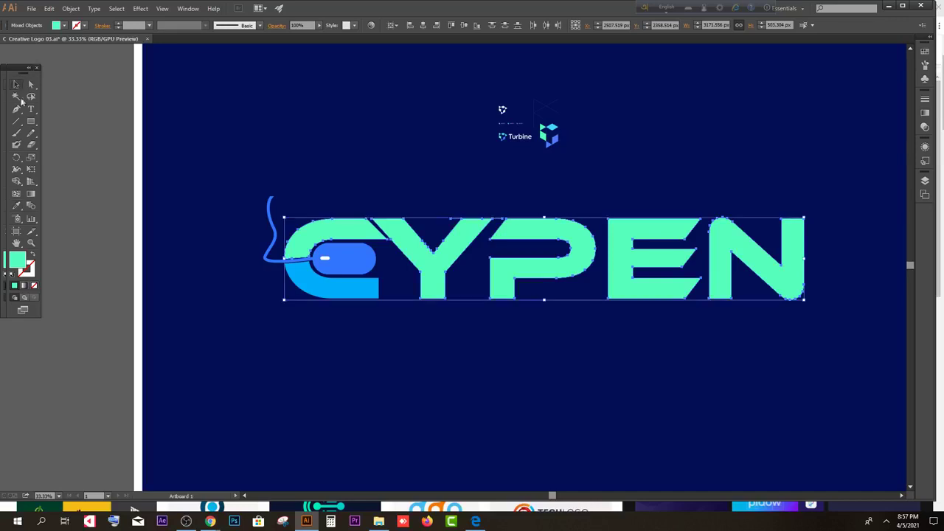
# - Recolour the lower part of the C with the mint green of its upper part using the Eyedropper
pyautogui.click(184, 293)
pyautogui.click(317, 283)
pyautogui.click(16, 207)
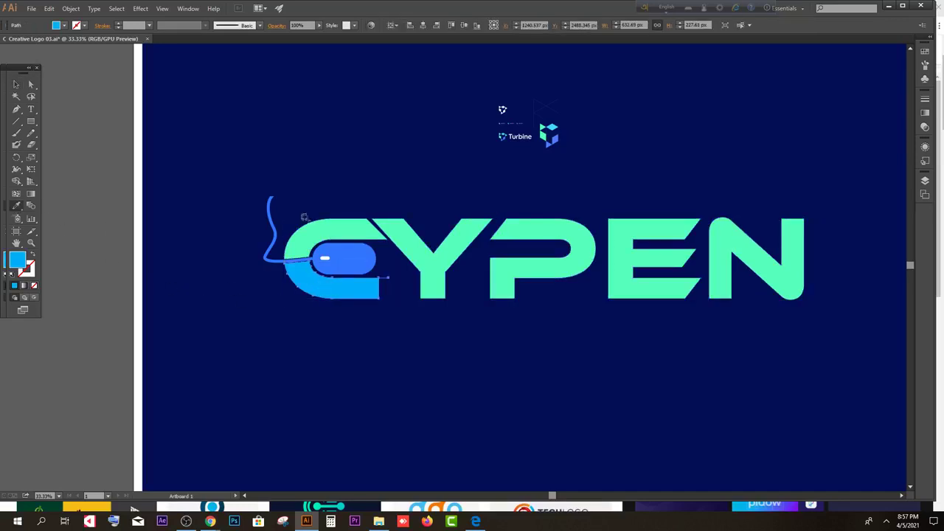
pyautogui.click(346, 224)
pyautogui.click(16, 84)
pyautogui.click(273, 123)
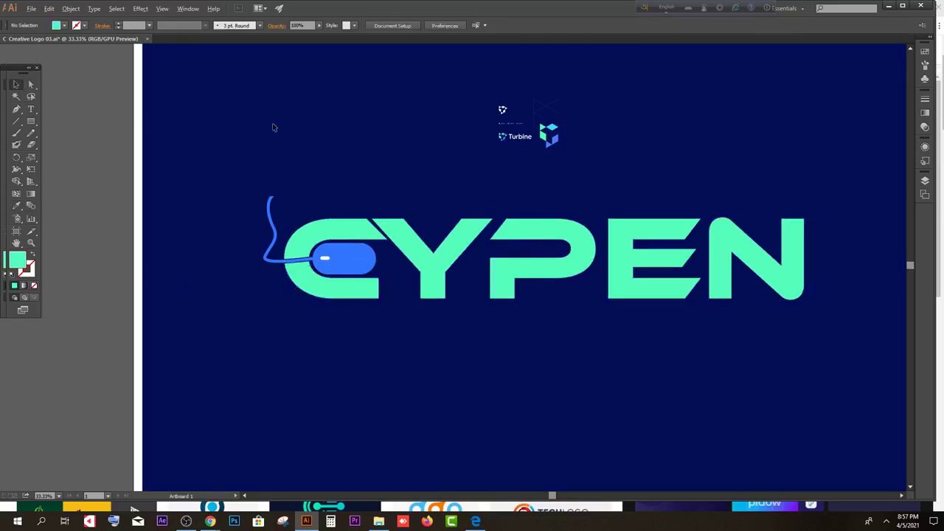
pyautogui.hotkey('ctrl', '-')
pyautogui.moveTo(560, 287); pyautogui.dragTo(666, 320)
pyautogui.click(520, 335)
pyautogui.scroll(-1, 521, 336)
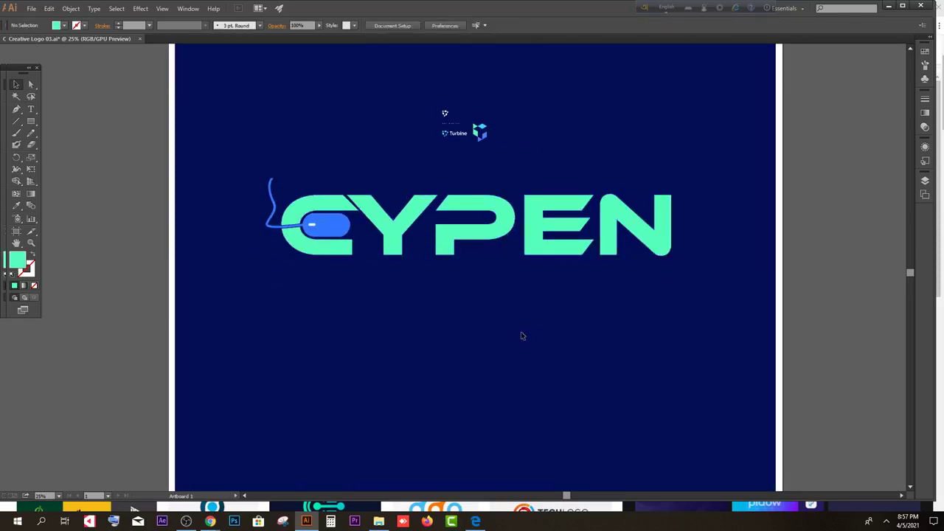
# - Adjust the background rectangle's fill in the Color Picker, trying 030C3A and settling on a slightly lighter navy
pyautogui.click(481, 130)
pyautogui.click(472, 159)
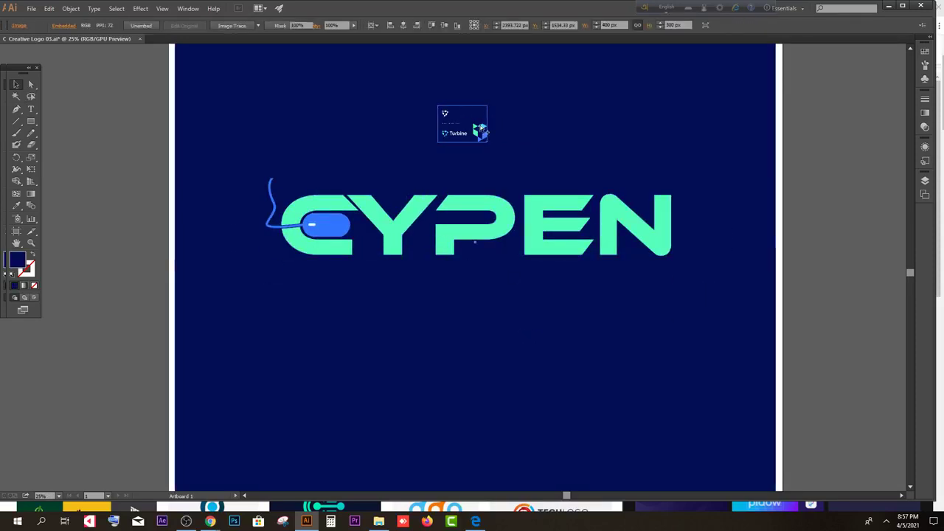
pyautogui.doubleClick(17, 260)
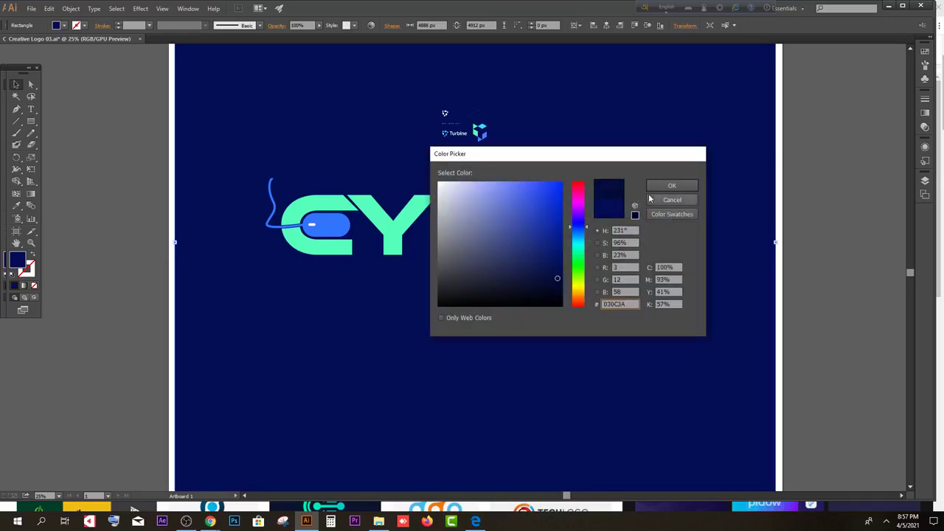
pyautogui.click(672, 185)
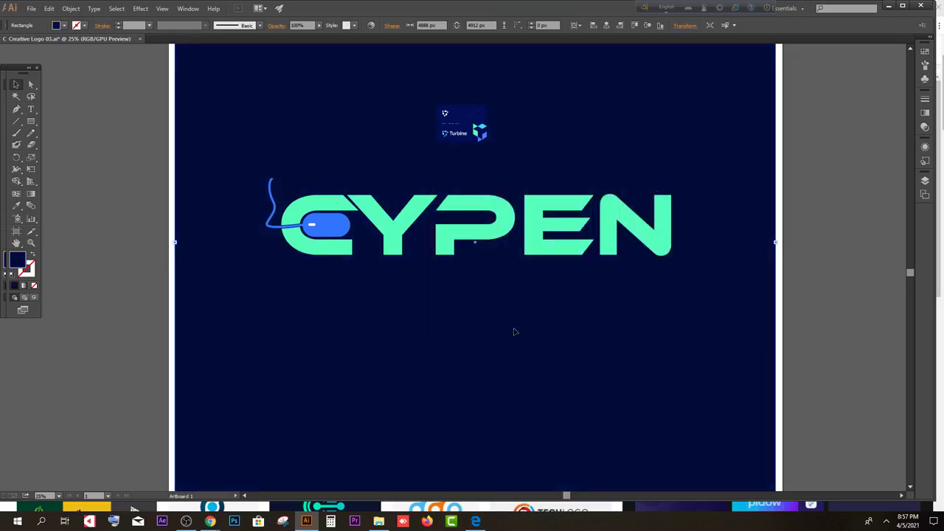
pyautogui.doubleClick(21, 261)
pyautogui.moveTo(556, 253); pyautogui.dragTo(556, 268)
pyautogui.click(667, 201)
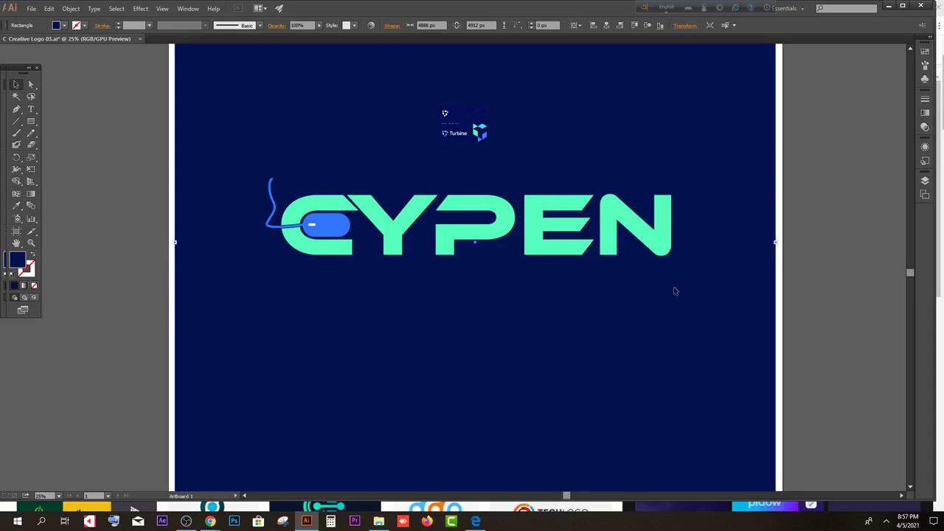
# - Fill the CYPEN letters and the upper part of the C with a linear gradient
pyautogui.click(322, 167)
pyautogui.moveTo(311, 155); pyautogui.dragTo(712, 207)
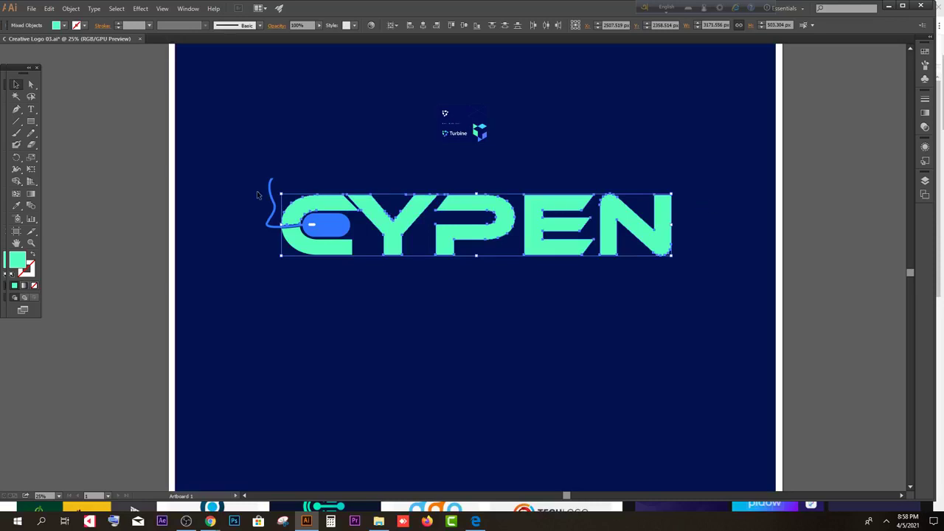
pyautogui.scroll(2, 358, 223)
pyautogui.scroll(1, 362, 225)
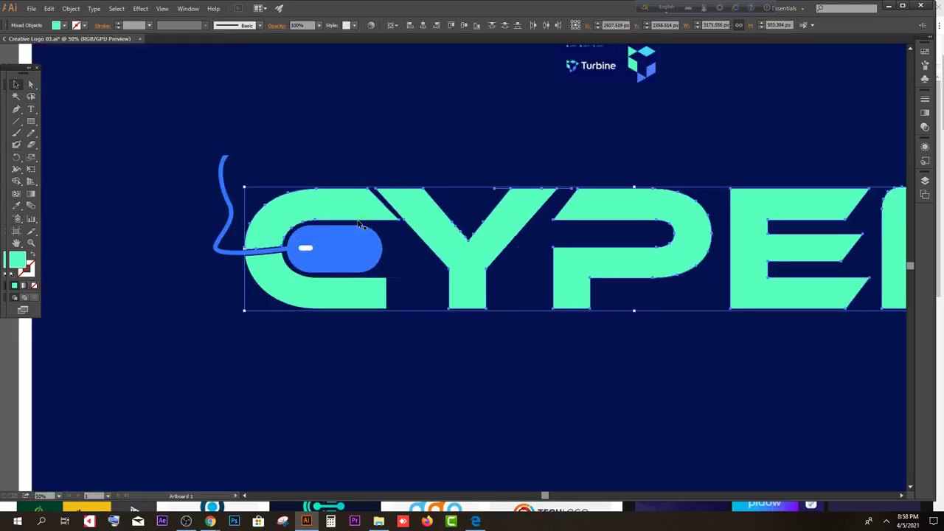
pyautogui.click(358, 159)
pyautogui.scroll(-1, 358, 157)
pyautogui.moveTo(320, 145); pyautogui.dragTo(858, 195)
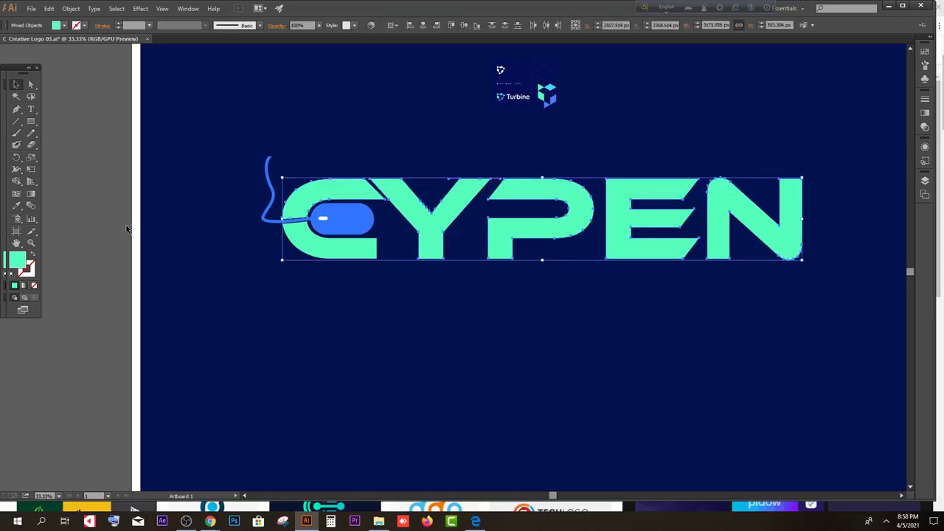
pyautogui.click(25, 287)
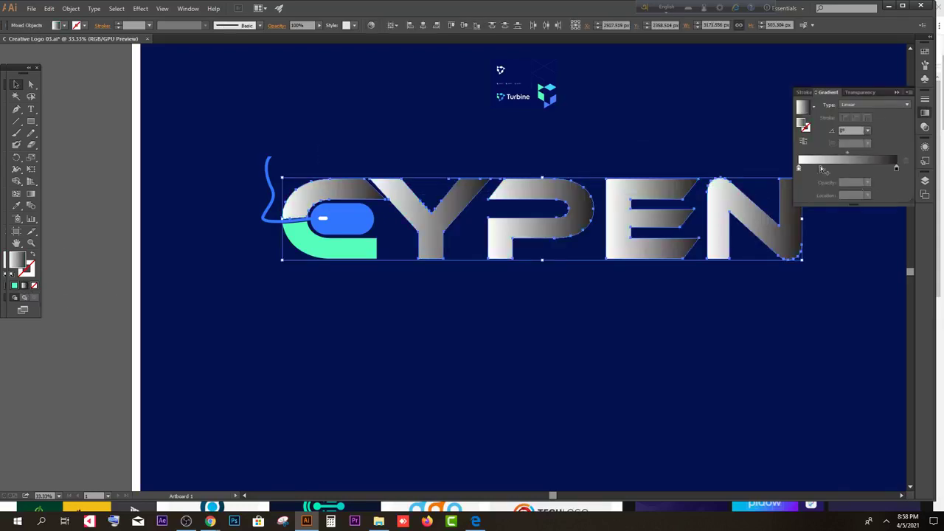
# - Set the letter gradient's start colour to bright cyan and its end colour to the blue swatch R=0 G=113 B=188
pyautogui.doubleClick(800, 169)
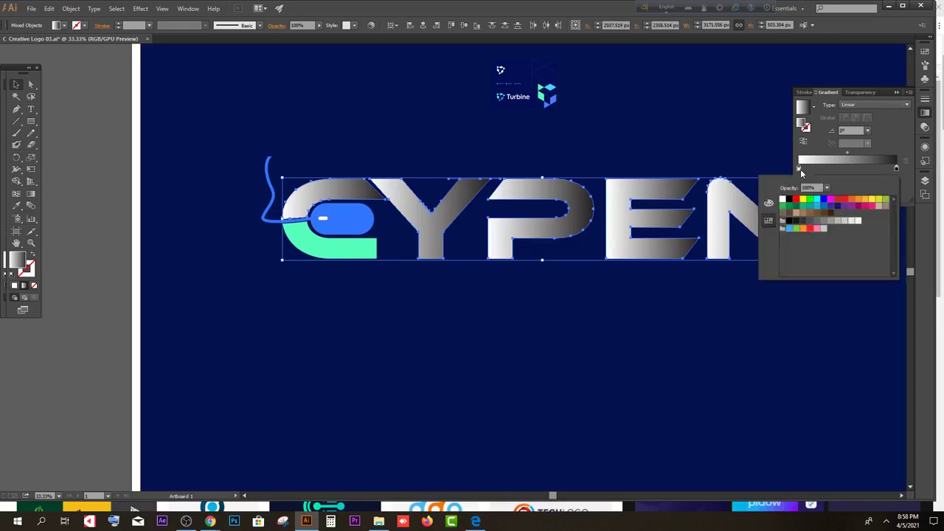
pyautogui.click(822, 207)
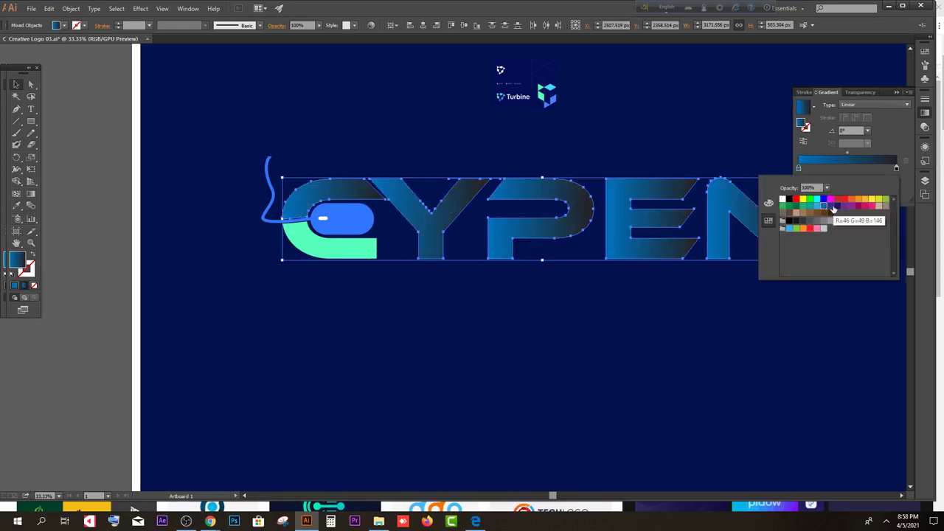
pyautogui.click(817, 200)
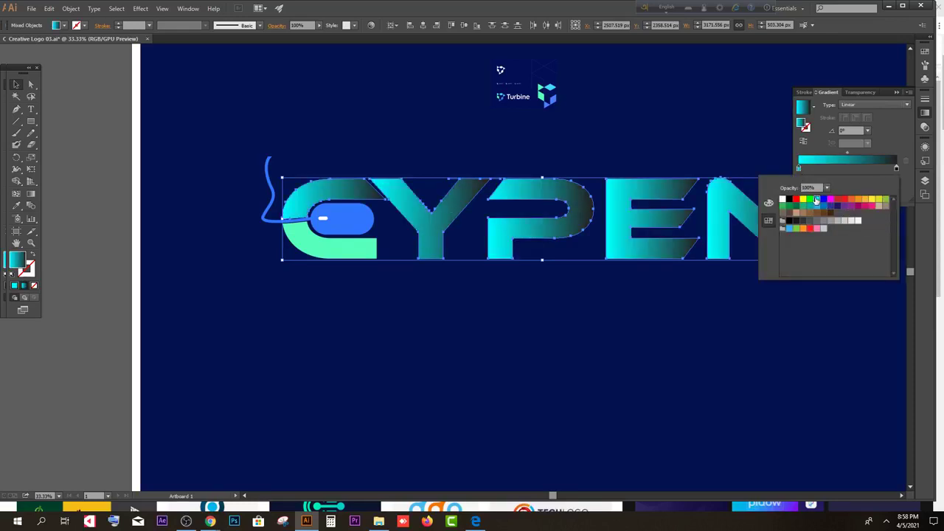
pyautogui.click(897, 167)
pyautogui.doubleClick(897, 168)
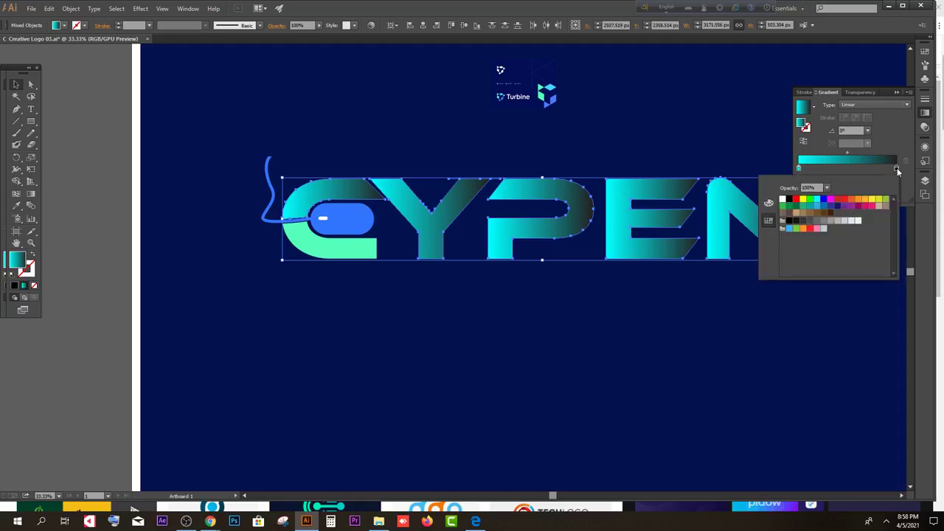
pyautogui.click(820, 207)
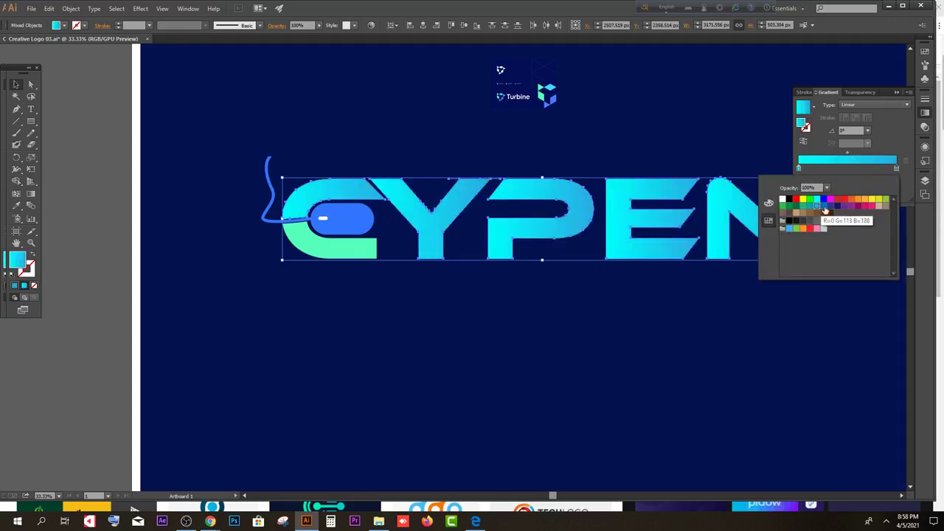
pyautogui.click(826, 209)
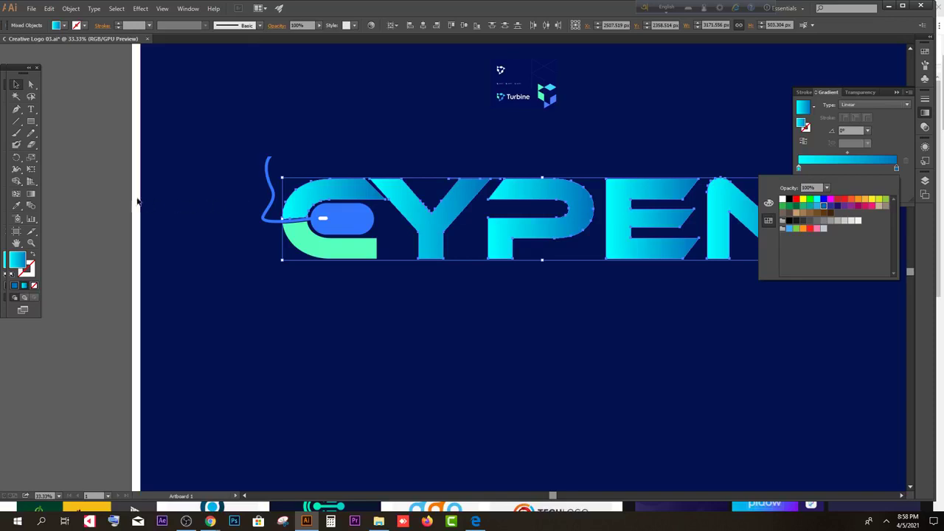
pyautogui.press('Escape')
pyautogui.scroll(-1, 110, 203)
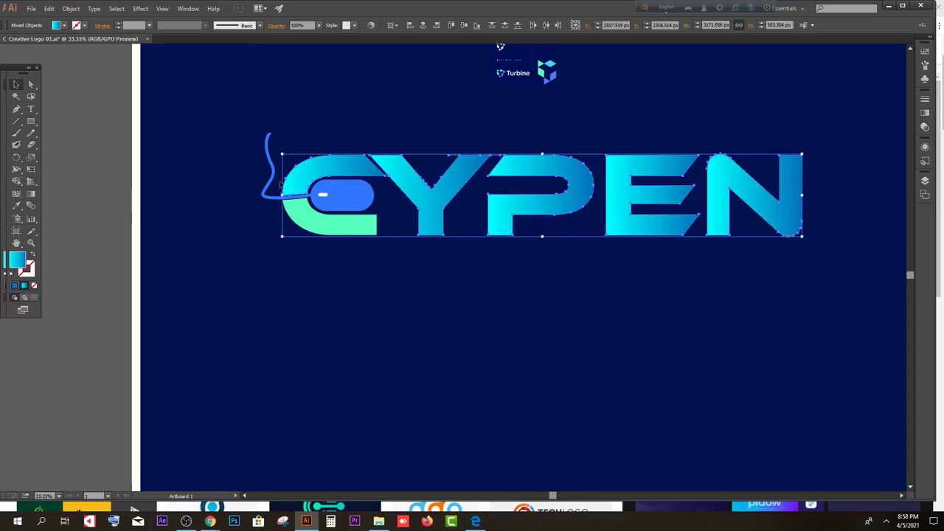
# - Stretch one continuous gradient across all the letters with the Gradient tool, from above the C to just past the N
pyautogui.click(31, 194)
pyautogui.moveTo(347, 148); pyautogui.dragTo(879, 205)
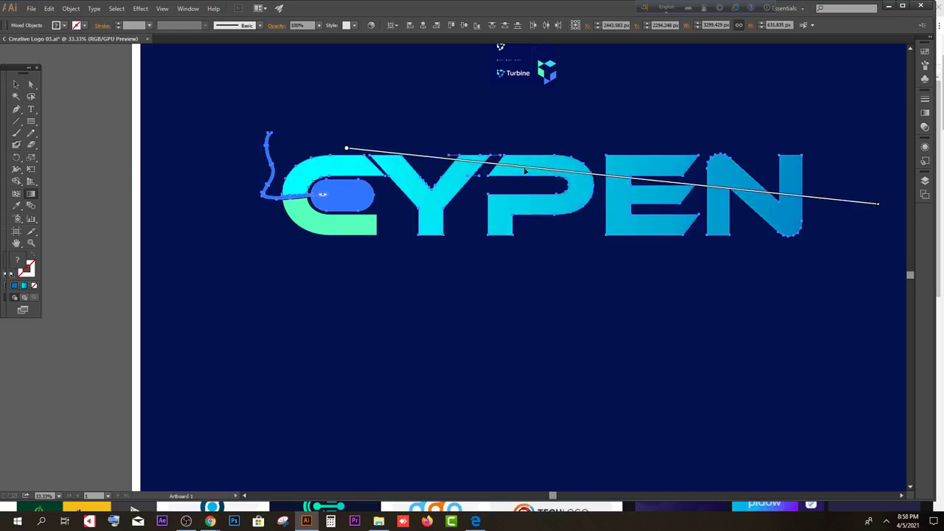
pyautogui.click(16, 85)
pyautogui.click(386, 255)
# - Copy the letters' cyan-to-blue gradient onto the lower part of the C with the Eyedropper and clear the selection
pyautogui.click(328, 227)
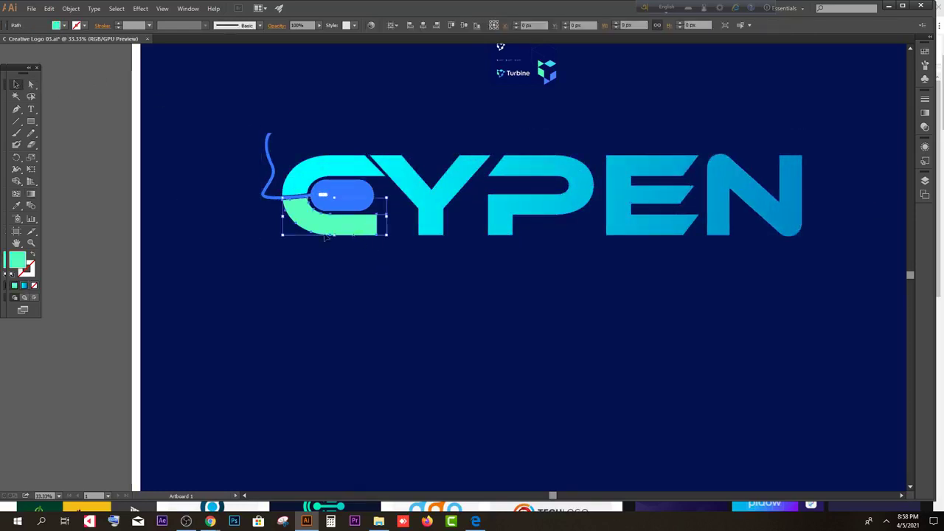
pyautogui.click(16, 207)
pyautogui.click(442, 181)
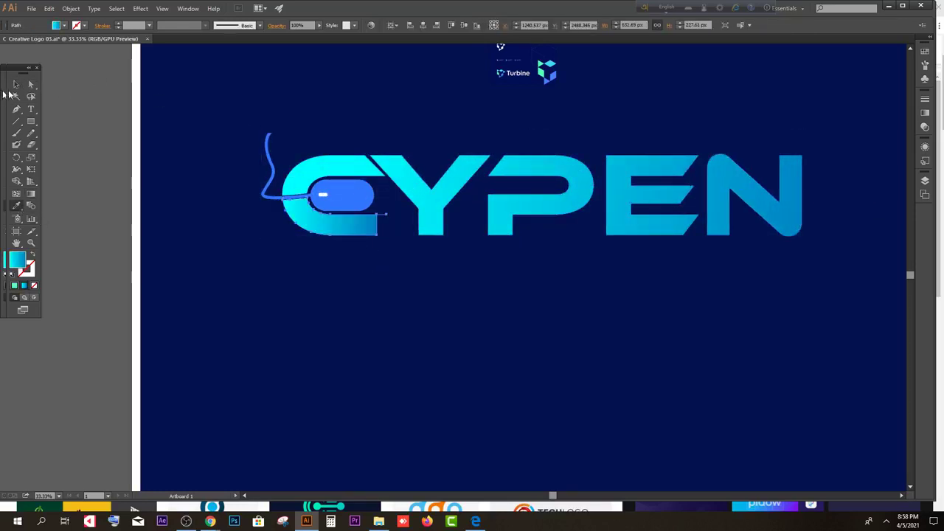
pyautogui.press('v')
pyautogui.click(338, 290)
pyautogui.scroll(-1, 404, 298)
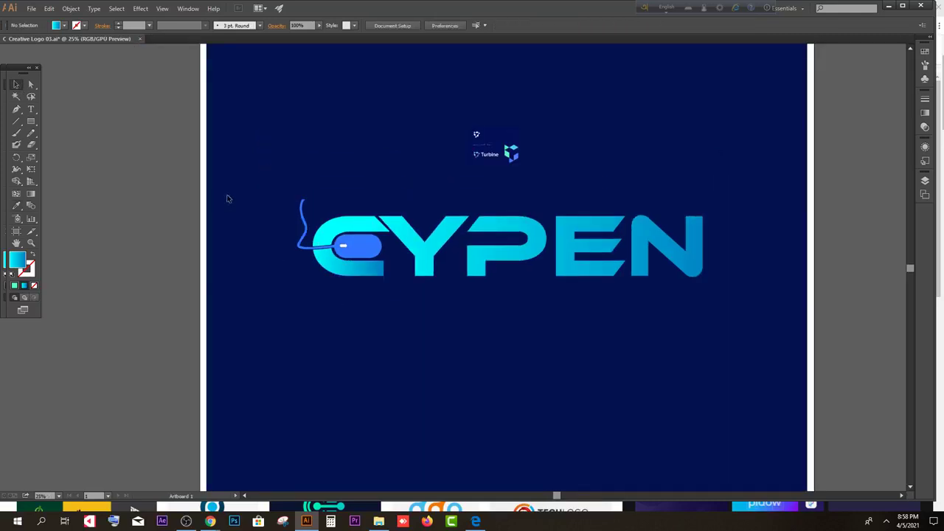
pyautogui.moveTo(228, 199); pyautogui.dragTo(782, 313)
pyautogui.click(671, 329)
pyautogui.scroll(1, 320, 266)
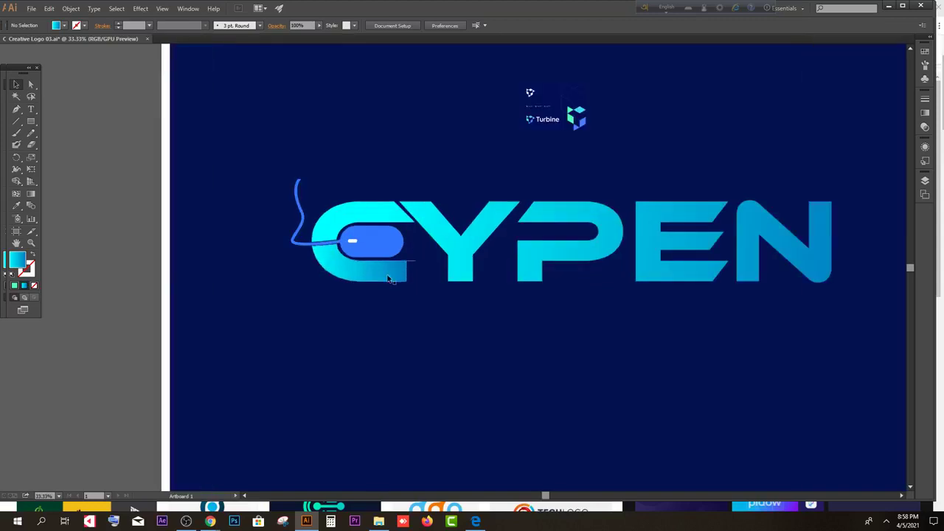
# - Group the CYPEN letters, the mouse and its cable into one object and clear the selection
pyautogui.scroll(-1, 394, 281)
pyautogui.moveTo(257, 183); pyautogui.dragTo(815, 321)
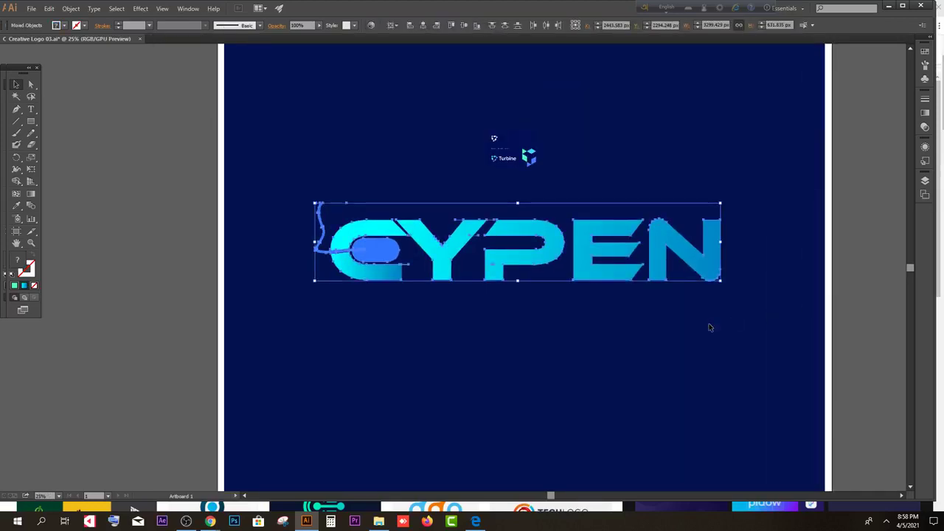
pyautogui.scroll(-1, 496, 302)
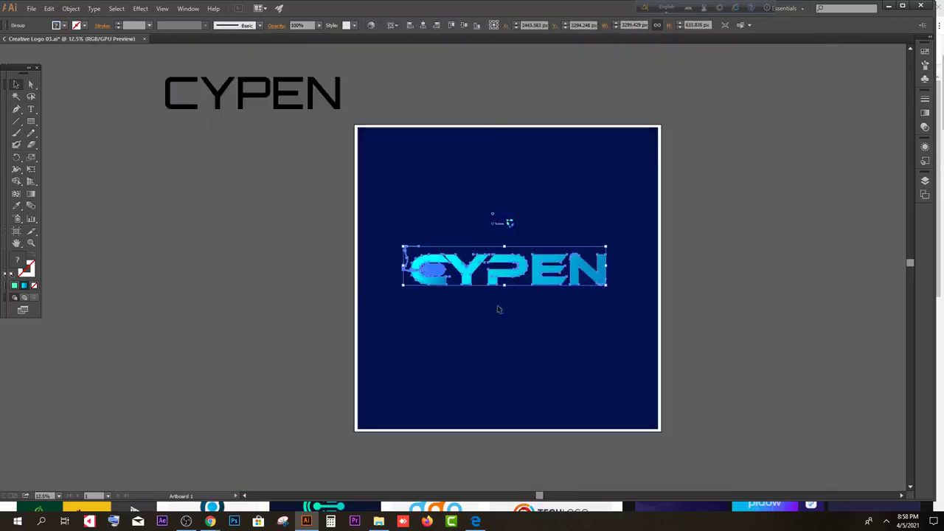
pyautogui.click(427, 293)
pyautogui.scroll(-1, 427, 292)
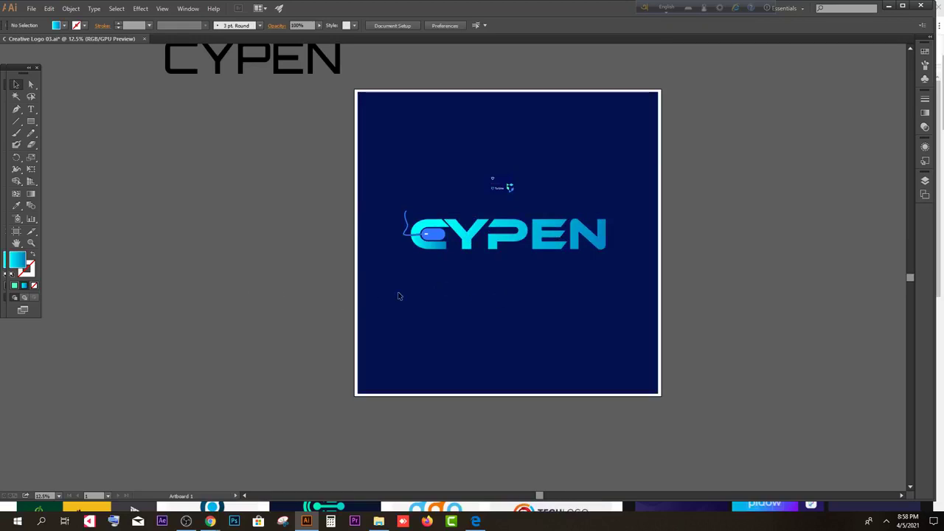
# - Shorten the navy background rectangle to 2160 px high so it covers only the lower part of the artboard
pyautogui.click(374, 295)
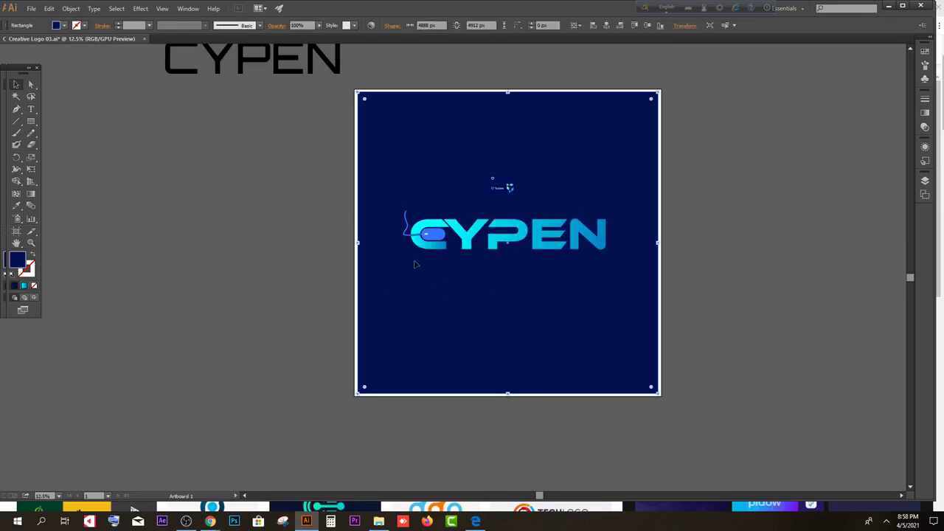
pyautogui.moveTo(508, 393); pyautogui.dragTo(498, 282)
pyautogui.moveTo(435, 139); pyautogui.dragTo(440, 253)
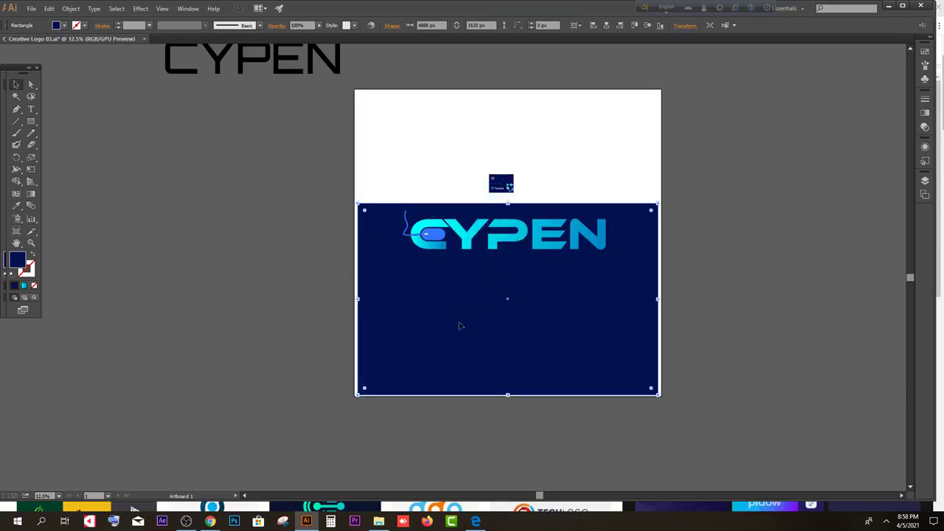
pyautogui.moveTo(461, 326); pyautogui.dragTo(461, 321)
pyautogui.moveTo(507, 198); pyautogui.dragTo(508, 257)
pyautogui.click(245, 293)
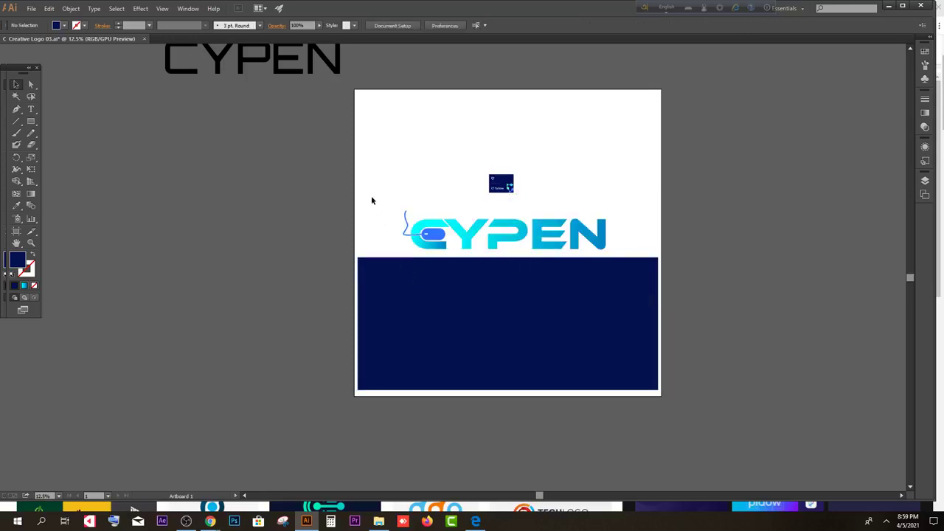
# - Move the small reference logo image off the artboard onto the empty canvas to its right
pyautogui.moveTo(371, 197); pyautogui.dragTo(613, 253)
pyautogui.moveTo(516, 243); pyautogui.dragTo(828, 233)
pyautogui.click(506, 190)
# - Place the CYPEN logo on the white upper area and a duplicate of it on the navy rectangle
pyautogui.moveTo(369, 106); pyautogui.dragTo(659, 184)
pyautogui.moveTo(516, 161); pyautogui.dragTo(516, 322)
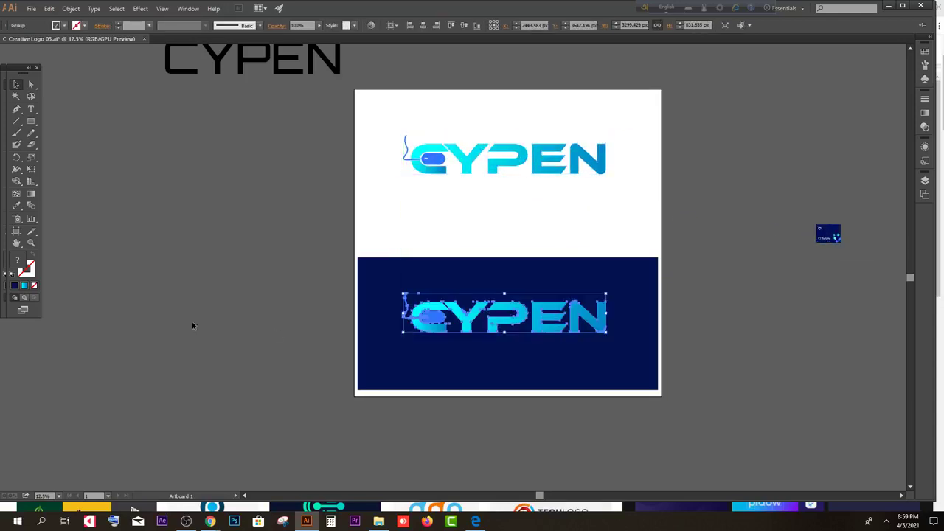
pyautogui.click(195, 319)
# - Fill the whole logo on the white area with the linear gradient and set its start colour to dark indigo
pyautogui.scroll(1, 362, 147)
pyautogui.moveTo(362, 134); pyautogui.dragTo(652, 207)
pyautogui.click(752, 272)
pyautogui.scroll(2, 512, 208)
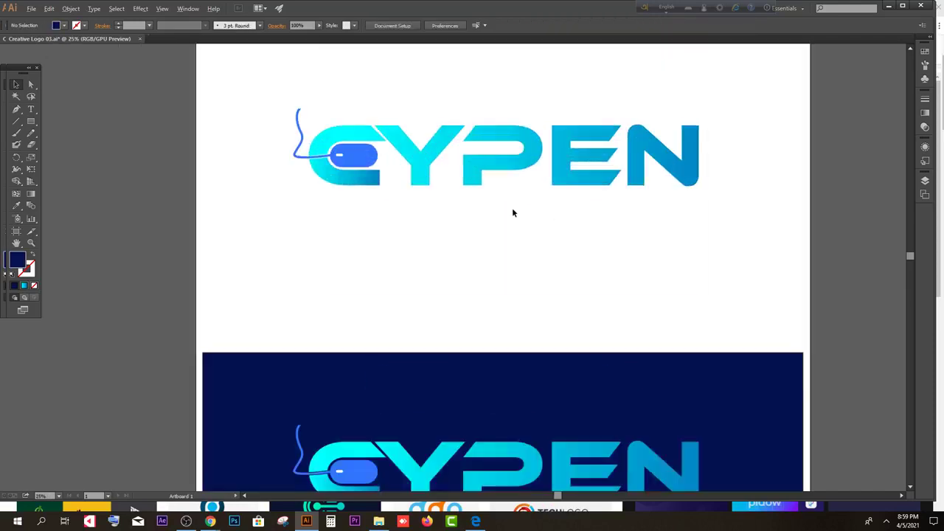
pyautogui.scroll(1, 511, 207)
pyautogui.moveTo(216, 128); pyautogui.dragTo(735, 280)
pyautogui.click(735, 280)
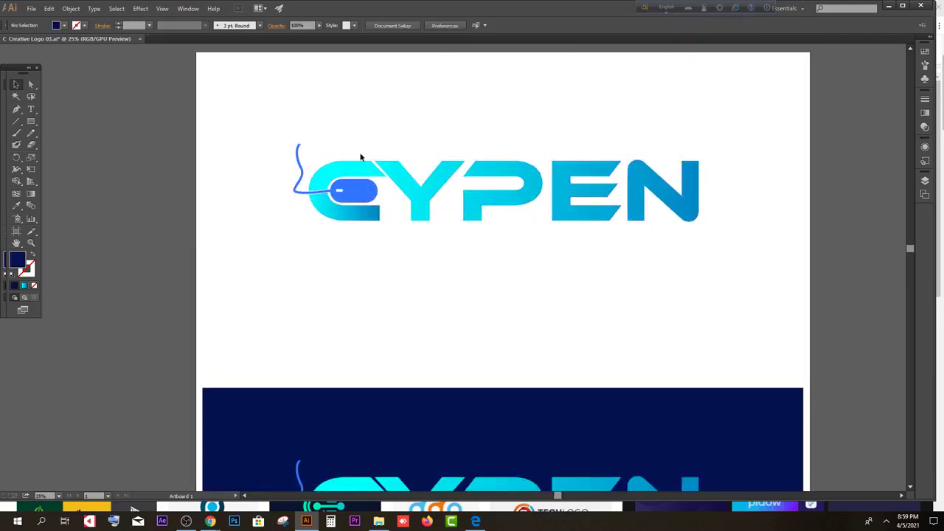
pyautogui.moveTo(409, 153); pyautogui.dragTo(704, 176)
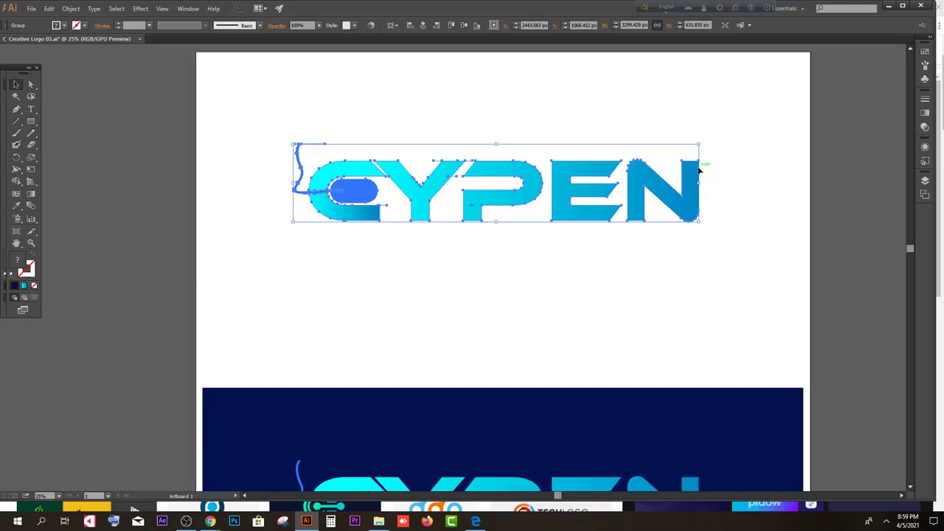
pyautogui.click(25, 286)
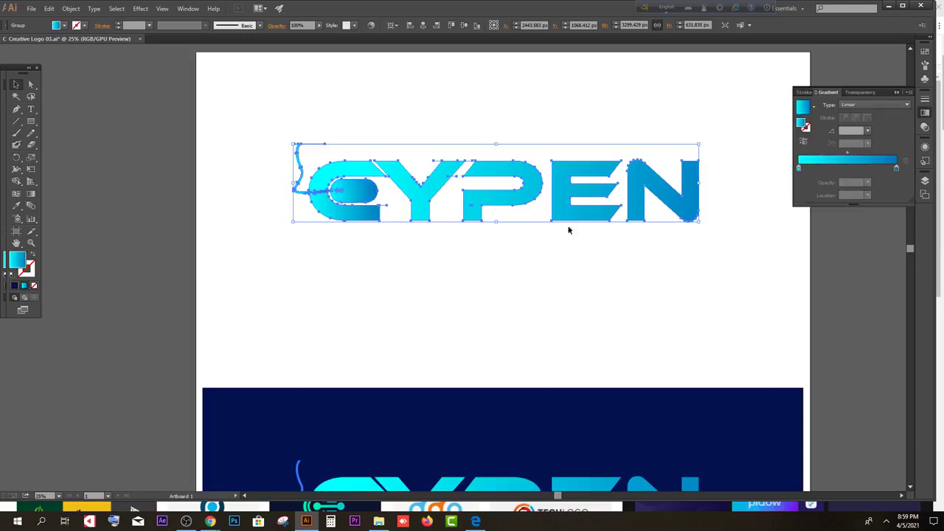
pyautogui.click(799, 169)
pyautogui.doubleClick(799, 169)
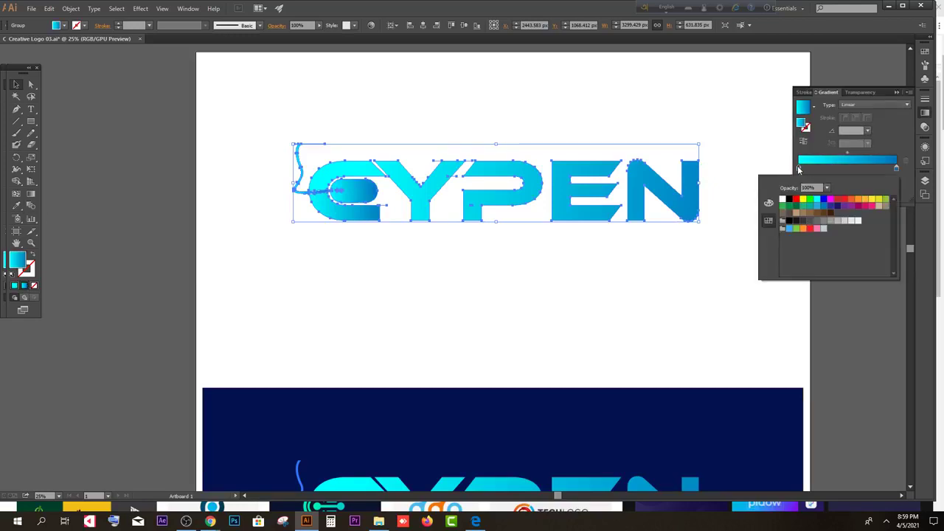
pyautogui.click(836, 207)
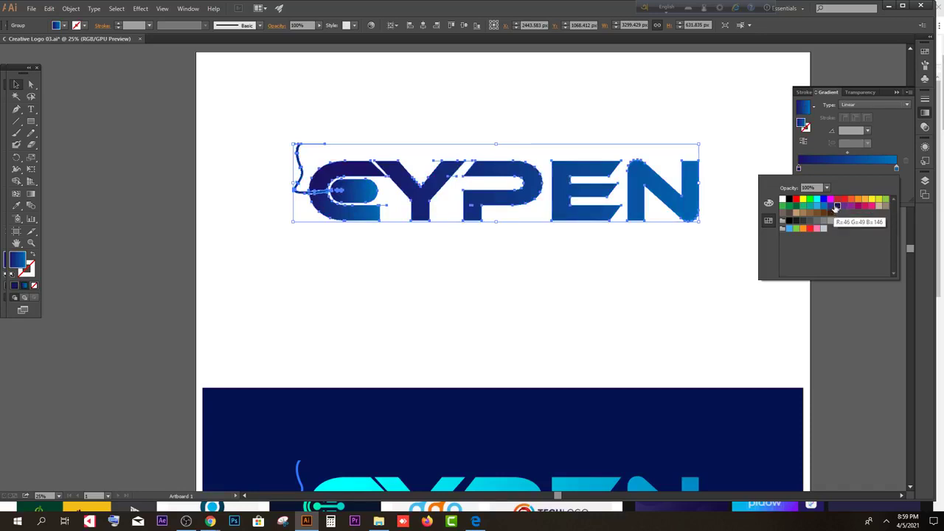
# - Add a middle stop at about 53% to the logo's gradient and colour it dark indigo
pyautogui.click(850, 169)
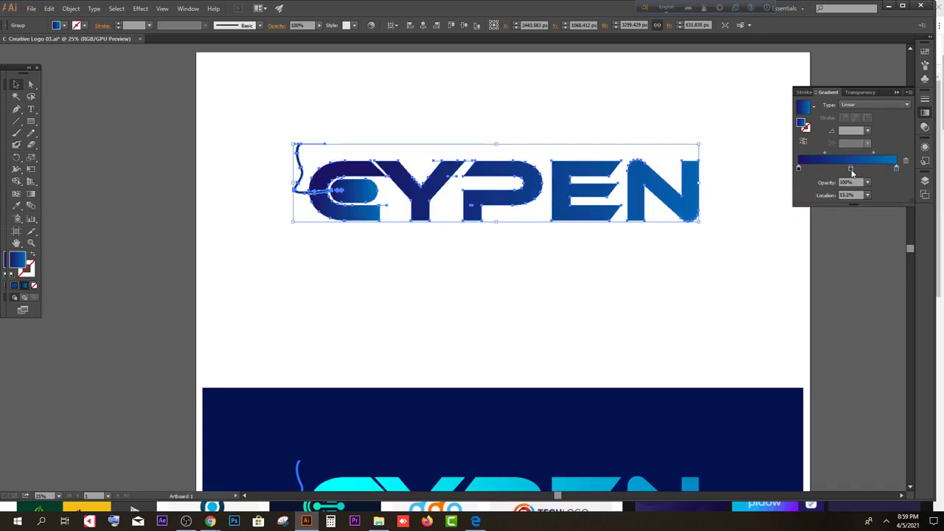
pyautogui.doubleClick(851, 169)
pyautogui.click(867, 205)
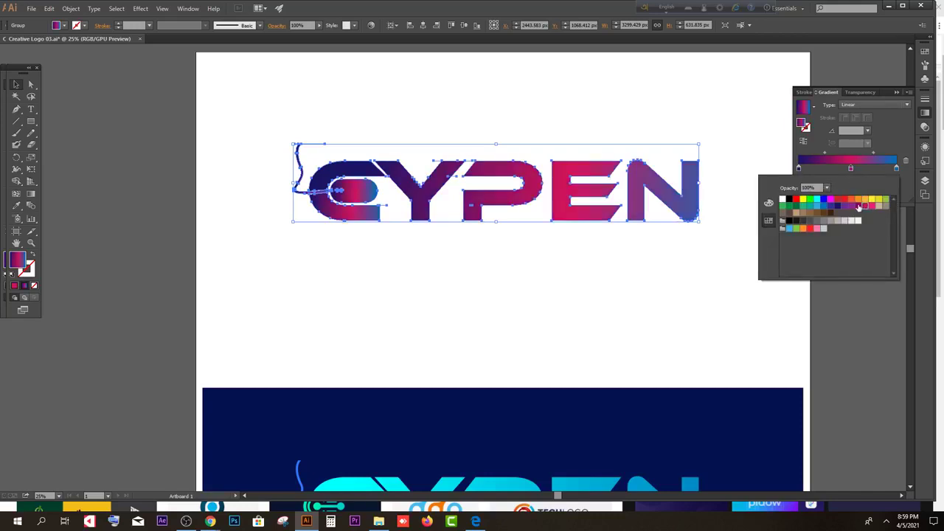
pyautogui.click(850, 207)
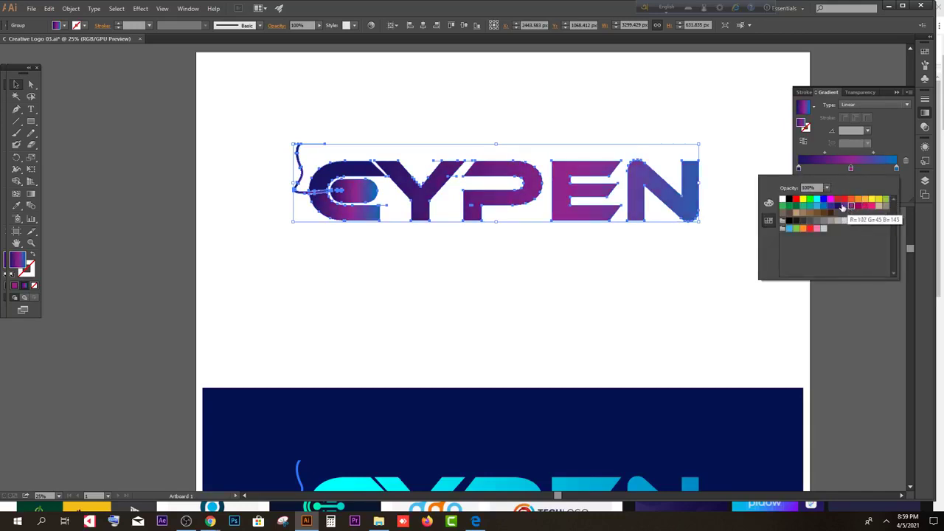
pyautogui.click(839, 208)
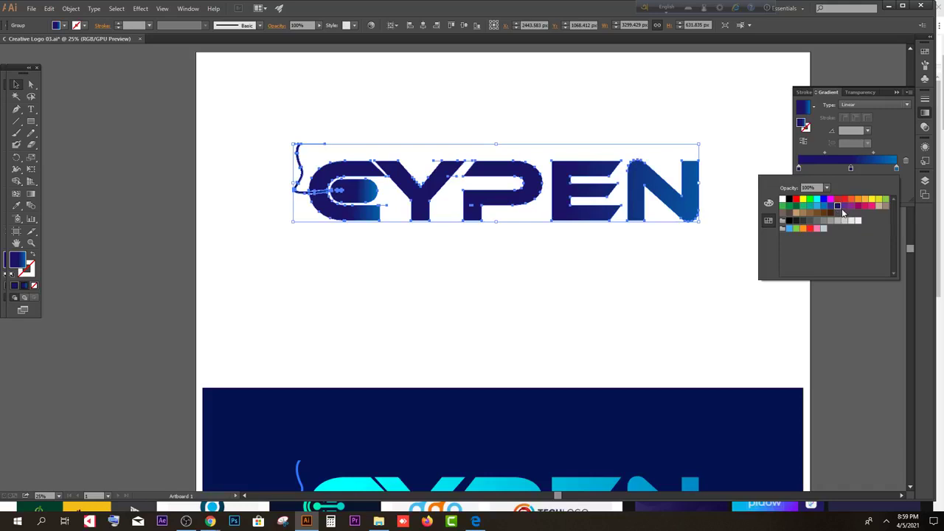
pyautogui.click(844, 207)
pyautogui.click(838, 207)
# - Stretch one continuous gradient across the upper logo with the Gradient tool, from left of the cable to past the N
pyautogui.click(39, 182)
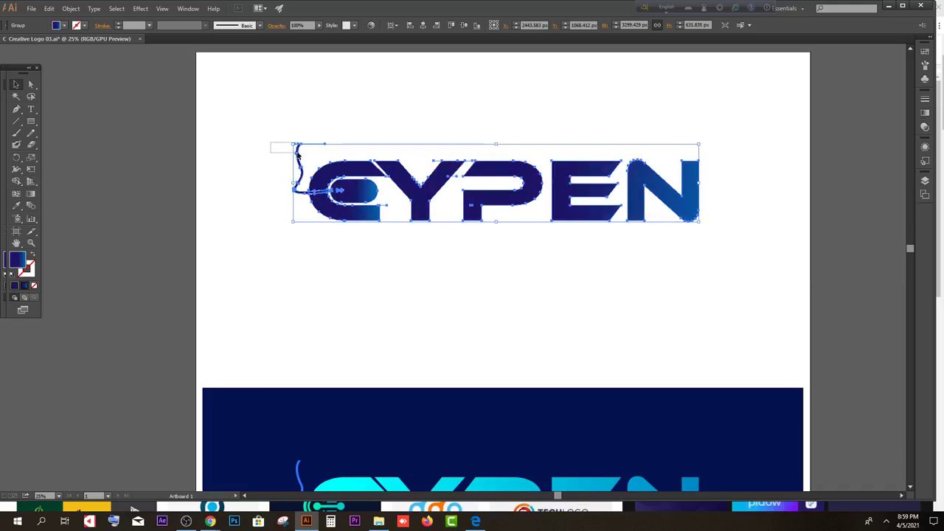
pyautogui.click(31, 194)
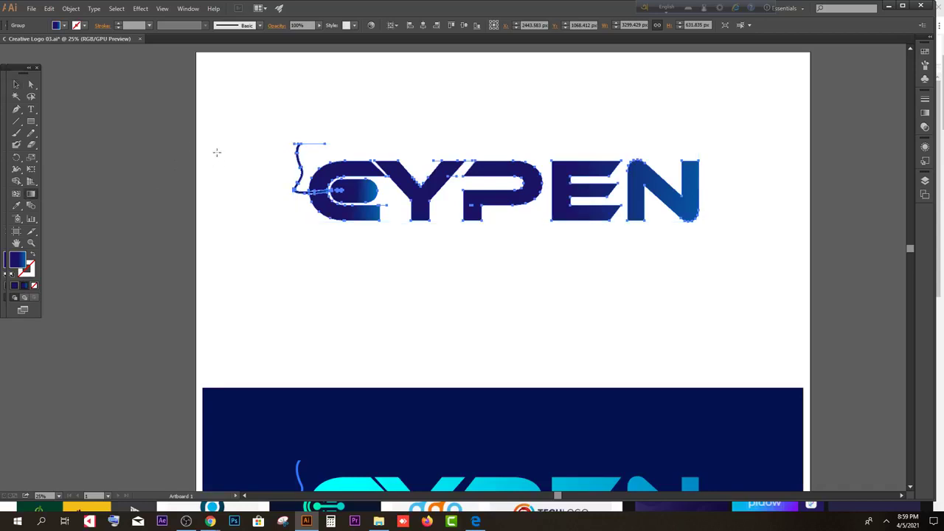
pyautogui.moveTo(257, 150); pyautogui.dragTo(760, 207)
pyautogui.click(16, 84)
pyautogui.click(207, 152)
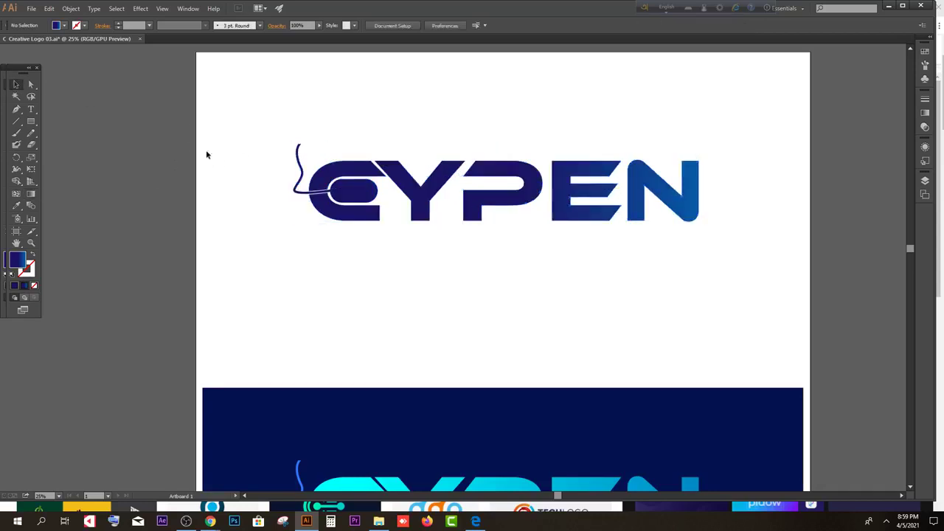
# - Recolour the small scroll-wheel shape on the upper logo's mouse white inside the group, and exit group isolation
pyautogui.scroll(2, 291, 176)
pyautogui.click(389, 212)
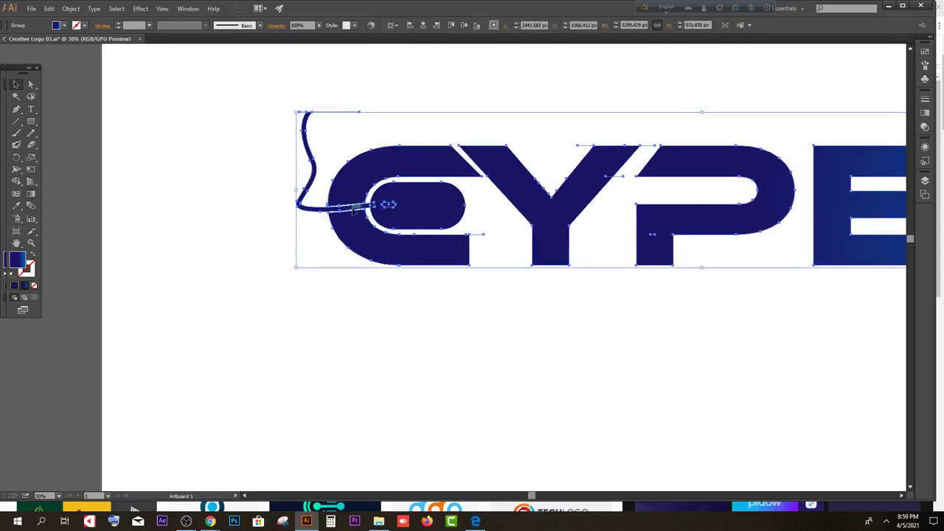
pyautogui.moveTo(388, 210); pyautogui.dragTo(398, 212)
pyautogui.doubleClick(398, 212)
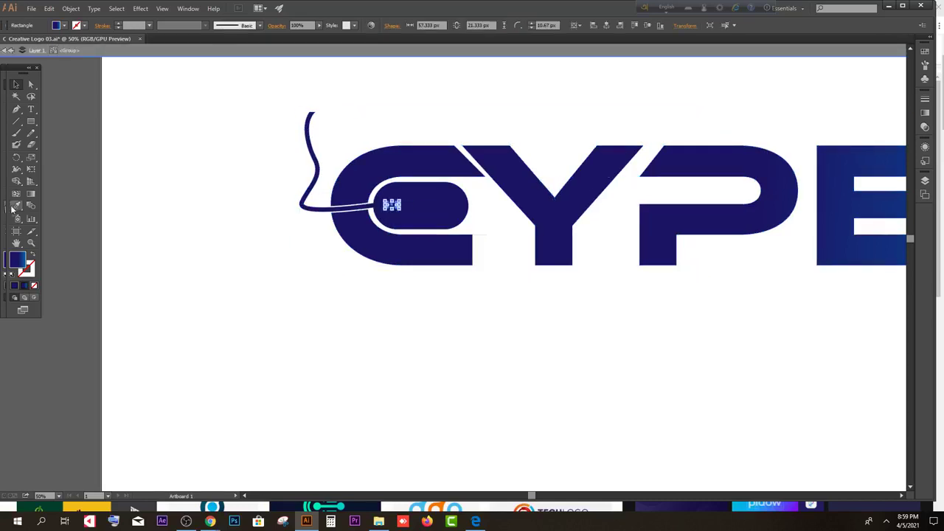
pyautogui.doubleClick(185, 116)
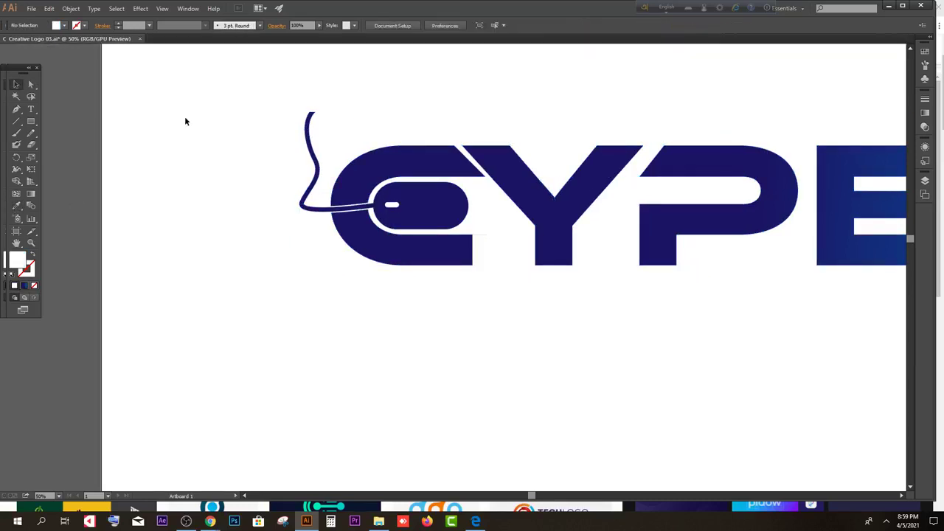
pyautogui.scroll(-3, 184, 116)
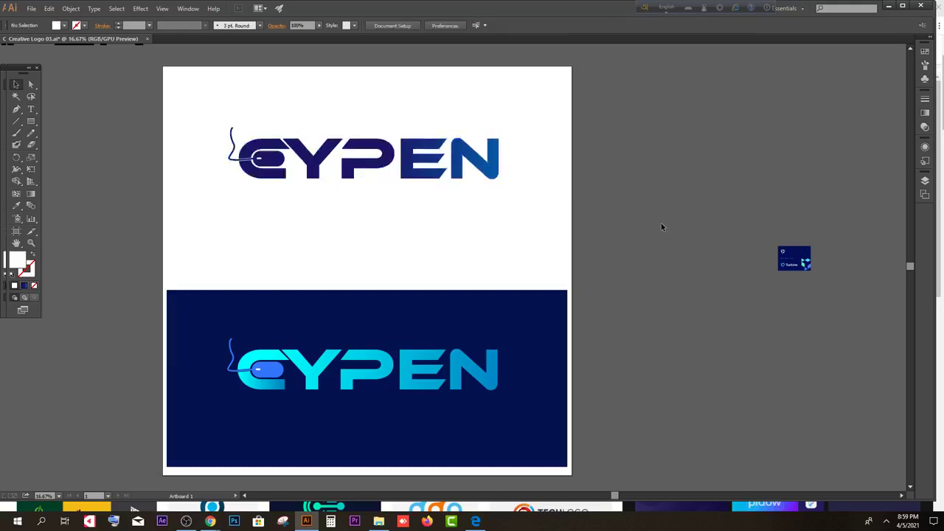
# - Delete the indigo logo on the white area, the reference image and the plain black CYPEN text beside the artboard
pyautogui.scroll(-1, 664, 227)
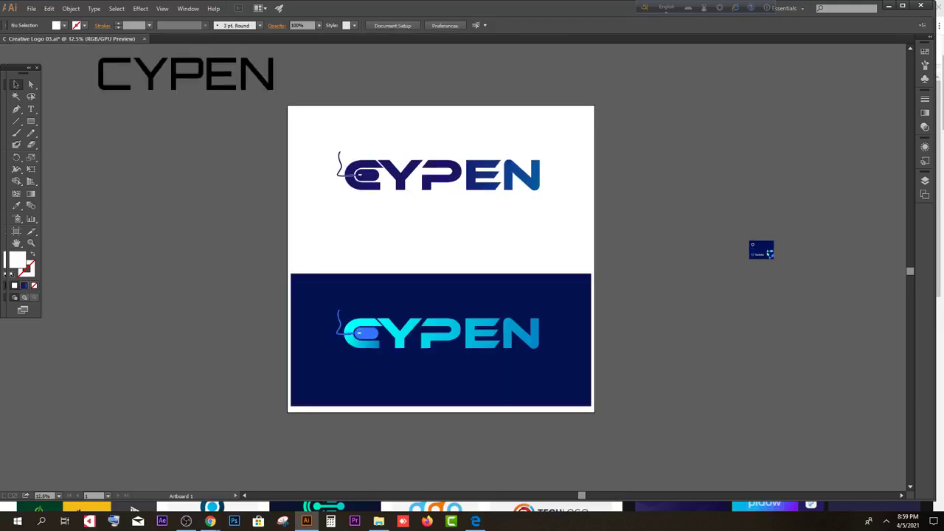
pyautogui.scroll(1, 570, 255)
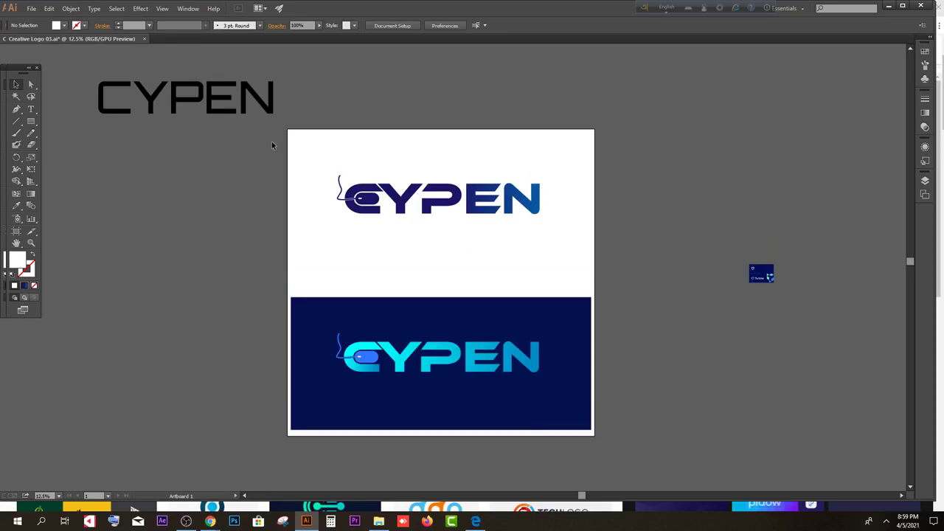
pyautogui.moveTo(264, 149); pyautogui.dragTo(466, 234)
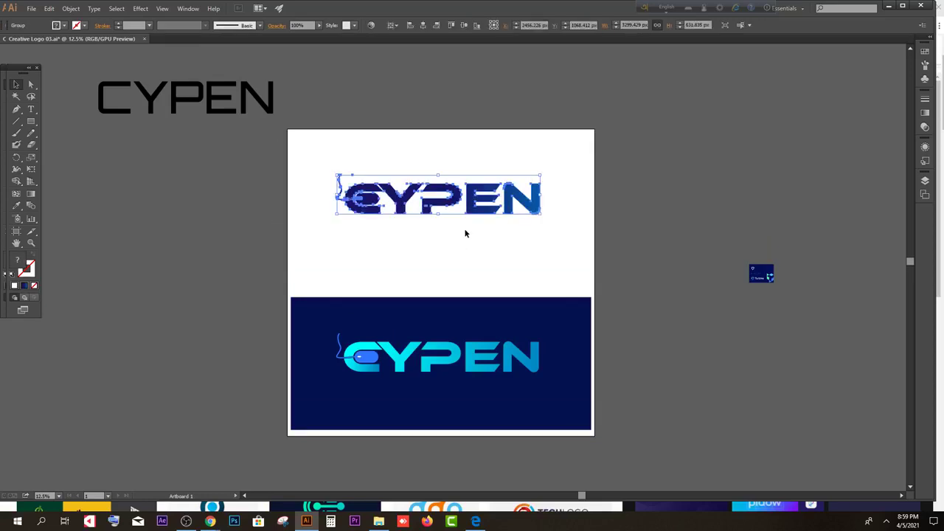
pyautogui.press('a')
pyautogui.moveTo(300, 169); pyautogui.dragTo(590, 219)
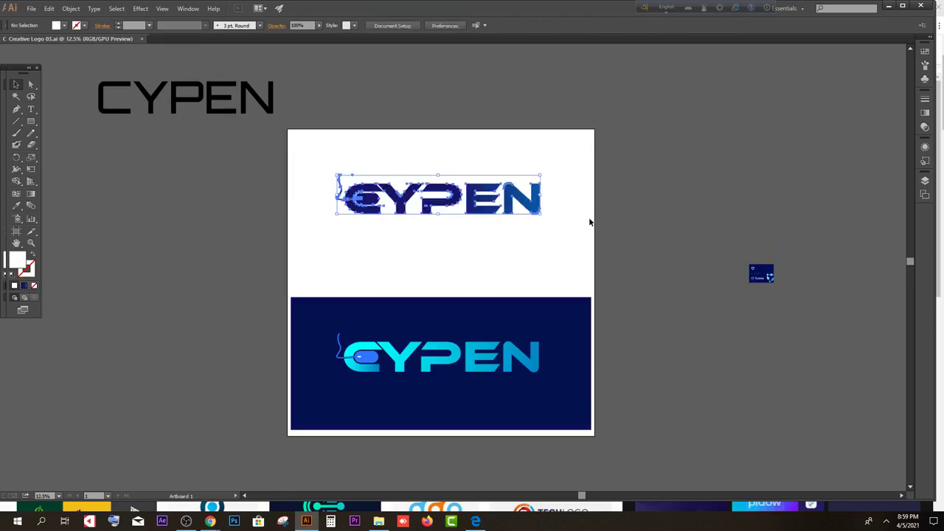
pyautogui.press('Delete')
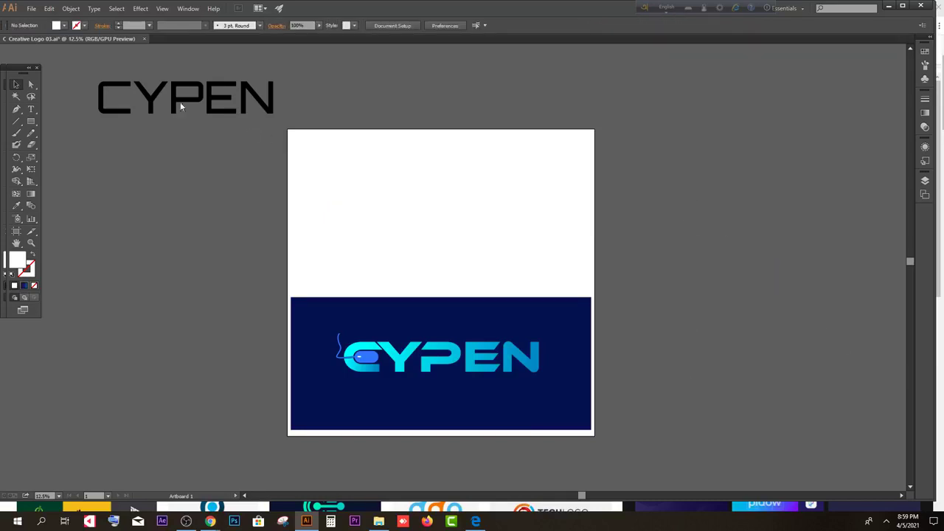
pyautogui.moveTo(71, 39); pyautogui.dragTo(223, 36)
pyautogui.click(199, 112)
pyautogui.press('Delete')
# - Stretch the navy rectangle upward to 4840 px high and centre it vertically on the artboard
pyautogui.scroll(-1, 310, 184)
pyautogui.click(483, 286)
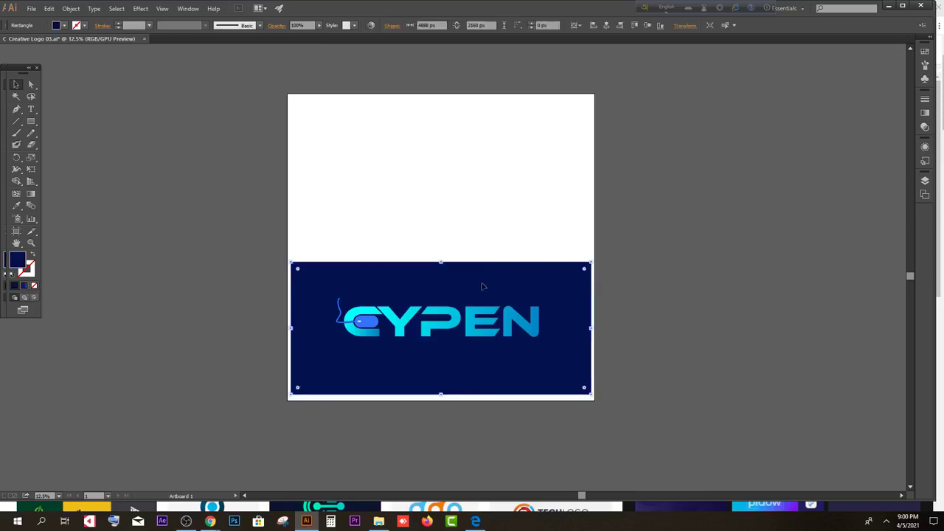
pyautogui.moveTo(442, 261); pyautogui.dragTo(434, 98)
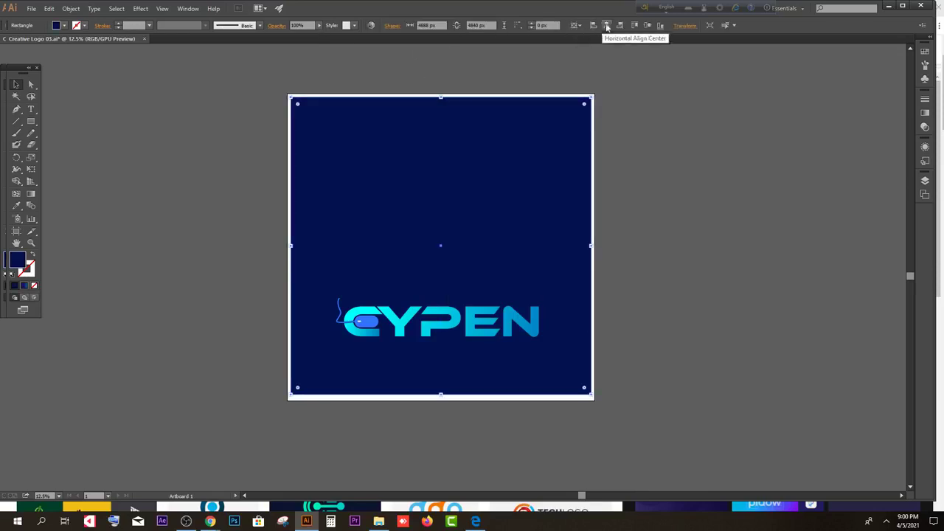
pyautogui.hotkey('ctrl', 'shift', 'a')
pyautogui.click(490, 218)
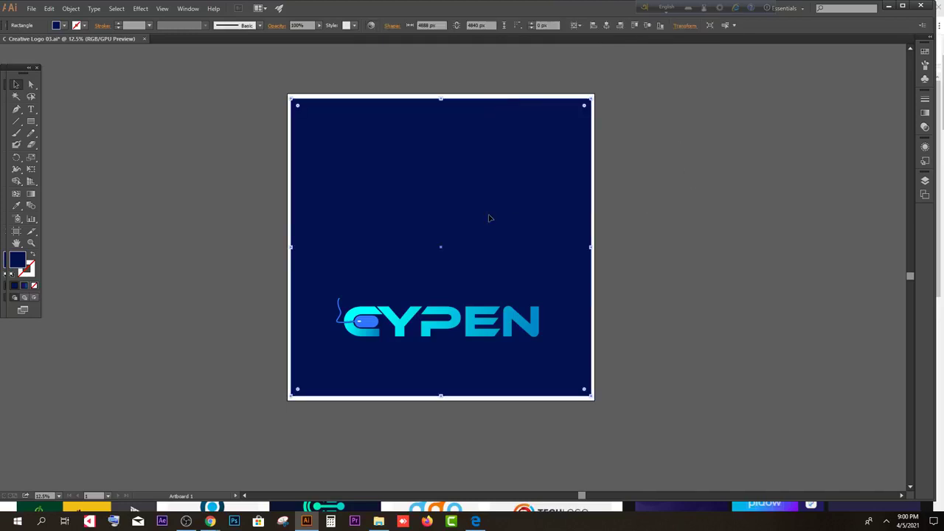
# - Centre the CYPEN logo group horizontally and vertically on the artboard and clear the selection
pyautogui.moveTo(311, 263); pyautogui.dragTo(577, 357)
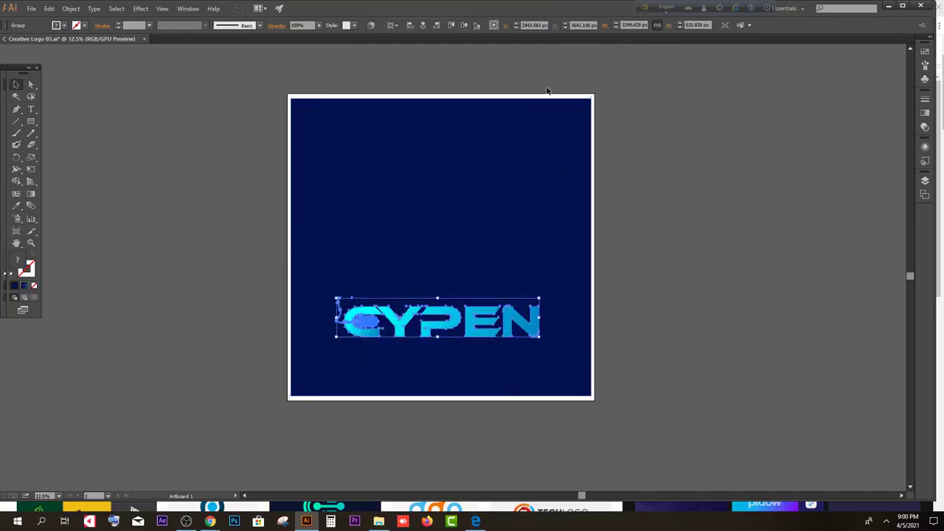
pyautogui.click(423, 24)
pyautogui.click(464, 25)
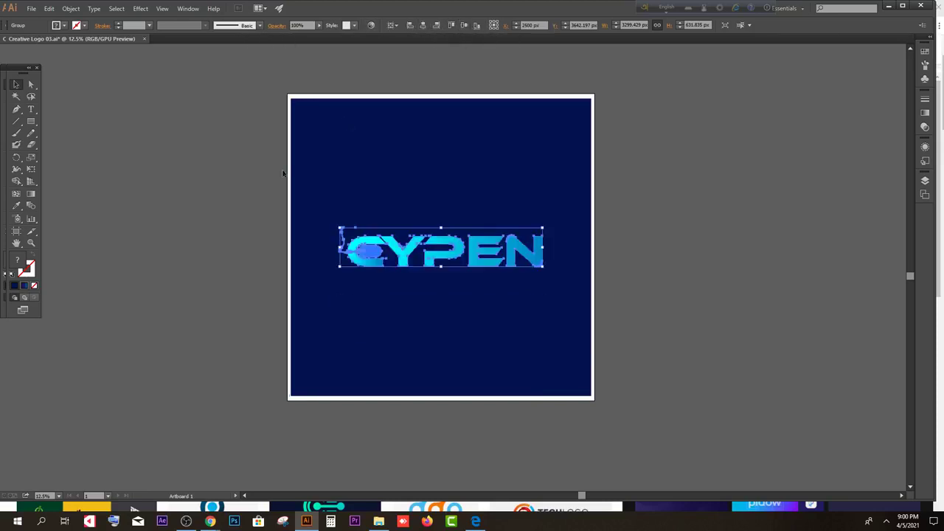
pyautogui.click(172, 240)
pyautogui.hotkey('ctrl', '=')
pyautogui.hotkey('ctrl', '-')
pyautogui.hotkey('ctrl', '-')
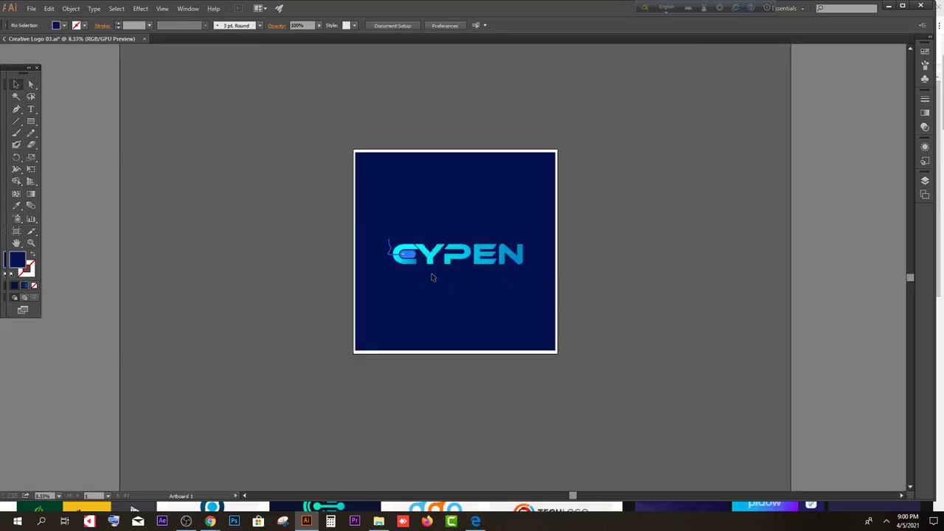
# - Add the tagline text "YOUR TECH VBRAND" below the CYPEN logo and fill it white
pyautogui.hotkey('ctrl', '=')
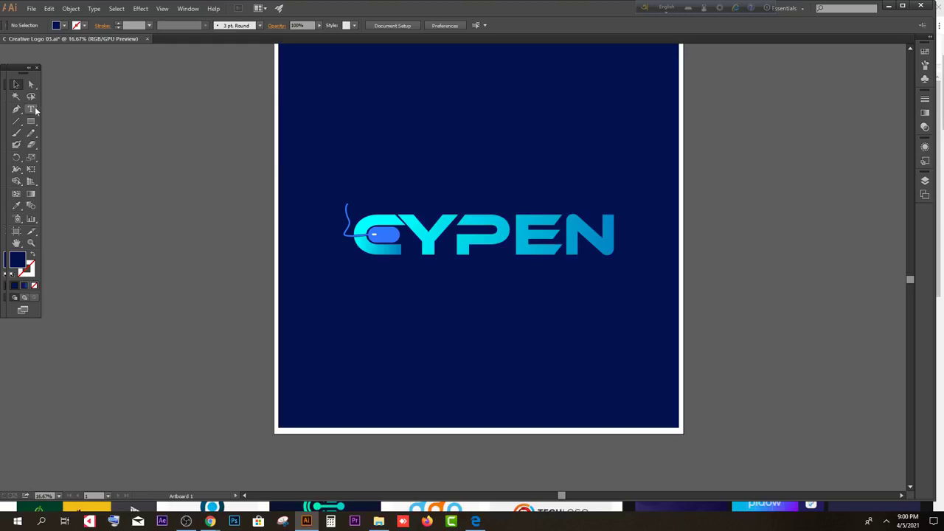
pyautogui.click(33, 110)
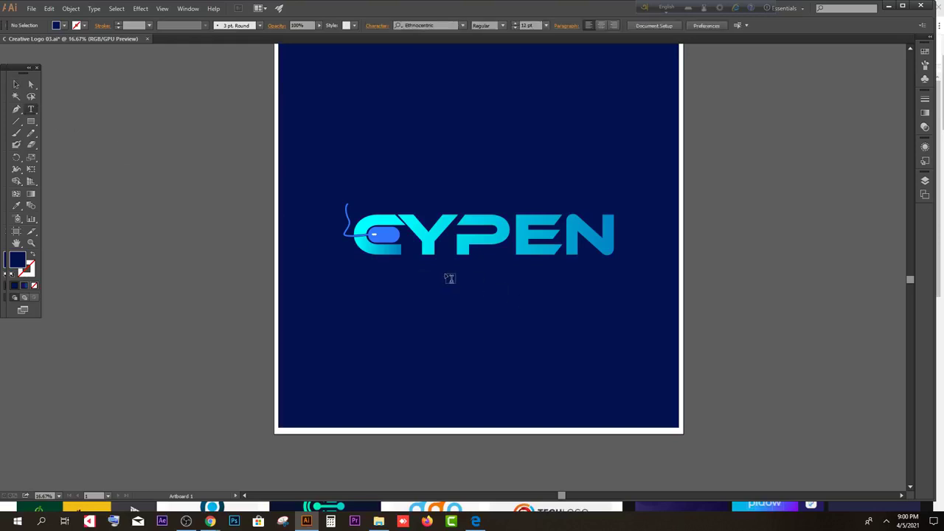
pyautogui.click(449, 278)
pyautogui.write('T')
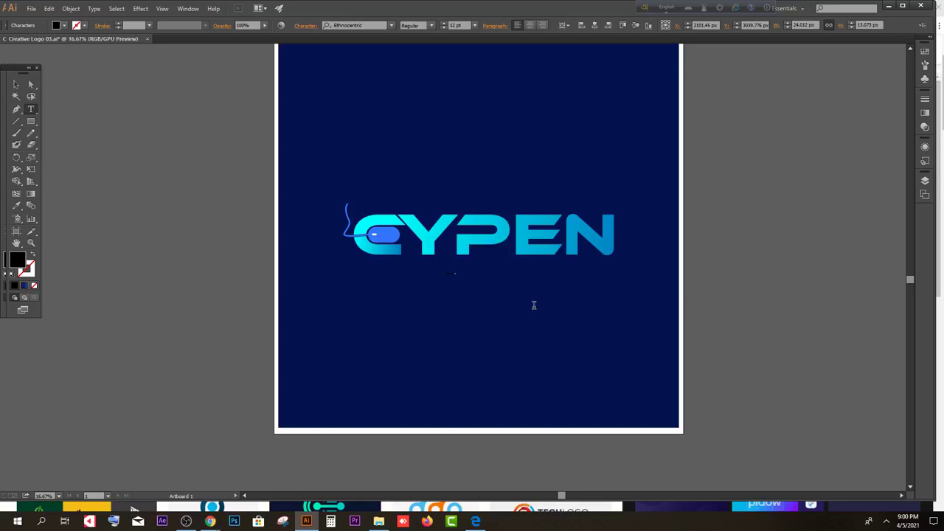
pyautogui.click(16, 84)
pyautogui.click(57, 25)
pyautogui.click(27, 41)
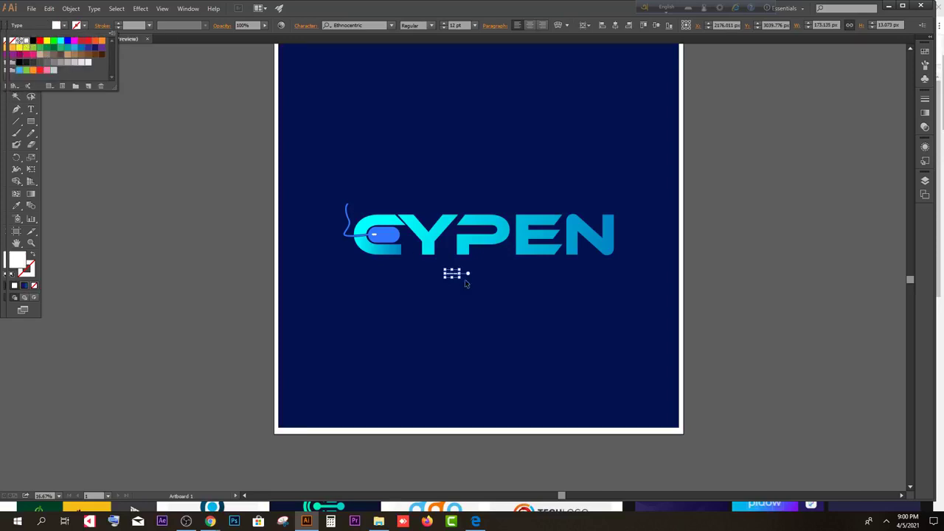
# - Remove the stray V from the tagline so it reads "YOUR TECH BRAND"
pyautogui.scroll(3, 458, 277)
pyautogui.scroll(3, 451, 274)
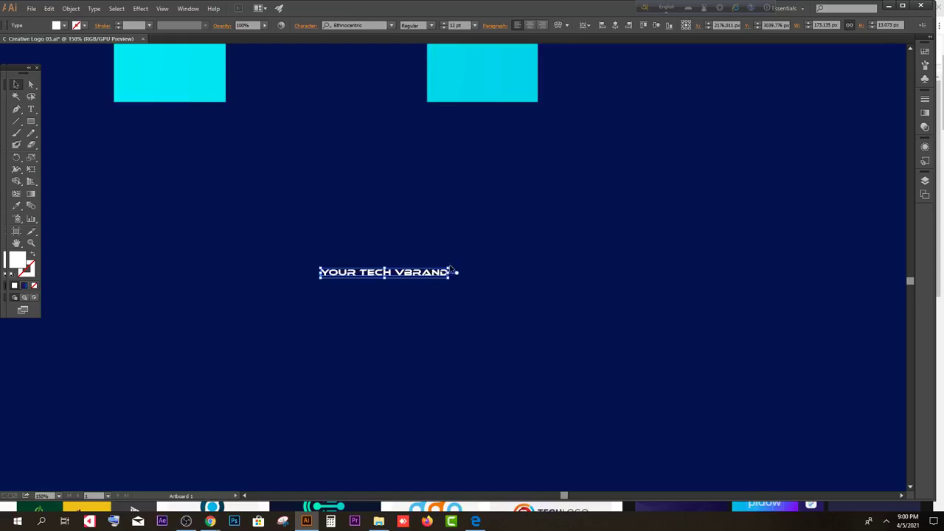
pyautogui.press('t')
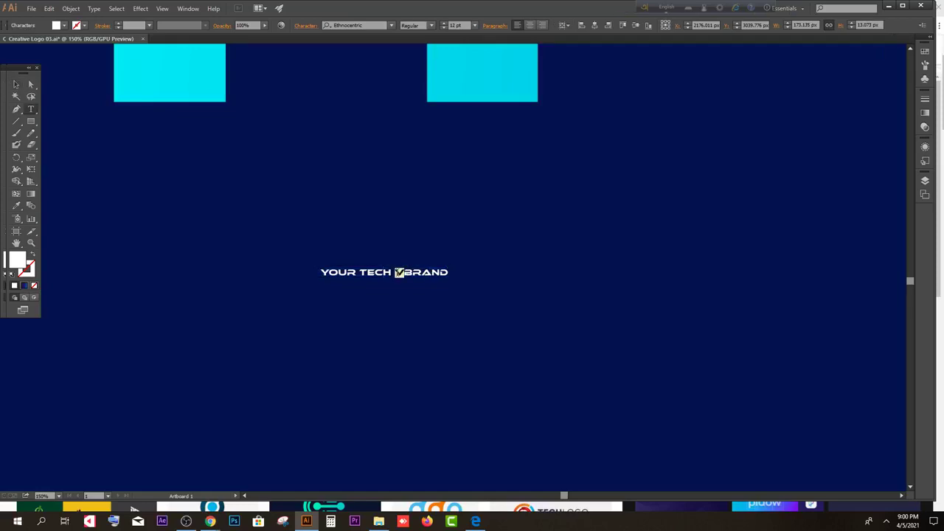
pyautogui.press('BackSpace')
pyautogui.click(16, 84)
# - Enlarge the tagline to about 133 pt and move it closer to centre beneath the logo
pyautogui.scroll(-2, 460, 198)
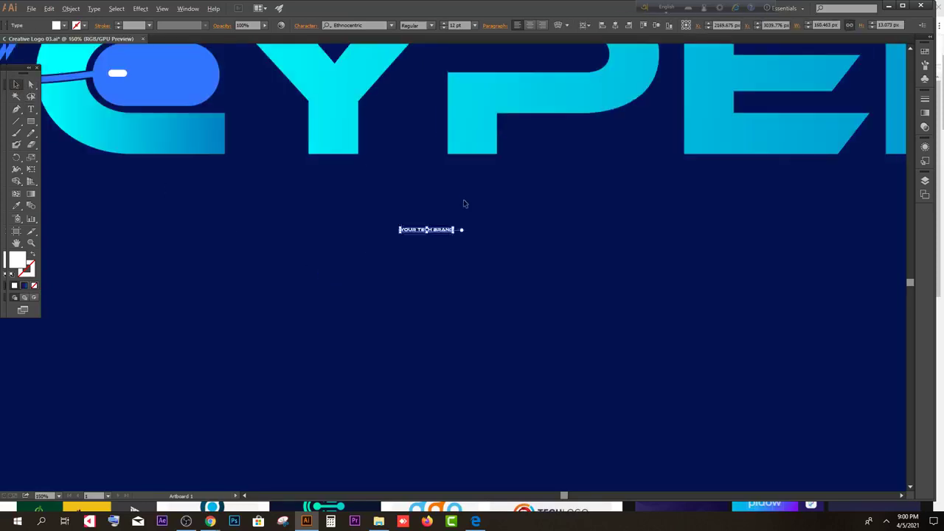
pyautogui.moveTo(455, 227); pyautogui.dragTo(715, 151)
pyautogui.scroll(-3, 521, 229)
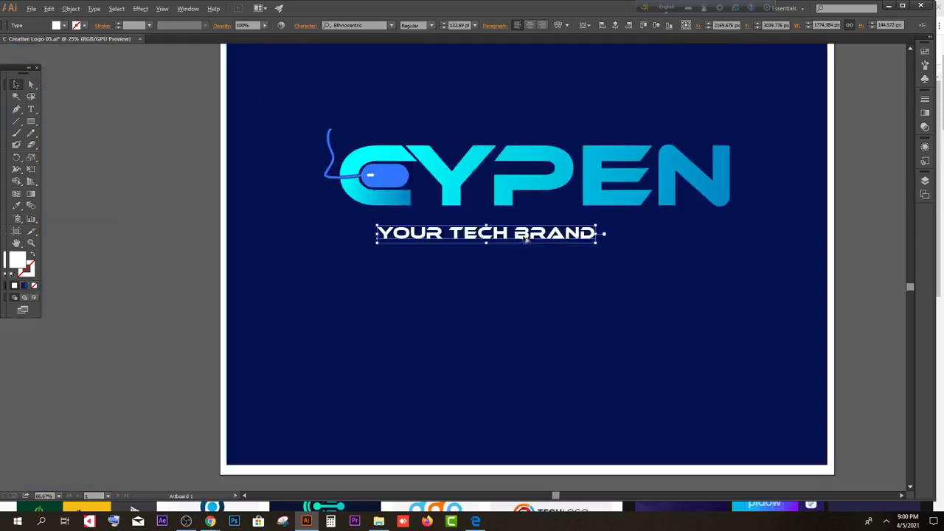
pyautogui.moveTo(526, 236); pyautogui.dragTo(602, 235)
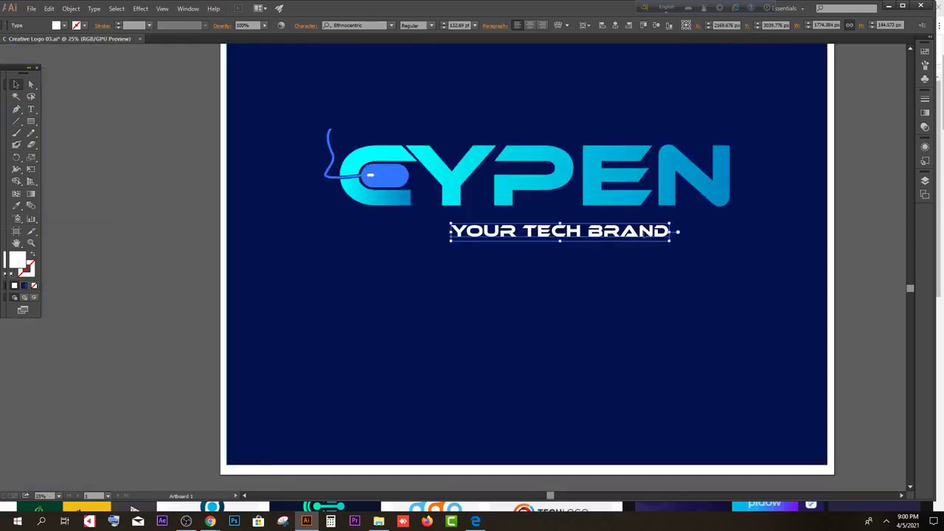
# - Change the tagline's font to Montserrat with the Regular style
pyautogui.click(360, 26)
pyautogui.write('N')
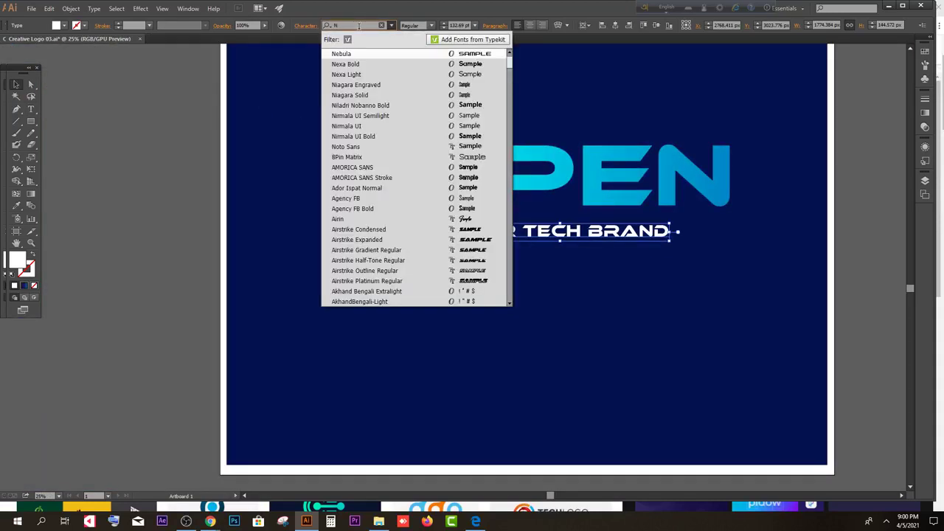
pyautogui.press('BackSpace')
pyautogui.write('Hi')
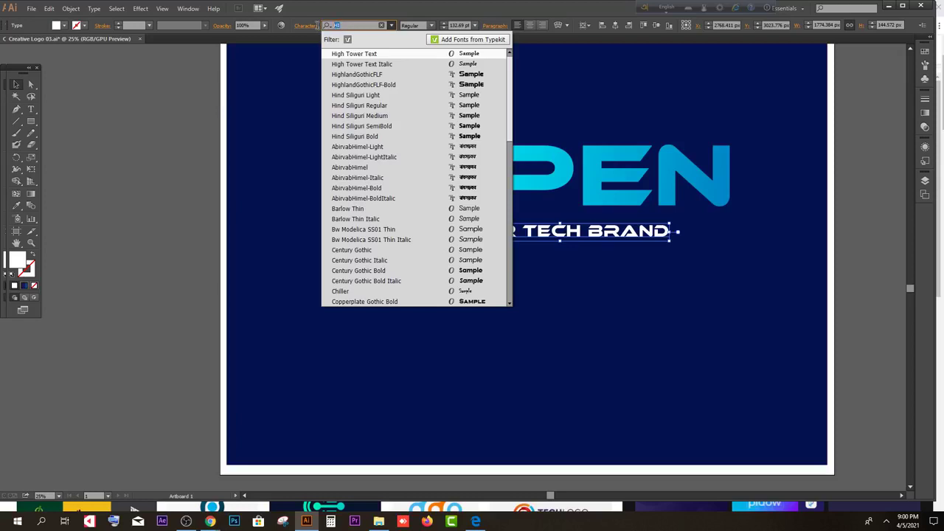
pyautogui.write('MONT')
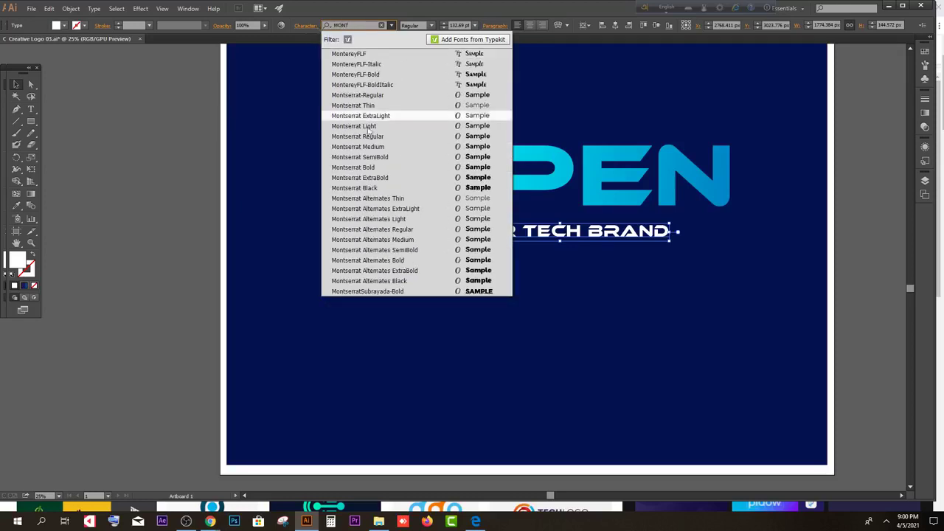
pyautogui.click(375, 105)
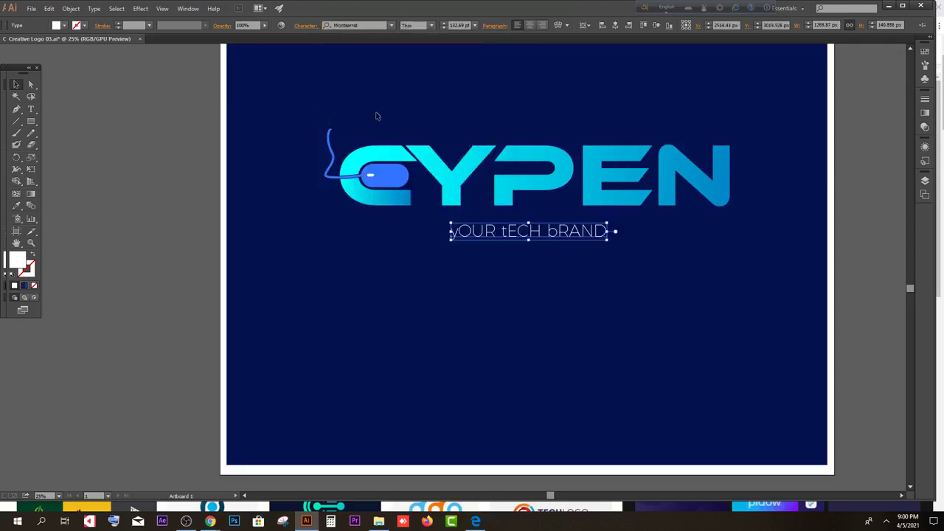
pyautogui.click(433, 25)
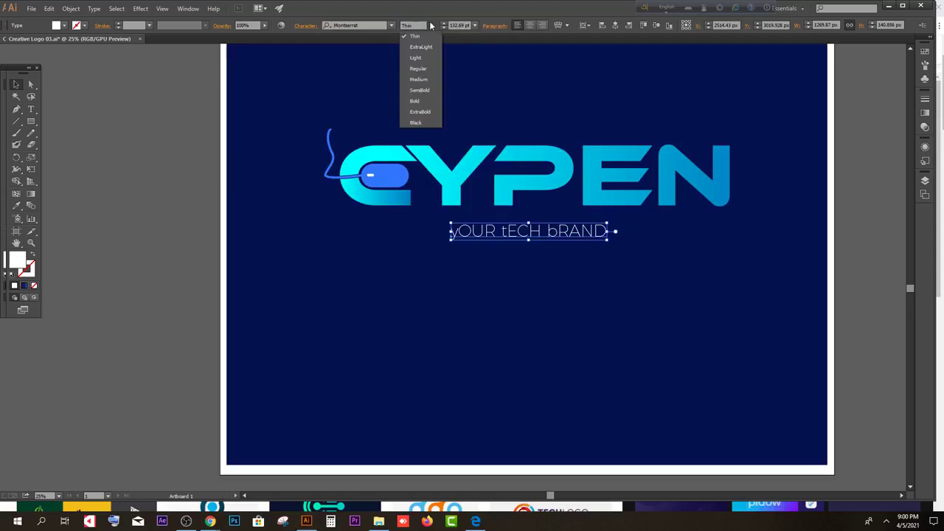
pyautogui.click(421, 70)
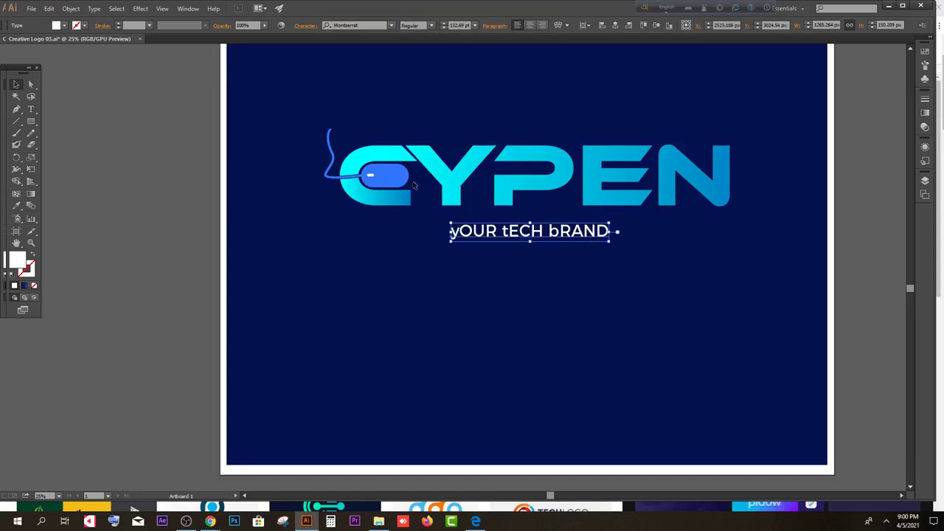
# - Apply All Caps to the tagline in its character settings
pyautogui.click(306, 26)
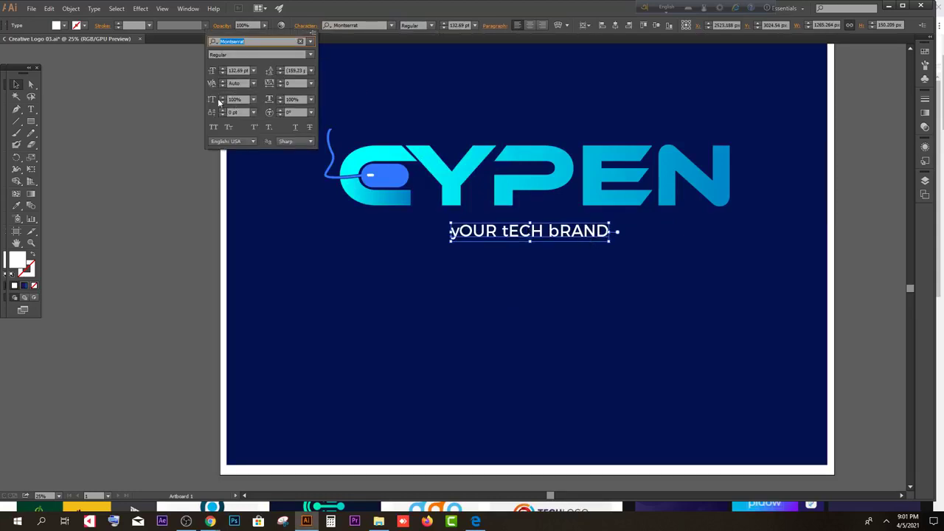
pyautogui.click(214, 127)
pyautogui.click(575, 246)
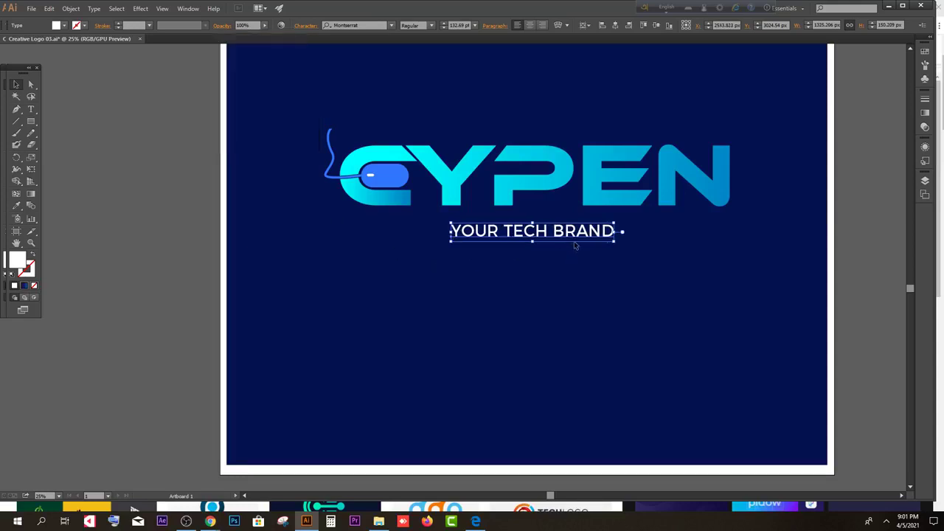
# - Enlarge the tagline to about 198 pt and reposition it centrally beneath the logo
pyautogui.moveTo(614, 243); pyautogui.dragTo(738, 240)
pyautogui.moveTo(666, 232); pyautogui.dragTo(580, 248)
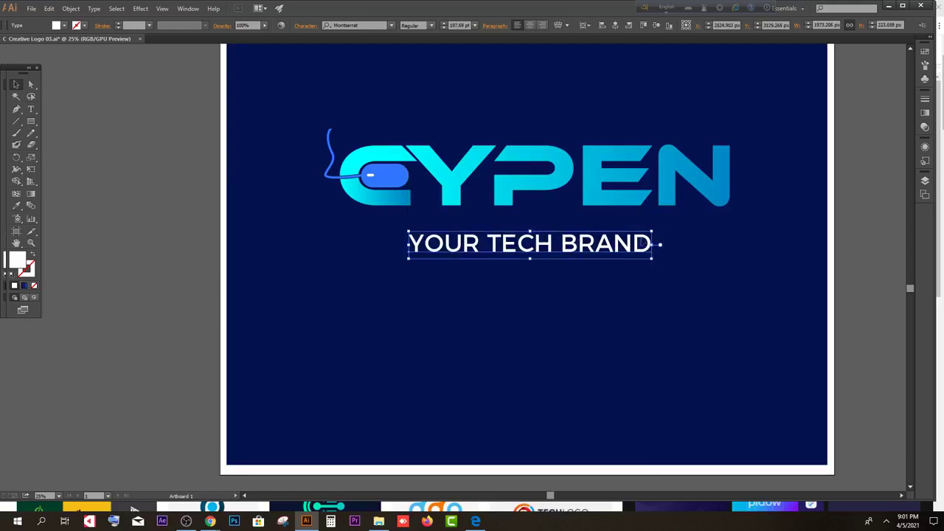
pyautogui.click(572, 297)
# - Widen the tagline's tracking until it spans about 3307 px and move it close beneath the CYPEN lettering
pyautogui.click(532, 257)
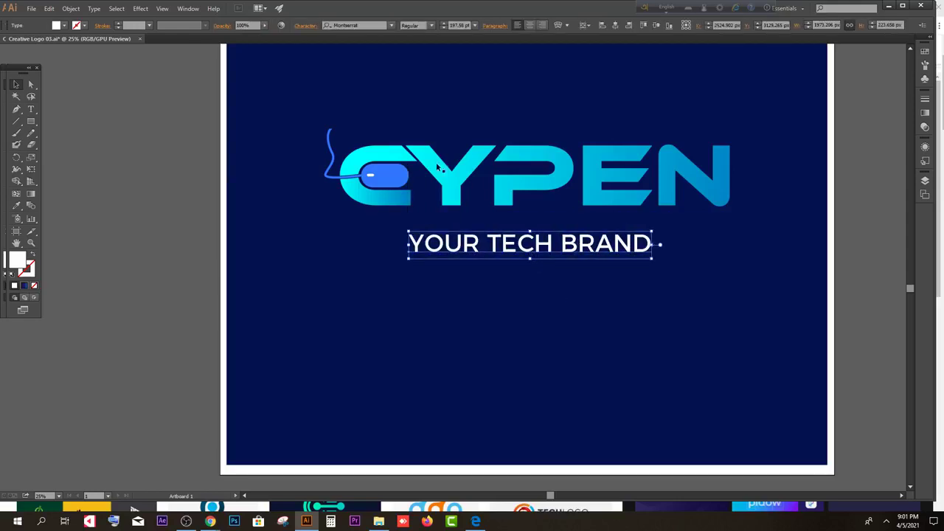
pyautogui.click(305, 26)
pyautogui.click(296, 82)
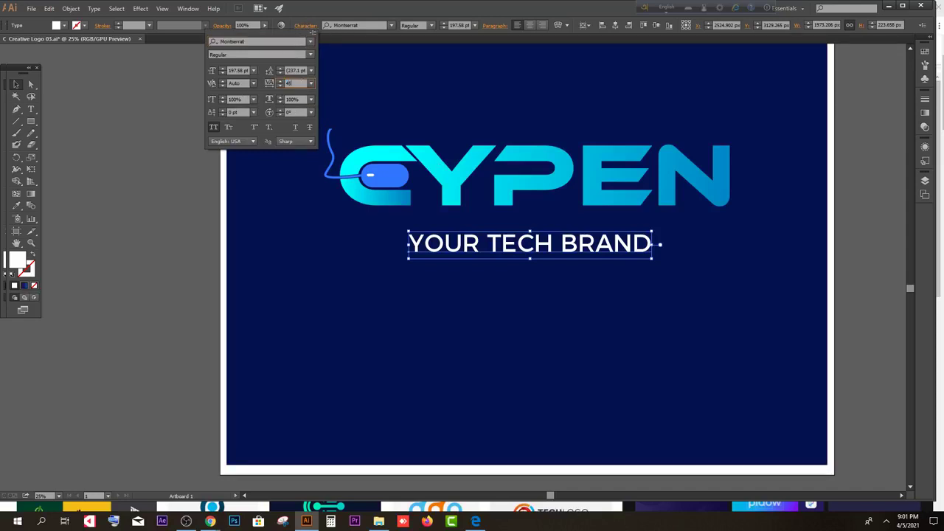
pyautogui.press('Return')
pyautogui.click(601, 272)
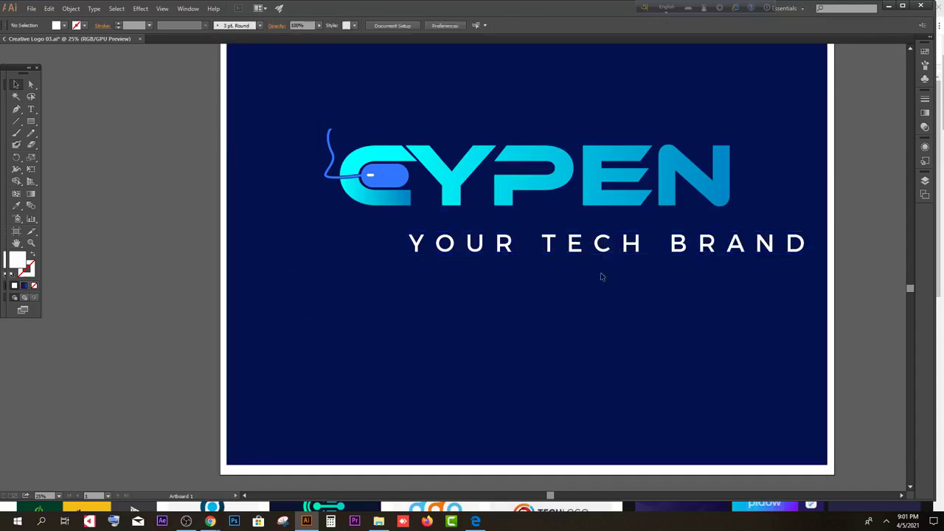
pyautogui.moveTo(611, 241); pyautogui.dragTo(527, 229)
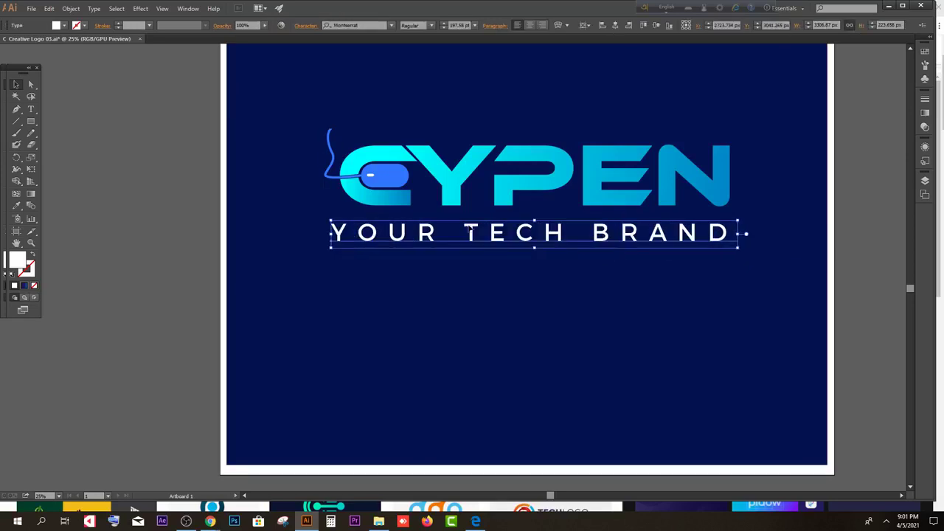
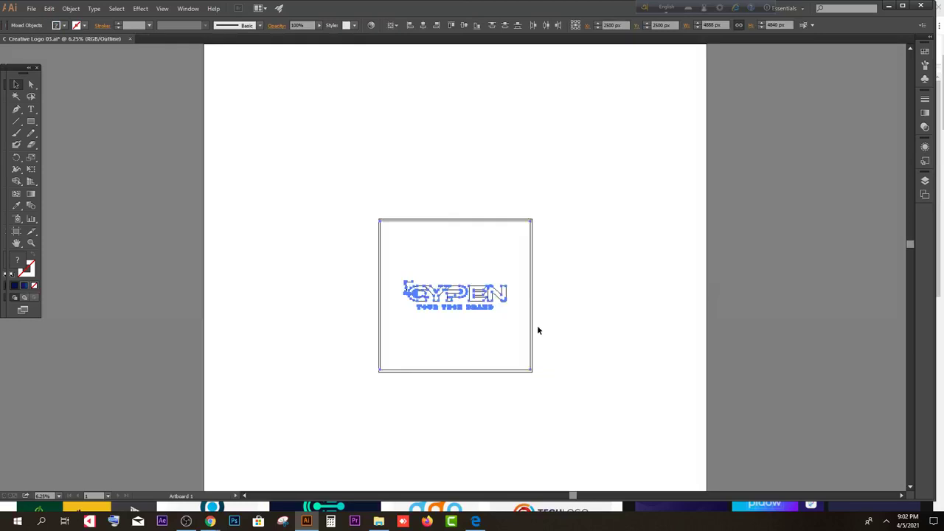
# - Check the whole document for stray objects in outline view, return to preview and check that logo and tagline are grouped
pyautogui.hotkey('ctrl', '-')
pyautogui.click(547, 305)
pyautogui.hotkey('ctrl', 'a')
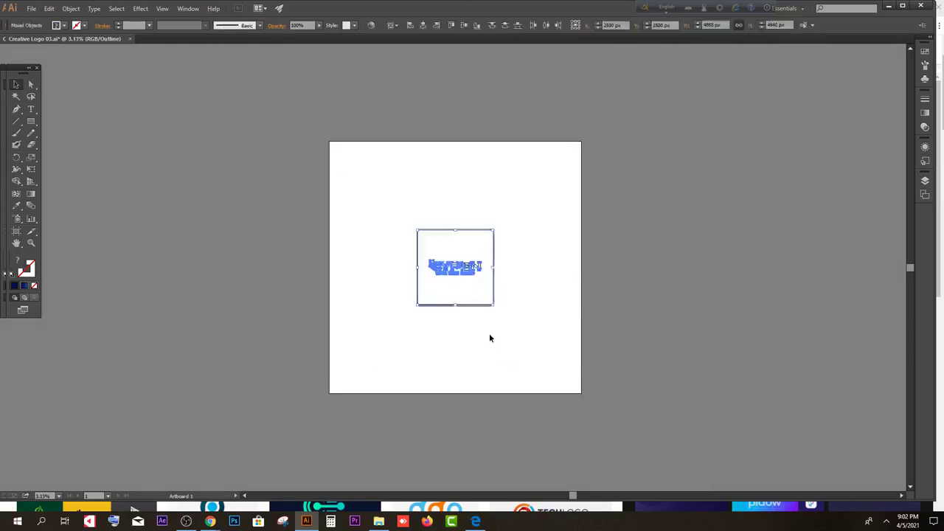
pyautogui.click(450, 298)
pyautogui.hotkey('ctrl', '+')
pyautogui.hotkey('ctrl', 'y')
pyautogui.scroll(3, 451, 295)
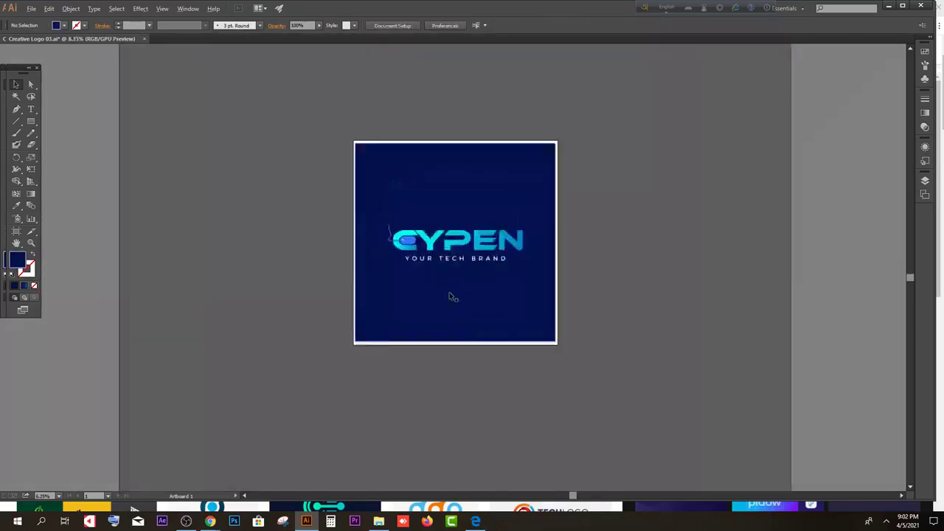
pyautogui.click(449, 231)
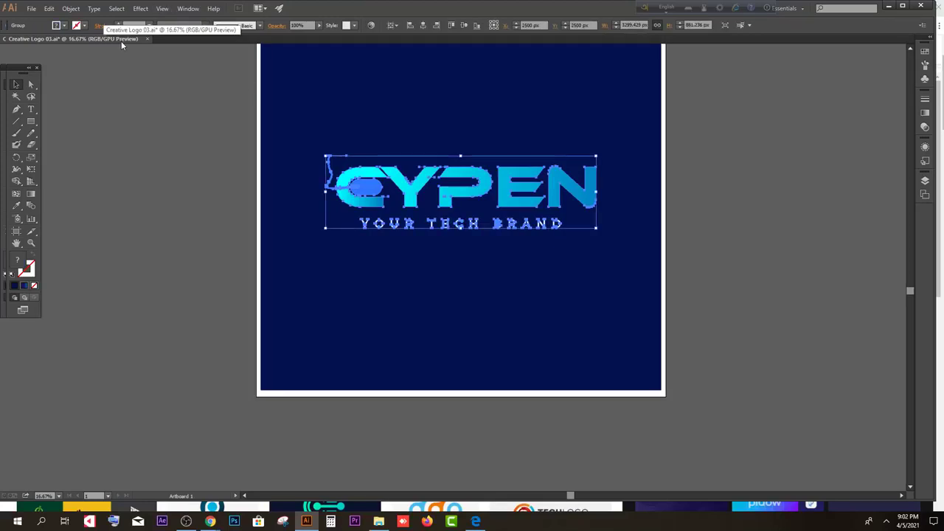
pyautogui.scroll(1, 159, 152)
pyautogui.click(118, 82)
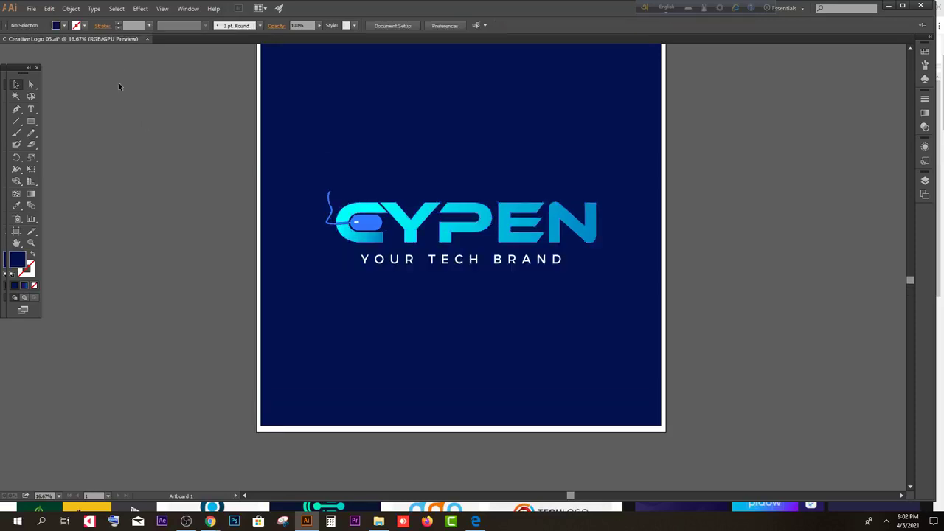
# - Save the document as Creative Logo 03.eps in the SHUTTERSTOCK folder, in Illustrator EPS format with Use Artboards enabled for all
pyautogui.click(31, 9)
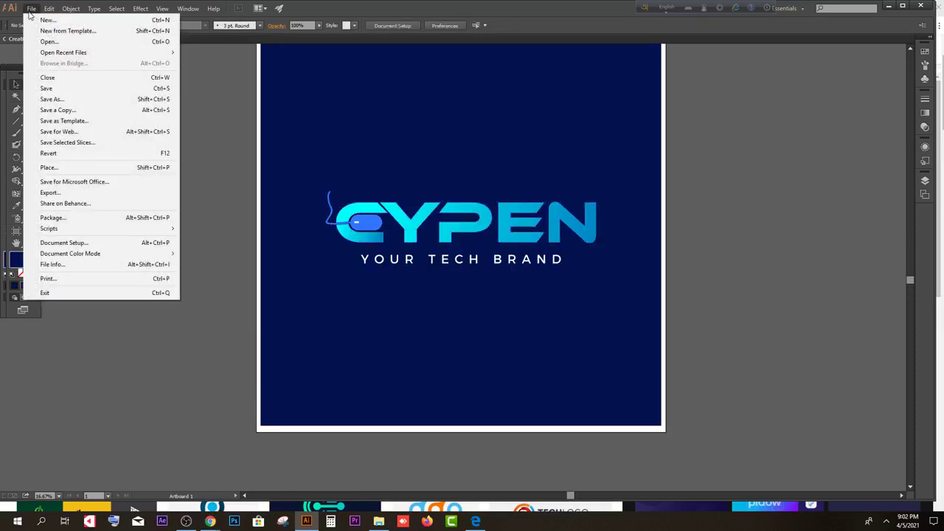
pyautogui.click(50, 101)
pyautogui.click(473, 426)
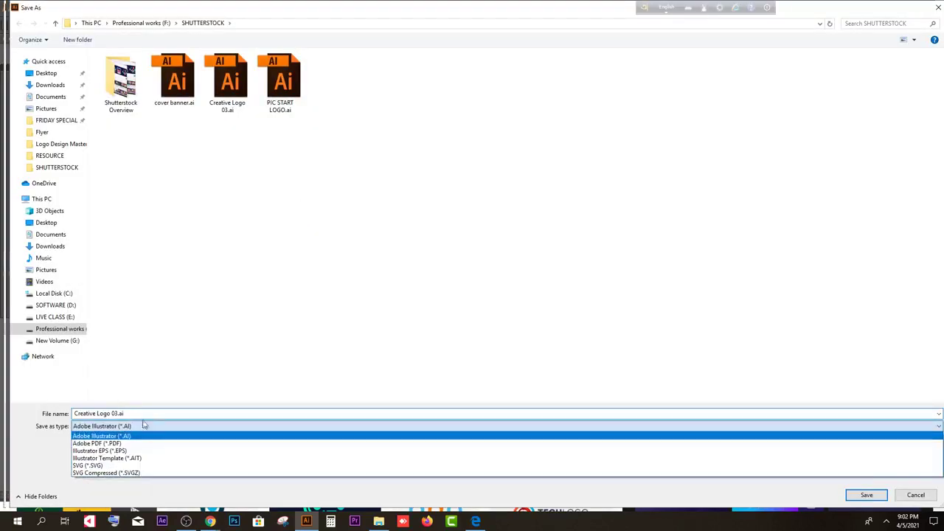
pyautogui.click(685, 451)
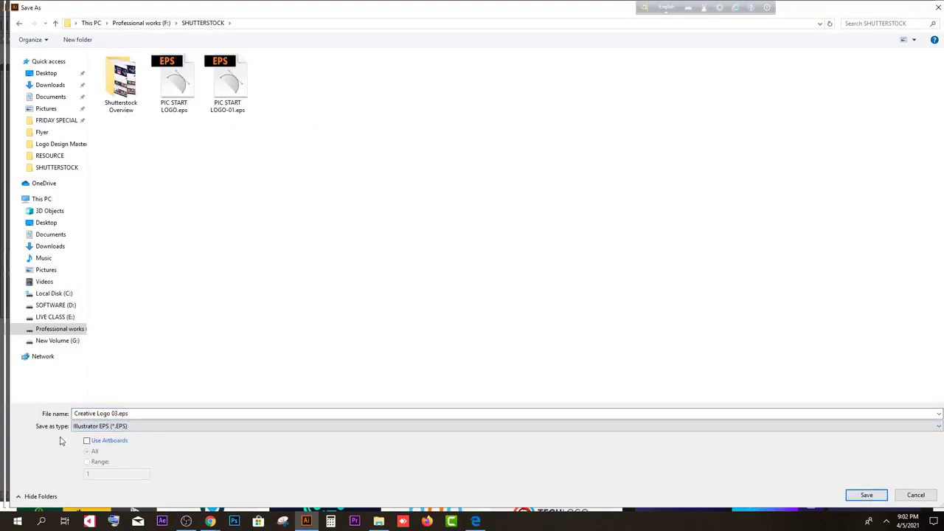
pyautogui.click(86, 441)
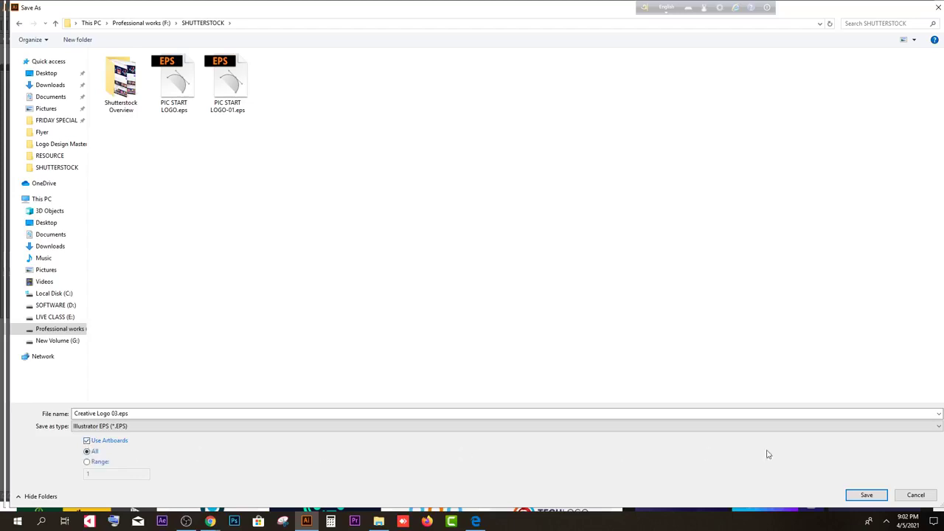
pyautogui.click(867, 496)
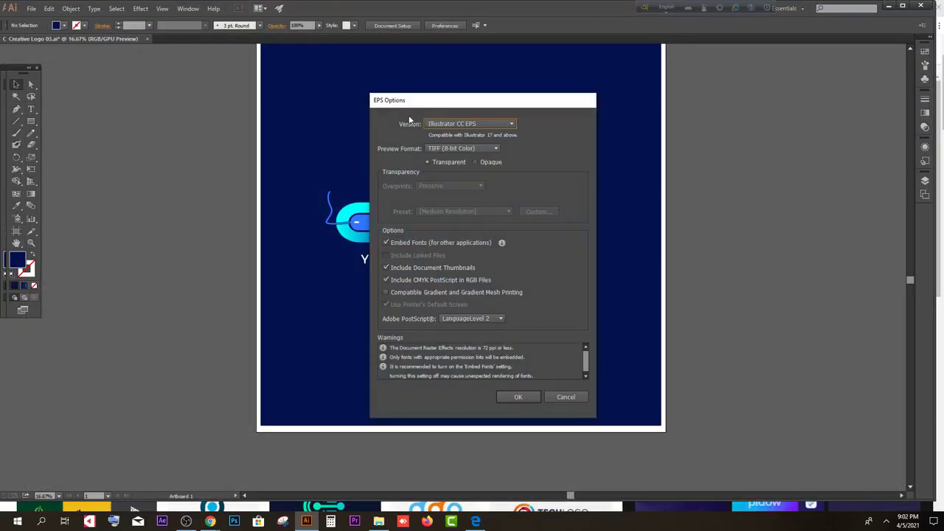
# - Set the EPS version to Illustrator 10 EPS and complete the save in the older format
pyautogui.click(467, 125)
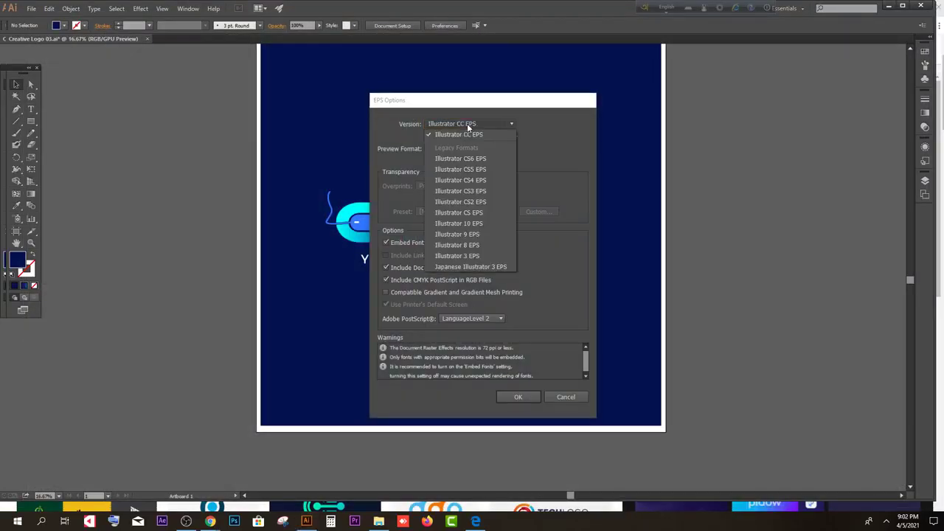
pyautogui.click(464, 222)
pyautogui.click(521, 388)
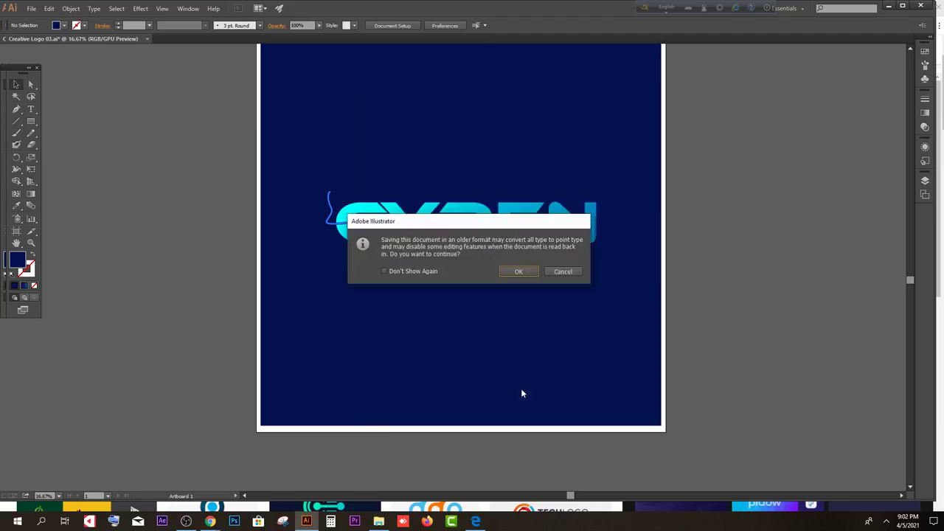
pyautogui.click(520, 272)
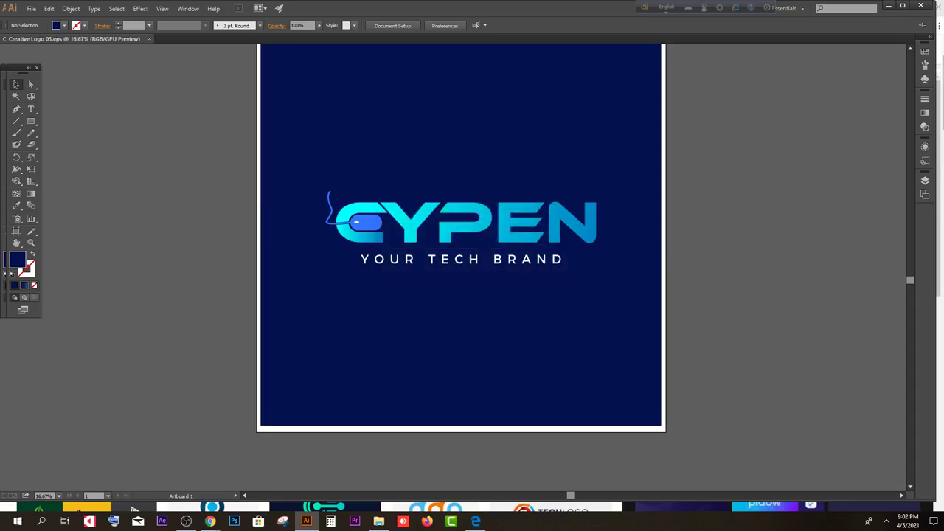
# - Switch to File Explorer and open the SHUTTERSTOCK folder containing Creative Logo 03.eps to check the saved files
pyautogui.click(210, 522)
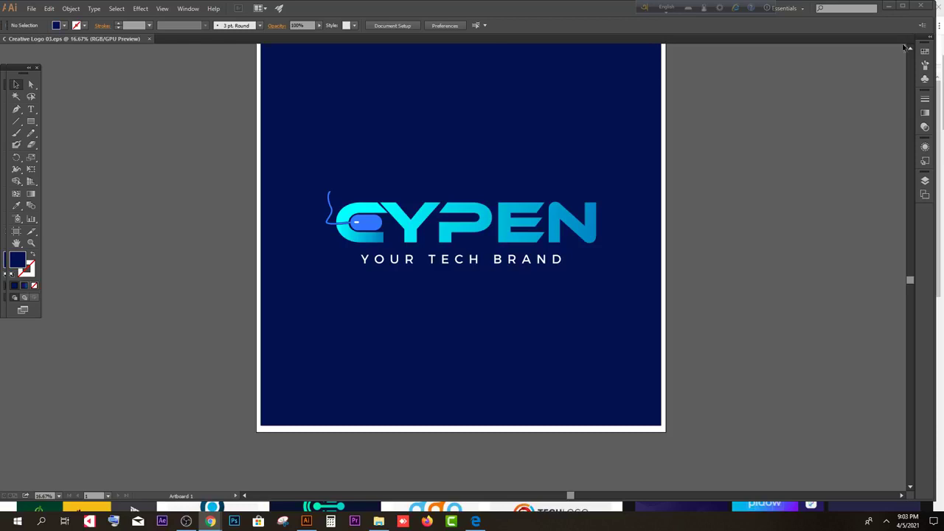
pyautogui.click(881, 10)
pyautogui.click(378, 522)
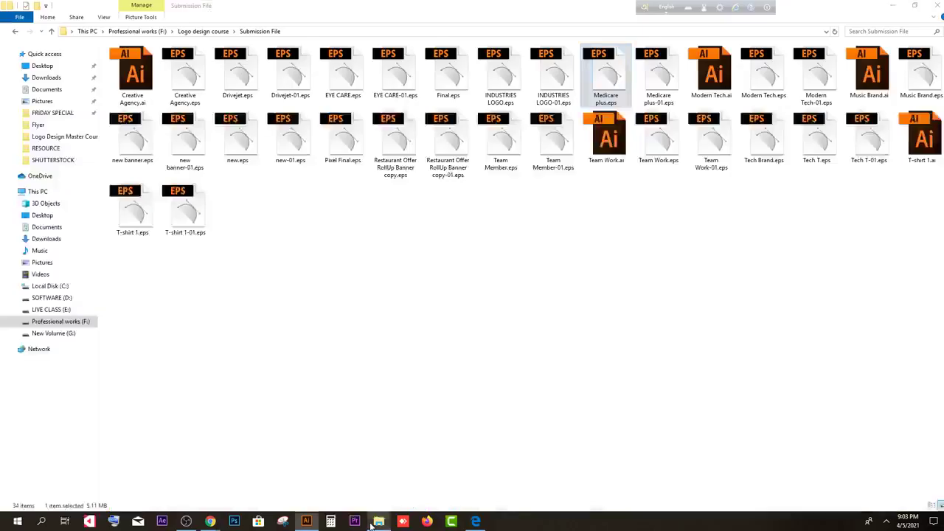
pyautogui.click(44, 55)
pyautogui.rightClick(159, 152)
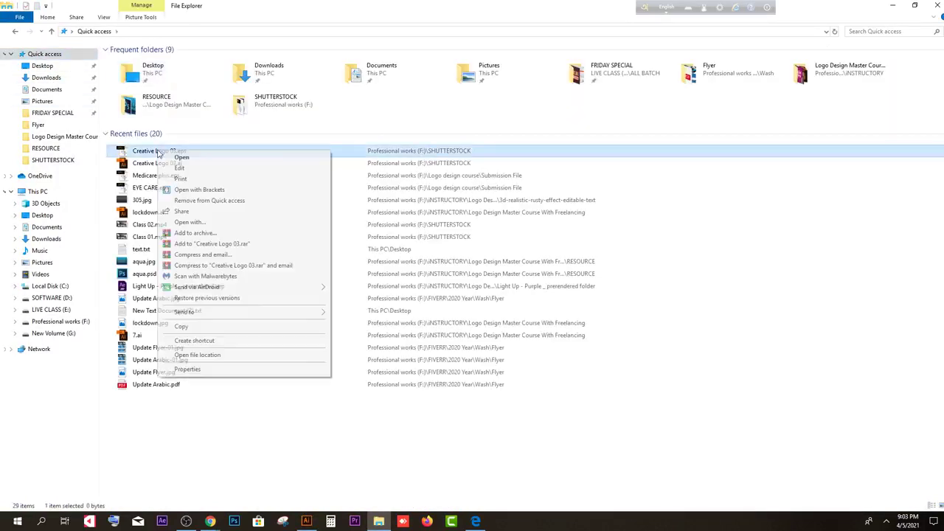
pyautogui.click(209, 355)
pyautogui.click(492, 209)
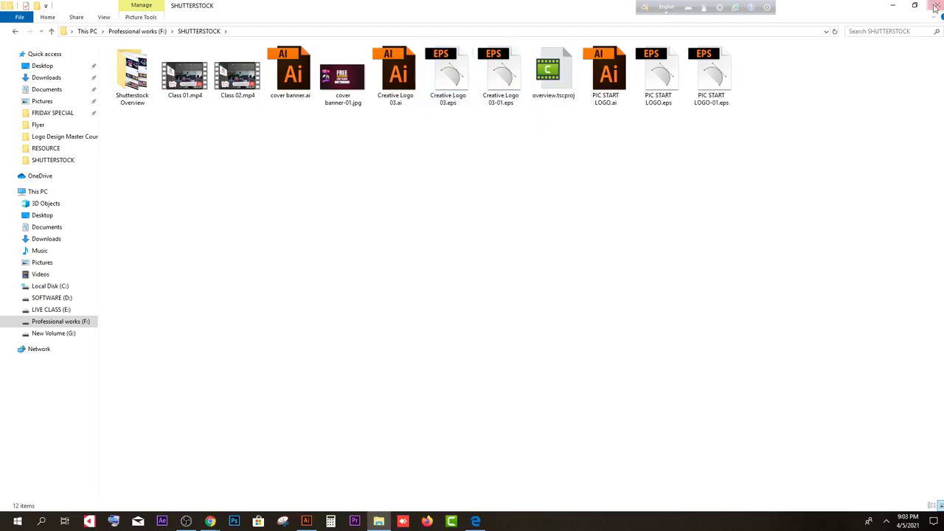
# - Switch to the Shutterstock contributor site in Edge, start a new upload for content to submit, and accept the upload guidelines
pyautogui.click(473, 521)
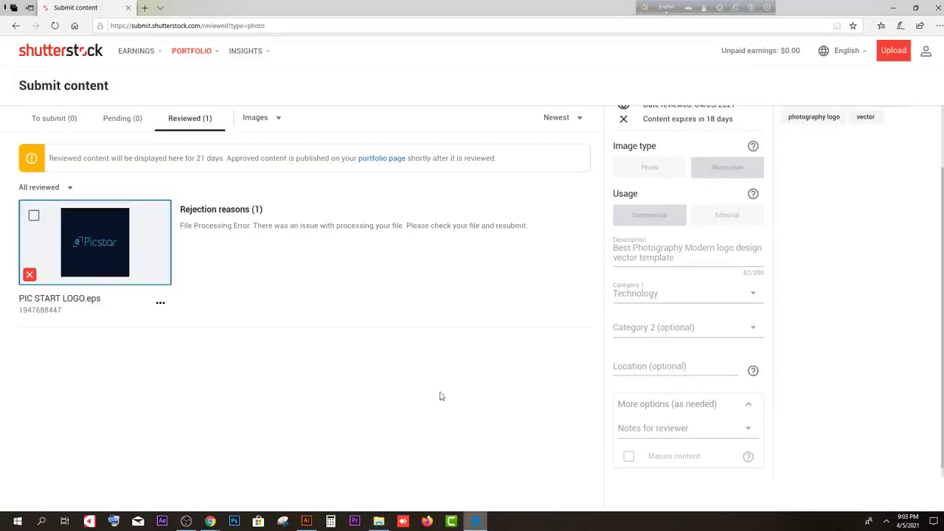
pyautogui.click(49, 119)
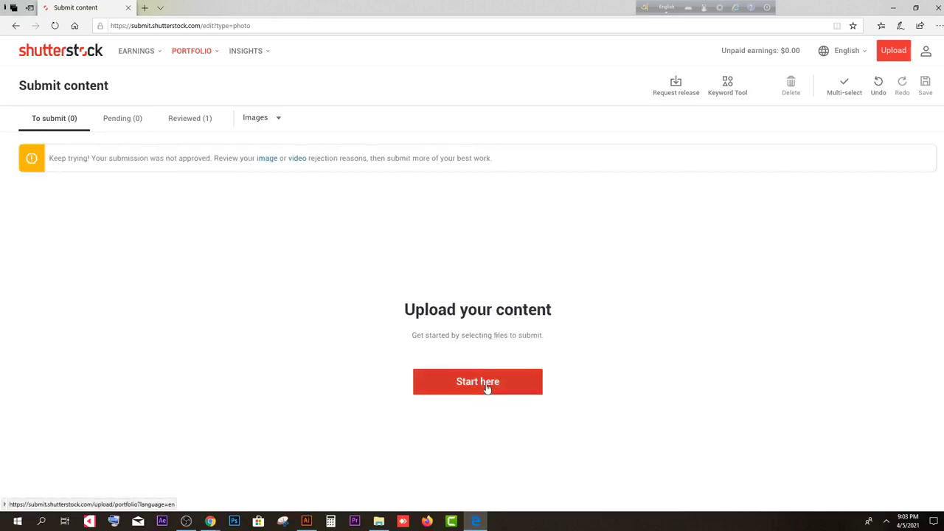
pyautogui.click(487, 389)
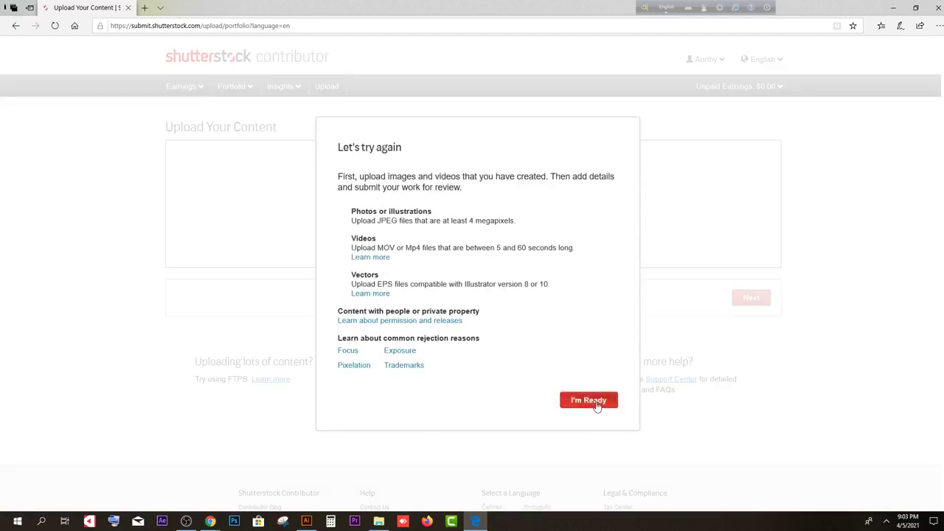
pyautogui.click(597, 403)
# - Try to upload Creative Logo 03.ai from the SHUTTERSTOCK folder
pyautogui.click(530, 194)
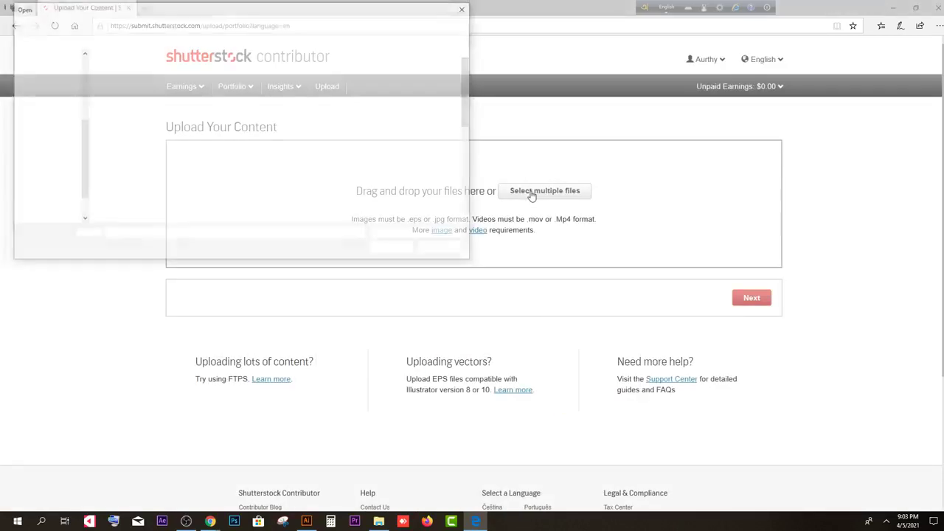
pyautogui.scroll(3, 52, 133)
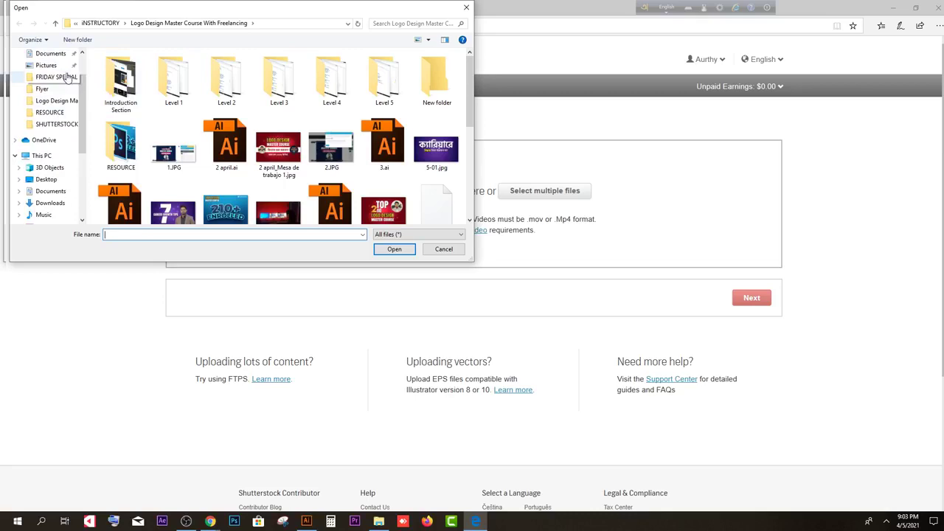
pyautogui.click(57, 124)
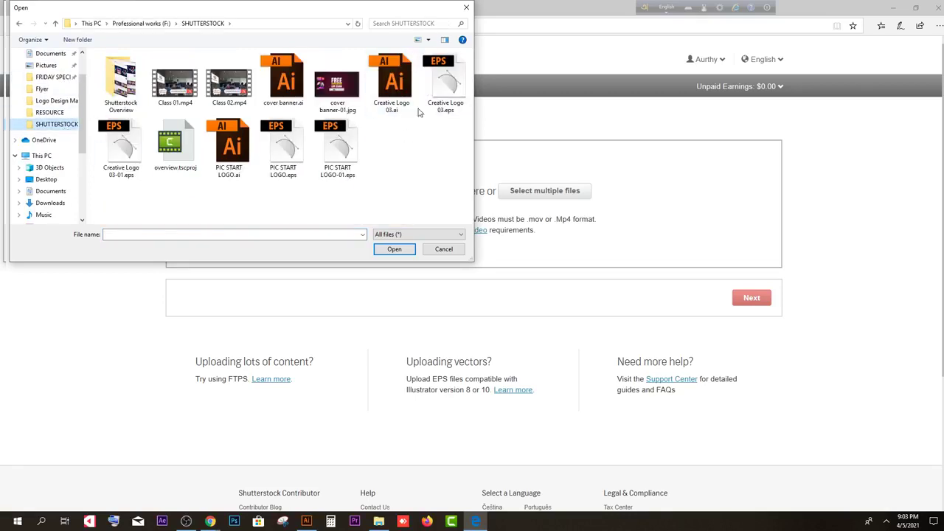
pyautogui.click(391, 82)
pyautogui.click(395, 249)
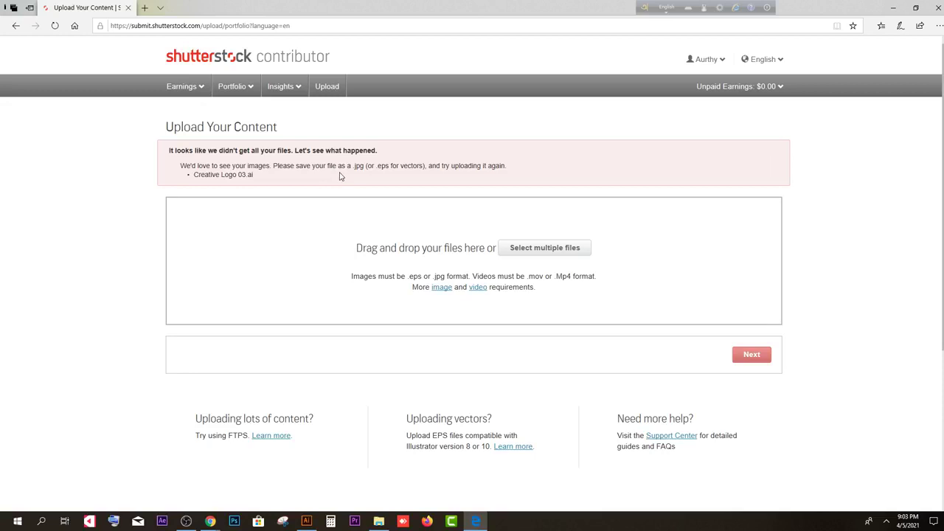
# - Upload Creative Logo 03.eps from the SHUTTERSTOCK folder and continue to the content submission page
pyautogui.click(516, 248)
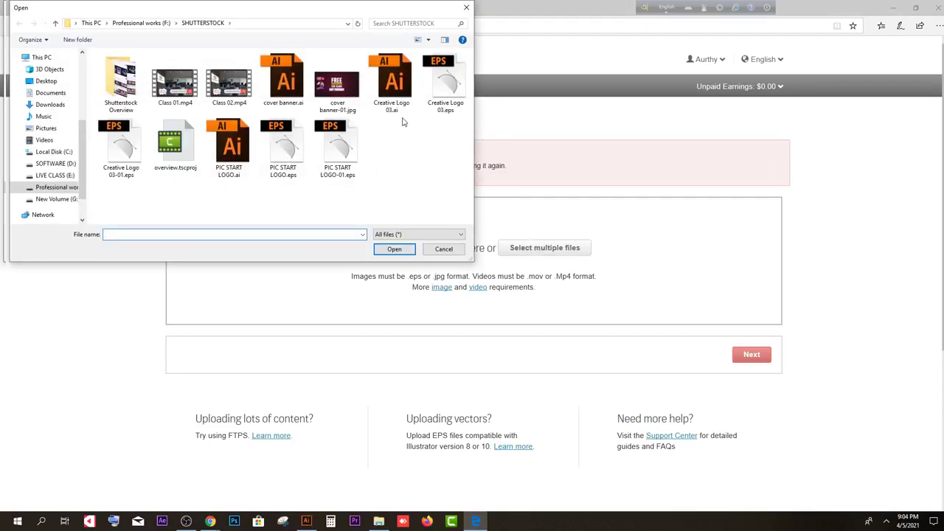
pyautogui.click(453, 89)
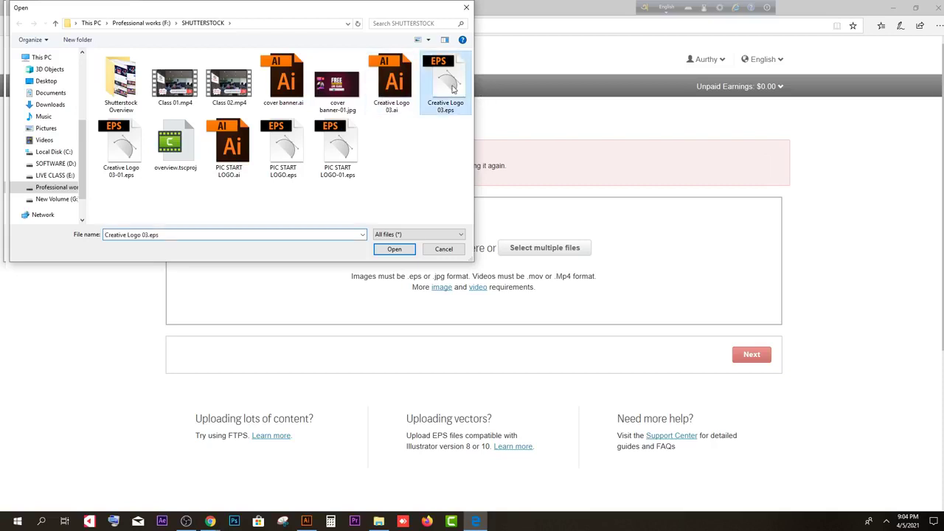
pyautogui.click(397, 250)
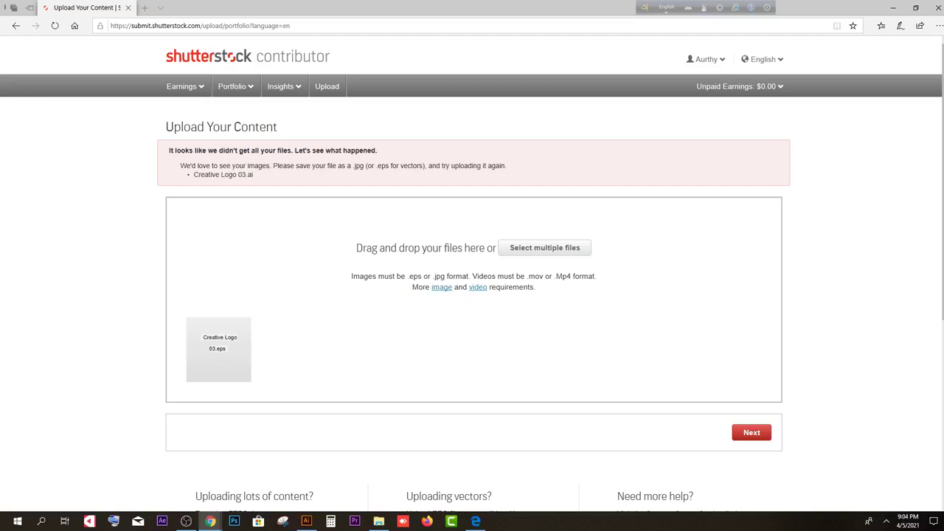
pyautogui.click(743, 436)
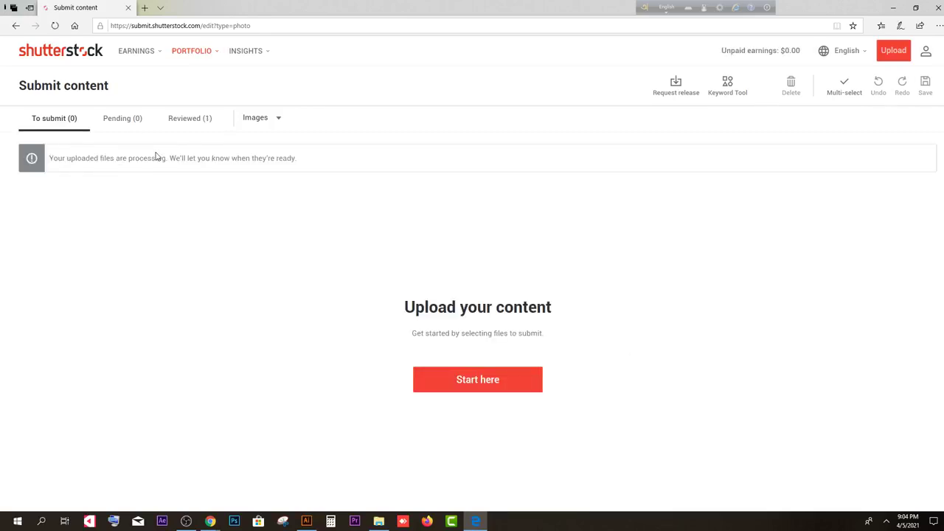
# - Reload the submission page and check the Reviewed and Pending lists for the uploaded logo
pyautogui.click(55, 26)
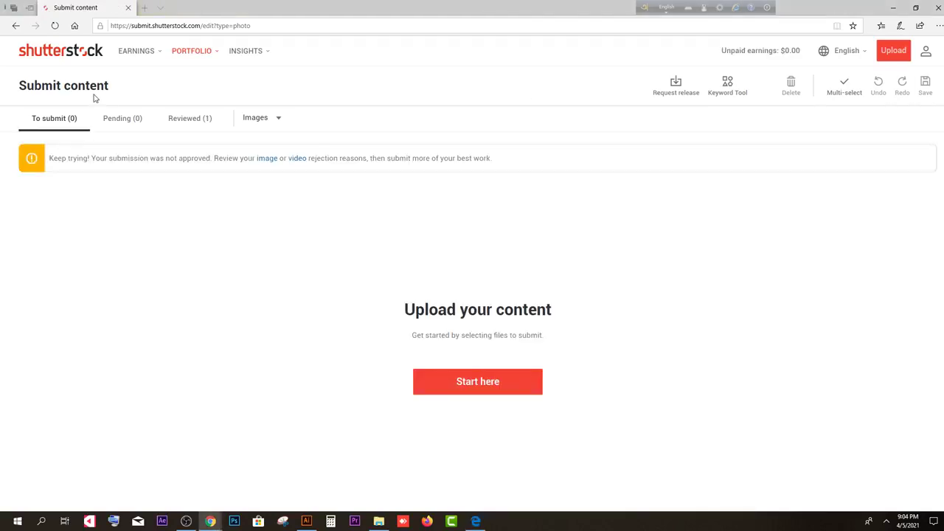
pyautogui.click(55, 26)
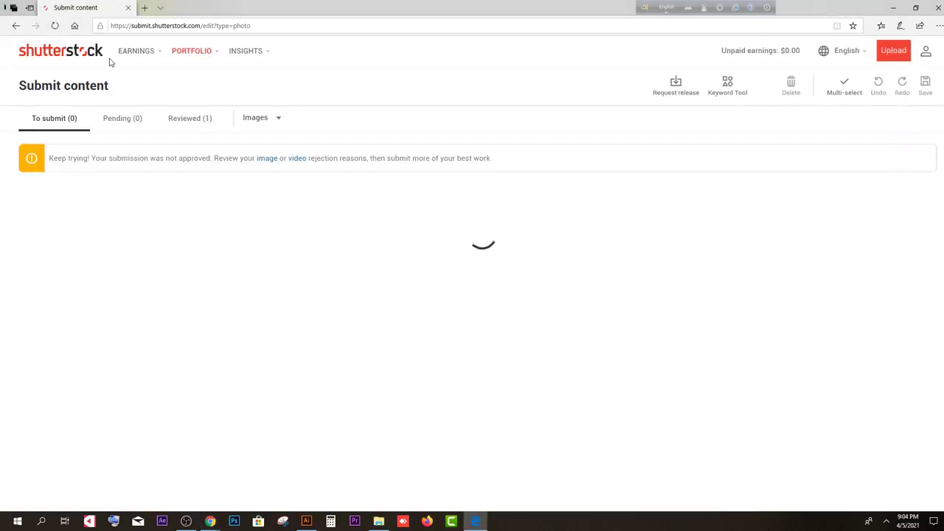
pyautogui.click(200, 119)
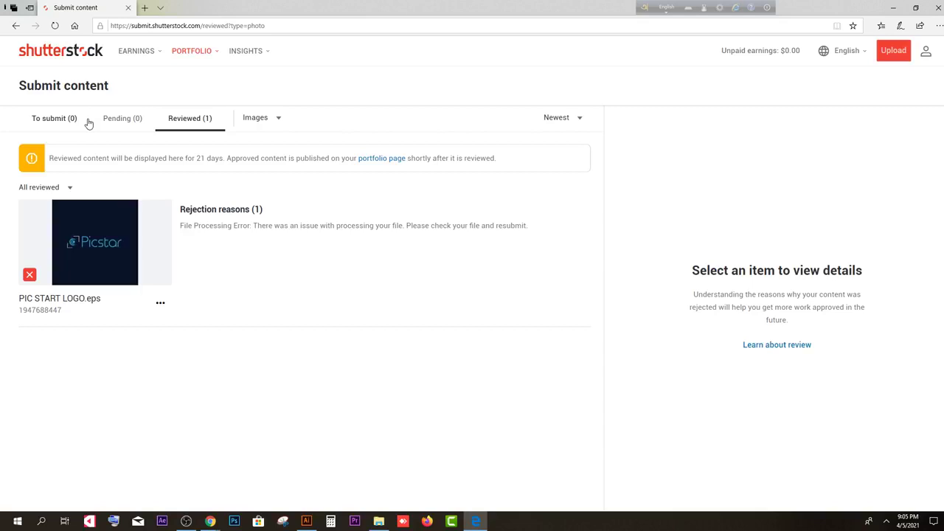
pyautogui.click(121, 125)
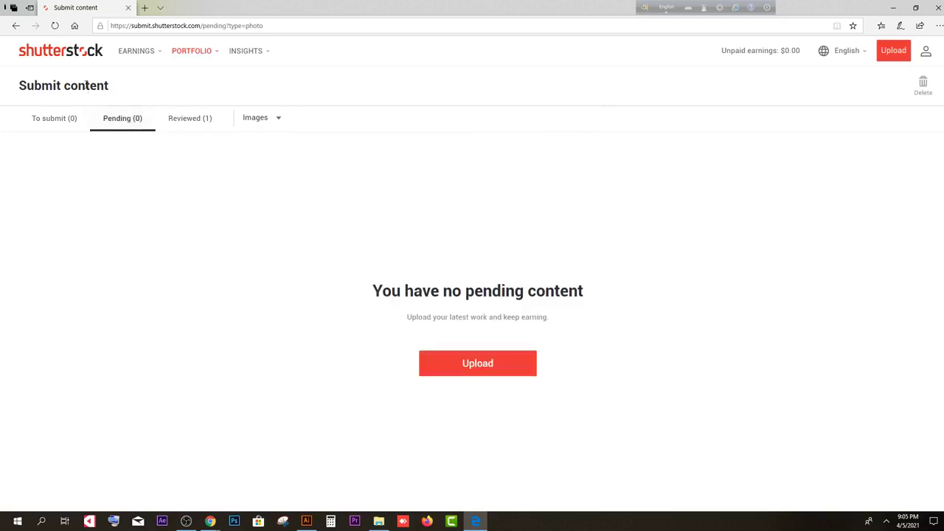
pyautogui.click(56, 26)
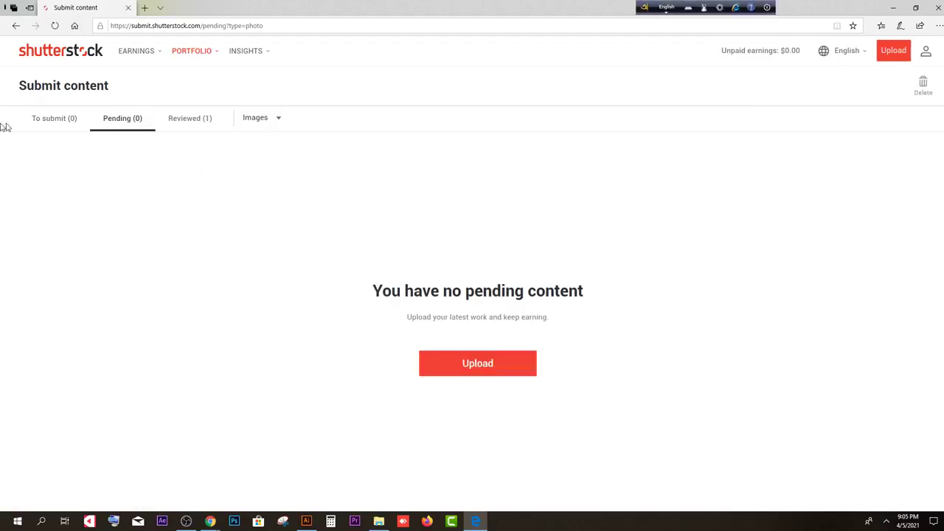
pyautogui.click(56, 26)
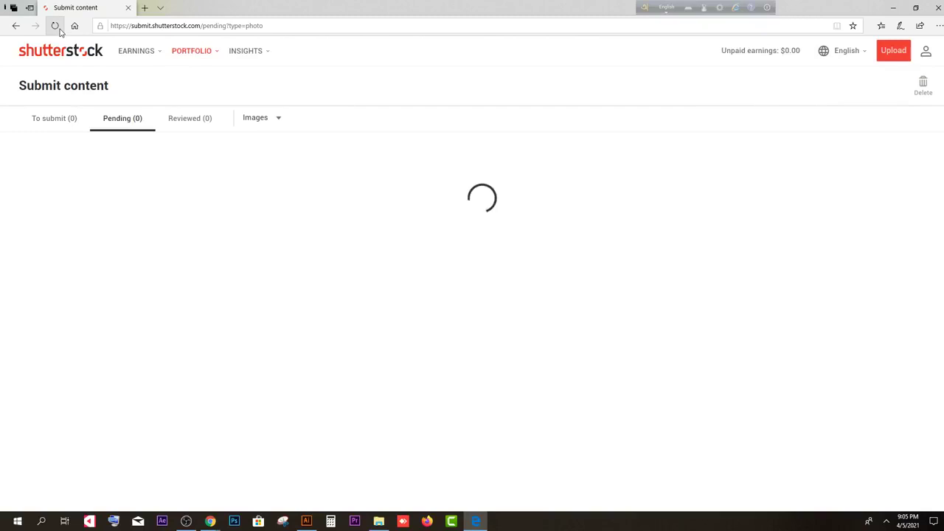
# - Return to the content waiting to be submitted and reload it until Creative Logo 03.eps has been processed
pyautogui.click(59, 126)
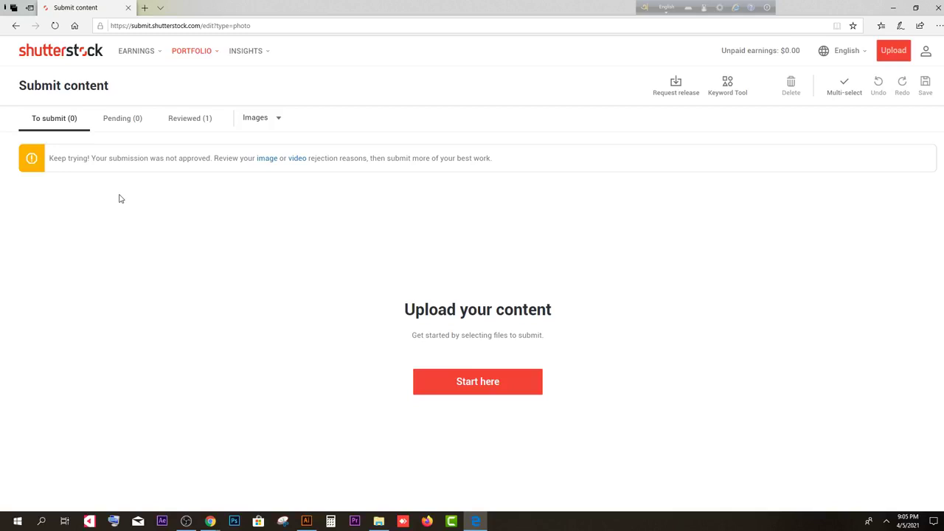
pyautogui.click(55, 25)
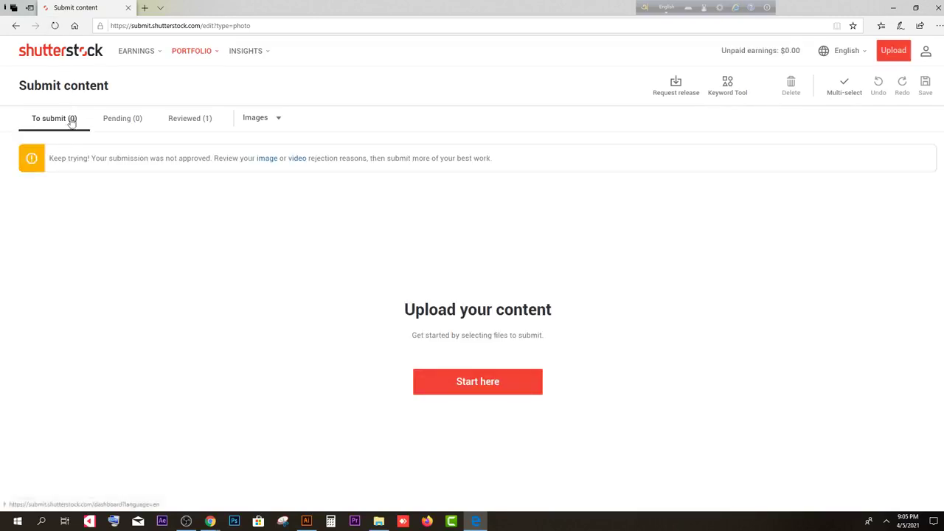
pyautogui.click(56, 27)
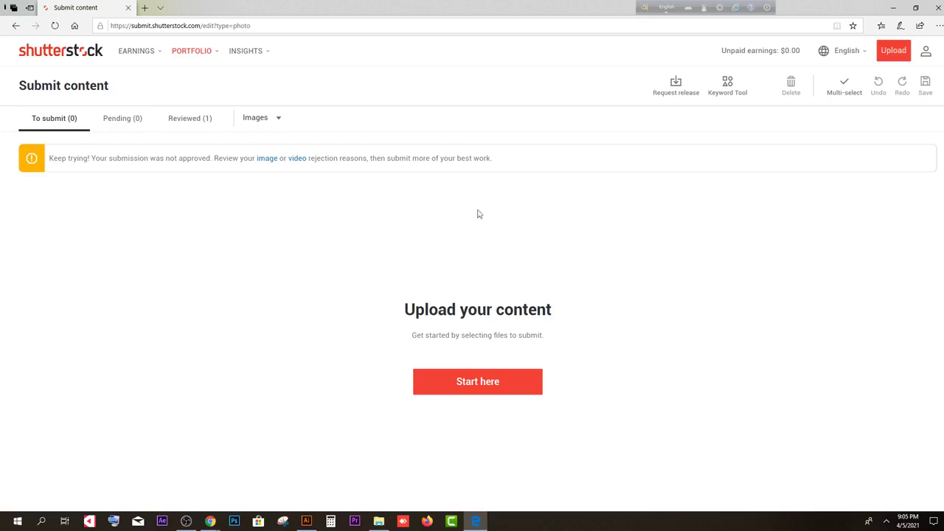
pyautogui.click(211, 521)
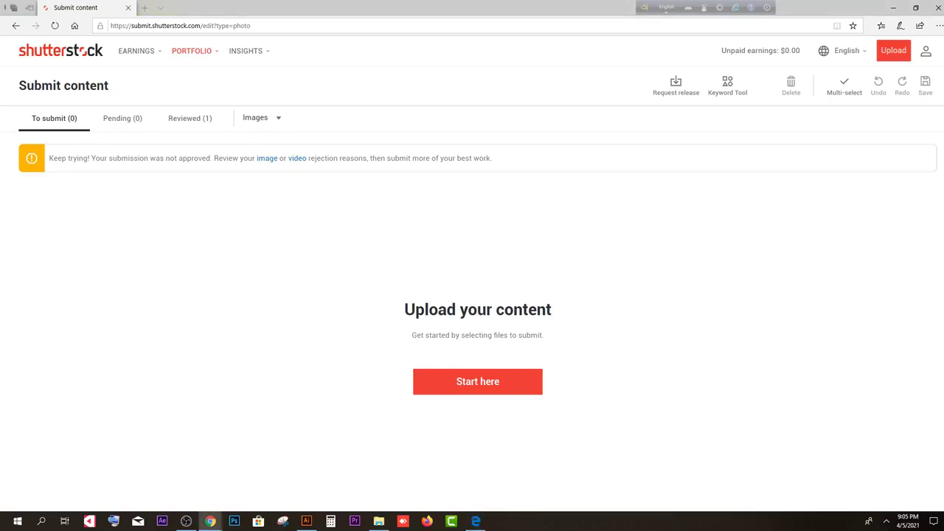
pyautogui.click(54, 25)
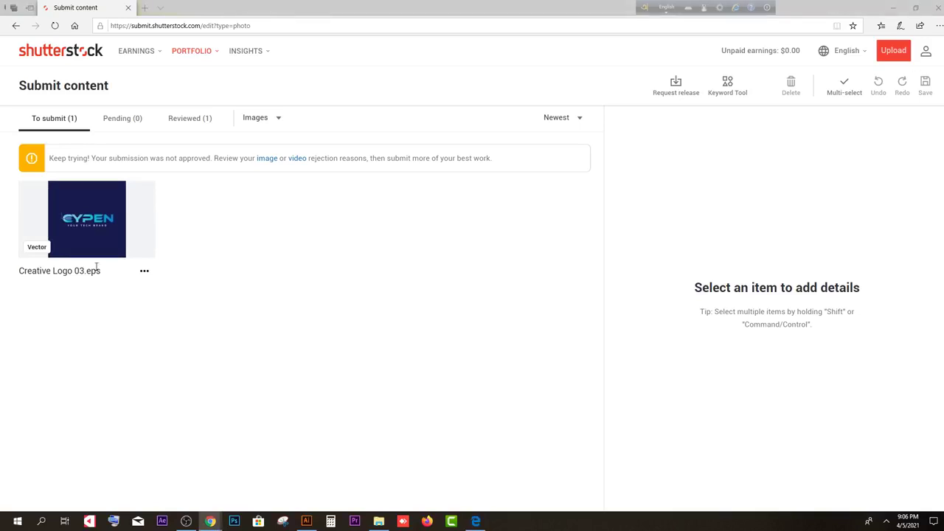
# - Select Creative Logo 03.eps and enter the description "Creative mouse agency company vector logo"
pyautogui.click(35, 199)
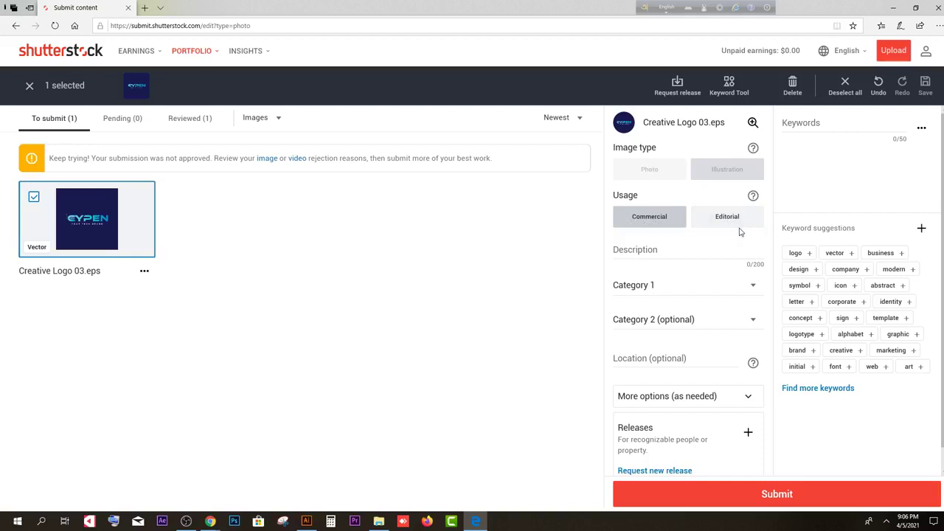
pyautogui.click(649, 251)
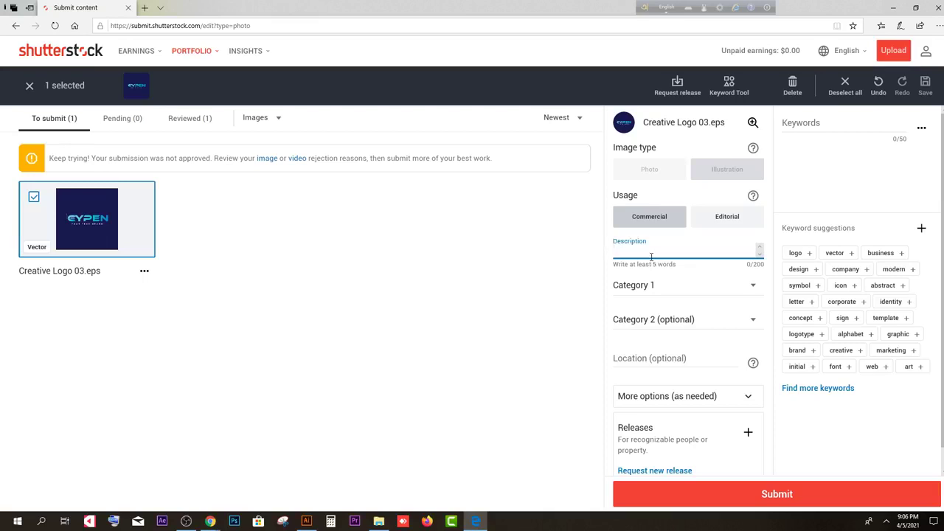
pyautogui.write('cr')
pyautogui.press('BackSpace')
pyautogui.press('BackSpace')
pyautogui.write('Creative mouse agency')
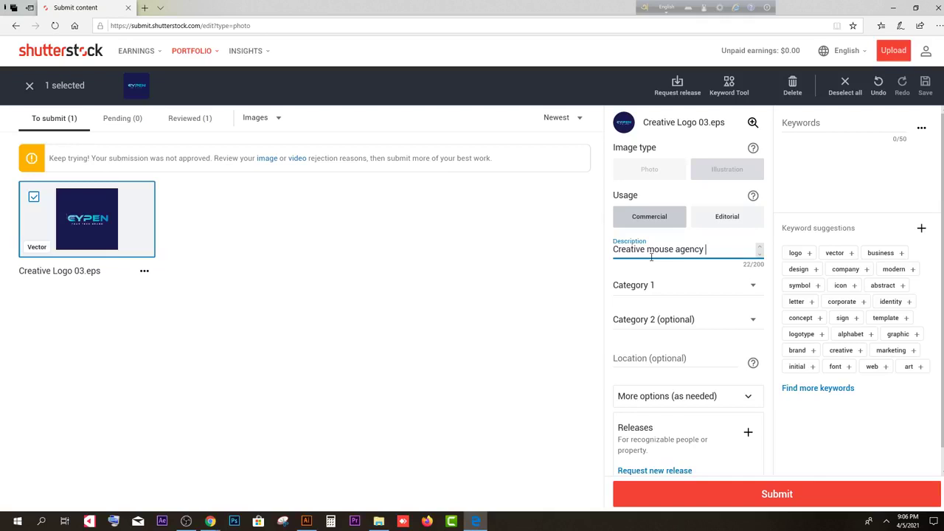
pyautogui.write(' company vecto')
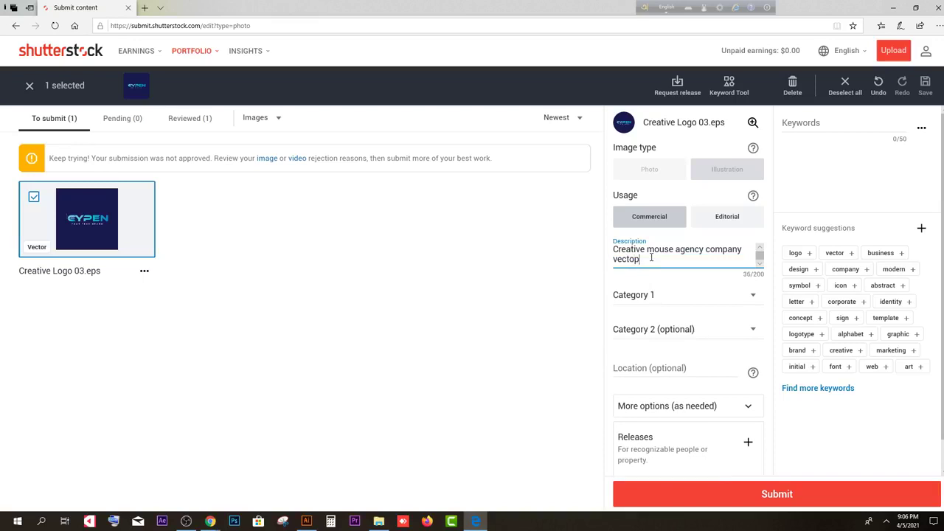
pyautogui.write('r logo')
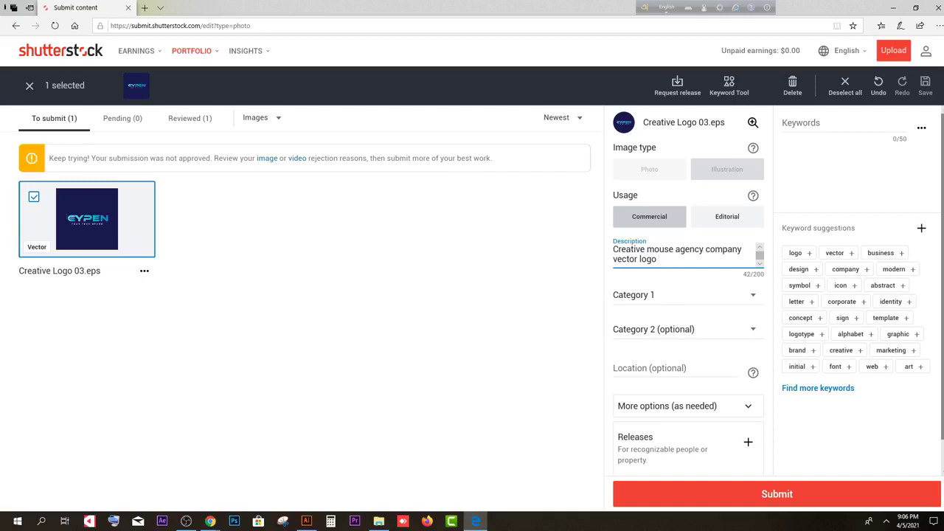
# - Set the logo's Category 1 to Technology
pyautogui.click(678, 296)
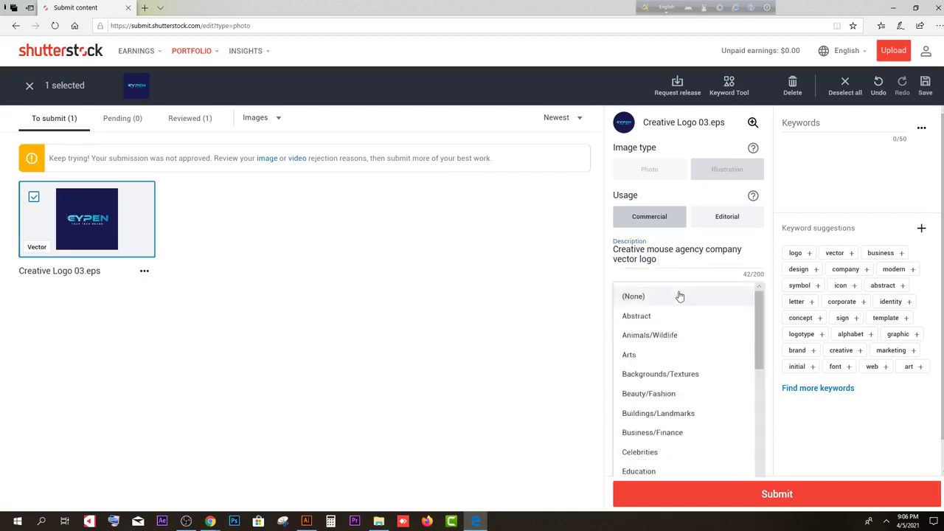
pyautogui.scroll(-3, 699, 375)
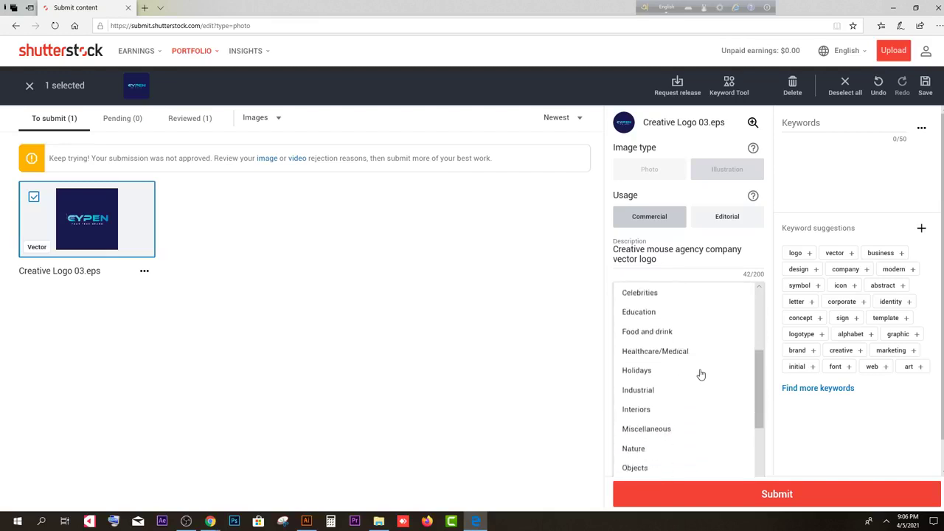
pyautogui.scroll(-5, 701, 374)
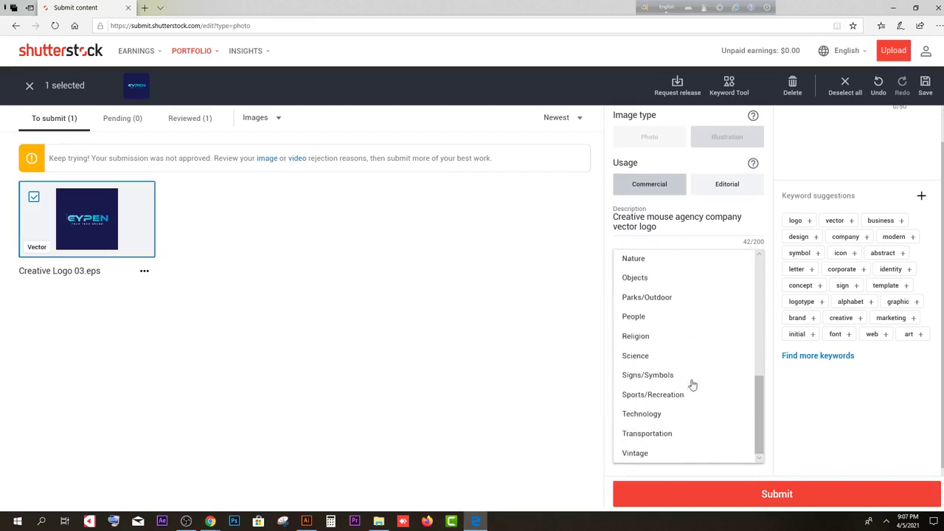
pyautogui.click(652, 414)
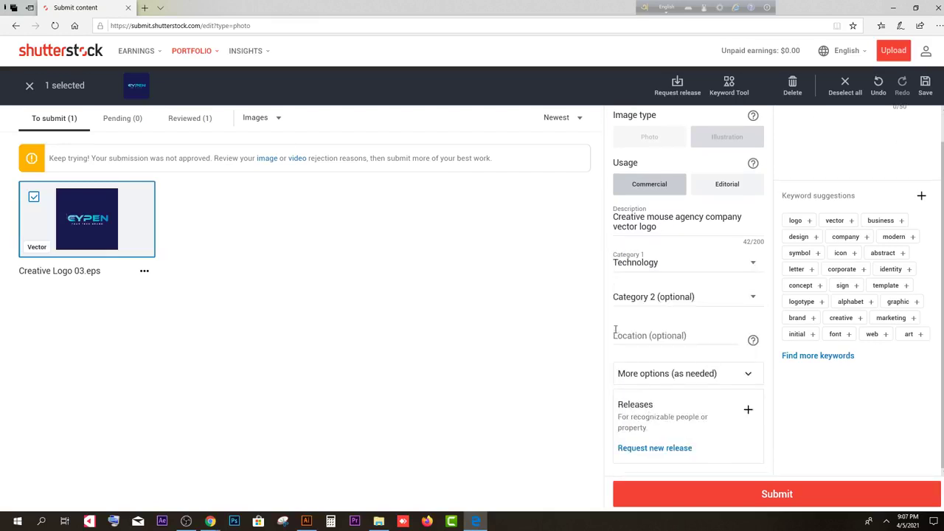
# - Add the suggested keywords company, concept and corporate plus all remaining suggestions to the logo, and remove the keyword design
pyautogui.click(847, 237)
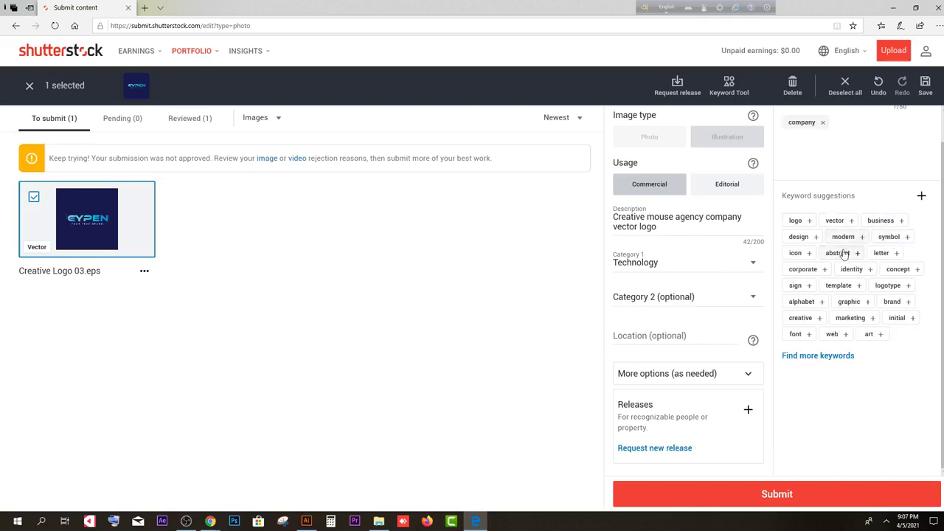
pyautogui.click(898, 270)
pyautogui.click(802, 269)
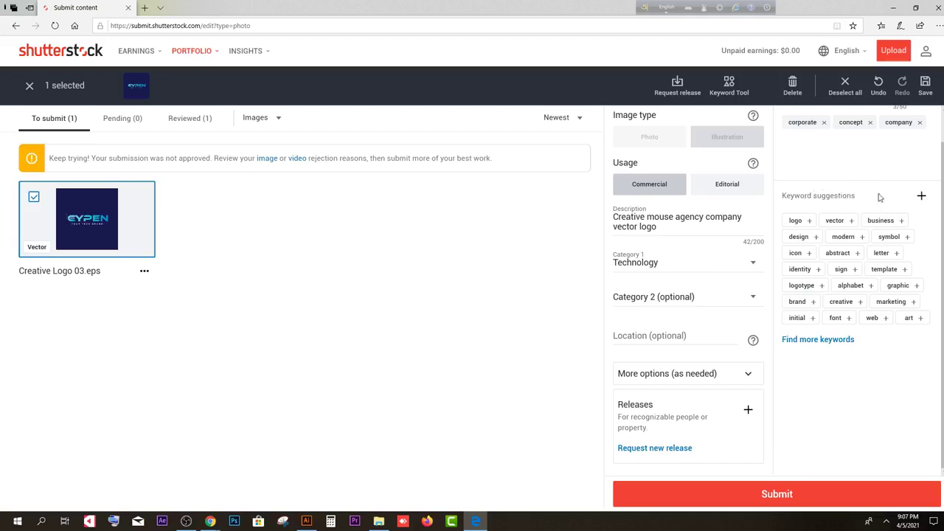
pyautogui.click(921, 195)
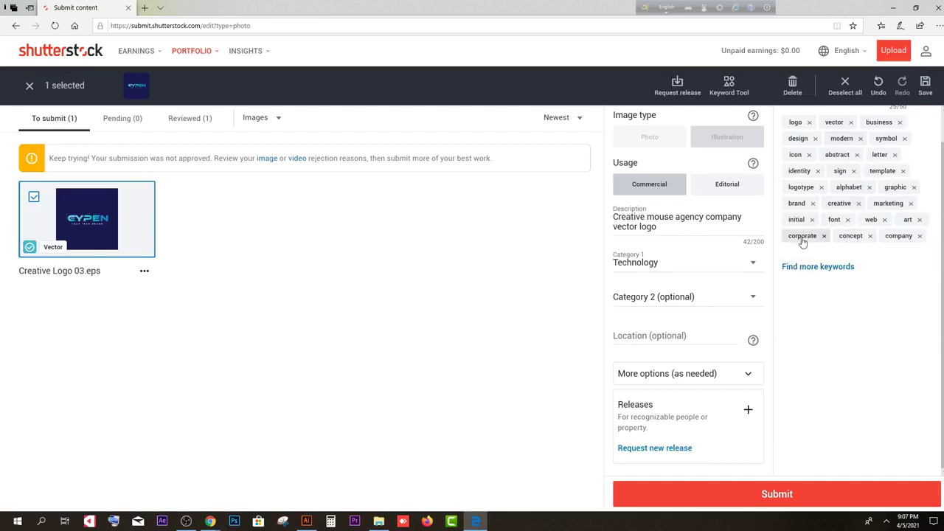
pyautogui.click(799, 141)
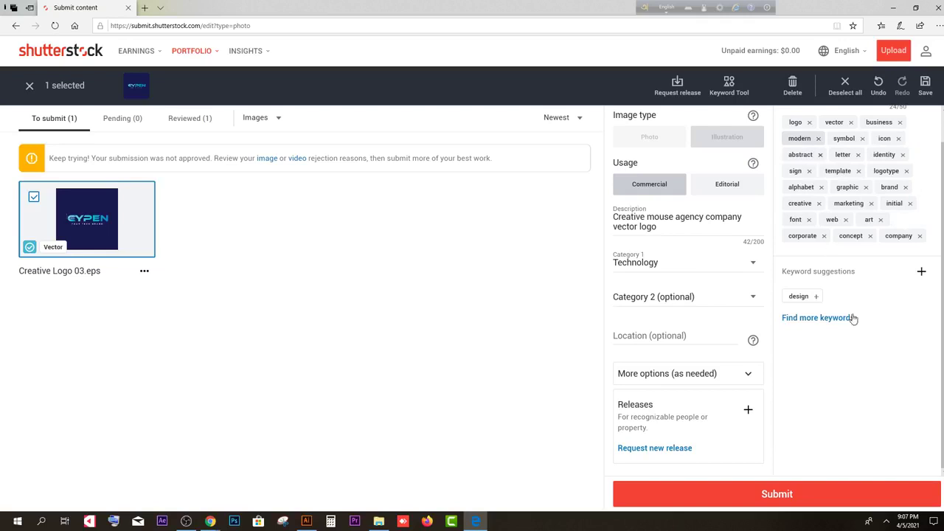
# - Add the custom keyword "mouse" to the logo's keywords
pyautogui.scroll(2, 831, 191)
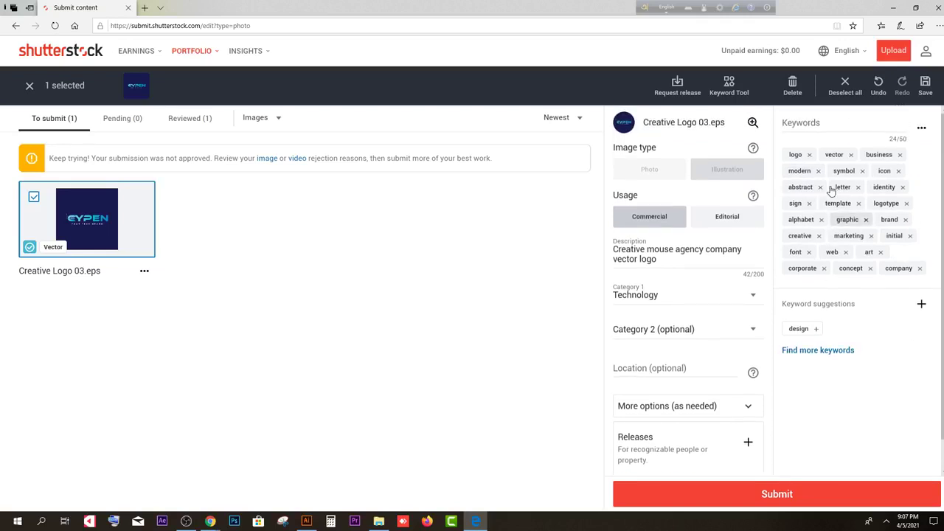
pyautogui.click(810, 124)
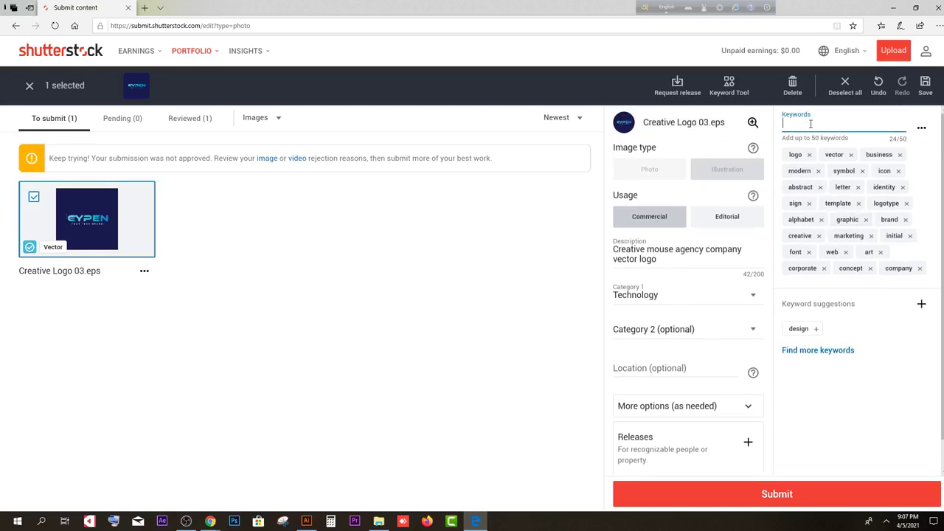
pyautogui.write('mouse')
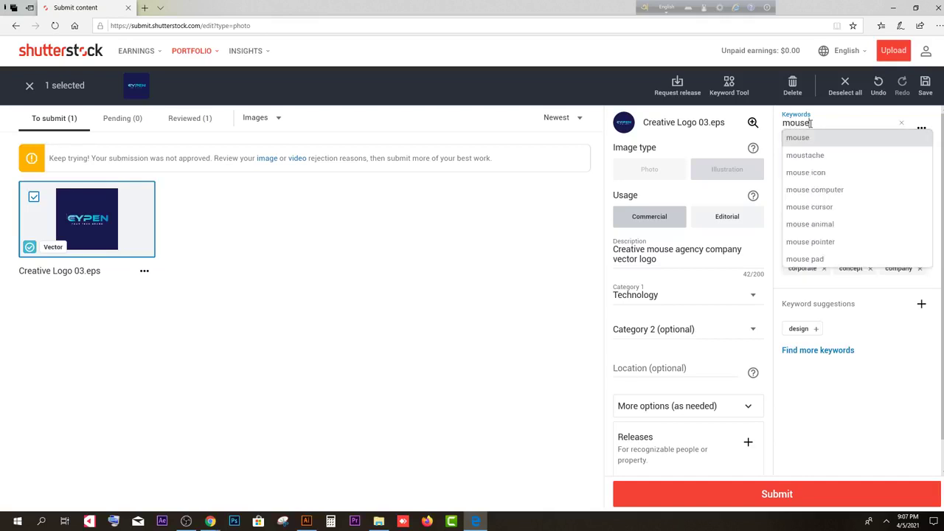
pyautogui.press('Return')
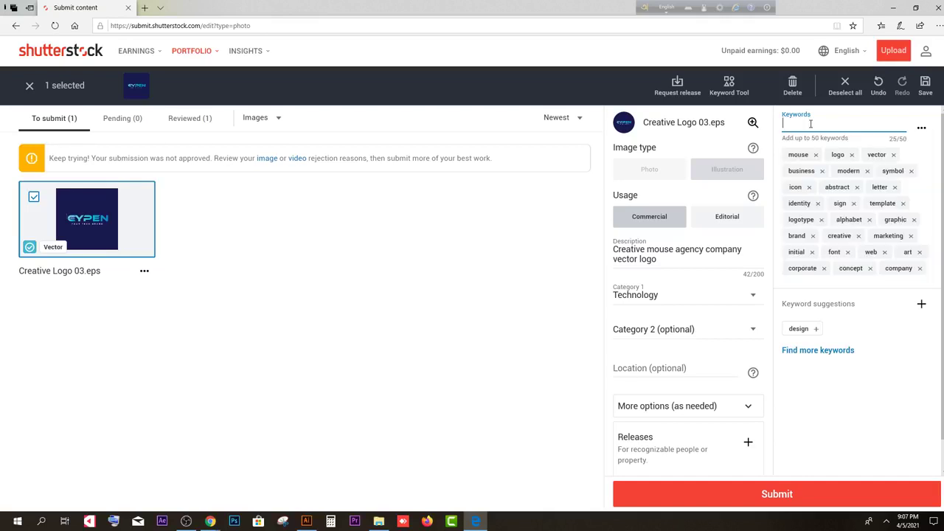
# - Try to add the suggested keyword "tech gadgets" after entering "tech gadget"
pyautogui.write('tech')
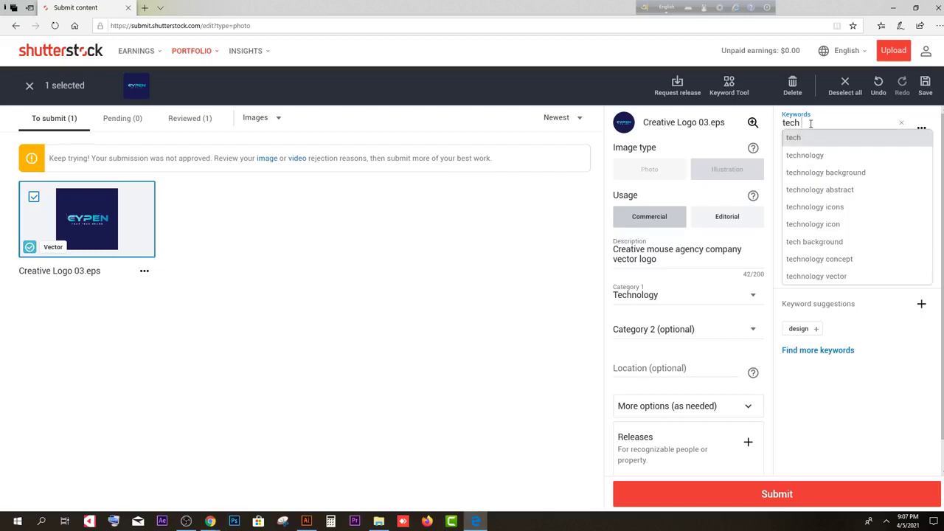
pyautogui.write(' gadget')
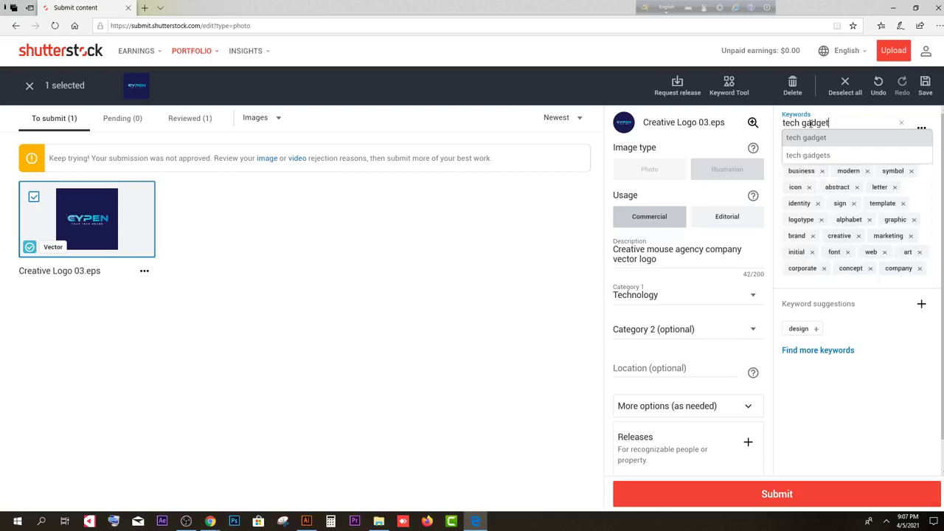
pyautogui.click(836, 155)
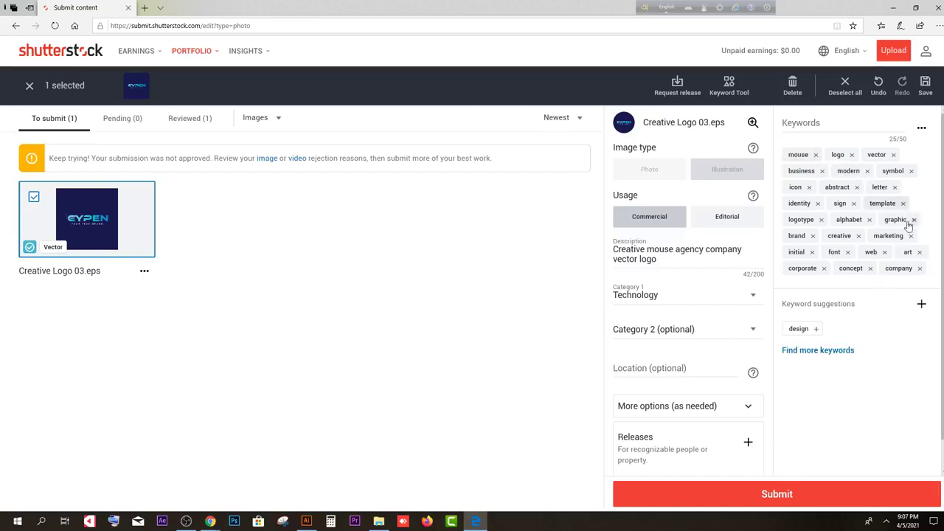
# - Remove the keywords identity and business, and submit Creative Logo 03.eps for review
pyautogui.click(818, 203)
pyautogui.click(821, 172)
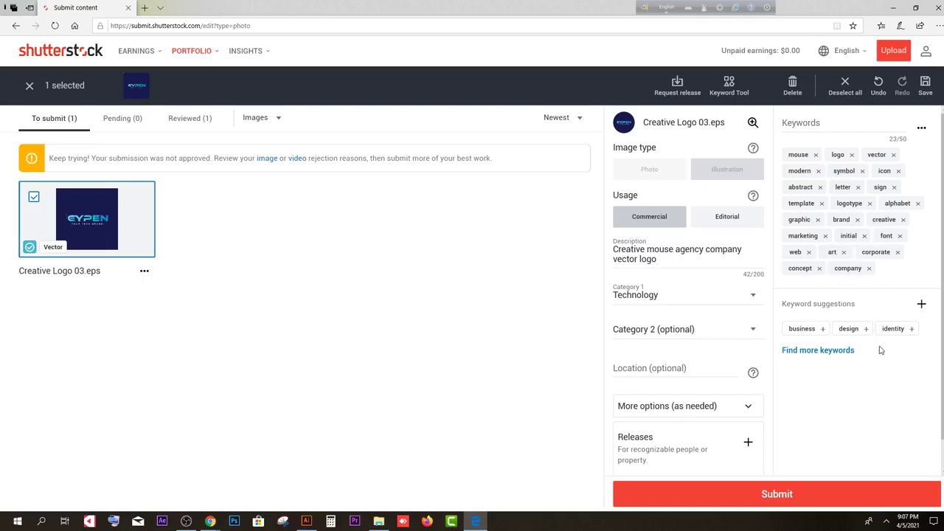
pyautogui.scroll(-1, 745, 411)
pyautogui.click(792, 495)
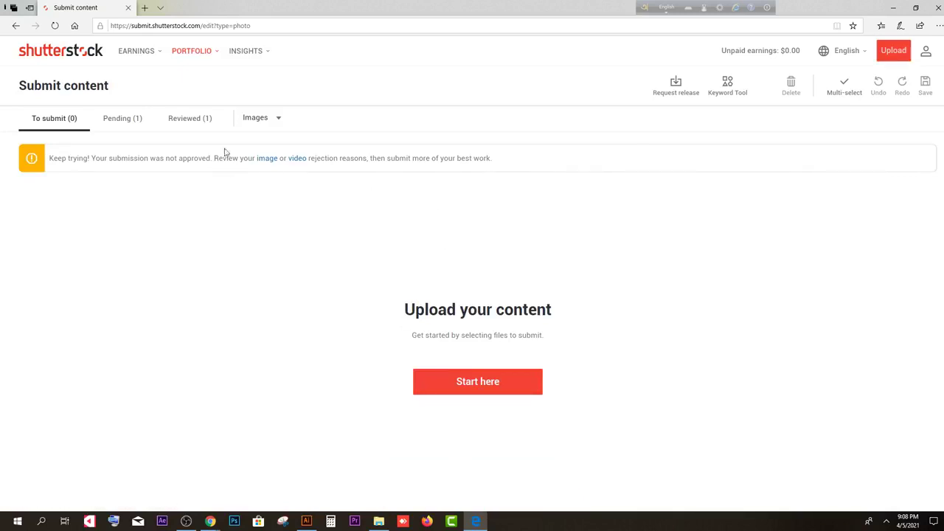
# - Reload the submission page and check the Pending list and its content type choices for the submitted logo
pyautogui.press('F5')
pyautogui.click(123, 122)
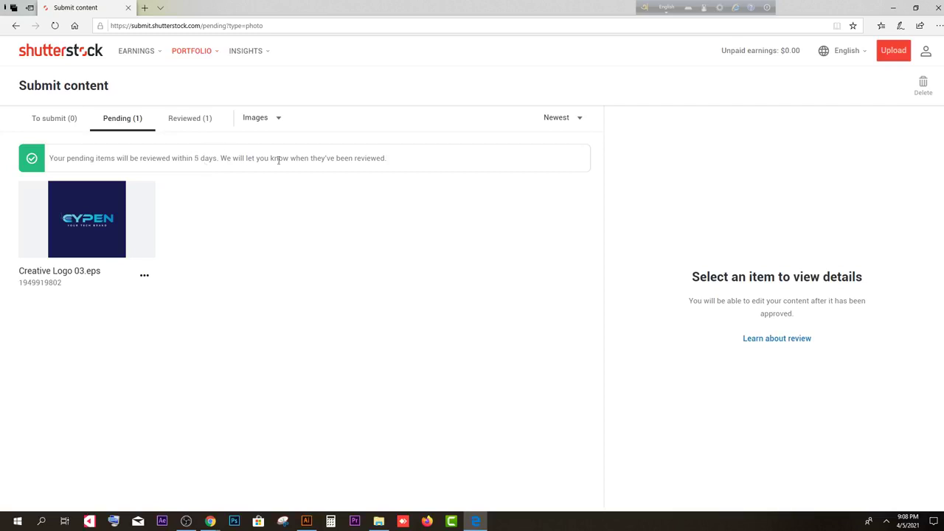
pyautogui.click(277, 123)
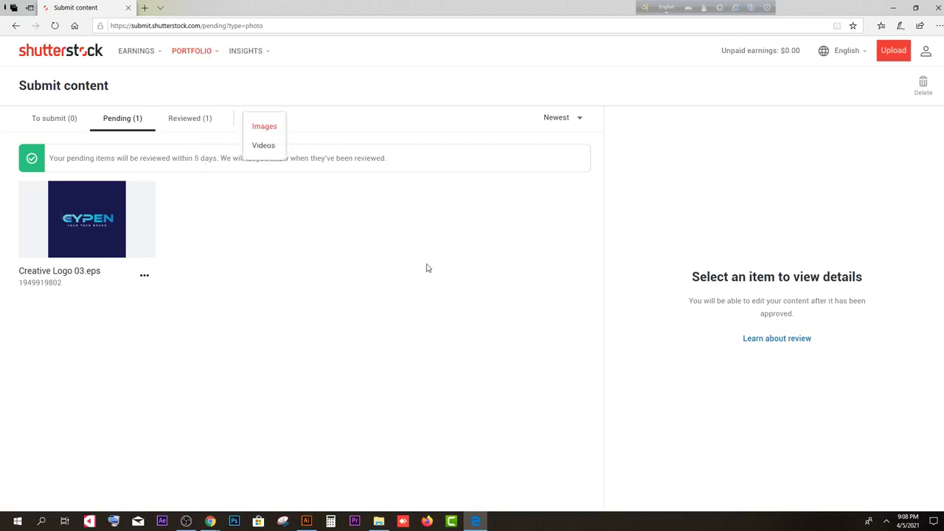
pyautogui.click(384, 255)
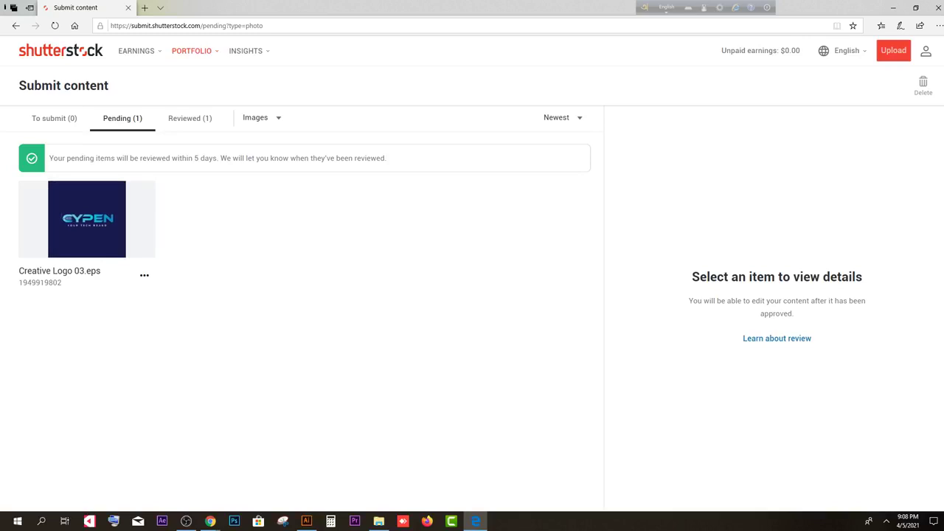
# - Check April 6 and April 7 in the system calendar against the review period, and close the calendar
pyautogui.click(909, 524)
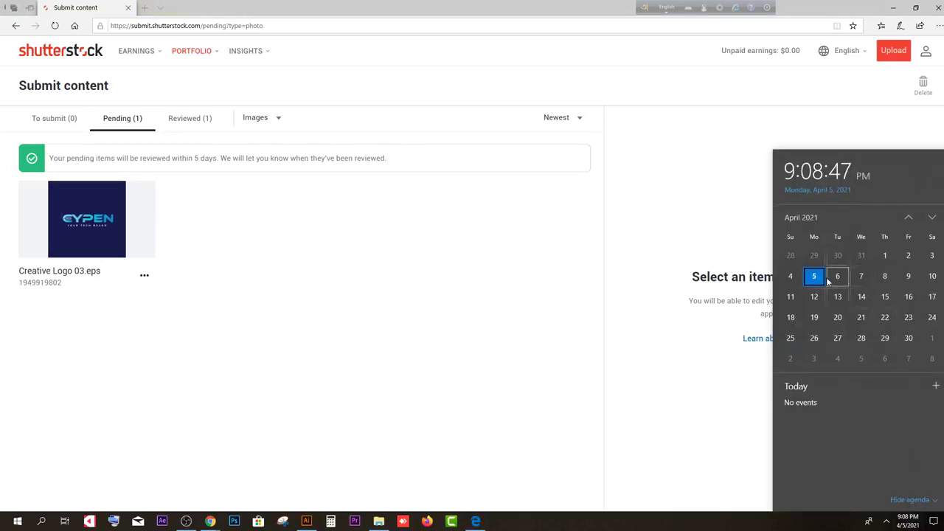
pyautogui.click(838, 279)
pyautogui.click(862, 278)
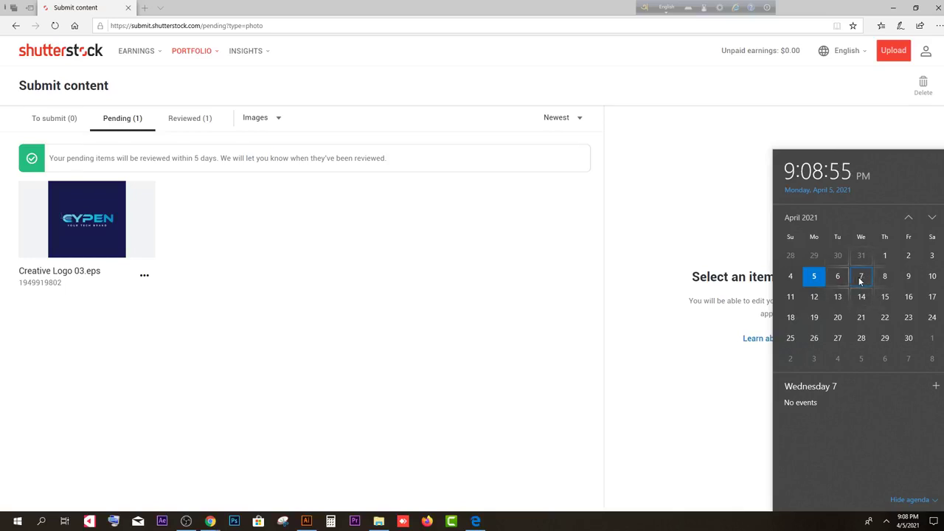
pyautogui.click(654, 237)
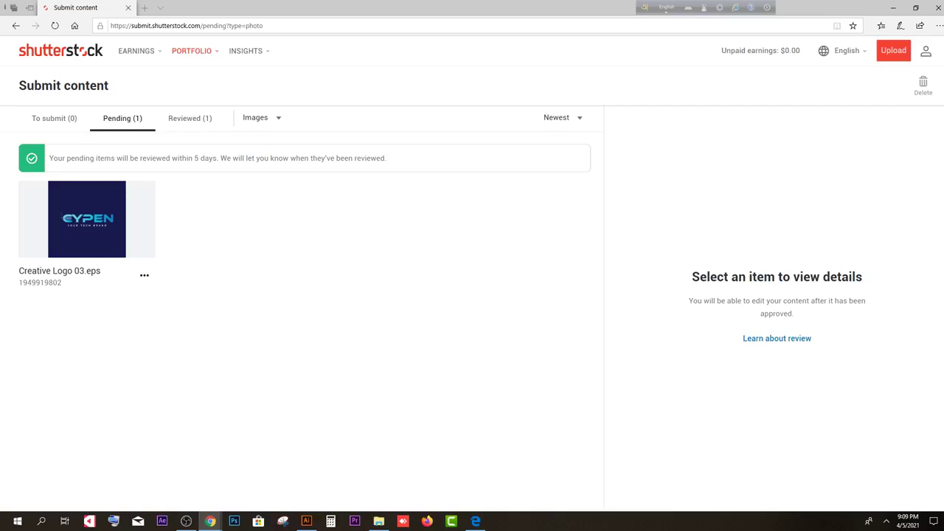
# - Switch to the YouTube channel page in Chrome, view its recent uploads and open the system calendar
pyautogui.hotkey('alt', 'Tab')
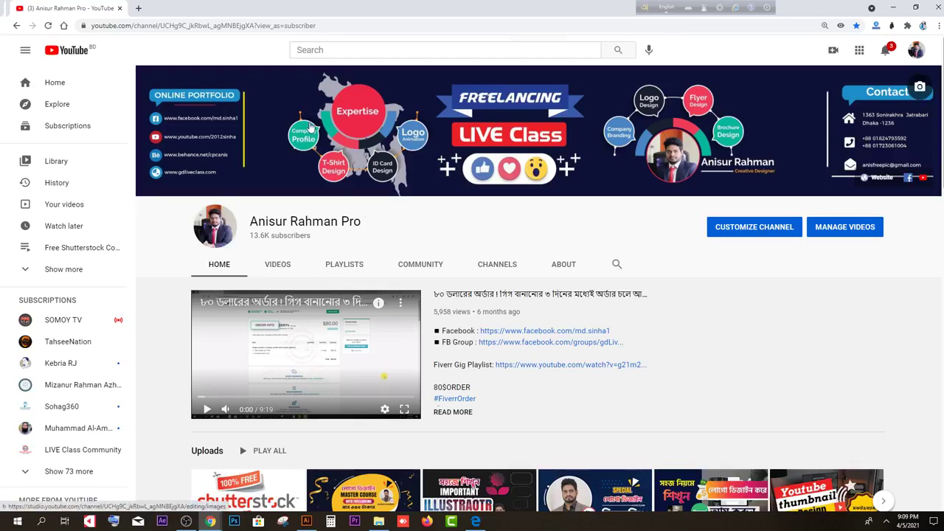
pyautogui.scroll(-2, 243, 404)
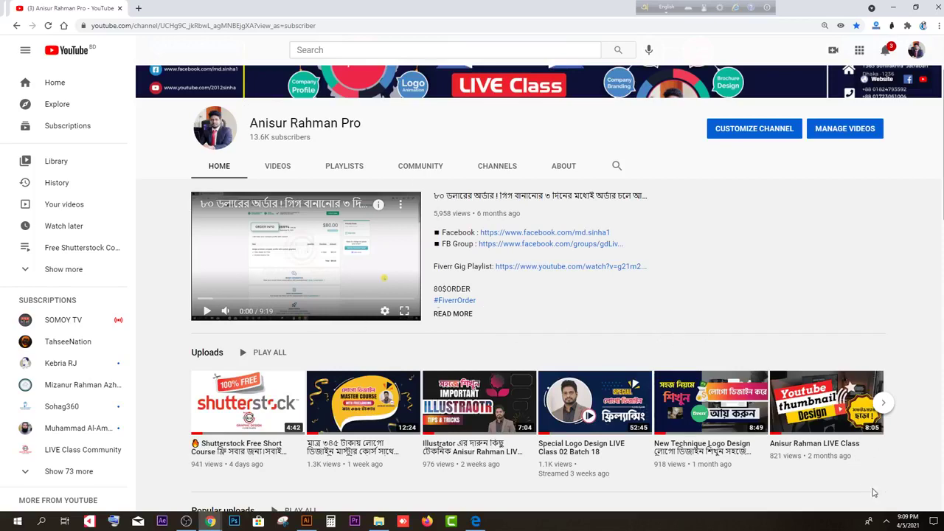
pyautogui.click(907, 520)
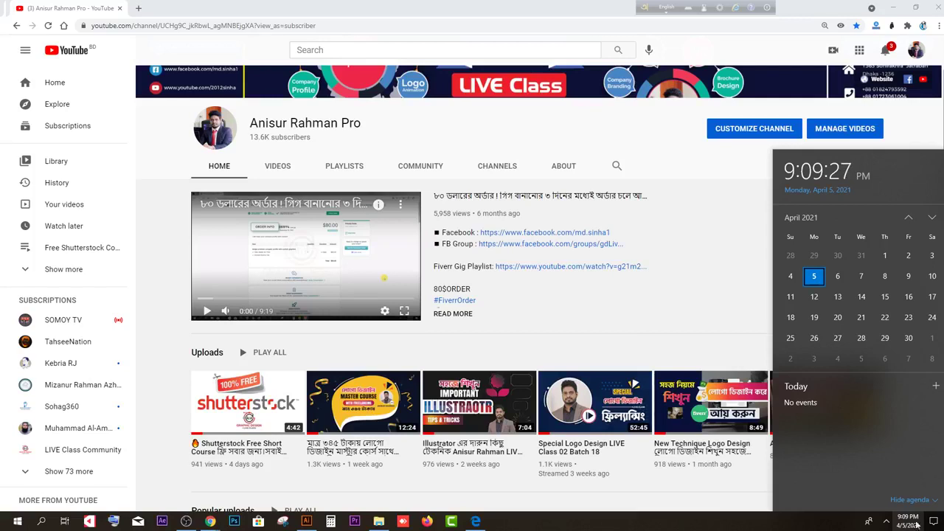
pyautogui.moveTo(193, 415)
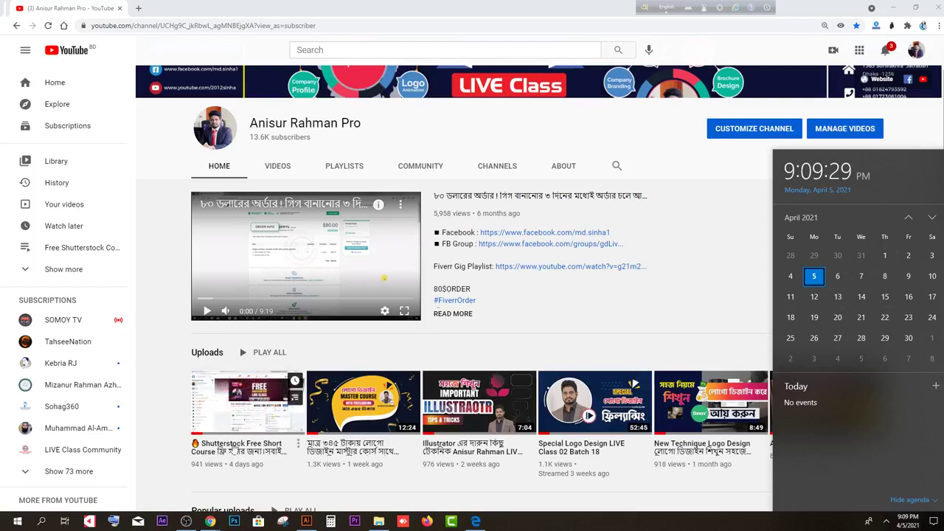